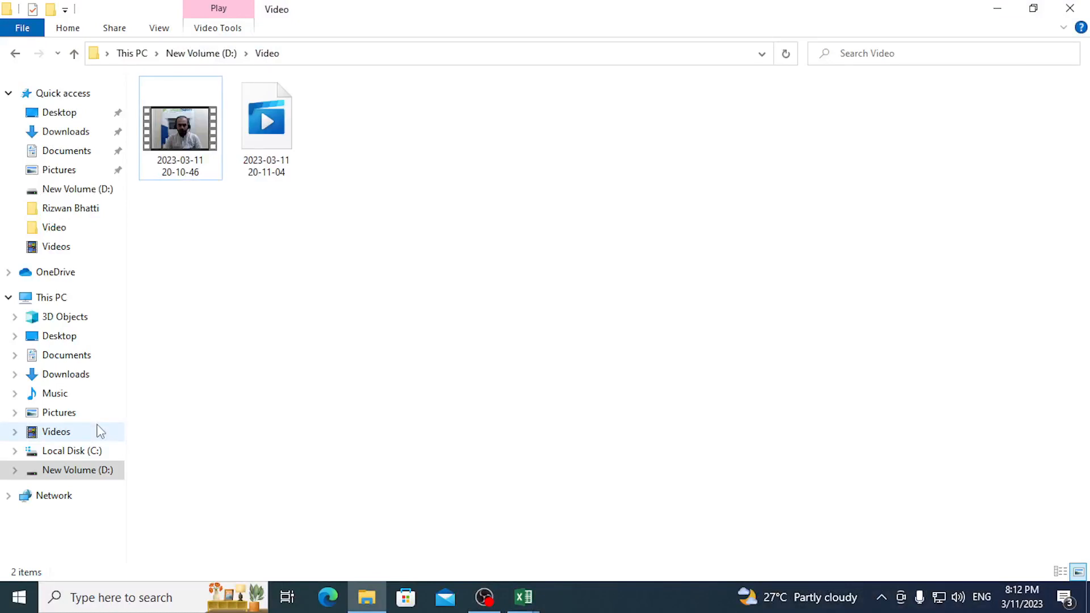
Switch to the Excel workbook and select a cell in the Net Income column of the Relative Reference sheet.
key("alt+Tab")
key("Tab")
left_click(641, 404)
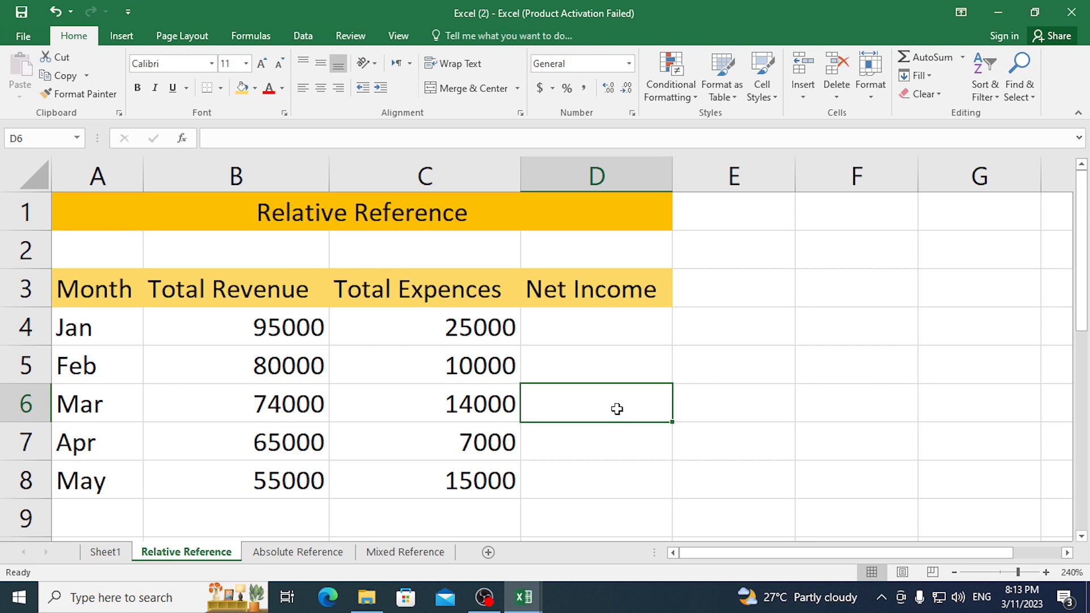
key("Up")
key("Up")
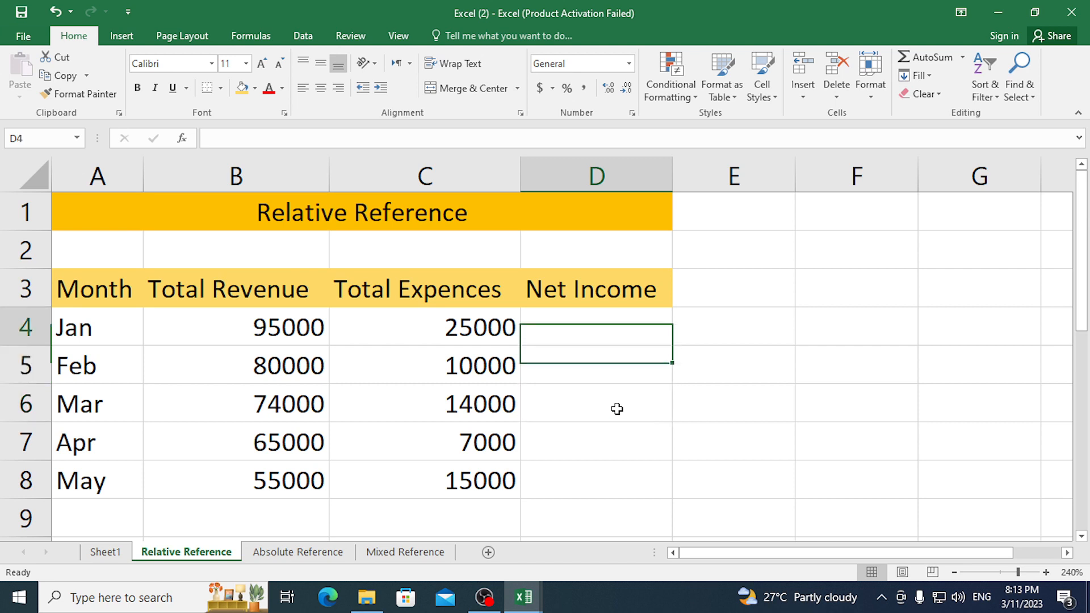
key("Left")
key("Left")
key("Right")
key("Right")
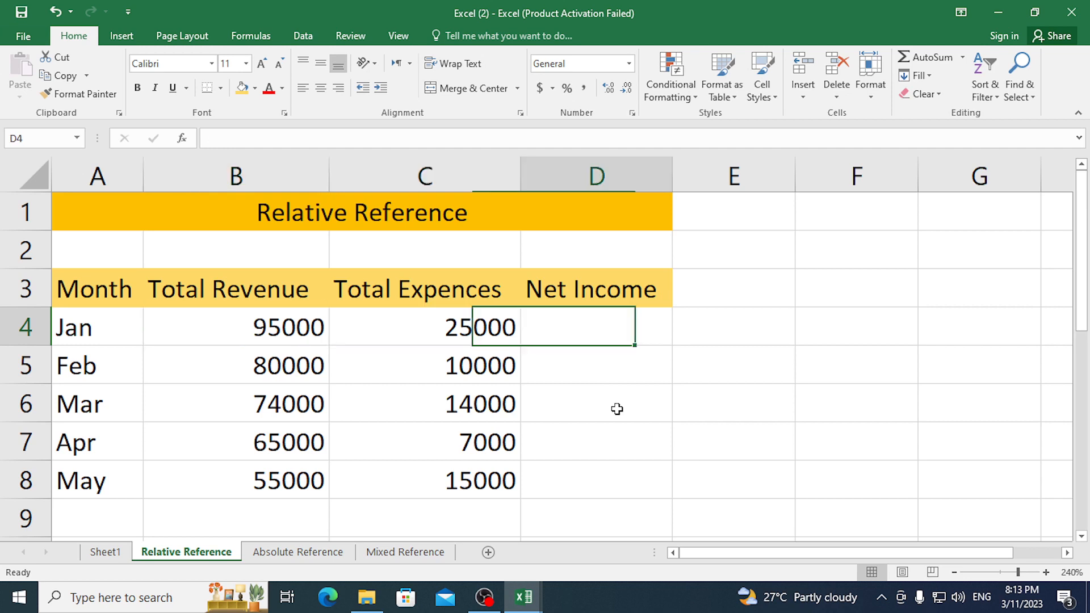
type("=")
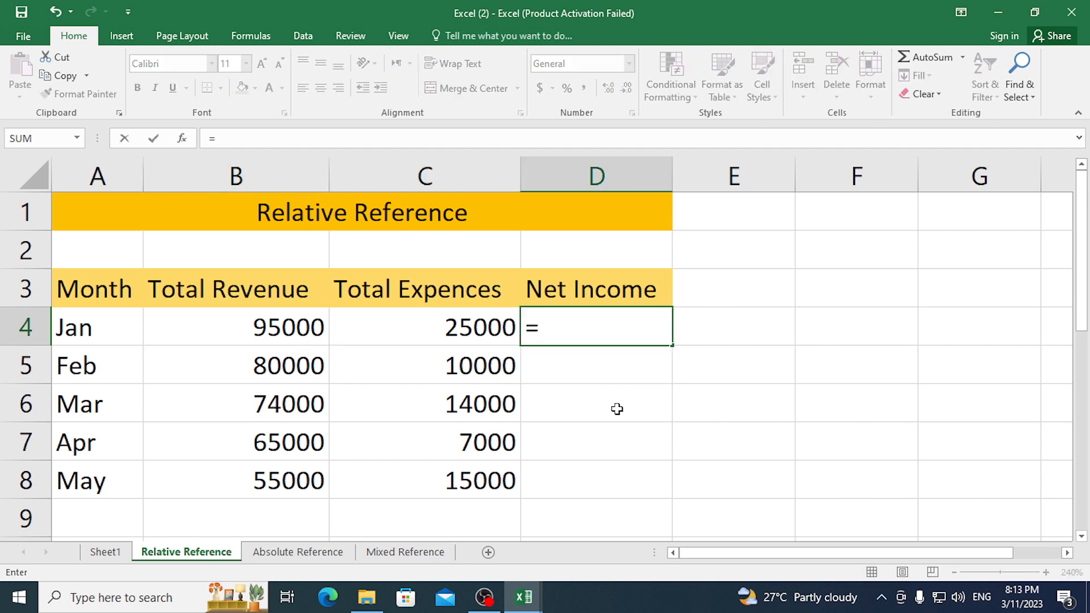
type("95000")
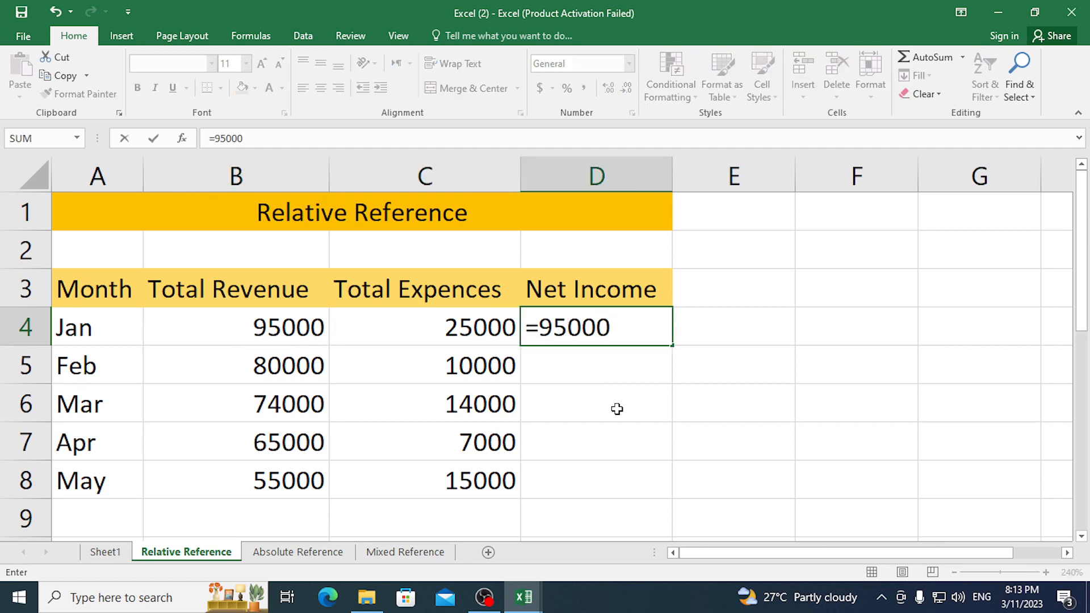
type("-25000")
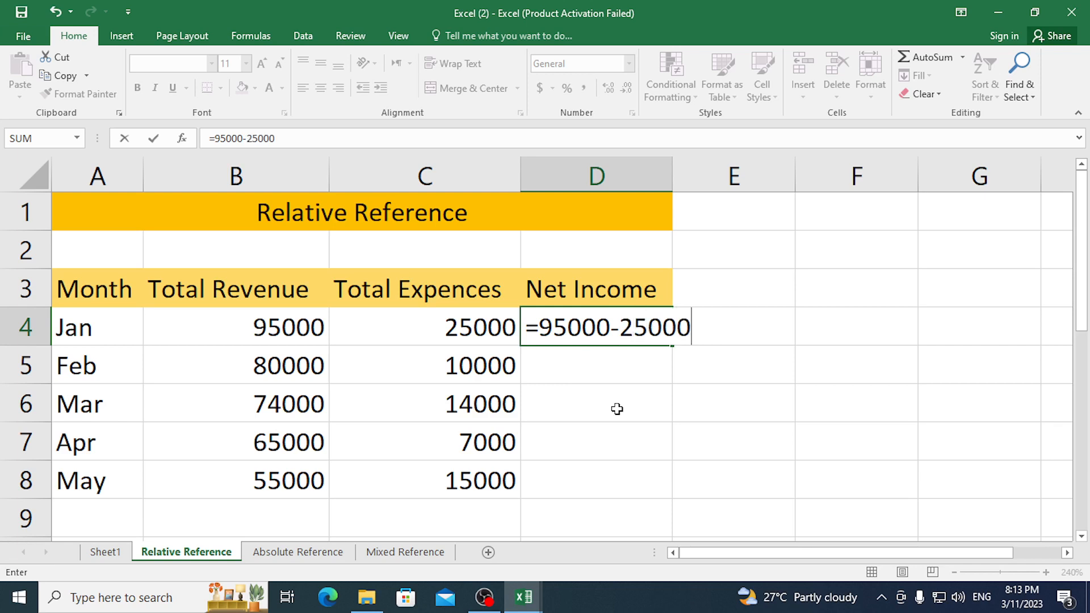
key("Return")
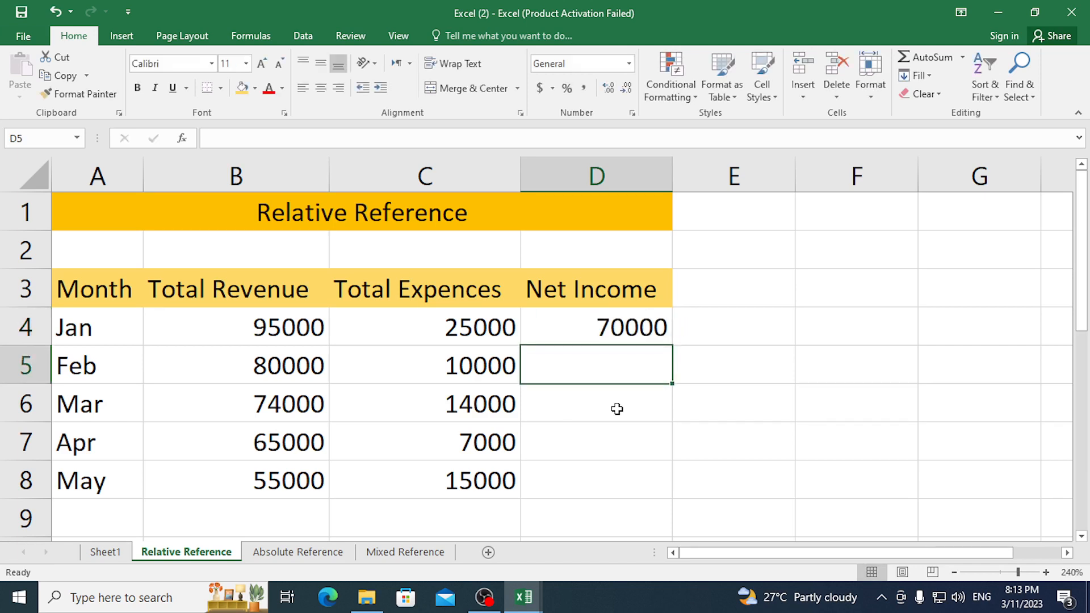
Check the typed-number formula in D4 and fill it down through D8.
key("Up")
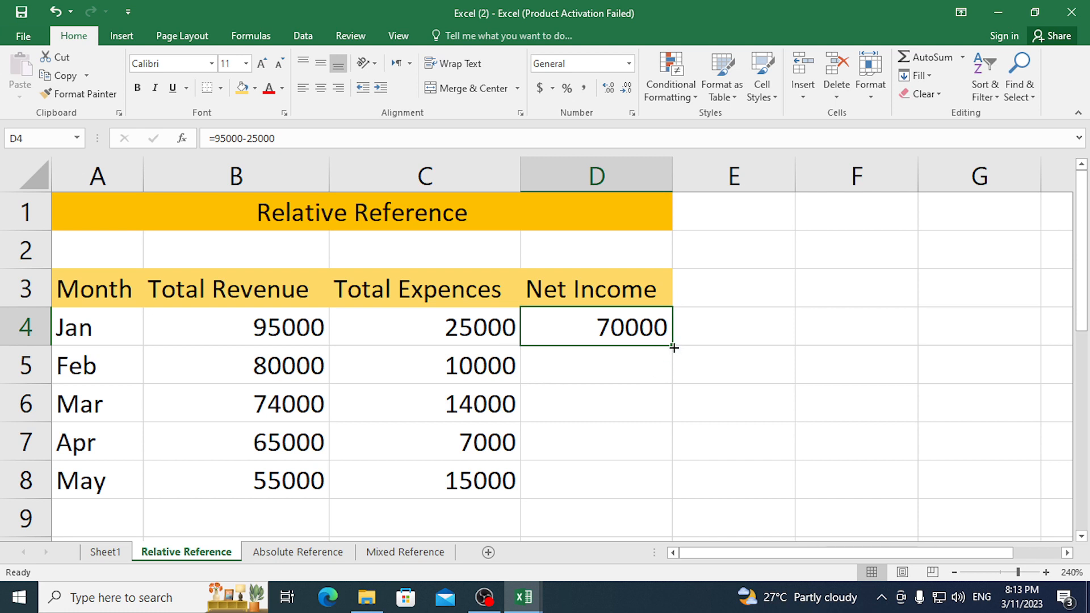
double_click(628, 328)
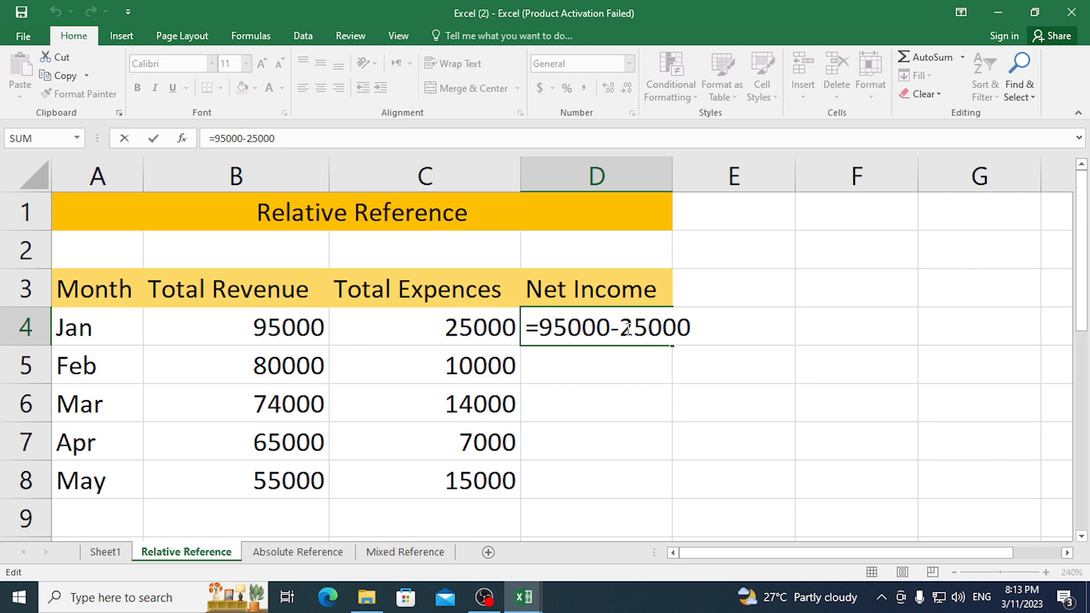
key("Escape")
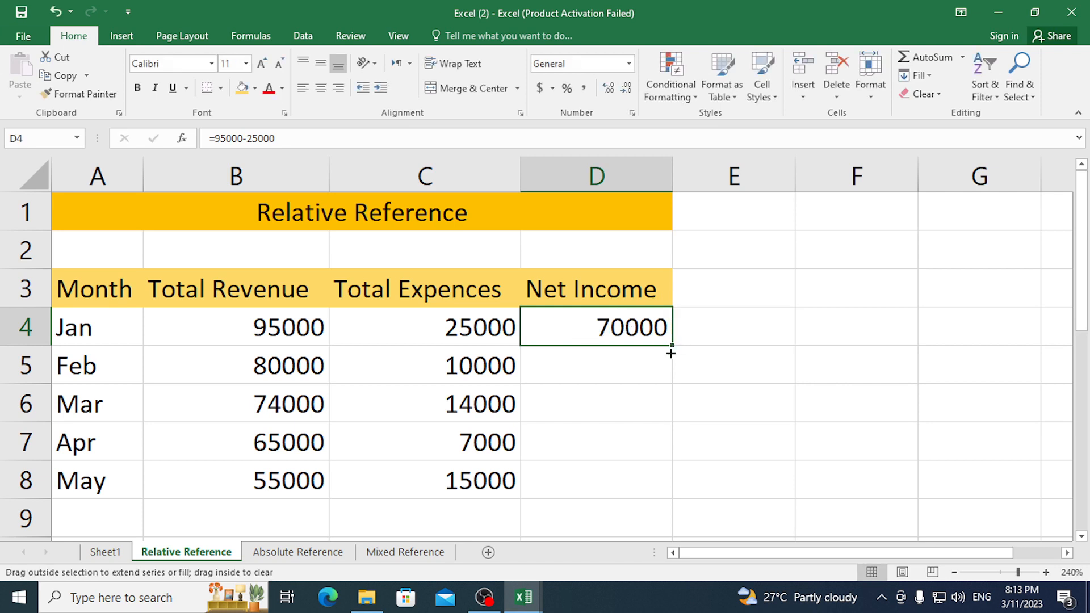
left_click_drag(670, 353, 671, 494)
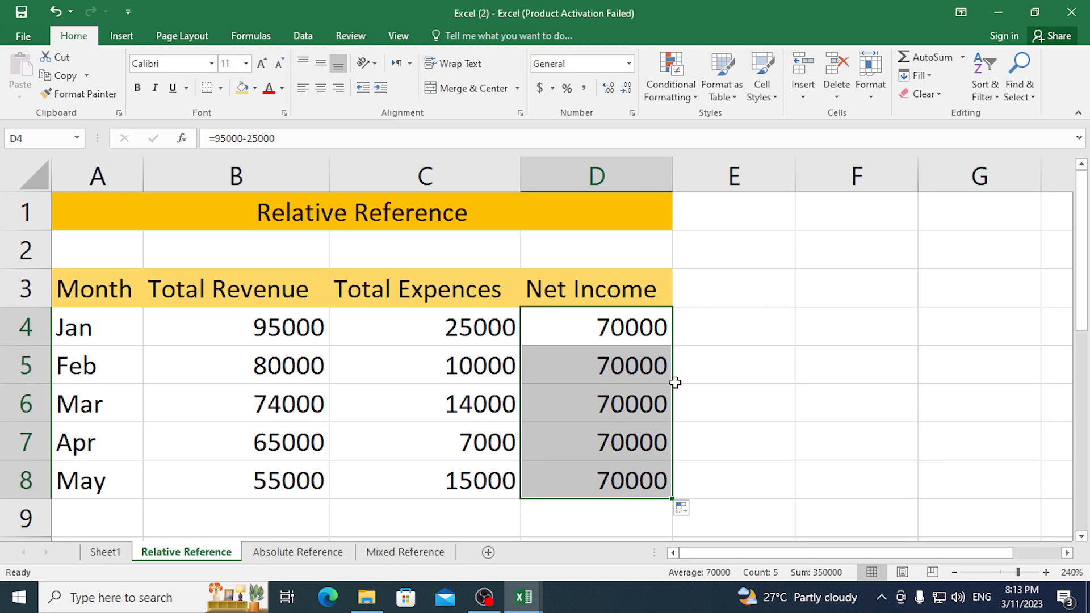
left_click(691, 387)
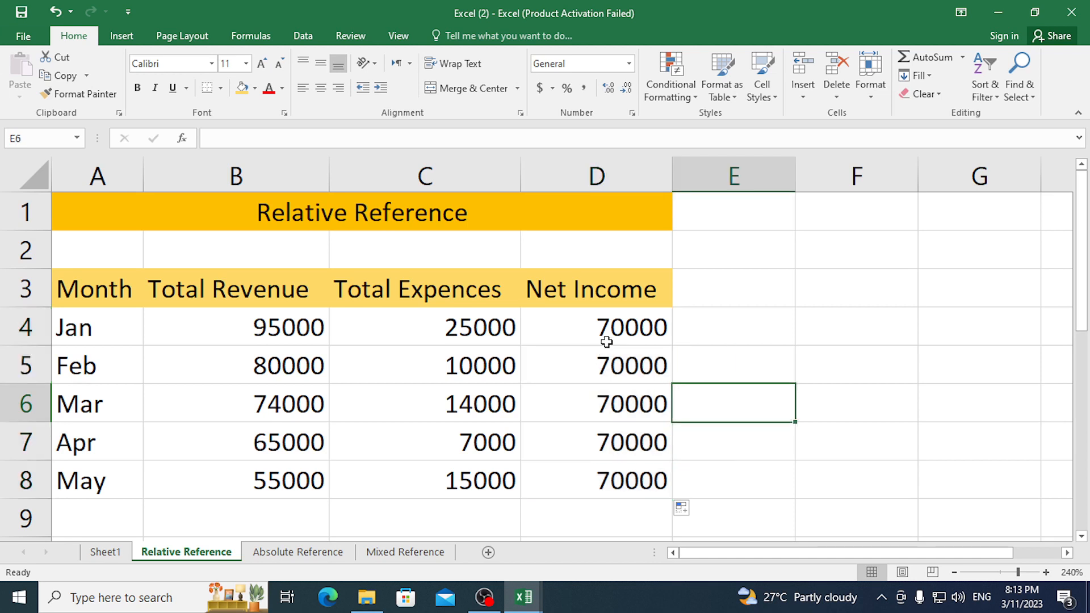
Clear the Net Income cells D4 to D8.
left_click_drag(606, 333, 608, 475)
key("Delete")
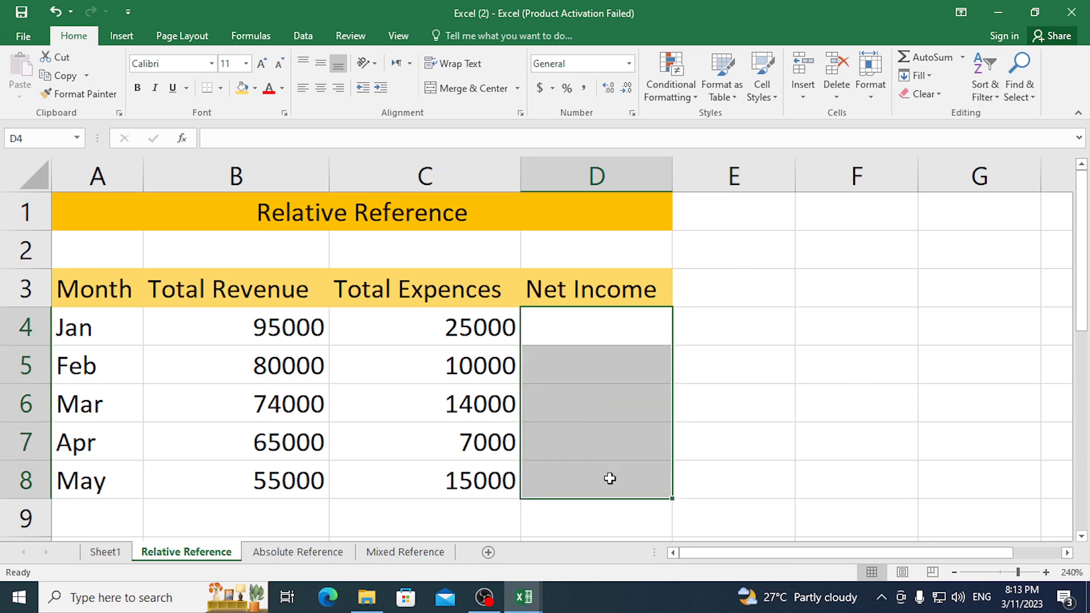
left_click(688, 431)
Calculate January's net income in D4 with =B4-C4 and fill the formula down through D8.
left_click(640, 340)
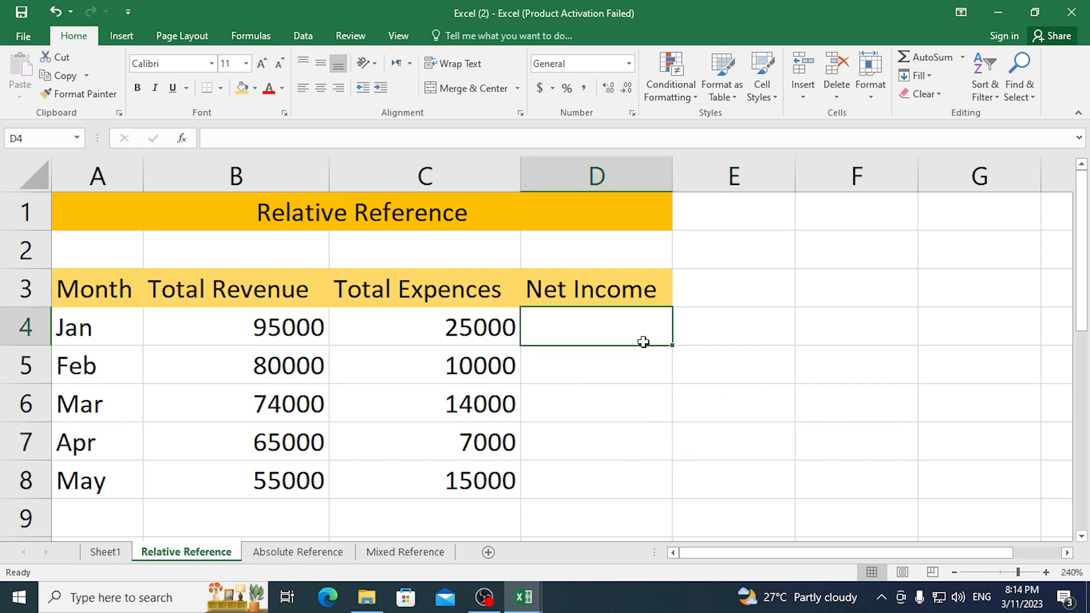
type("=")
key("Left")
key("Left")
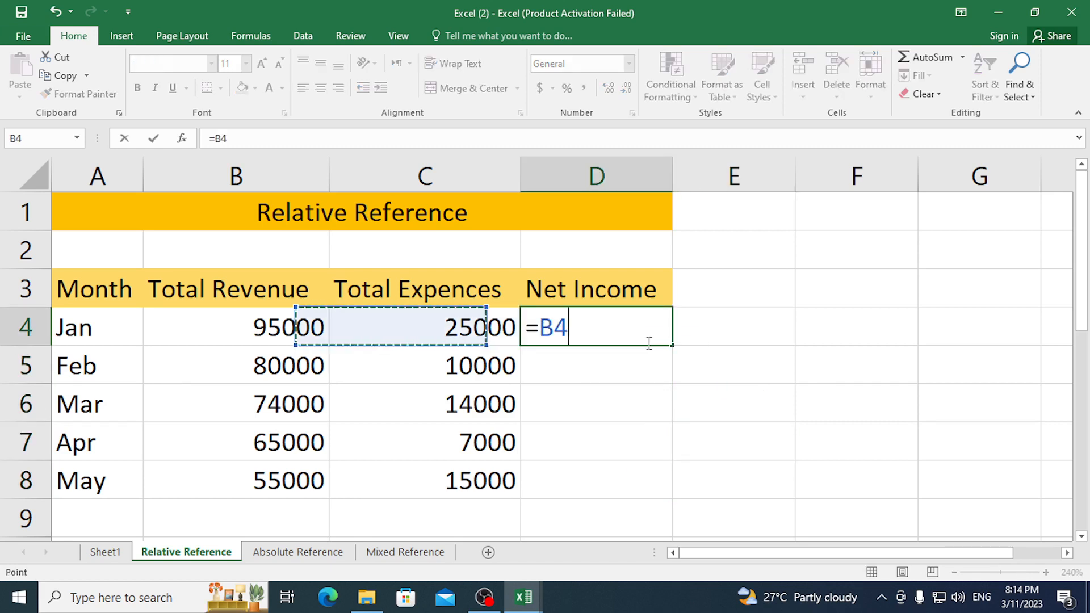
type("-")
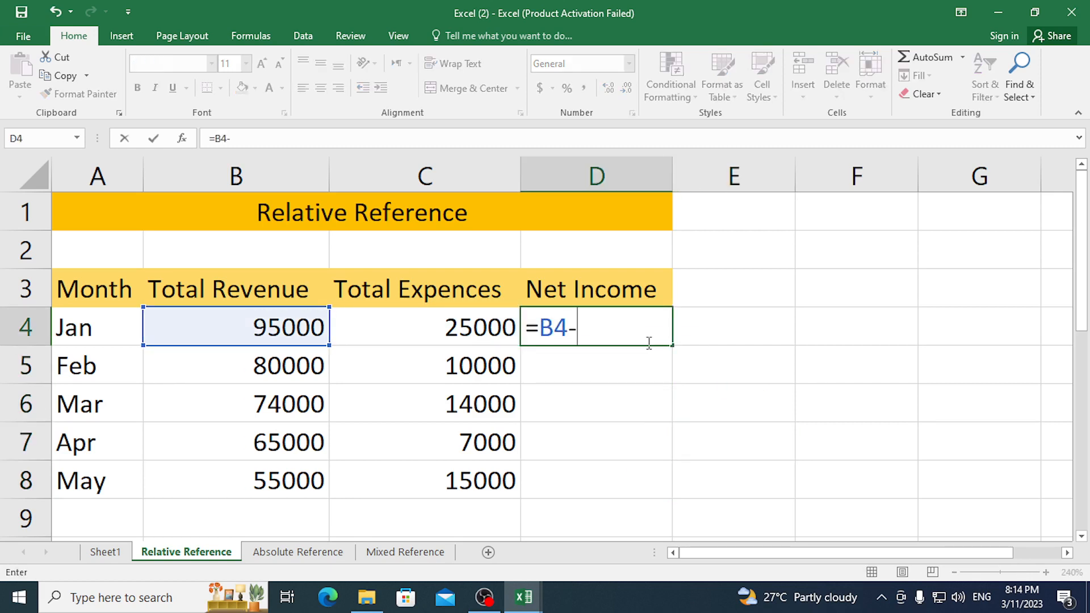
key("Left")
key("Left")
key("Right")
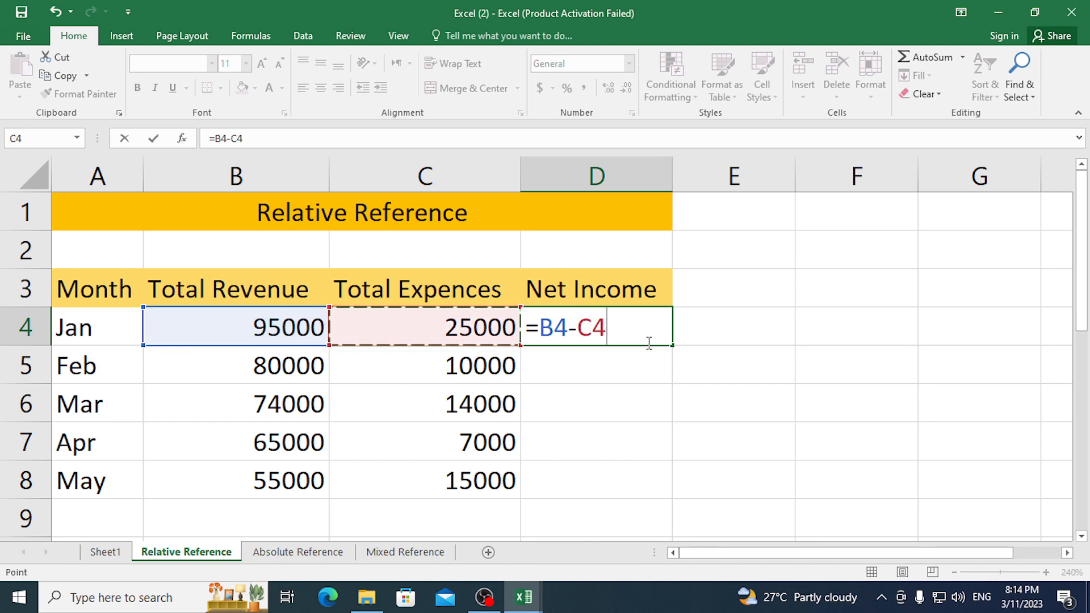
key("Return")
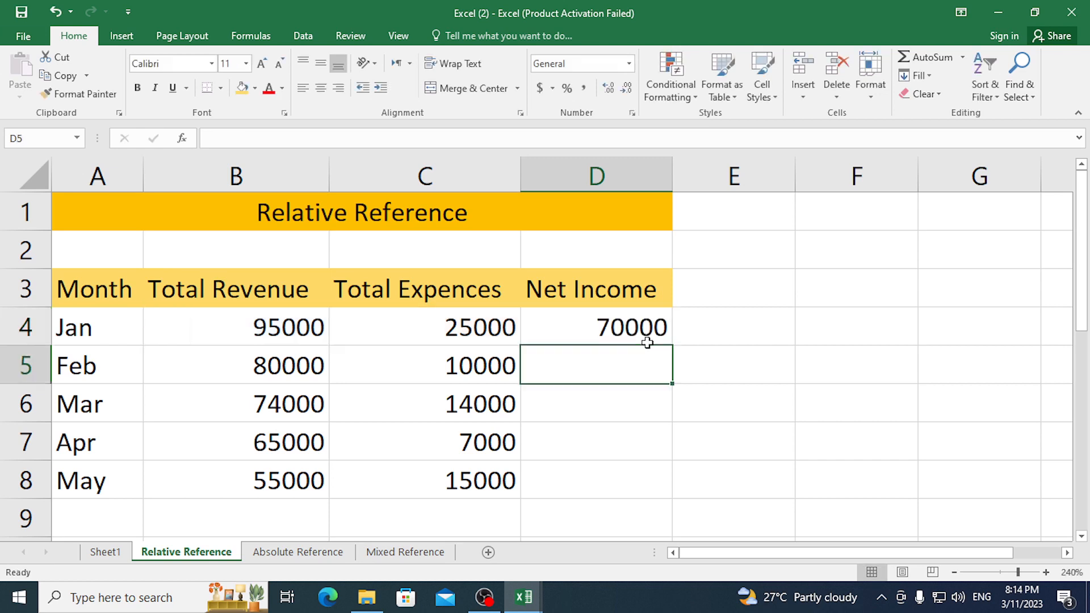
left_click(637, 341)
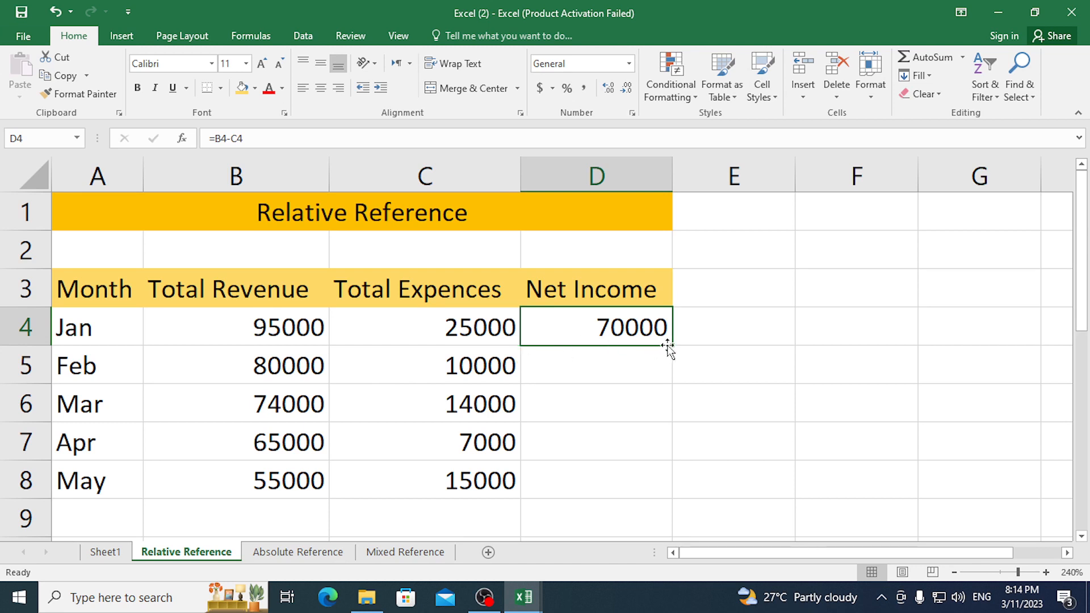
left_click_drag(672, 348, 659, 489)
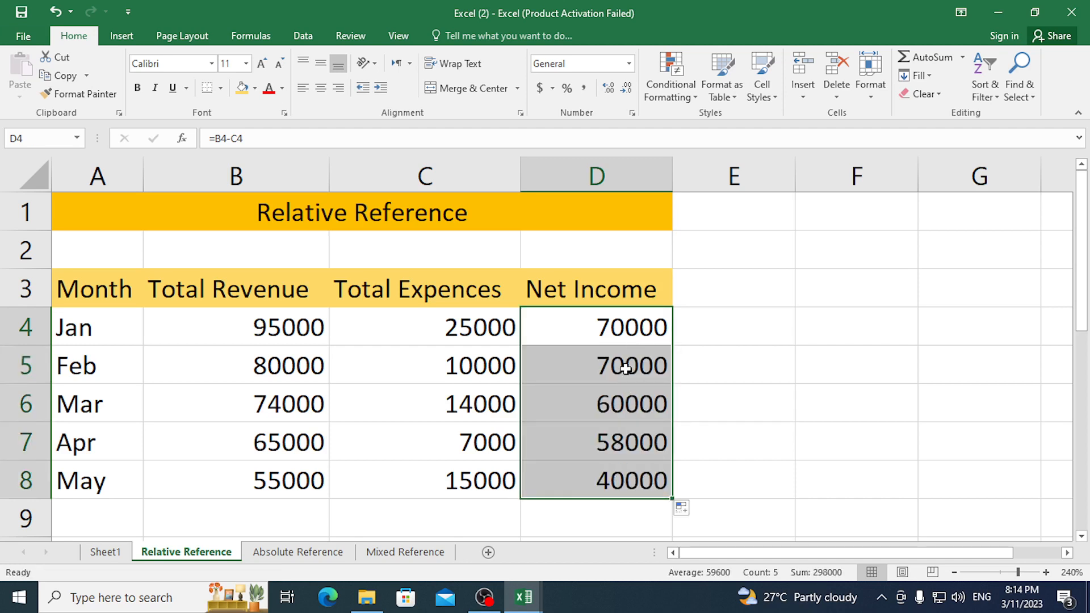
Inspect the Net Income formulas in D4 through D8 one by one to compare their cell references.
left_click(625, 343)
double_click(564, 345)
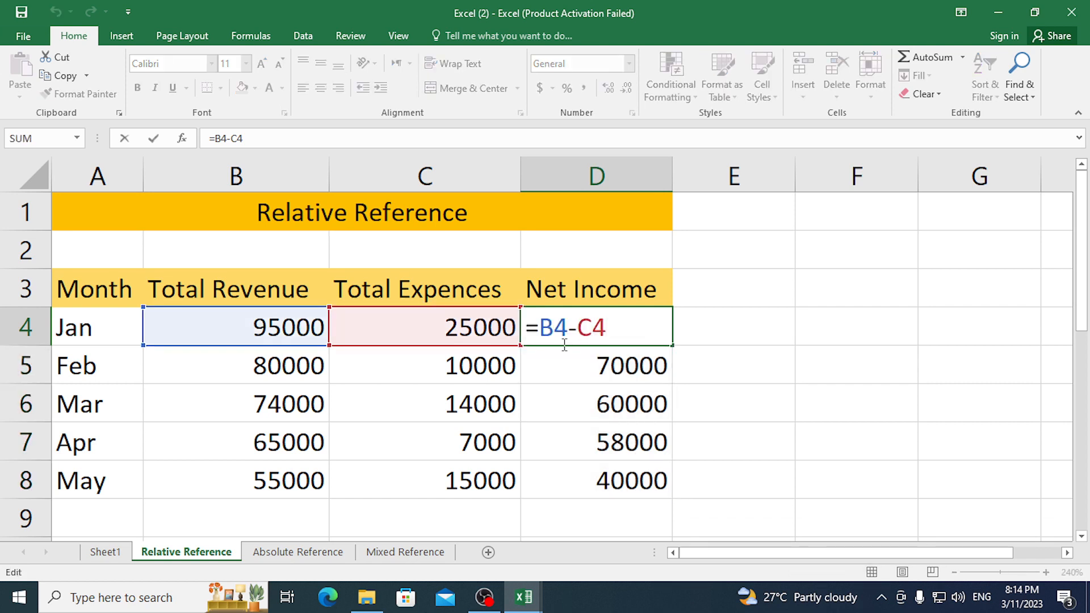
key("Return")
left_click(601, 327)
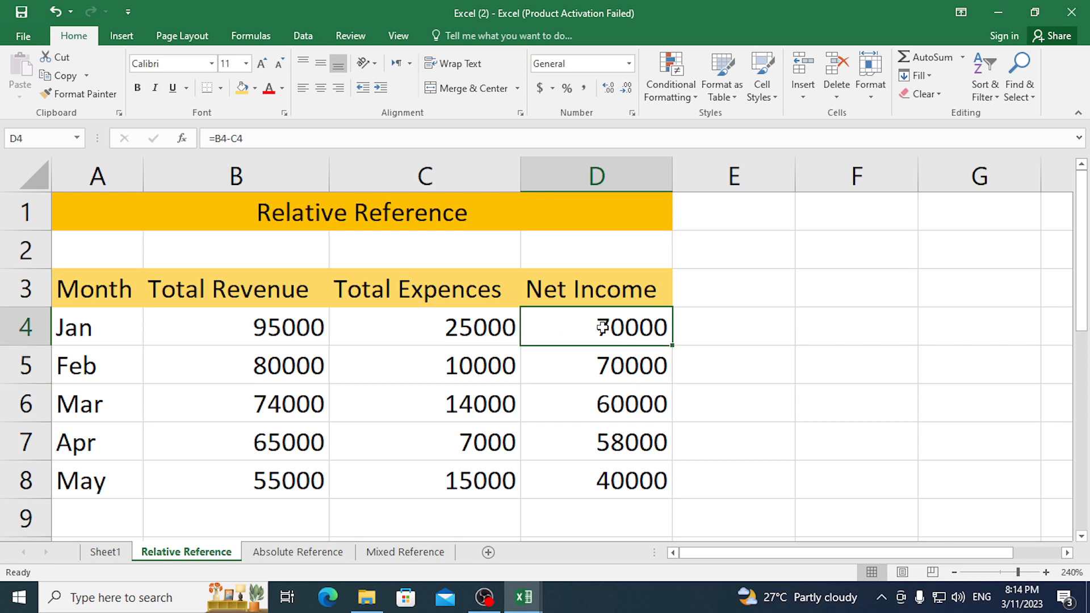
double_click(583, 374)
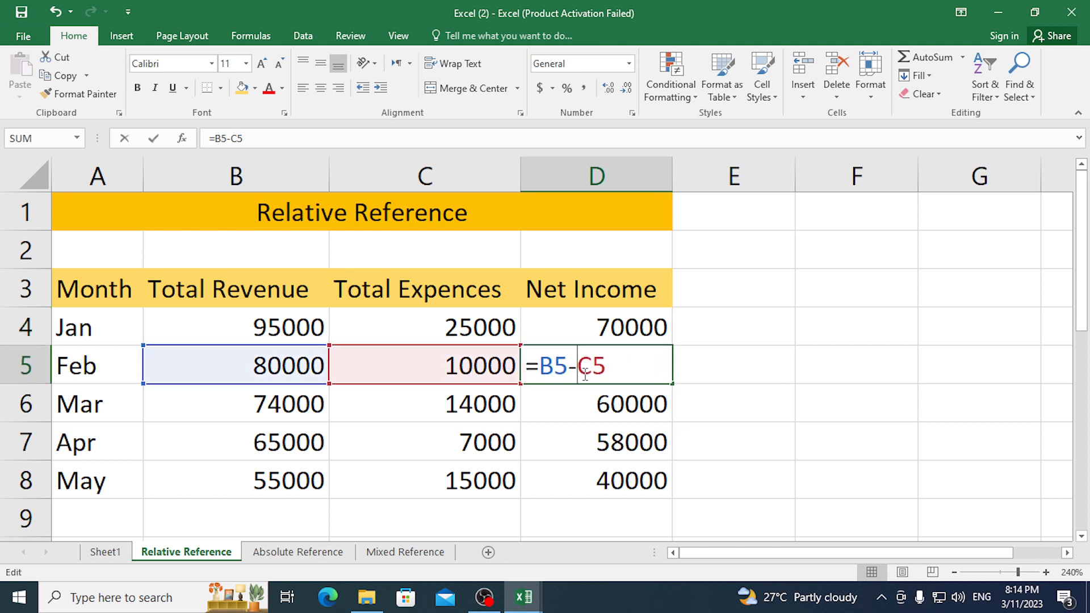
key("Escape")
double_click(589, 402)
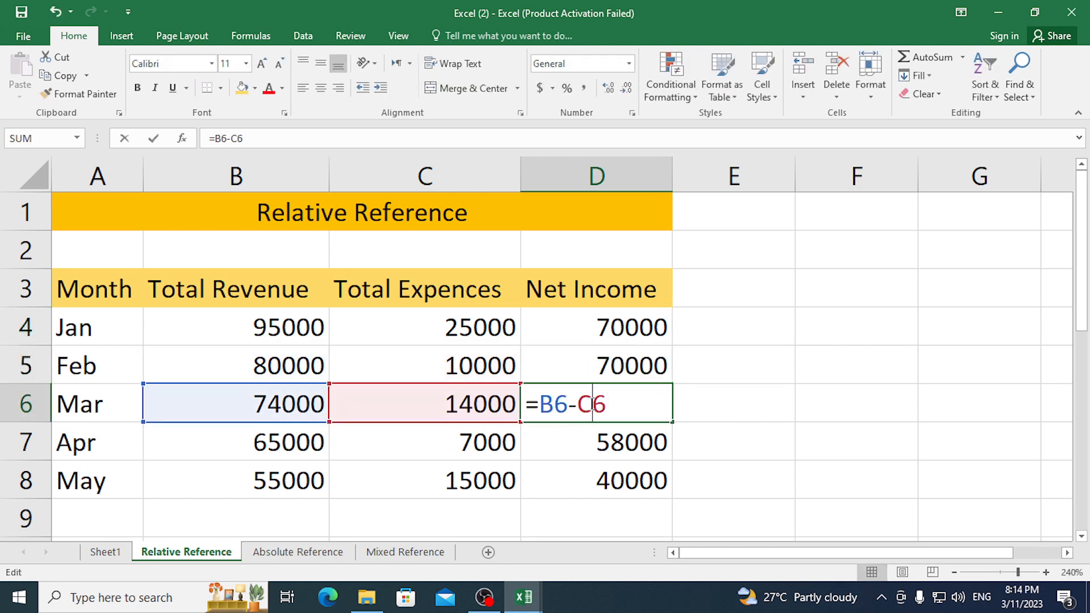
key("Escape")
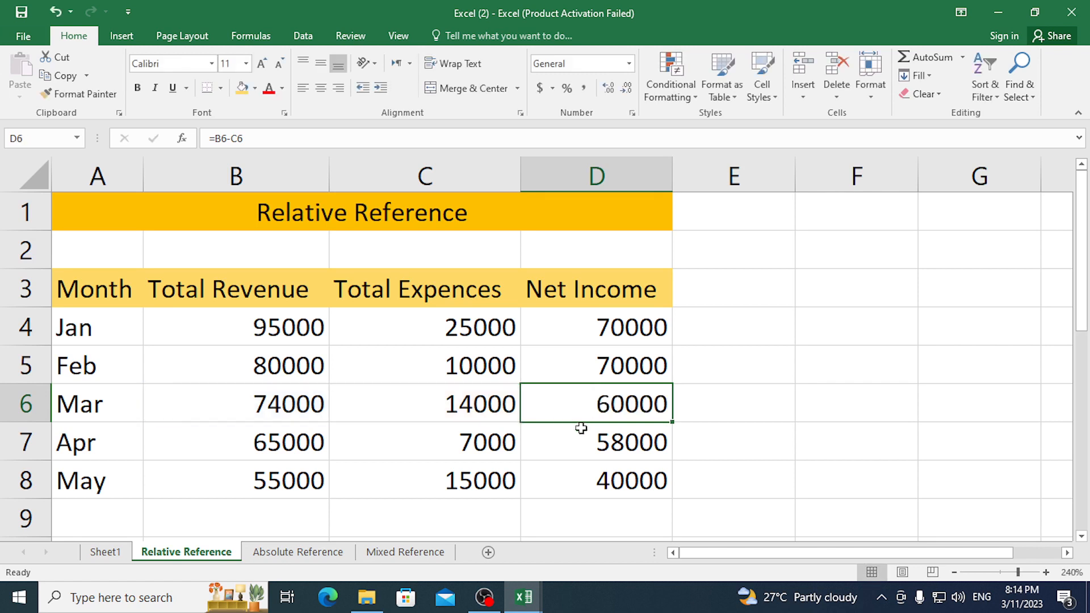
double_click(585, 431)
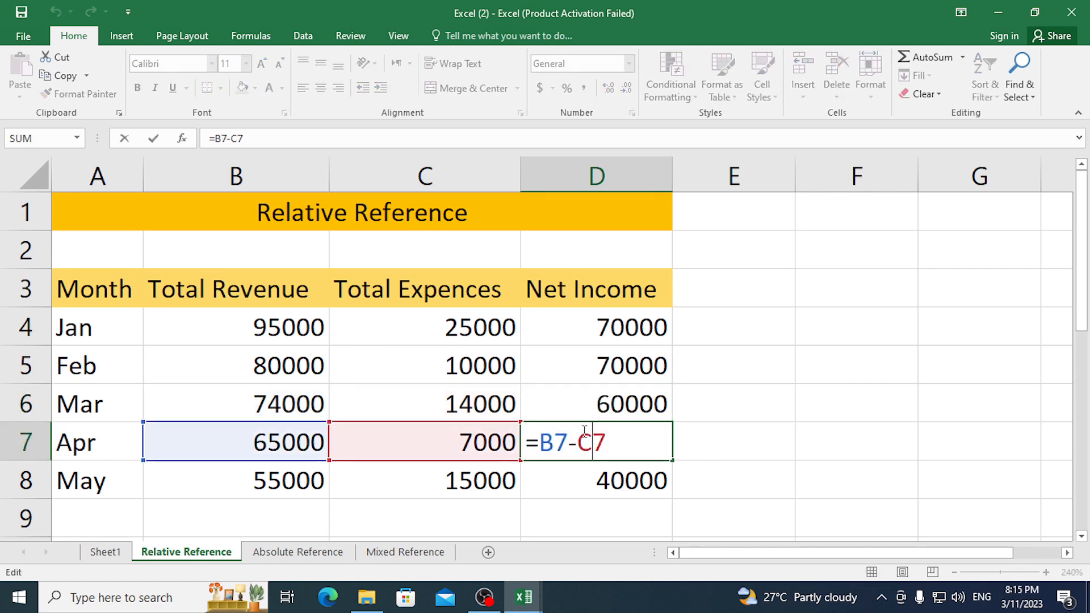
key("Escape")
double_click(591, 471)
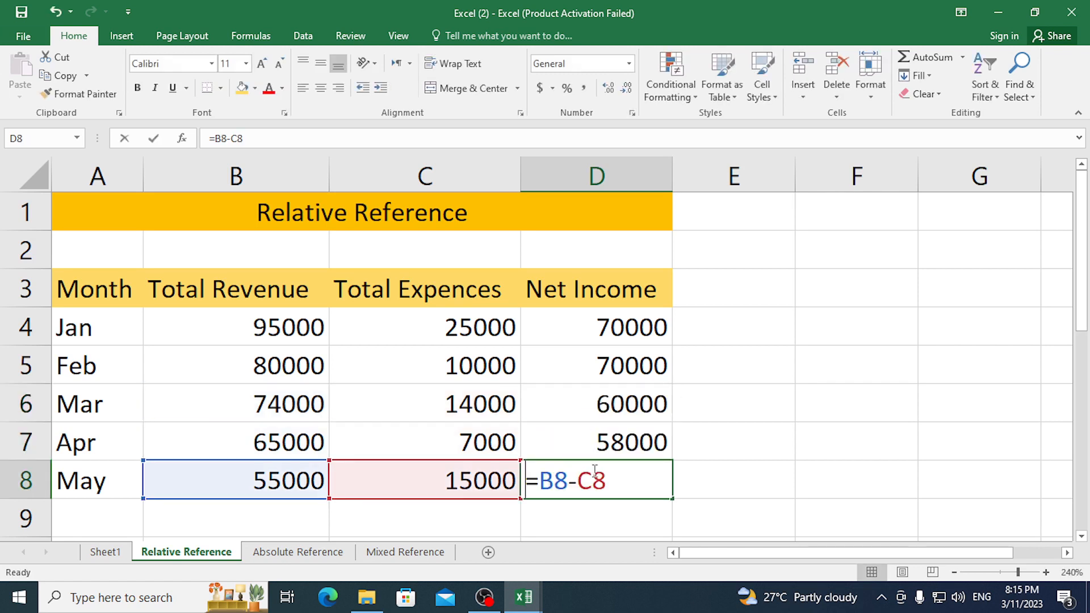
key("Escape")
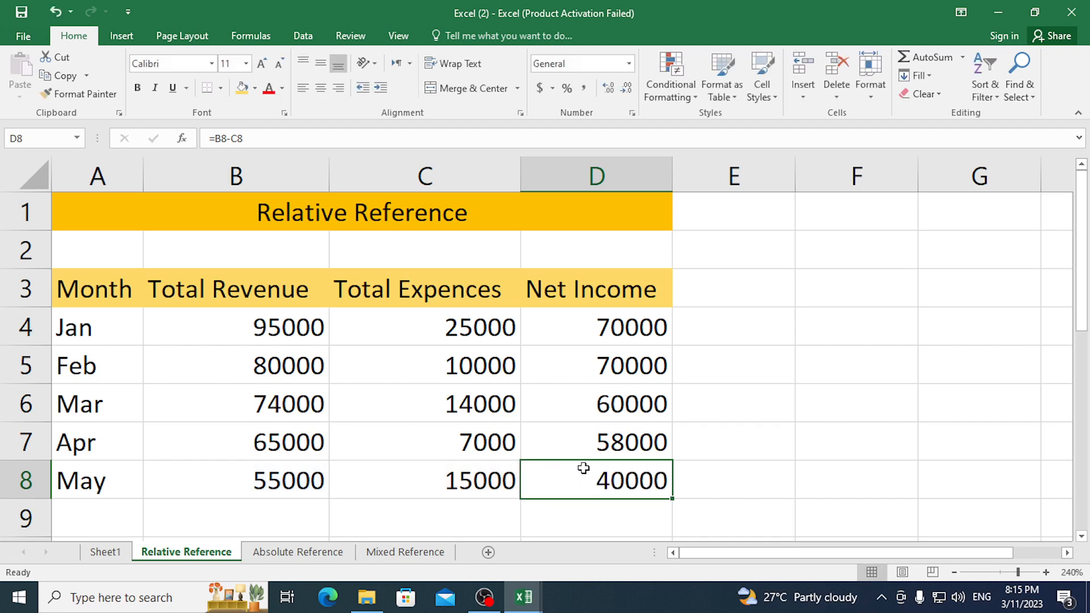
Fill the May net income formula from D8 down to D10 and inspect the references in D9.
scroll(600, 450, "down", 1)
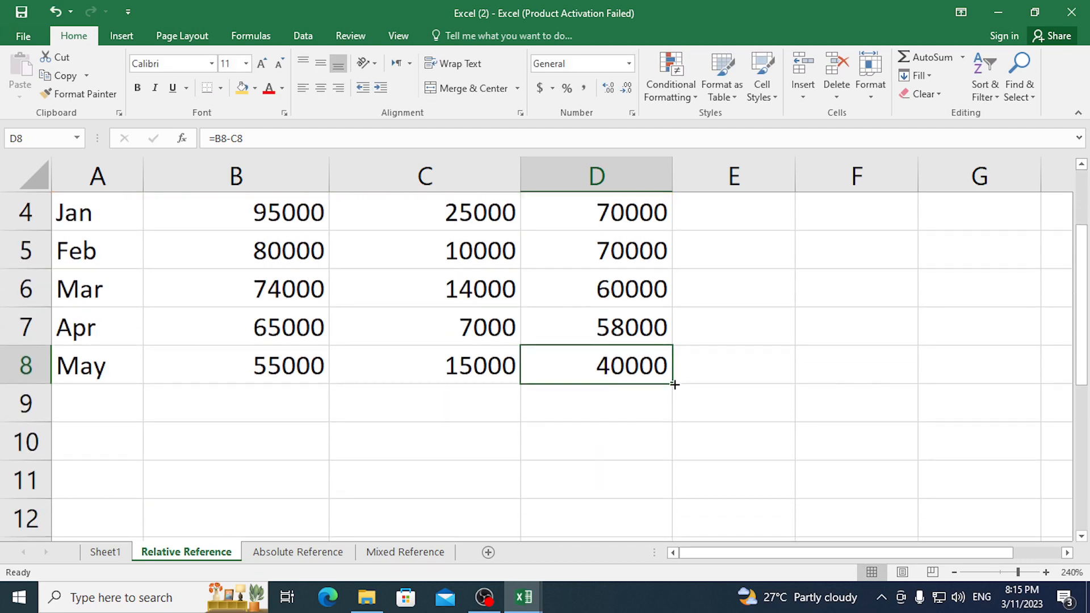
left_click_drag(673, 385, 657, 457)
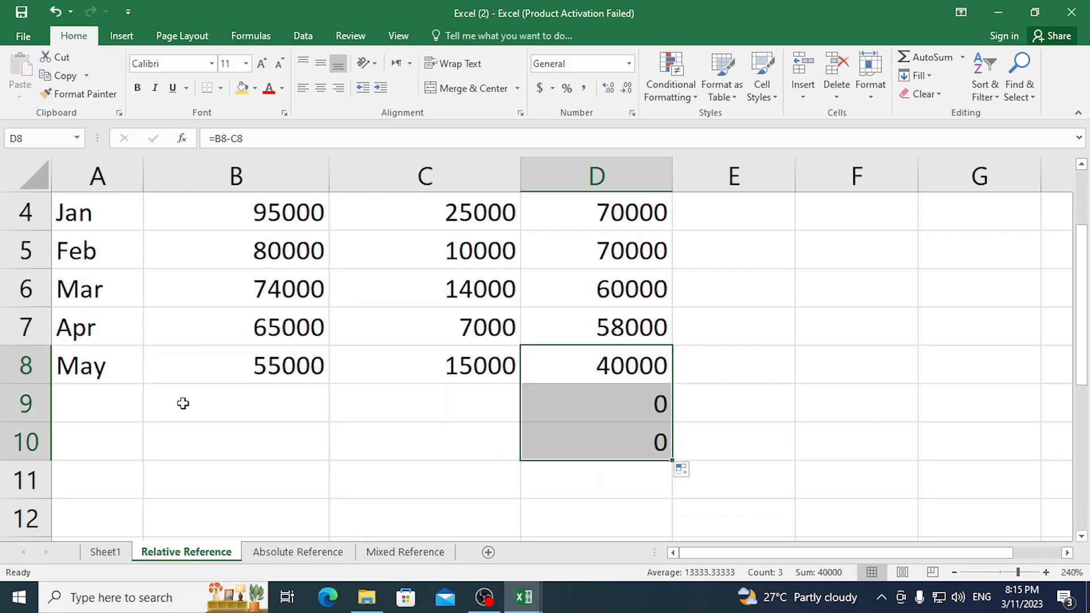
left_click(589, 397)
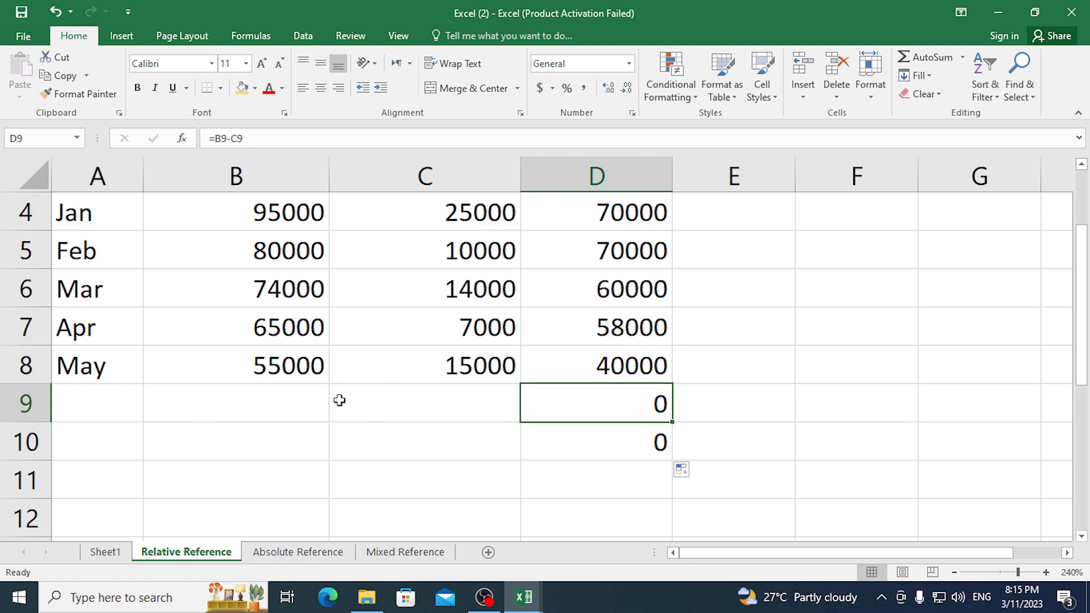
double_click(613, 413)
key("Escape")
double_click(619, 408)
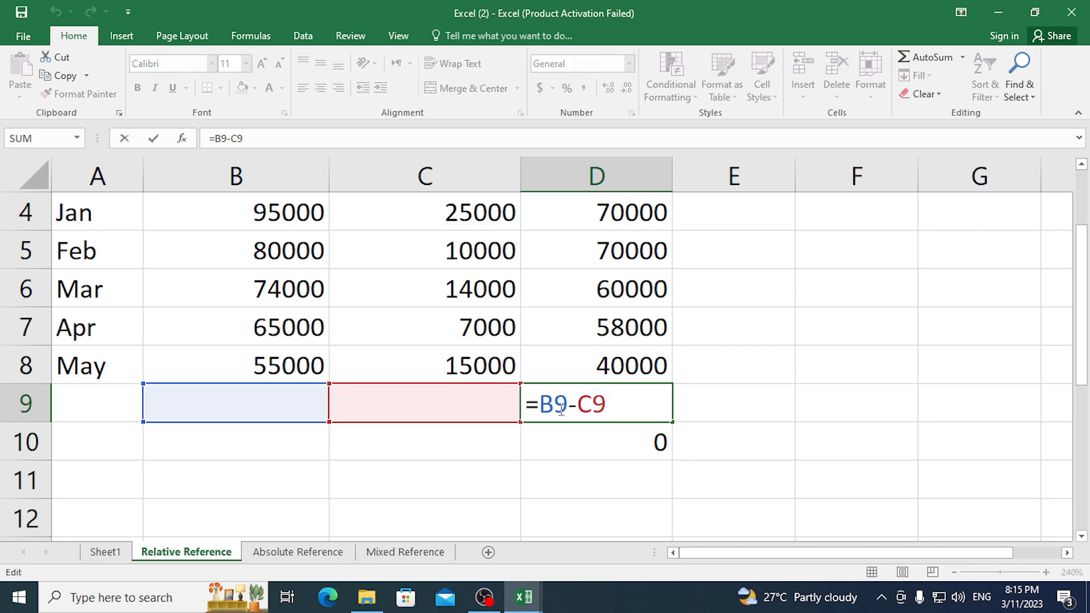
key("ctrl+Return")
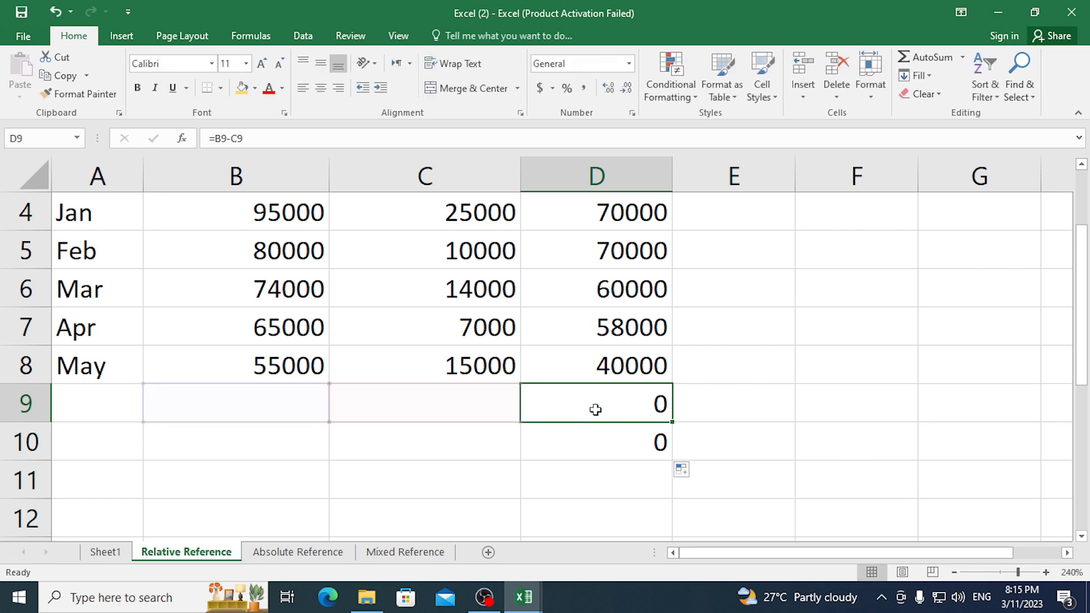
Review the cell references in January's net income formula in D4 again without changing it.
scroll(595, 408, "up", 1)
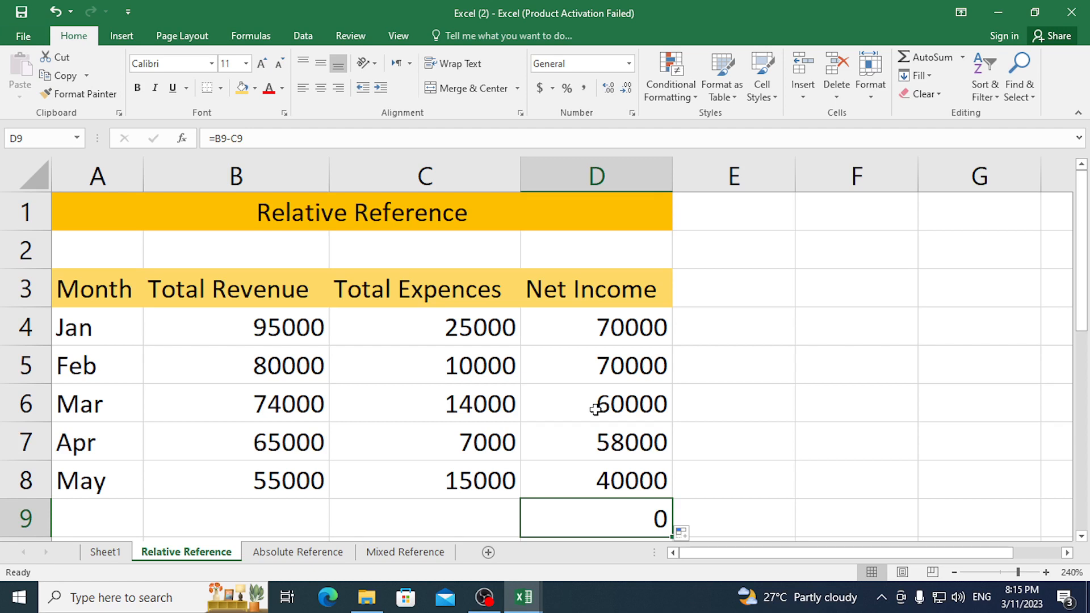
left_click(600, 341)
double_click(600, 343)
key("Escape")
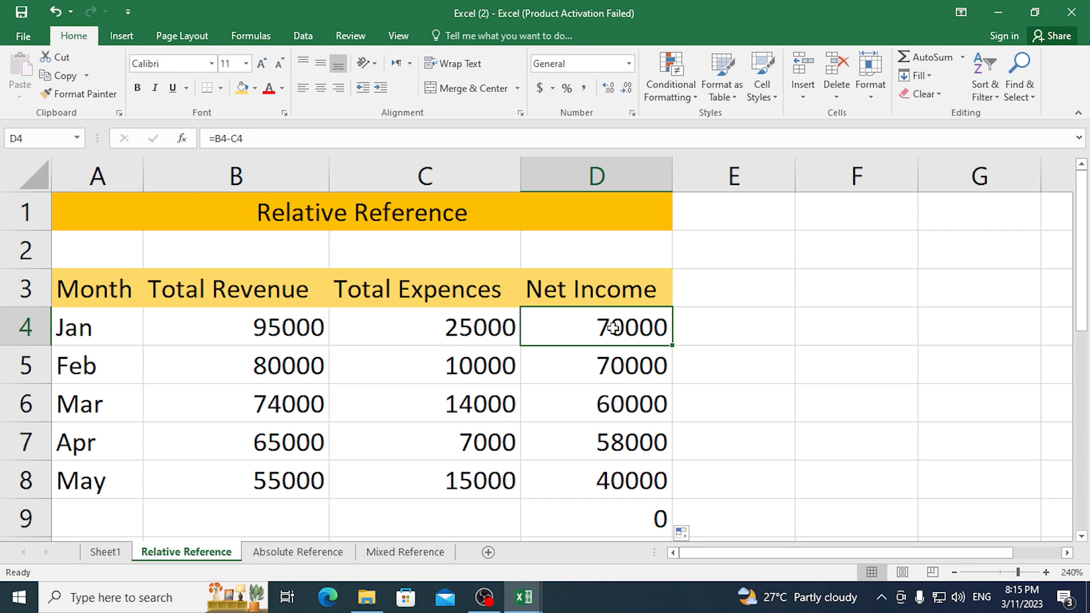
Examine the B4 and C4 references in January's net income formula in D4, leaving the formula as it is.
double_click(626, 339)
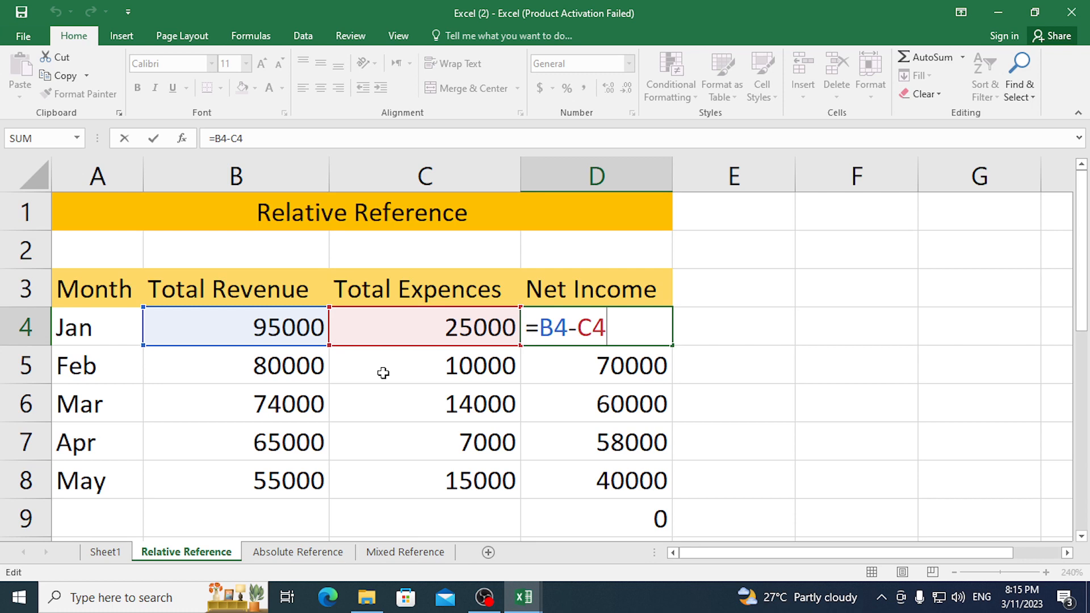
key("Escape")
left_click(582, 368)
left_click(627, 328)
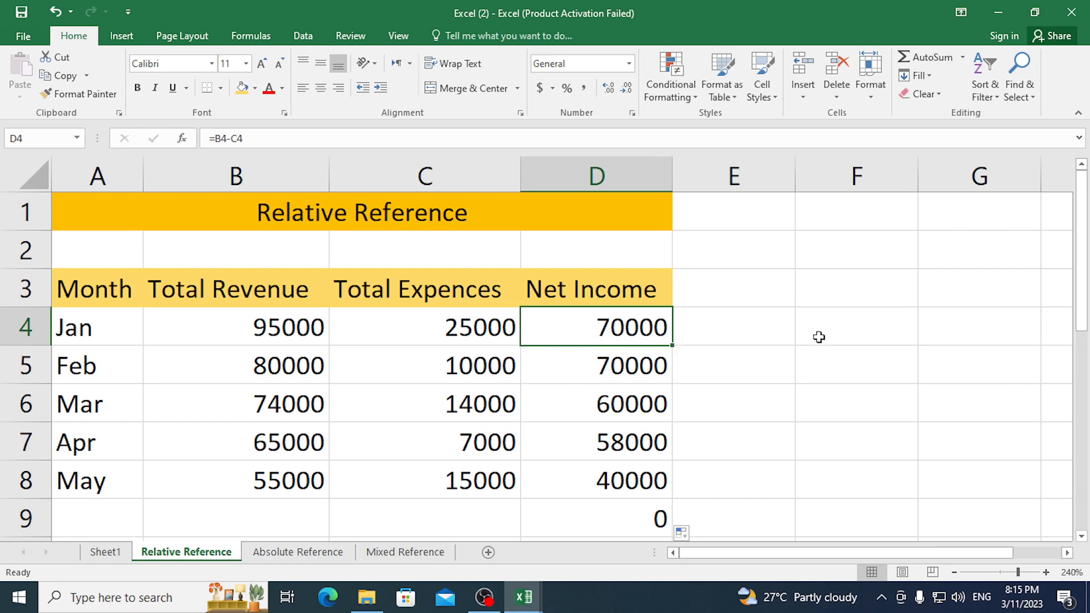
double_click(623, 337)
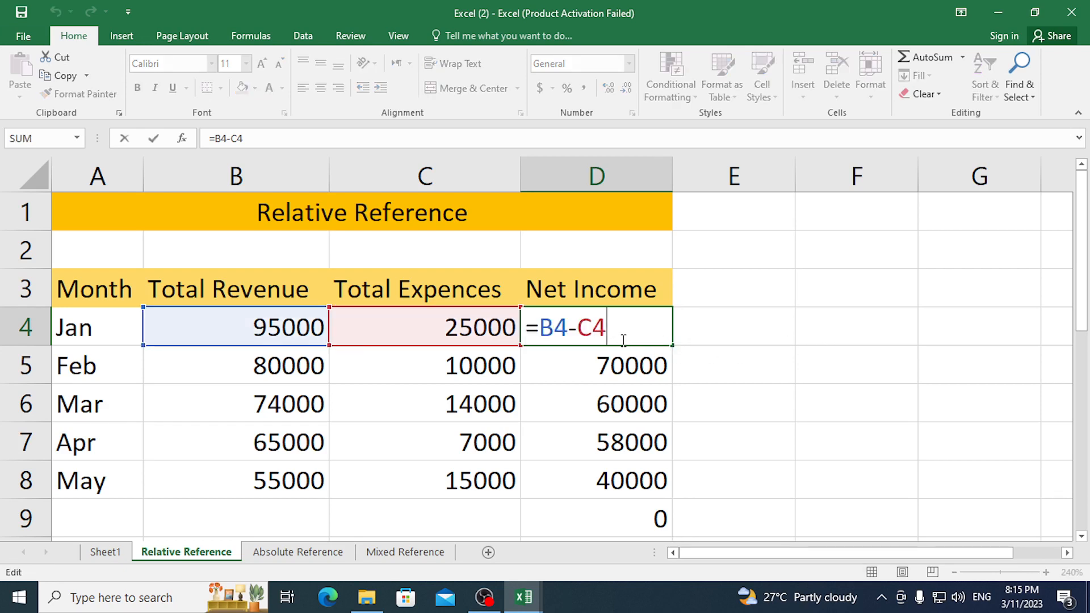
key("Escape")
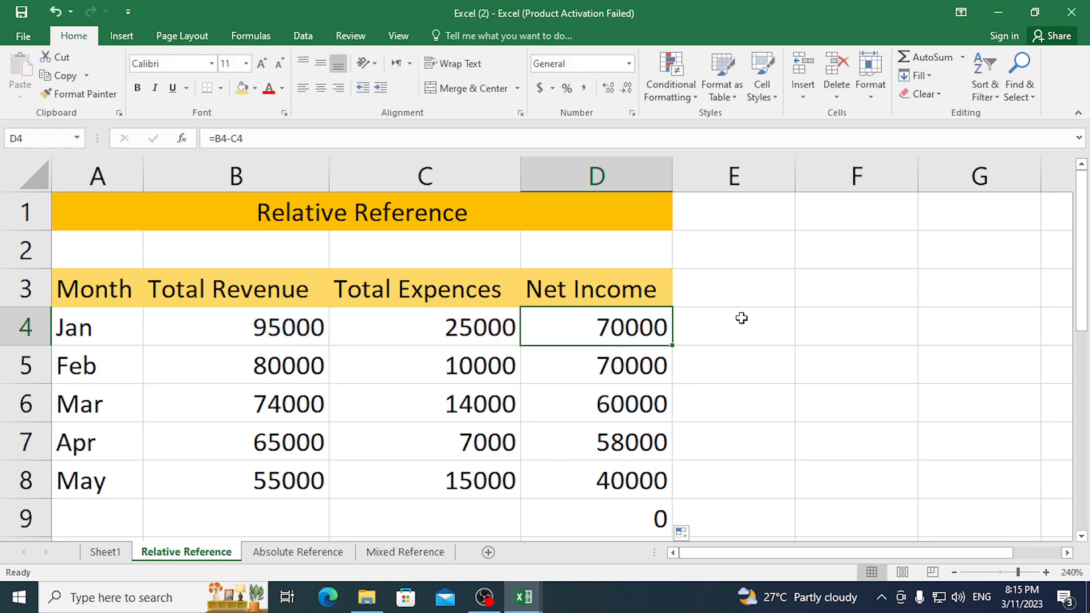
double_click(609, 333)
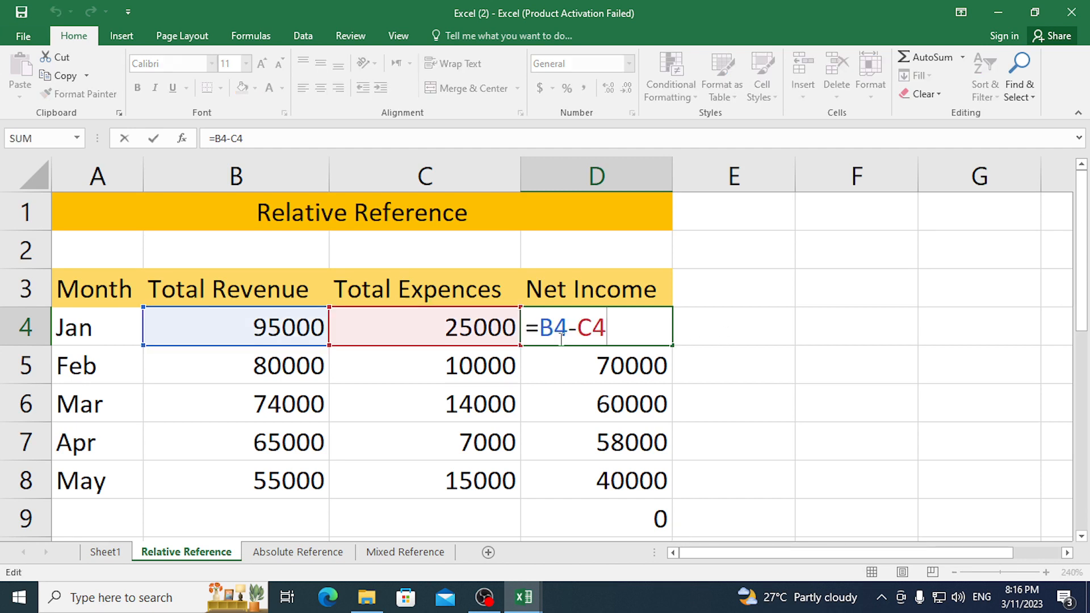
key("Escape")
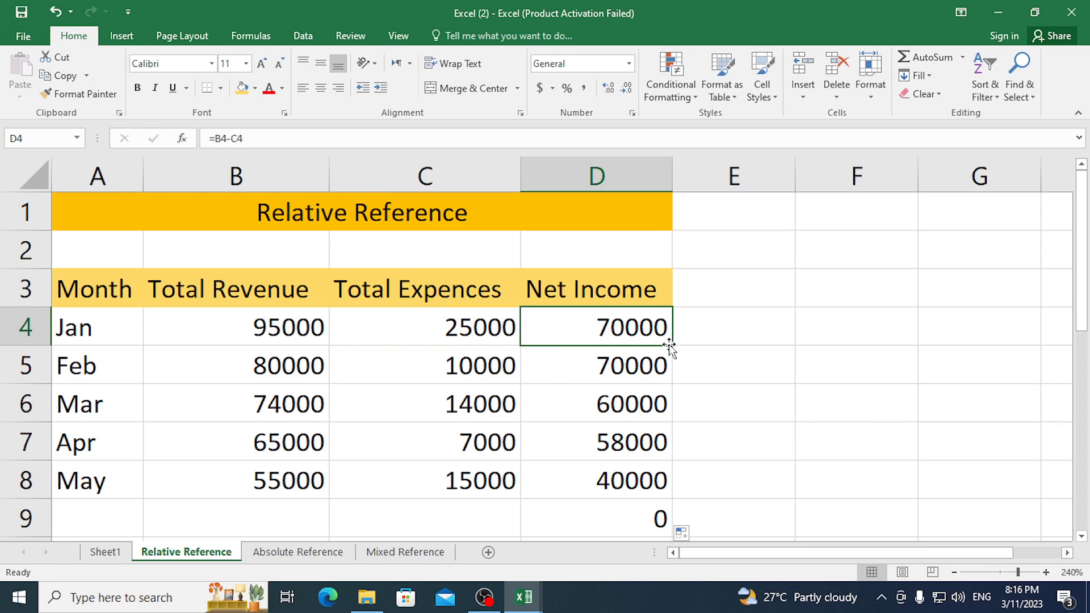
mouse_move(668, 344)
left_mouse_down()
mouse_move(758, 332)
mouse_move(676, 350)
left_mouse_up()
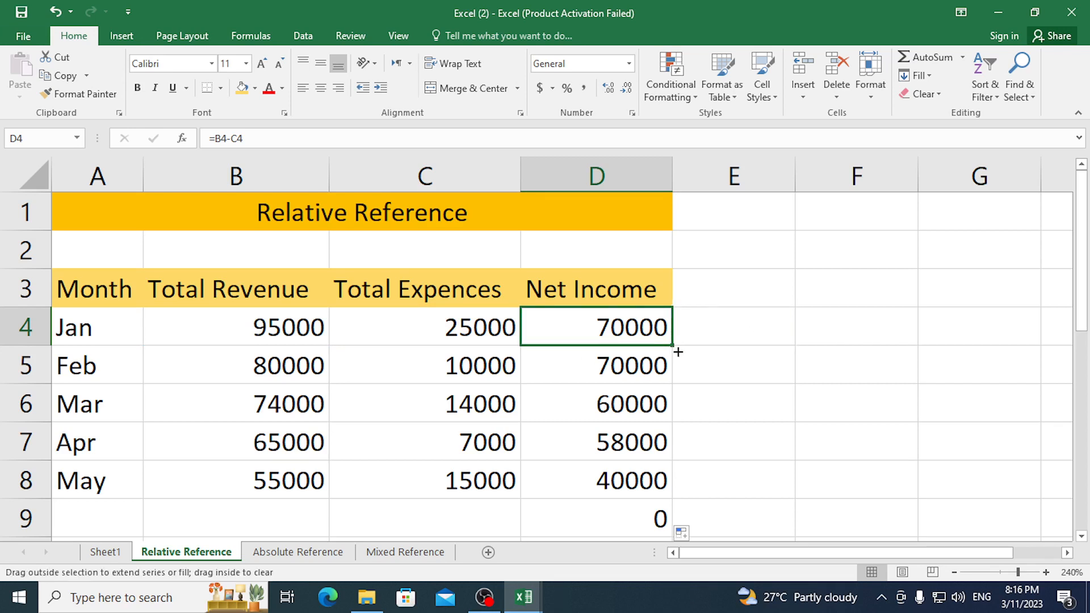
double_click(572, 326)
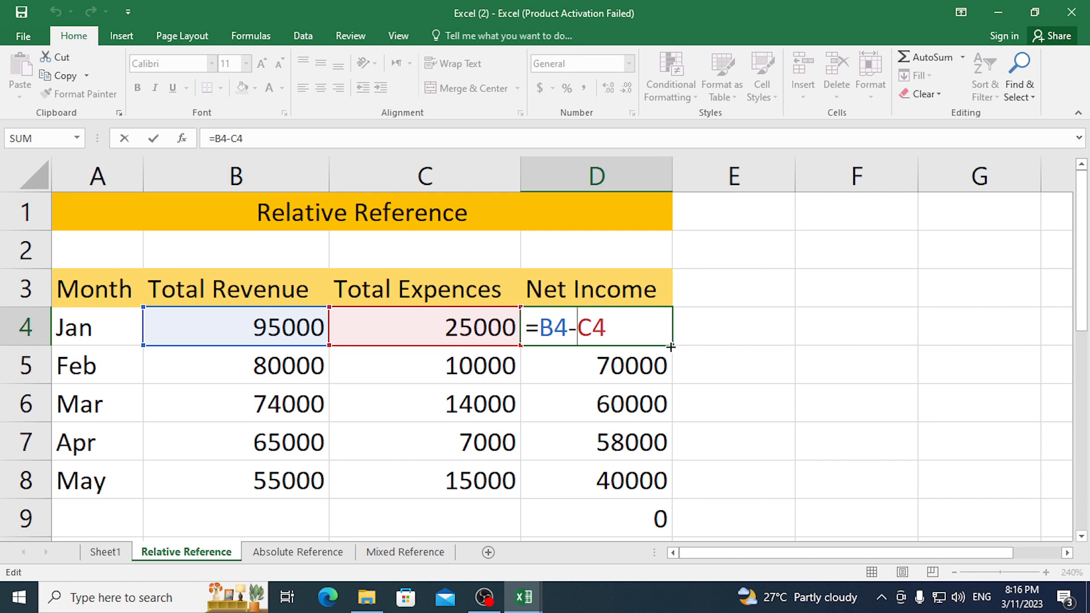
key("Escape")
Fill January's net income formula from D4 across to E4 and inspect the copied formula's cell references.
left_click_drag(674, 345, 746, 333)
left_click(738, 329)
double_click(737, 330)
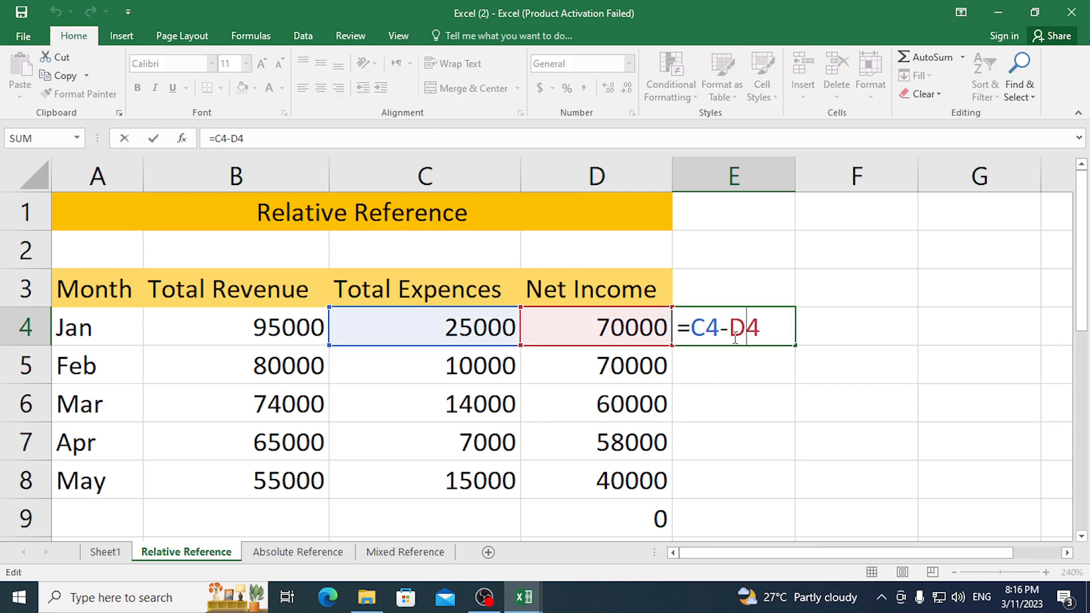
key("Escape")
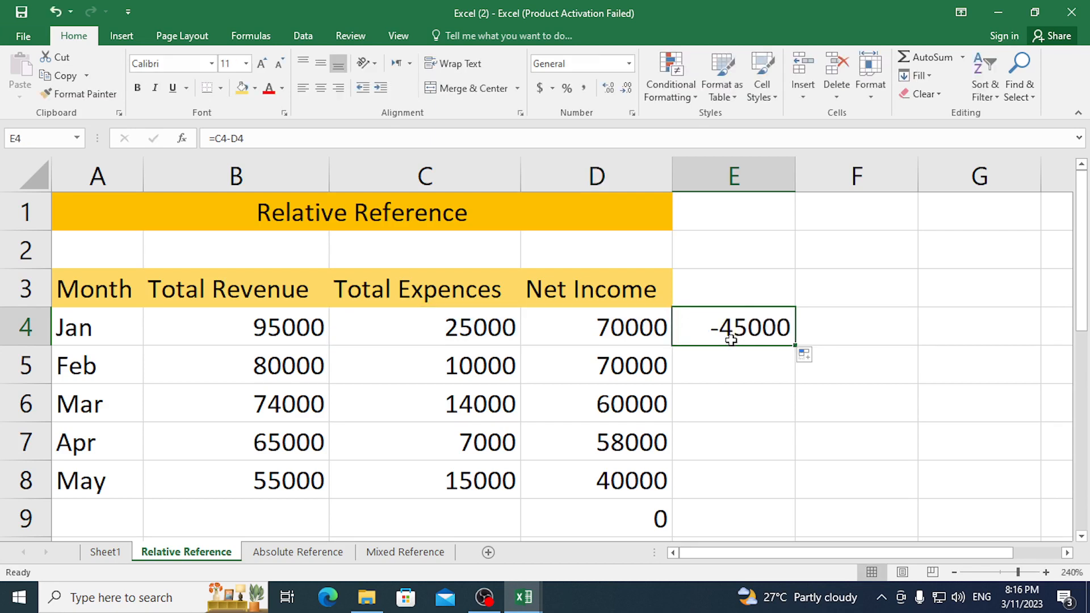
key("alt+Tab")
left_click(730, 342)
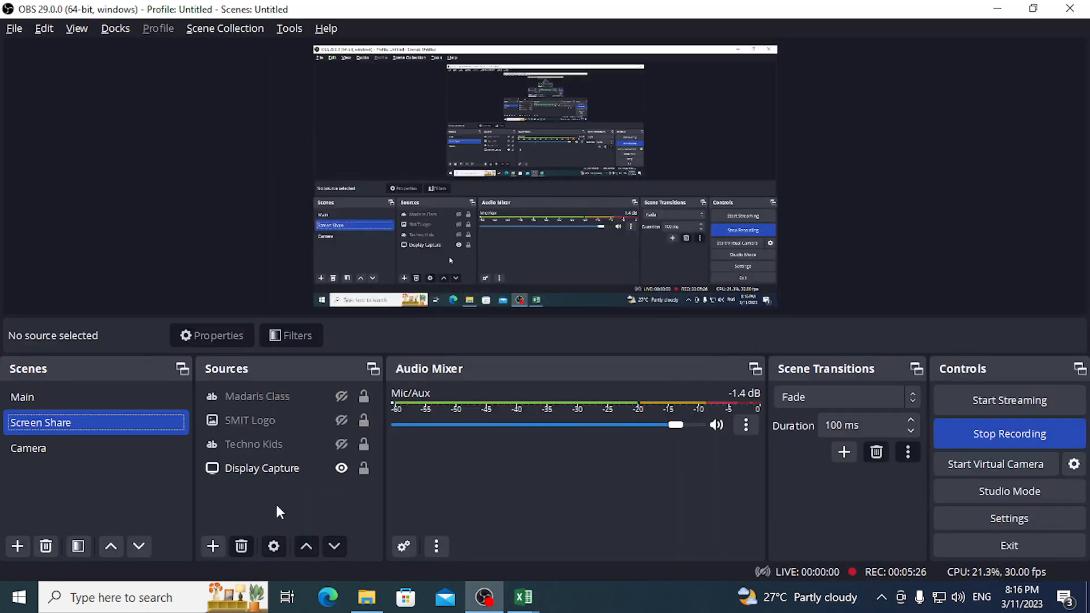
left_click(117, 448)
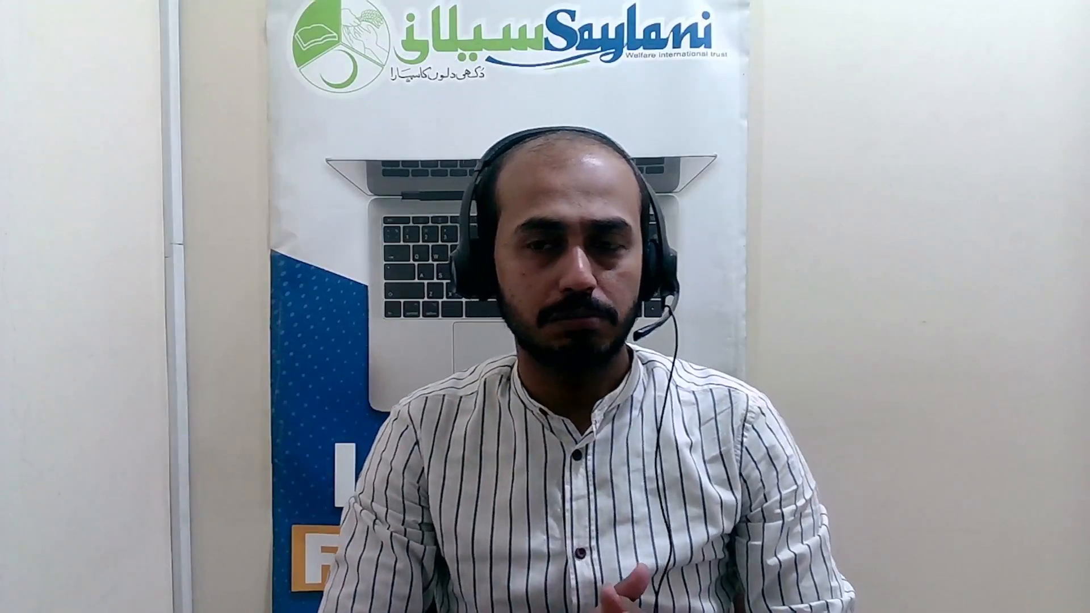
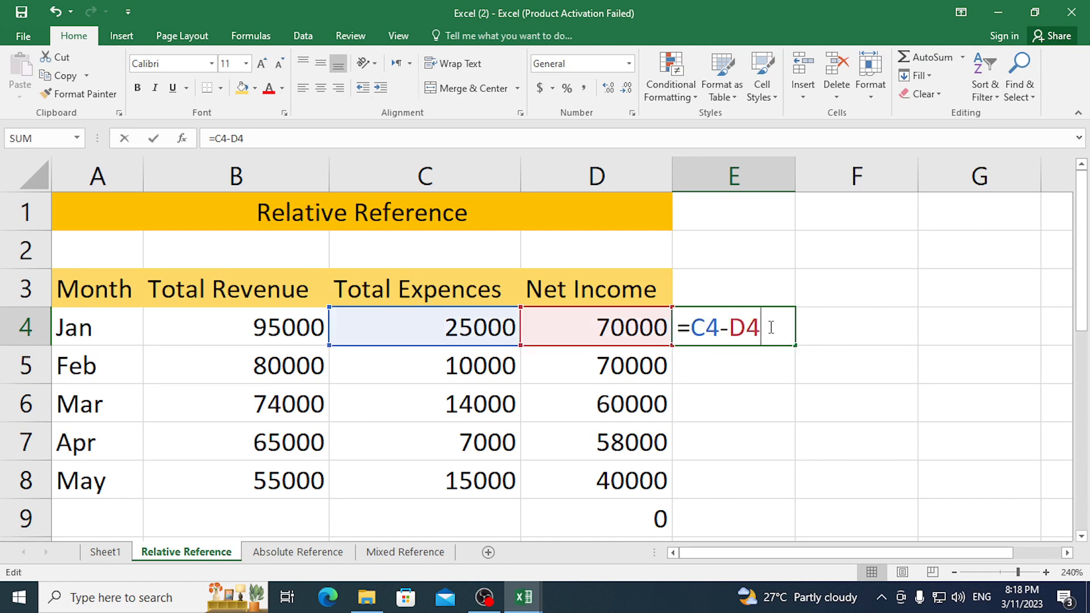
Review the cell references in the copied formula in E4 without changing it.
key("Escape")
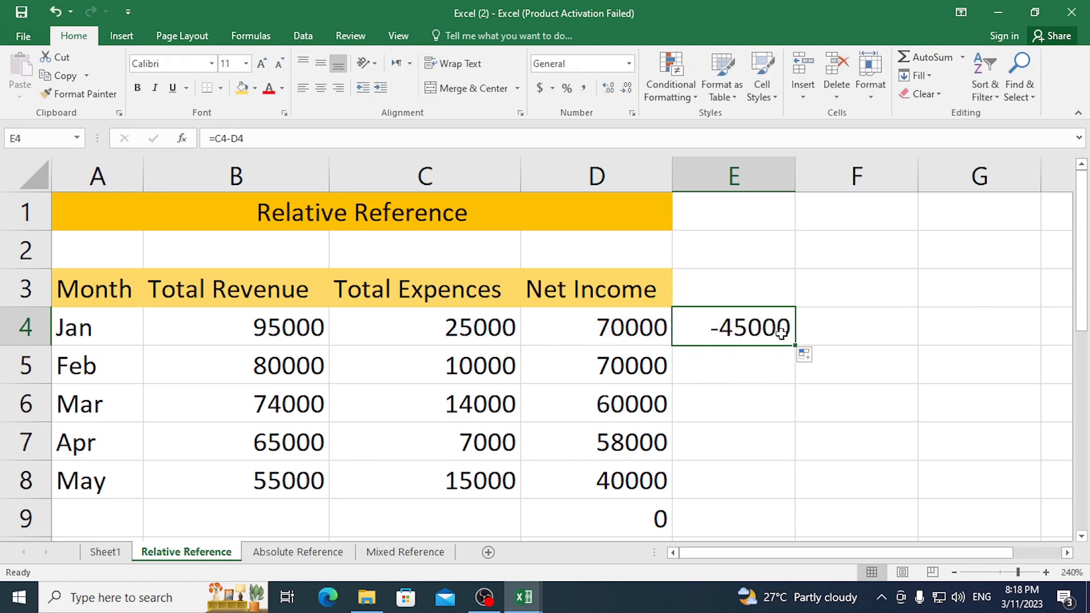
double_click(758, 334)
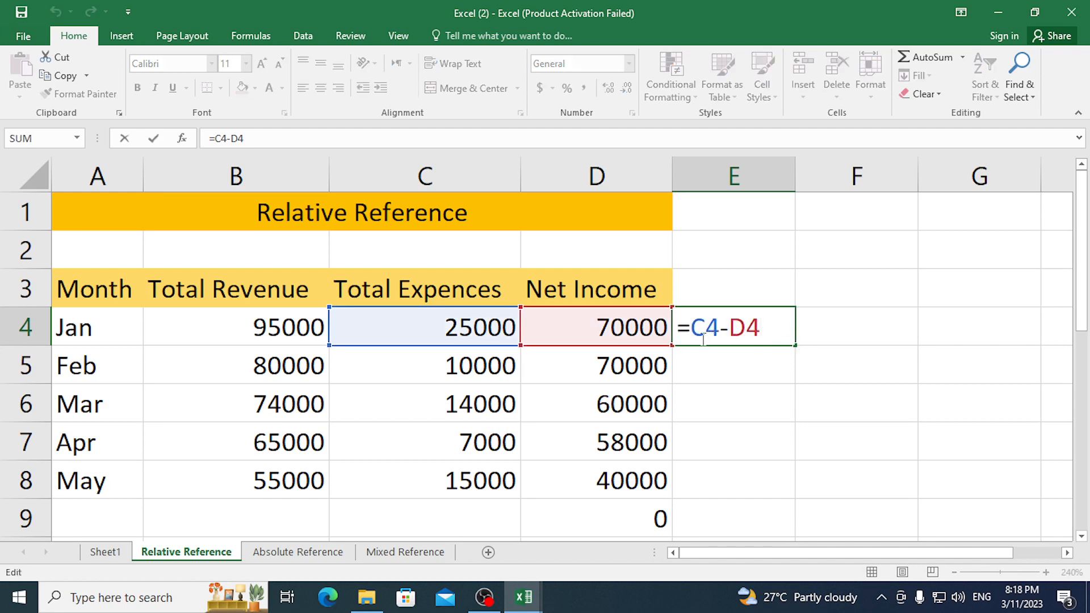
key("ctrl+Return")
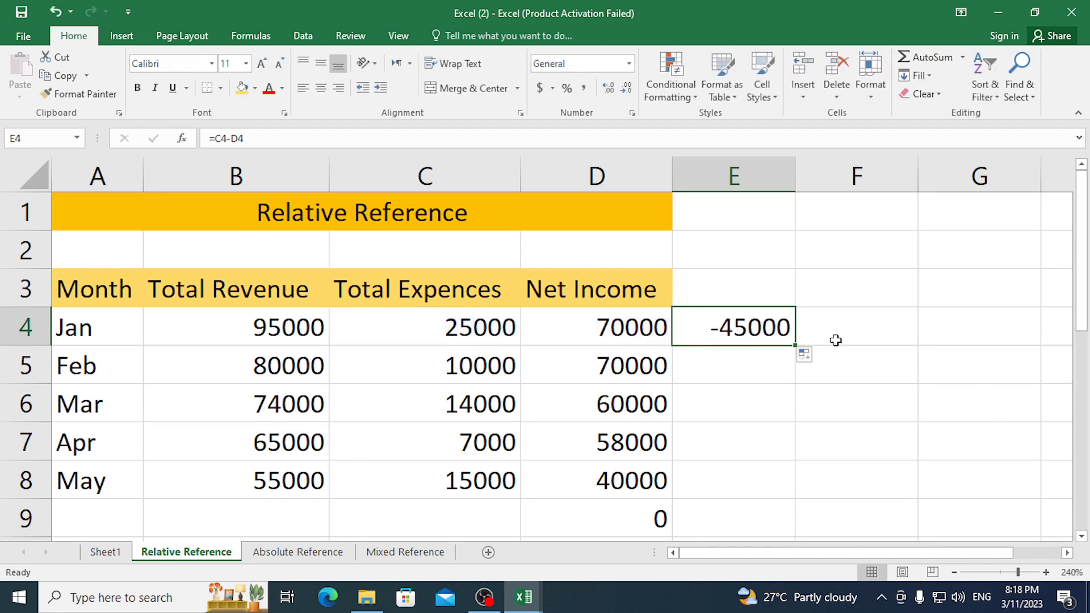
left_click_drag(778, 331, 862, 331)
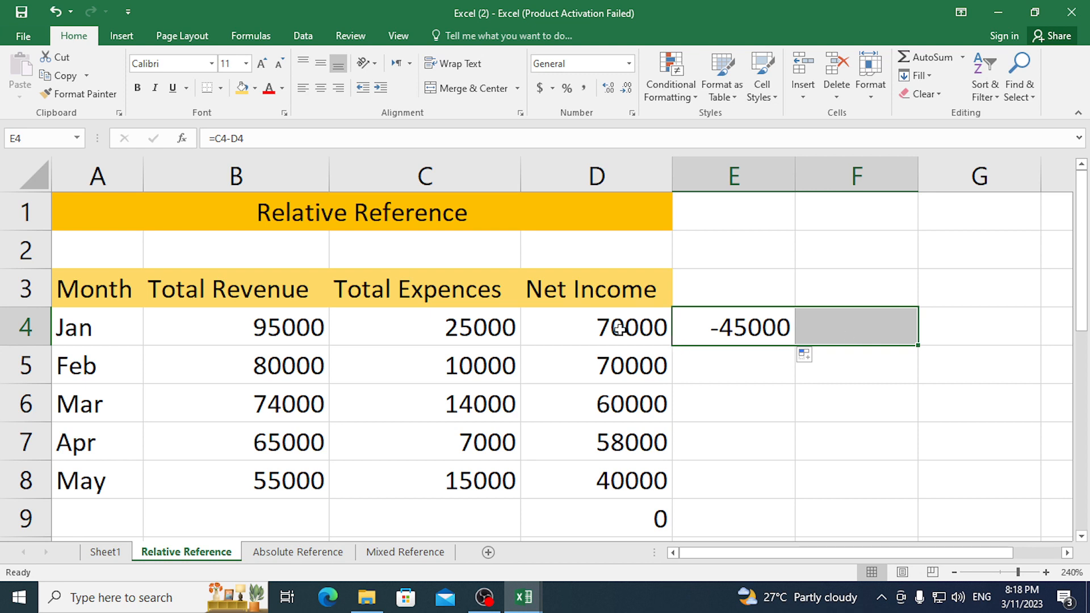
left_click(772, 329)
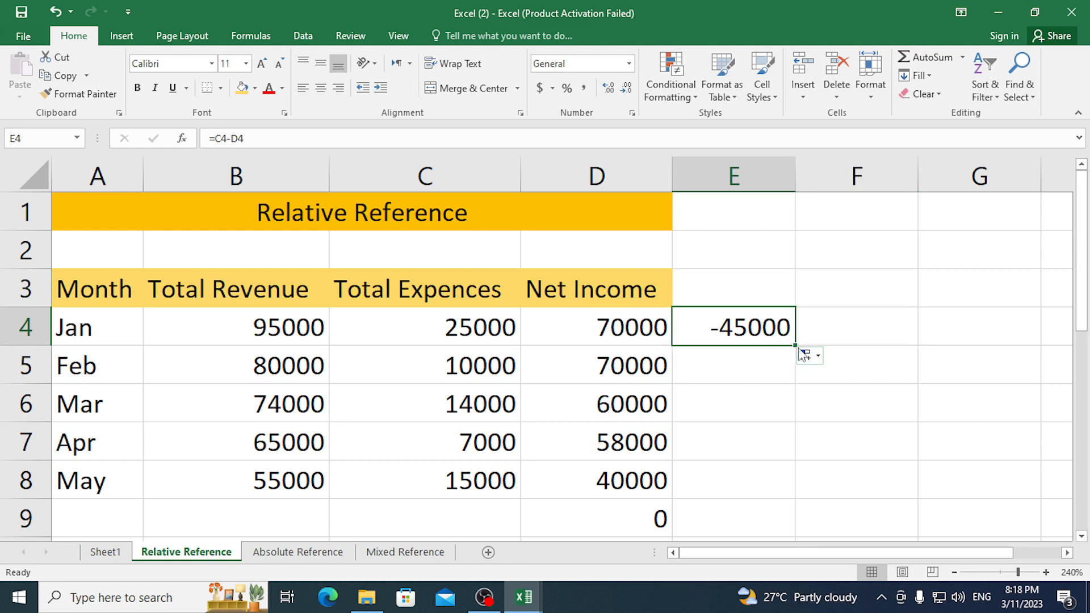
double_click(757, 332)
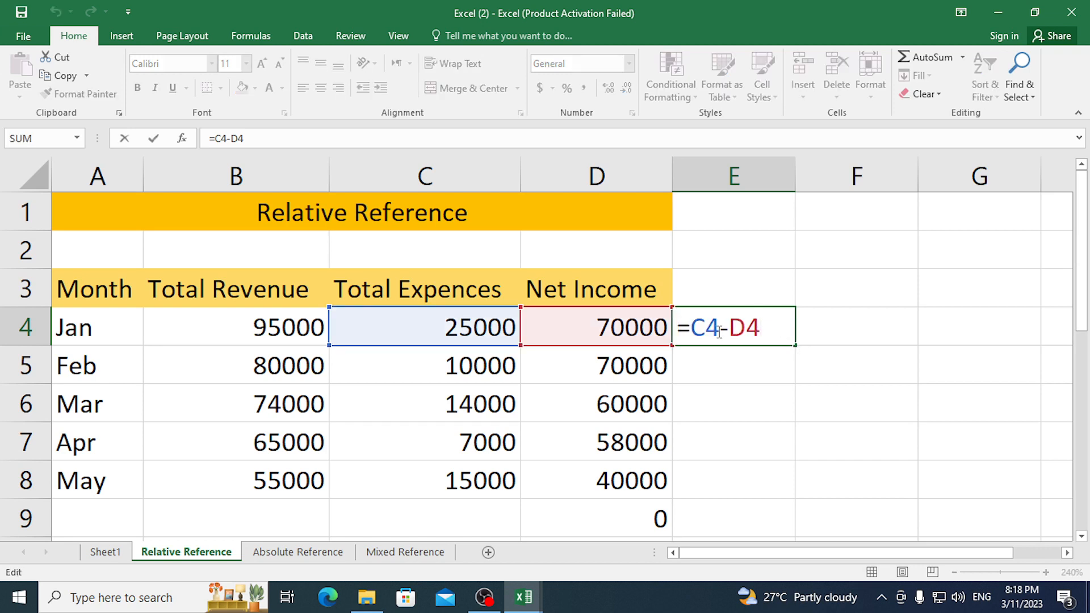
key("Escape")
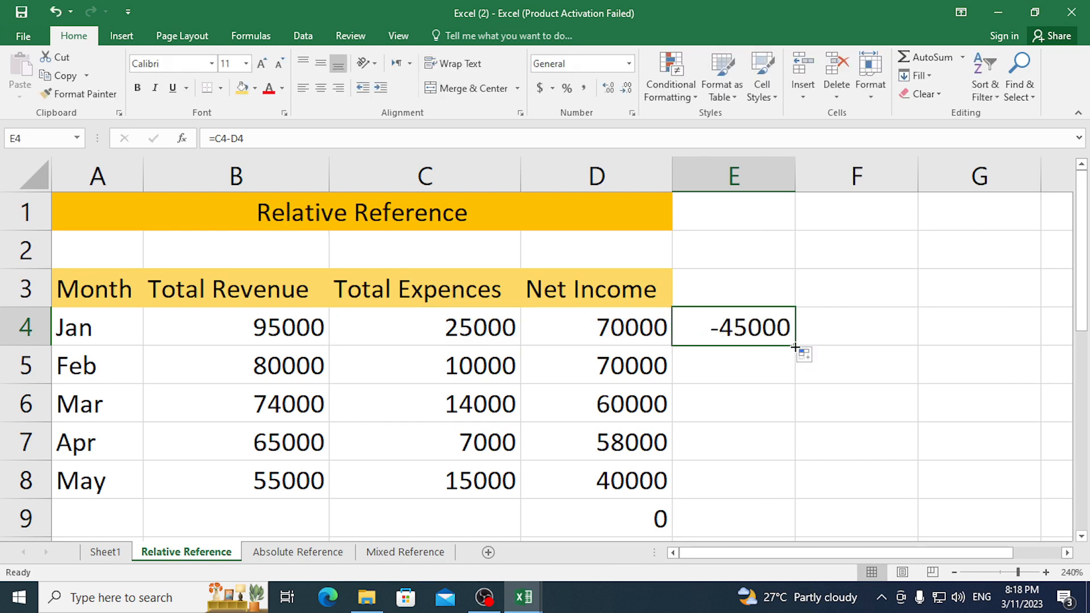
Fill the formula from E4 across to F4 and inspect which cells the new copy references.
left_click_drag(795, 346, 868, 341)
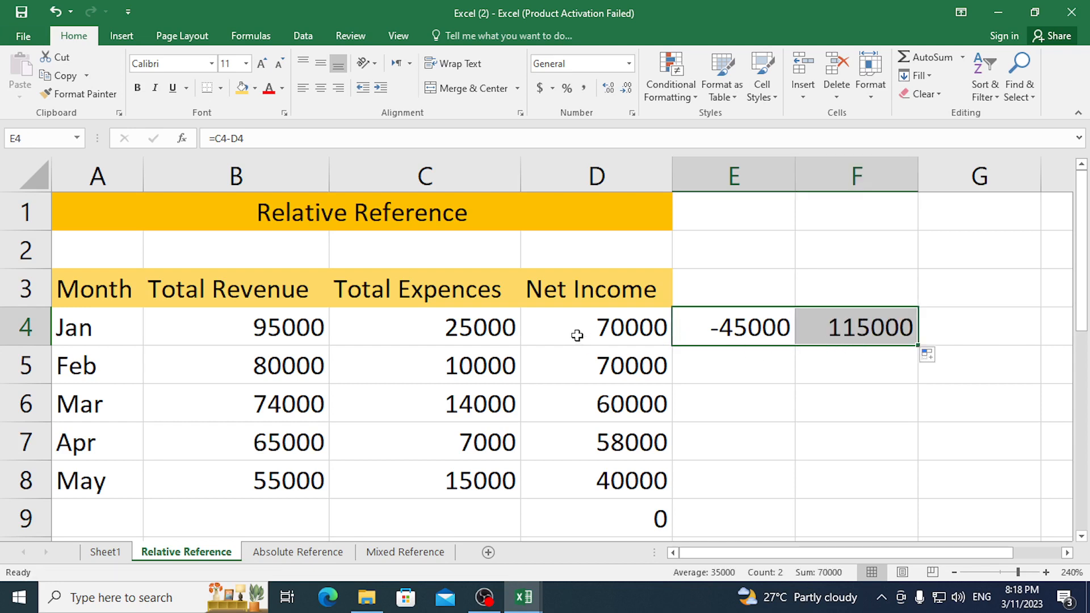
left_click(841, 333)
double_click(845, 335)
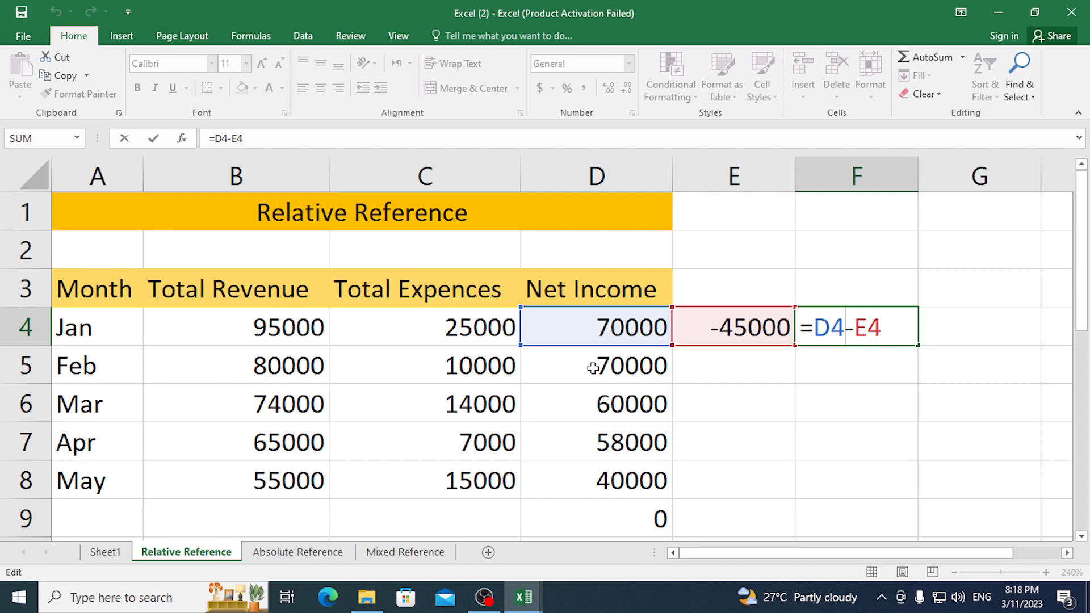
key("Escape")
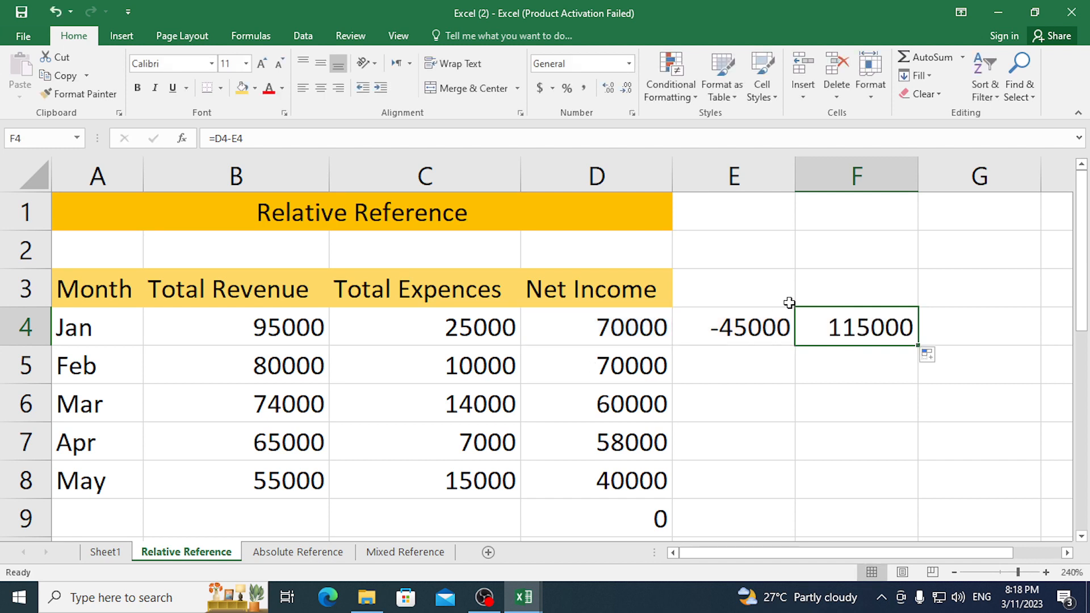
Clear the copied formulas beside the table by deleting the contents of E4:F5.
left_click_drag(728, 323, 810, 348)
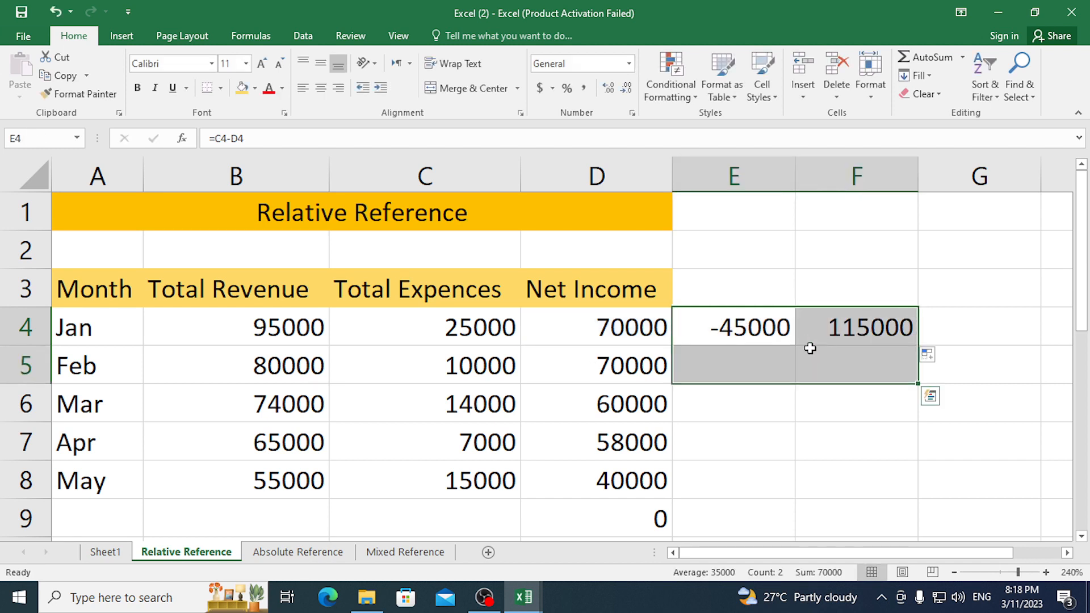
key("Delete")
left_click(716, 404)
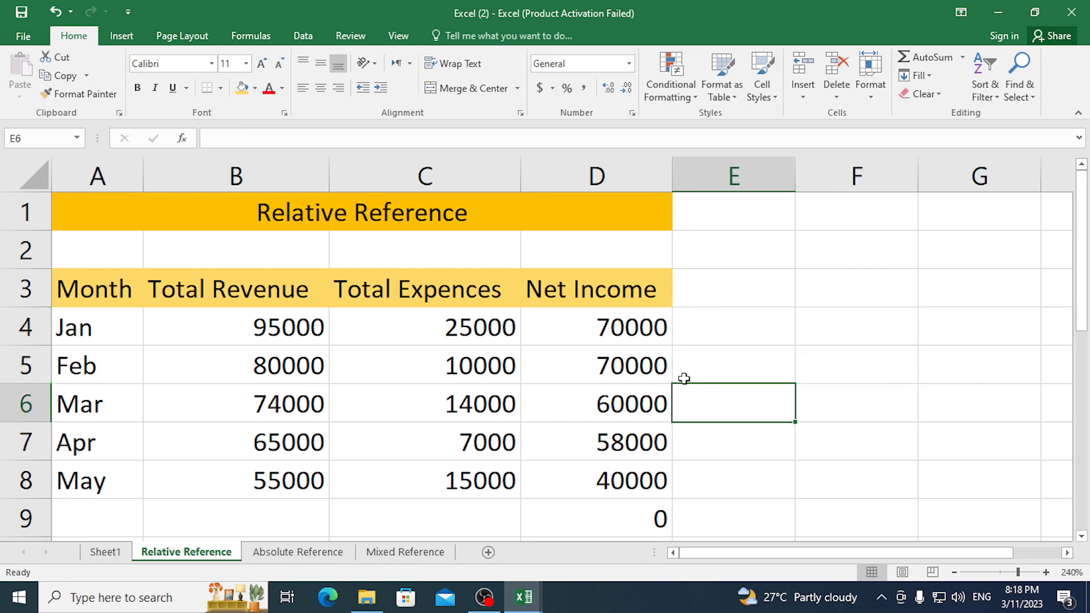
Insert a blank column between Total Expences and Net Income.
right_click(610, 168)
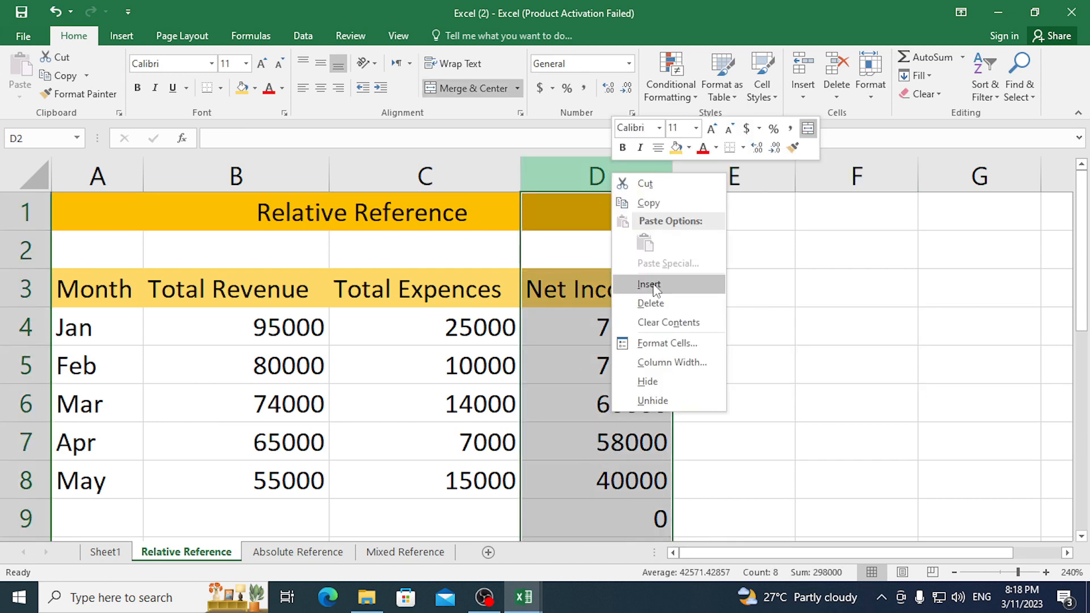
left_click(653, 284)
left_click(925, 367)
Clear the Net Income formulas in E4 through E9.
left_click_drag(817, 335, 846, 513)
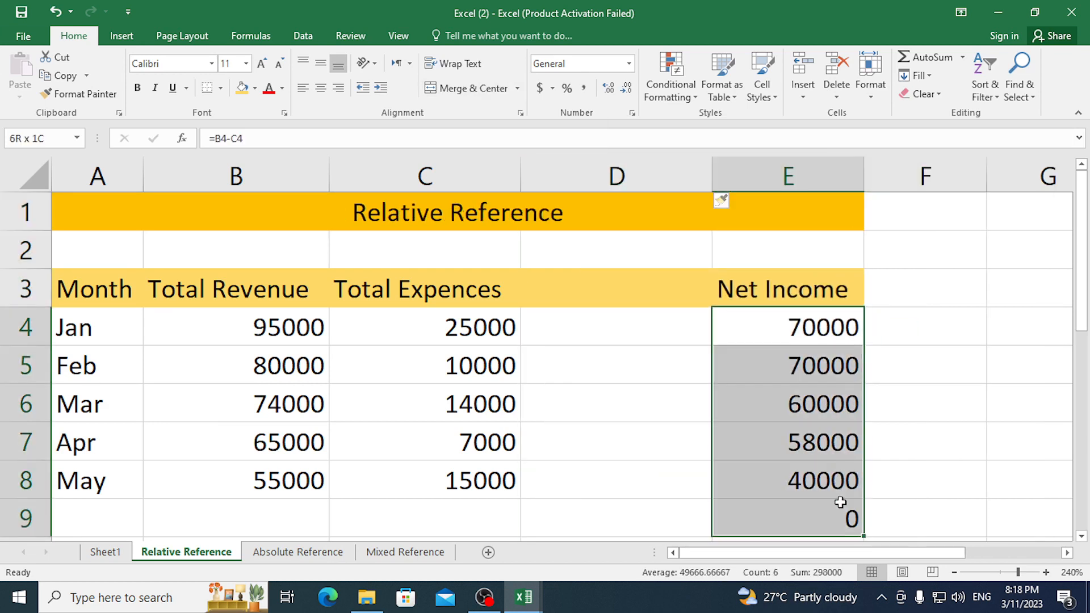
key("Delete")
left_click(948, 471)
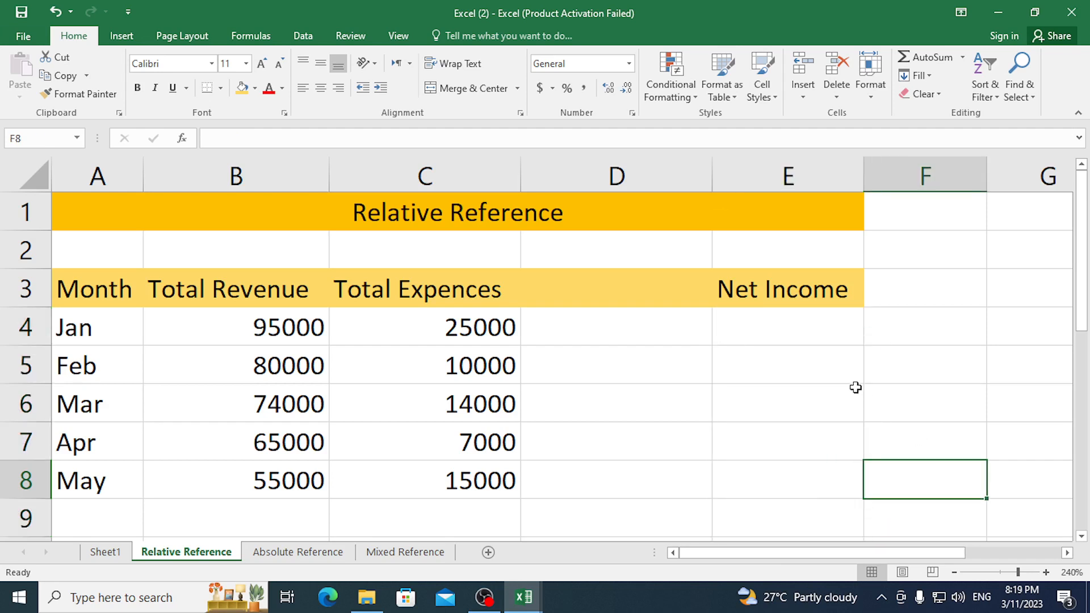
Calculate January's net income in E4 with the formula =B4-C4.
left_click(798, 313)
type("=")
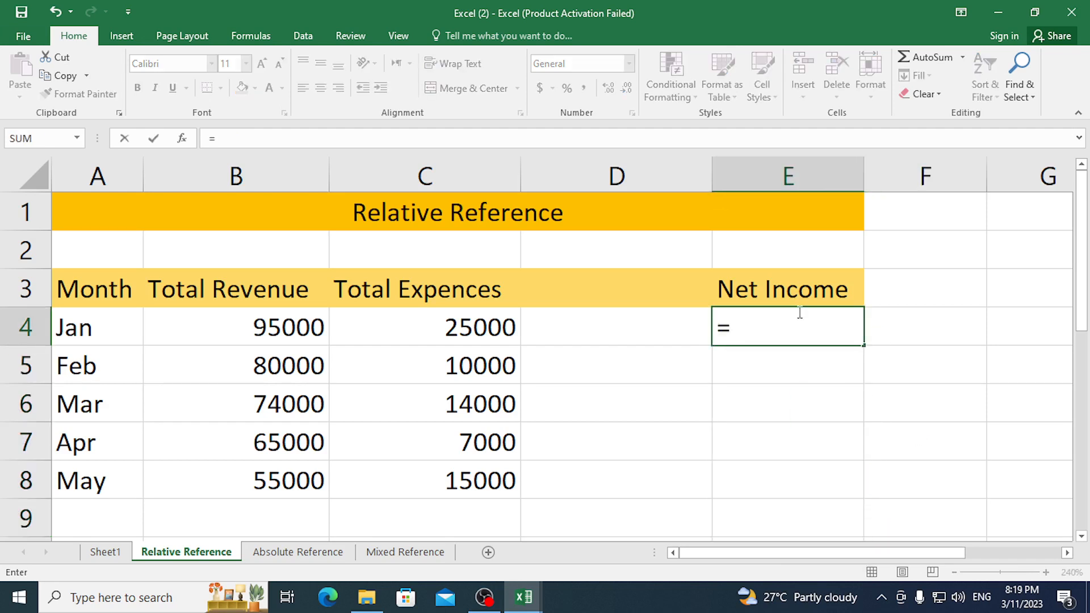
key("Left")
key("Left")
key("Left")
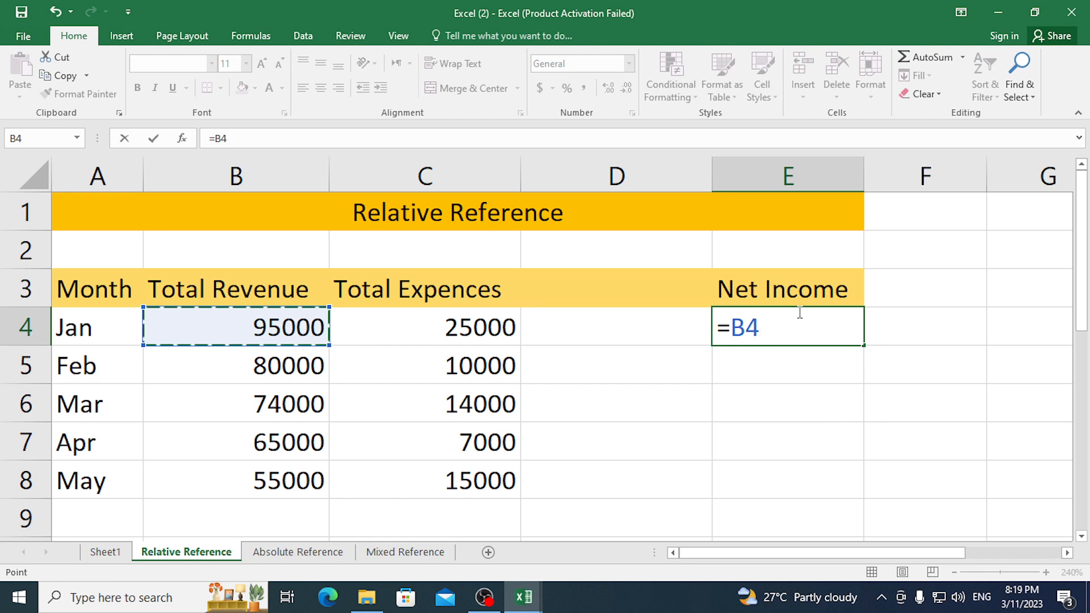
type("-")
key("Left")
key("Left")
key("Return")
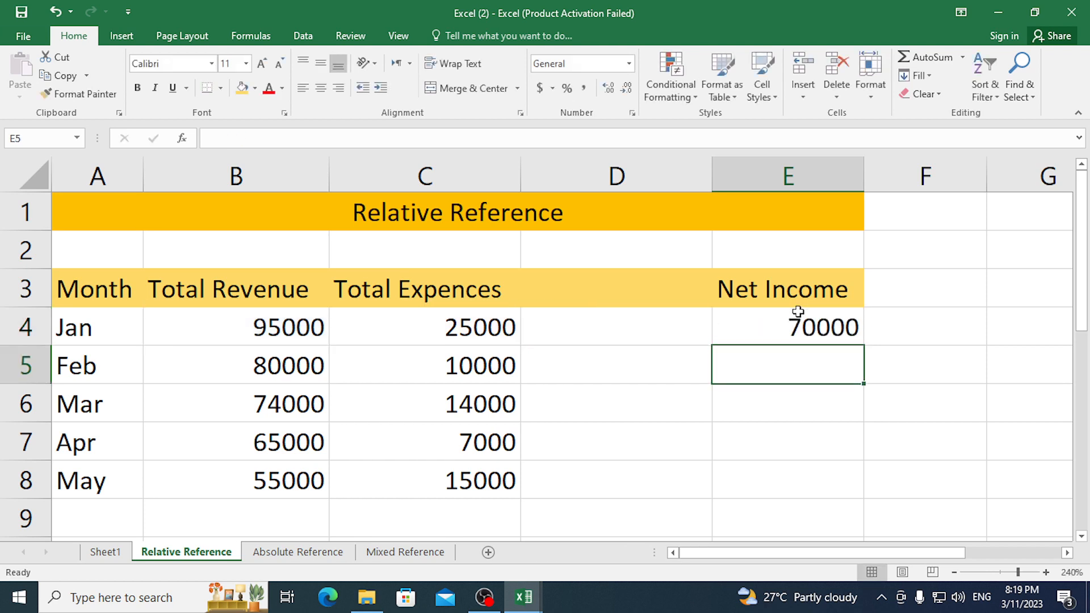
Inspect the cell references in January's net income formula in E4, with the empty columns beside the table in view.
left_click(820, 340)
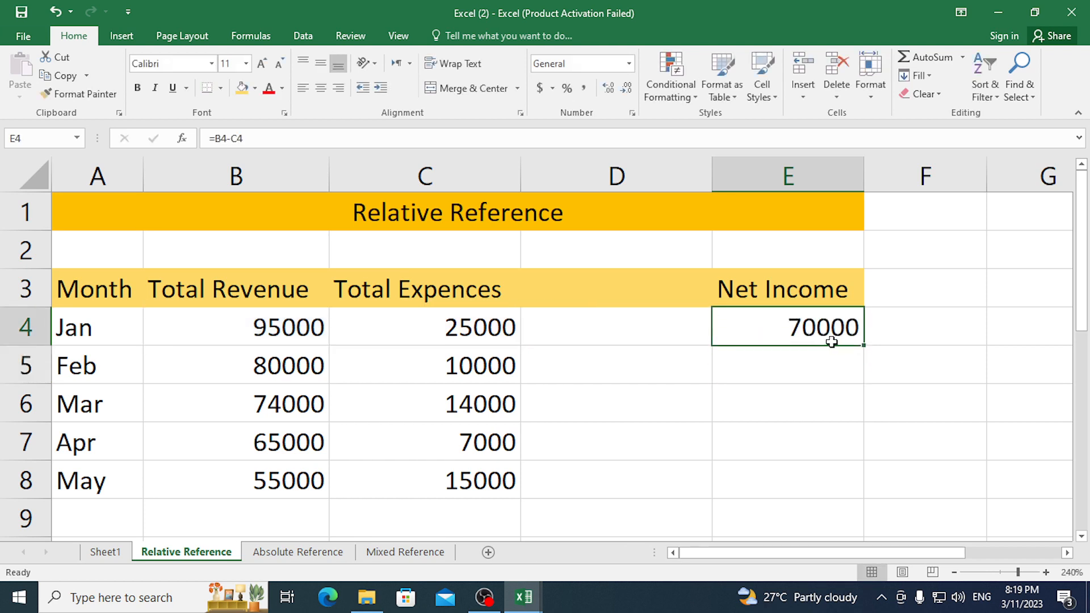
left_click(1066, 553)
left_click(1067, 552)
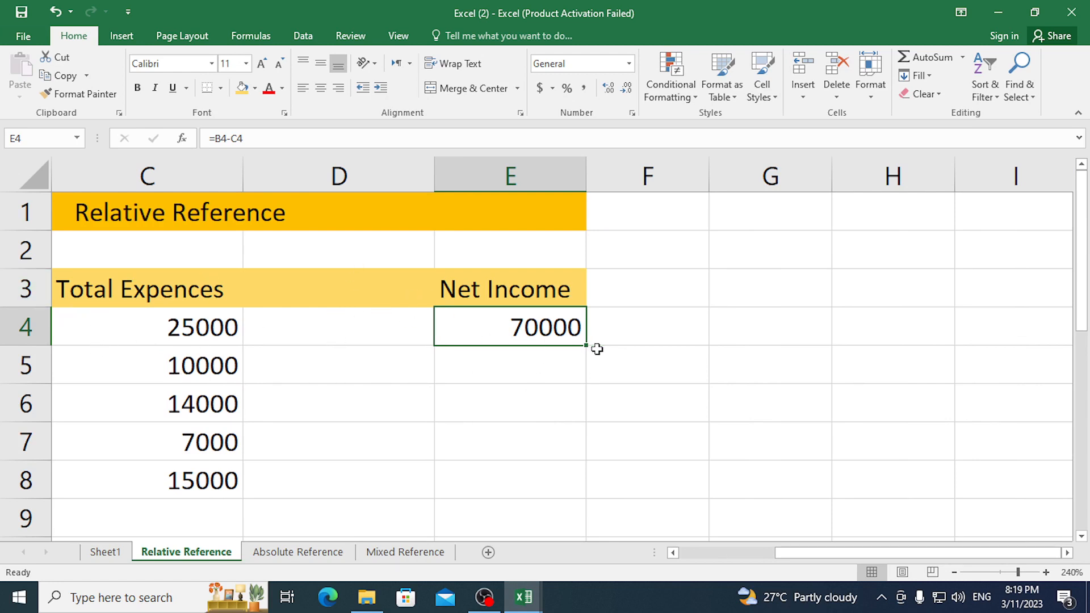
double_click(553, 331)
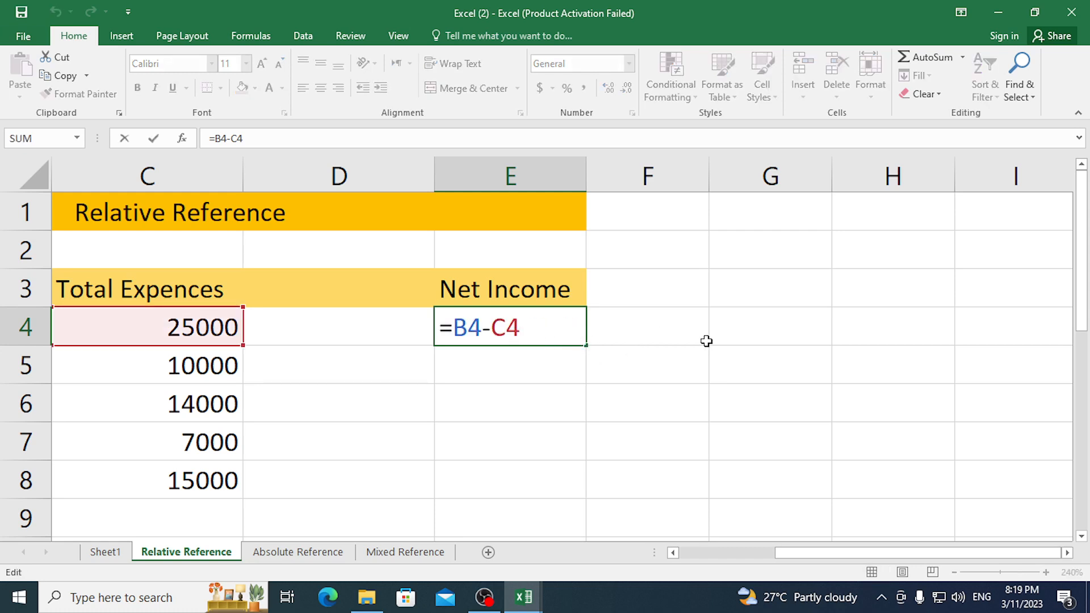
left_click(451, 326)
left_click(628, 335)
left_click(564, 336)
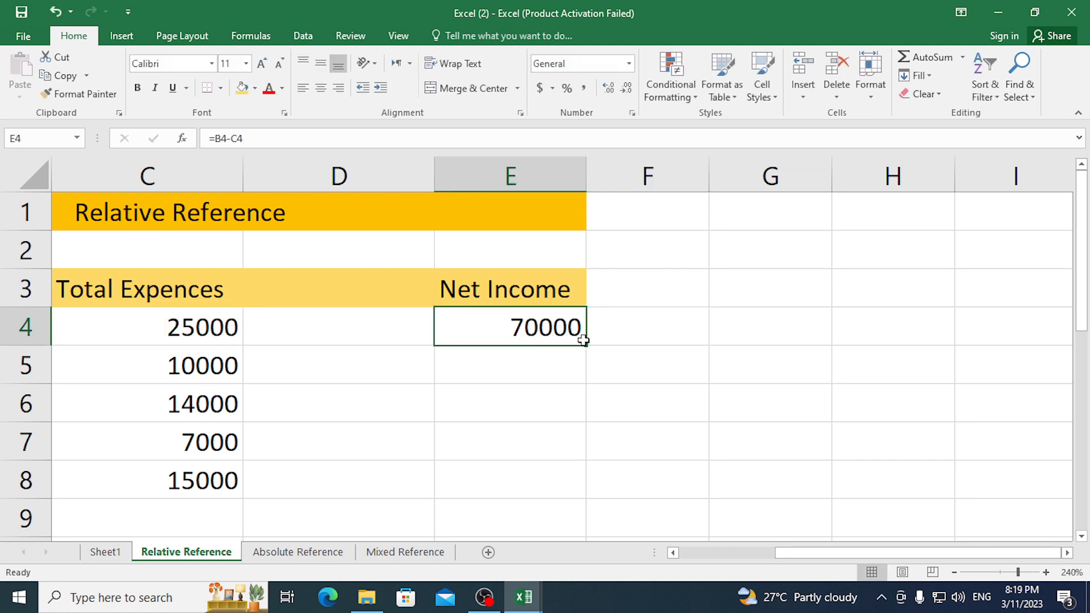
Fill January's net income formula from E4 across into F4 and inspect the cell references of the copy.
left_click_drag(676, 333, 662, 331)
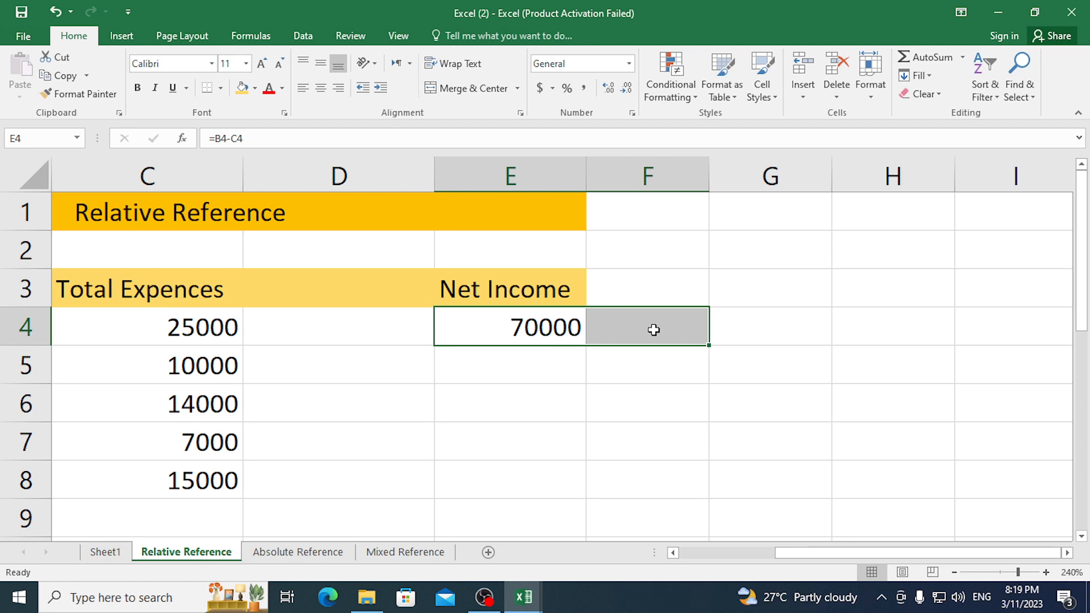
left_click(653, 330)
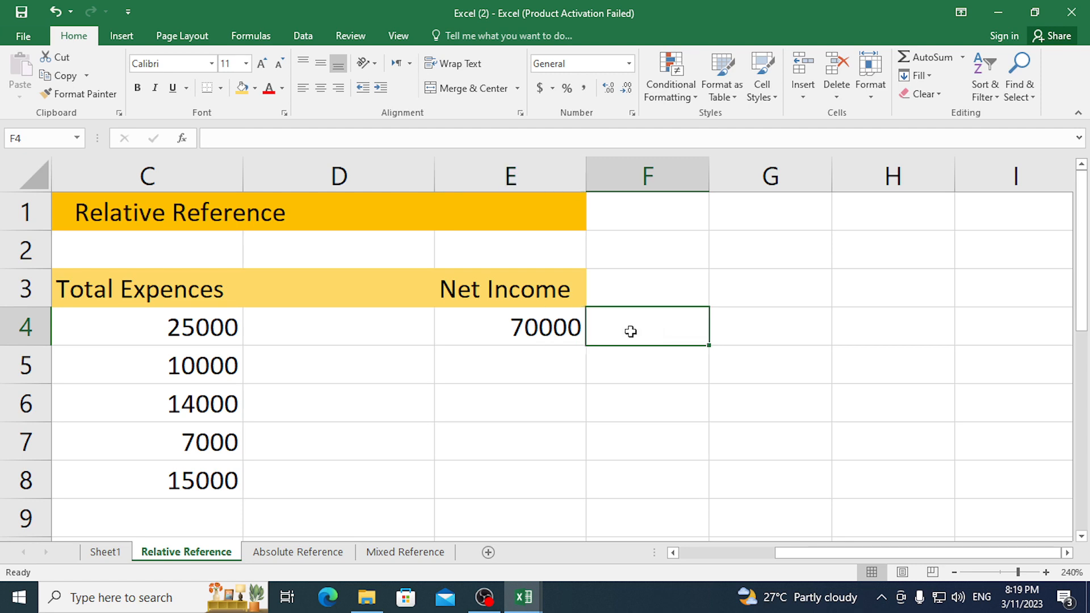
left_click(168, 330)
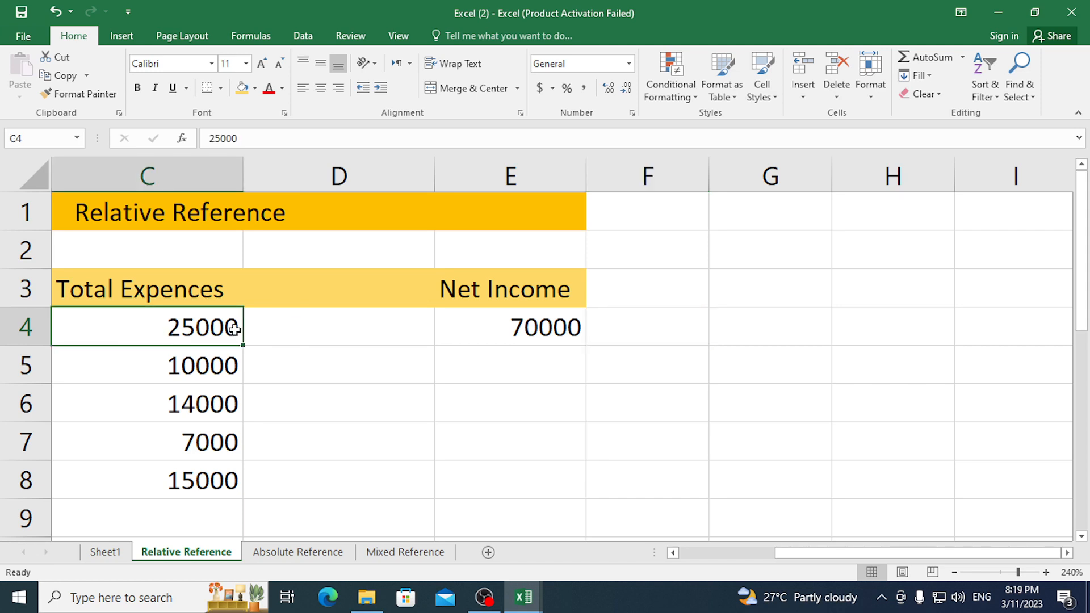
left_click(471, 349)
left_click(503, 327)
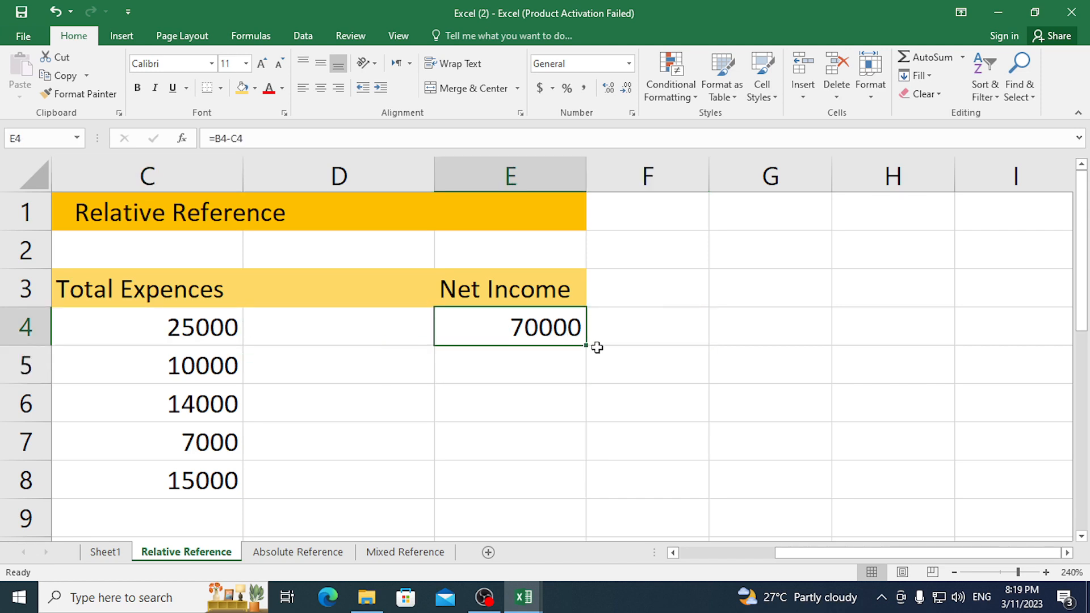
left_click_drag(585, 345, 703, 341)
left_click(690, 365)
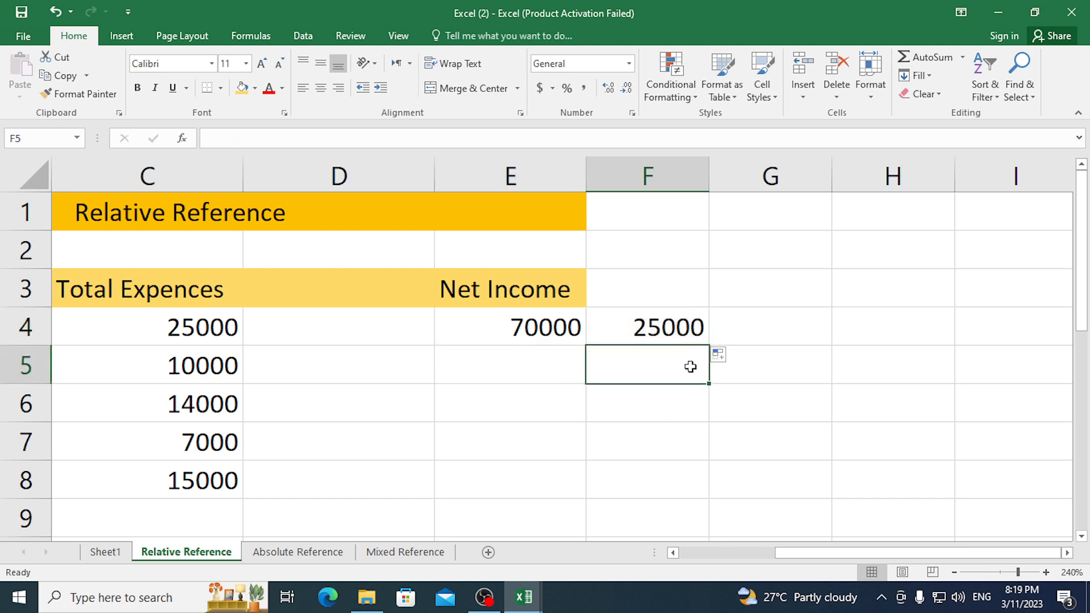
double_click(675, 335)
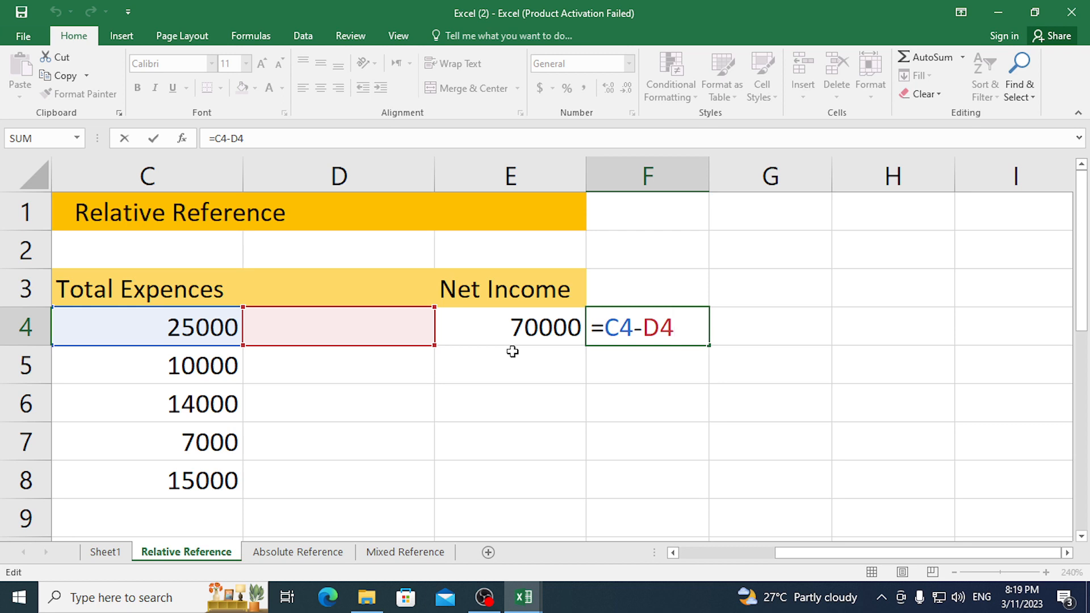
key("Escape")
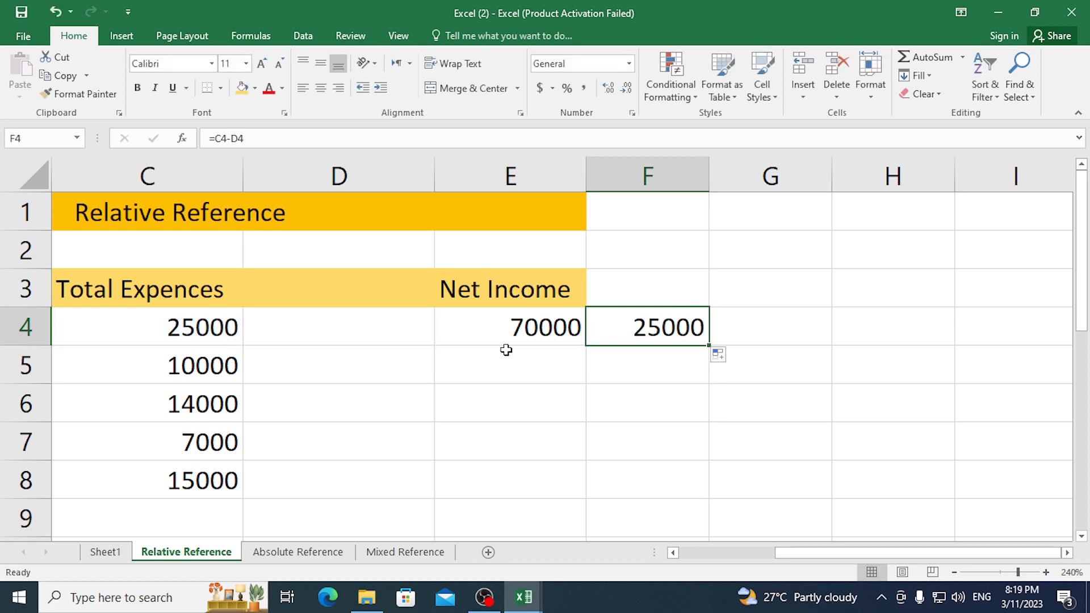
Undo the fill, the E4 formula, the clearing of Net Income and the blank column insertion.
key("ctrl+z")
key("ctrl+z")
key("ctrl+z")
key("ctrl+z")
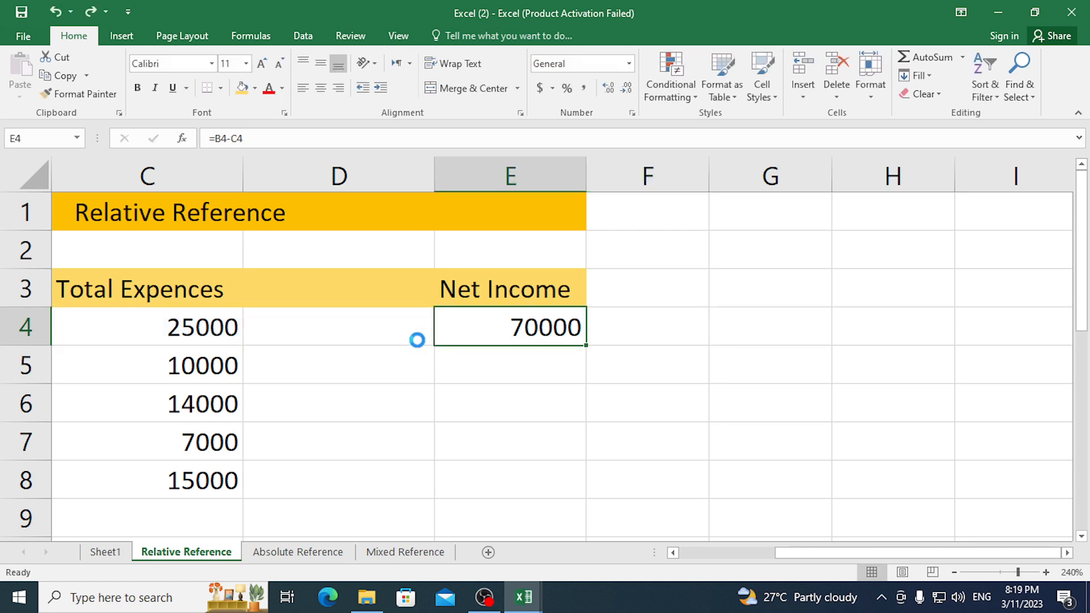
left_click(420, 356)
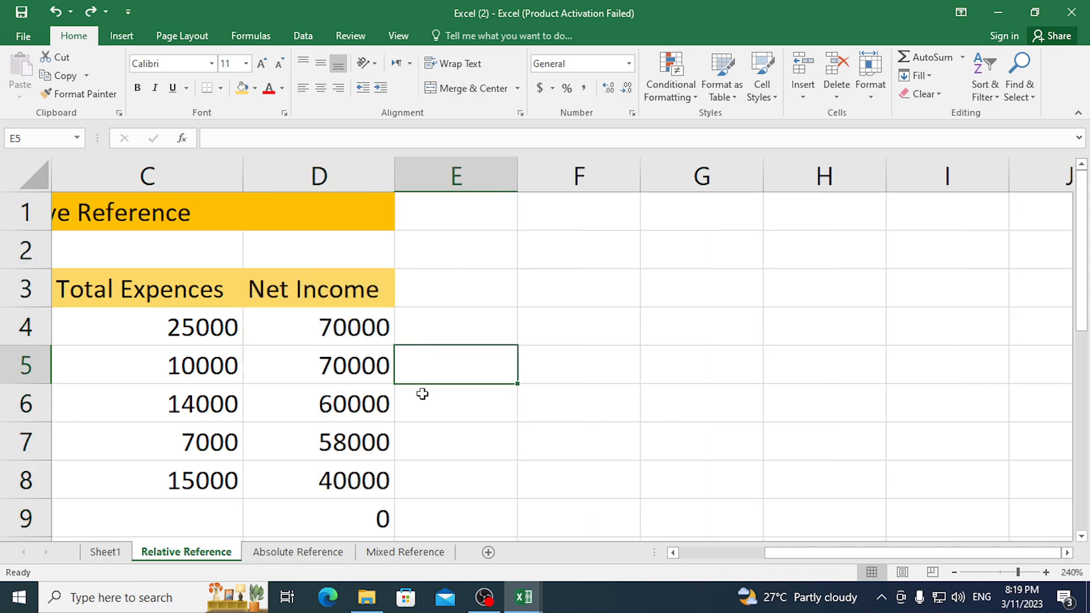
Copy January's net income formula from D4 and paste it into H30.
left_click_drag(810, 553, 628, 539)
left_click(603, 338)
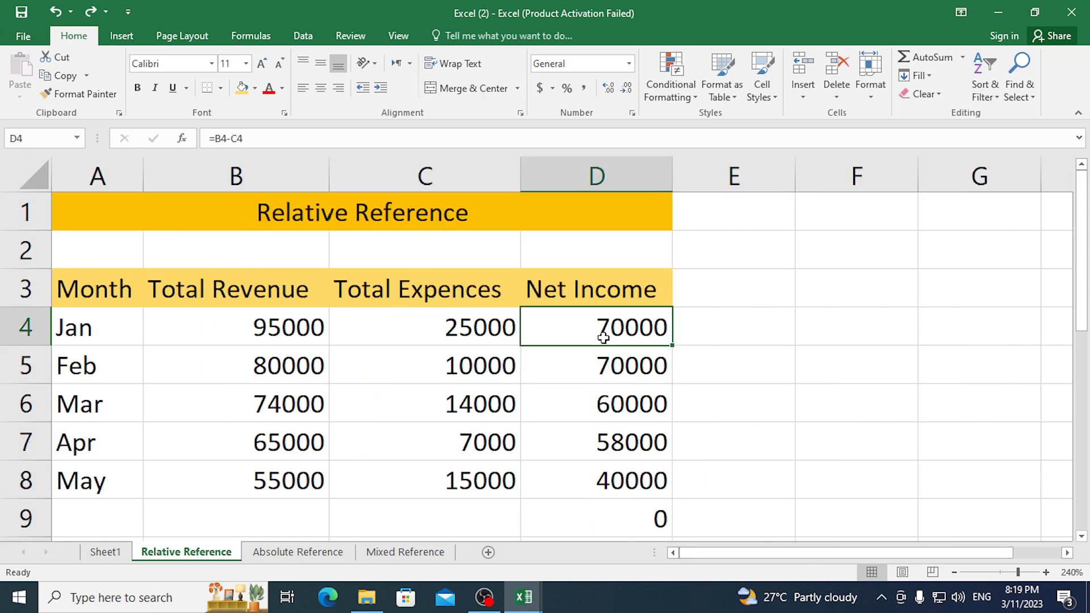
key("ctrl+c")
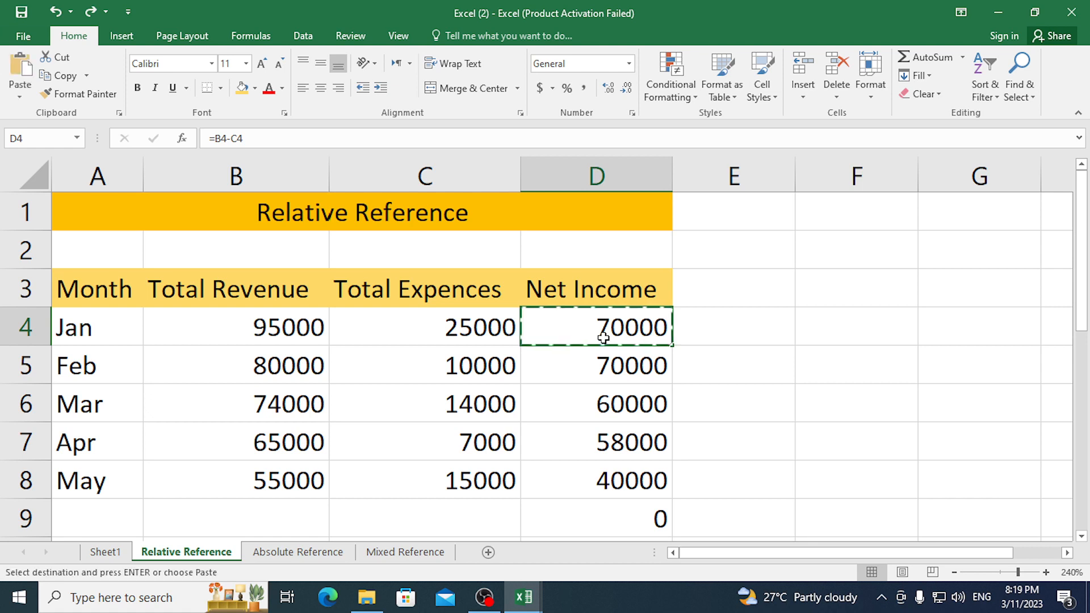
scroll(978, 459, "down", 7)
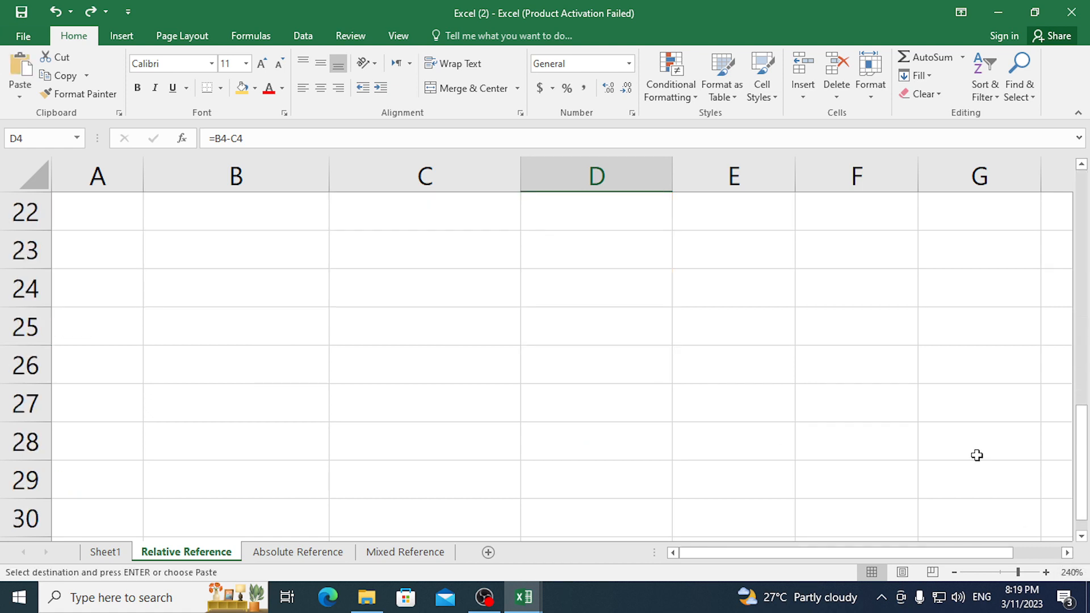
left_click(1066, 552)
left_click(1066, 553)
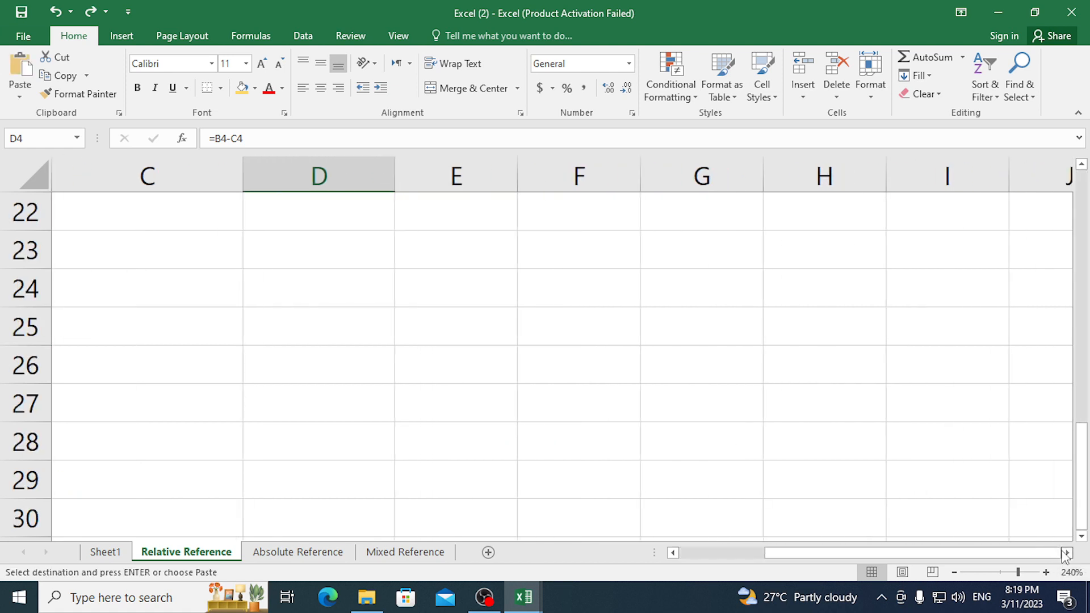
scroll(1002, 477, "down", 2)
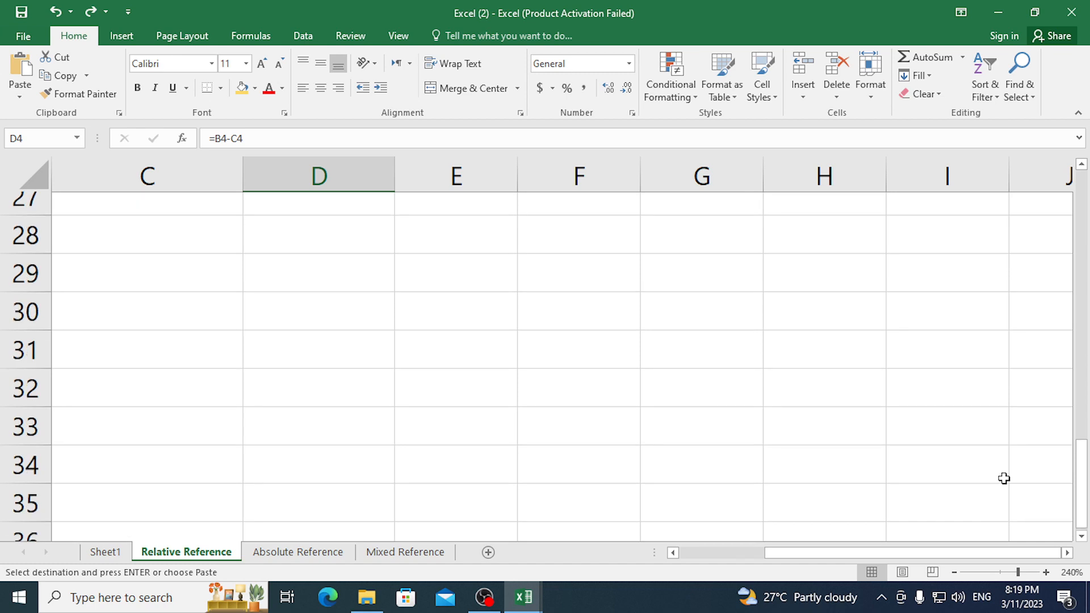
left_click(798, 286)
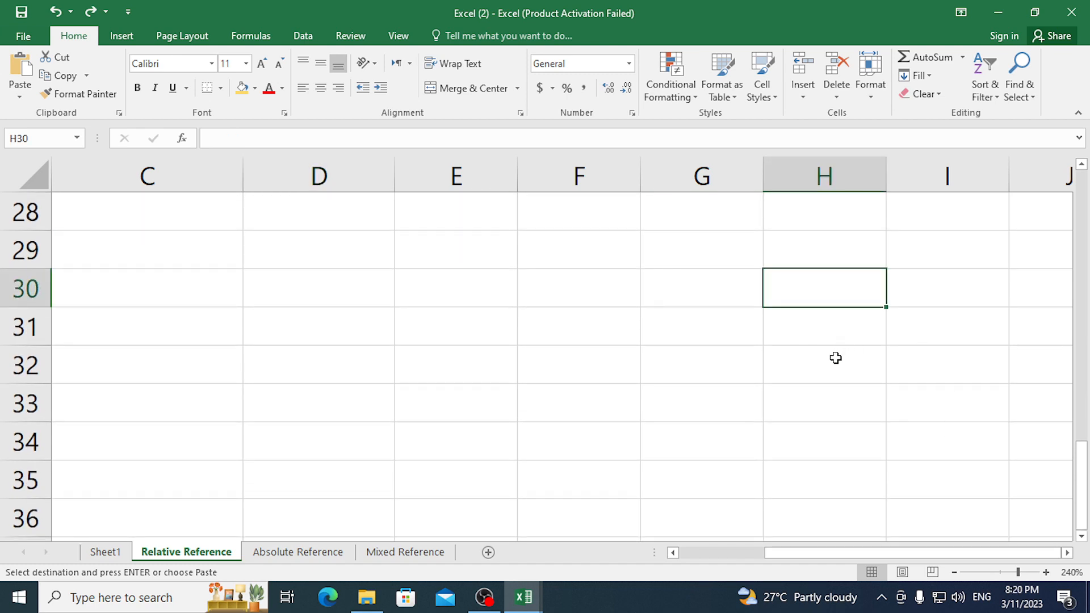
key("ctrl+v")
key("Down")
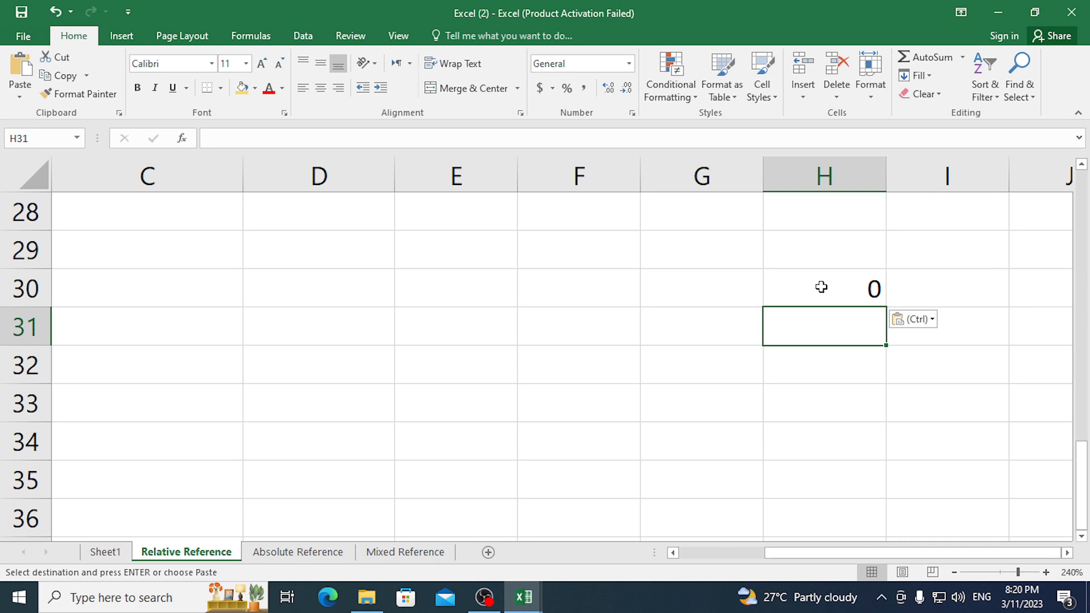
Inspect the cell references in January's net income formula in D4.
scroll(367, 372, "up", 8)
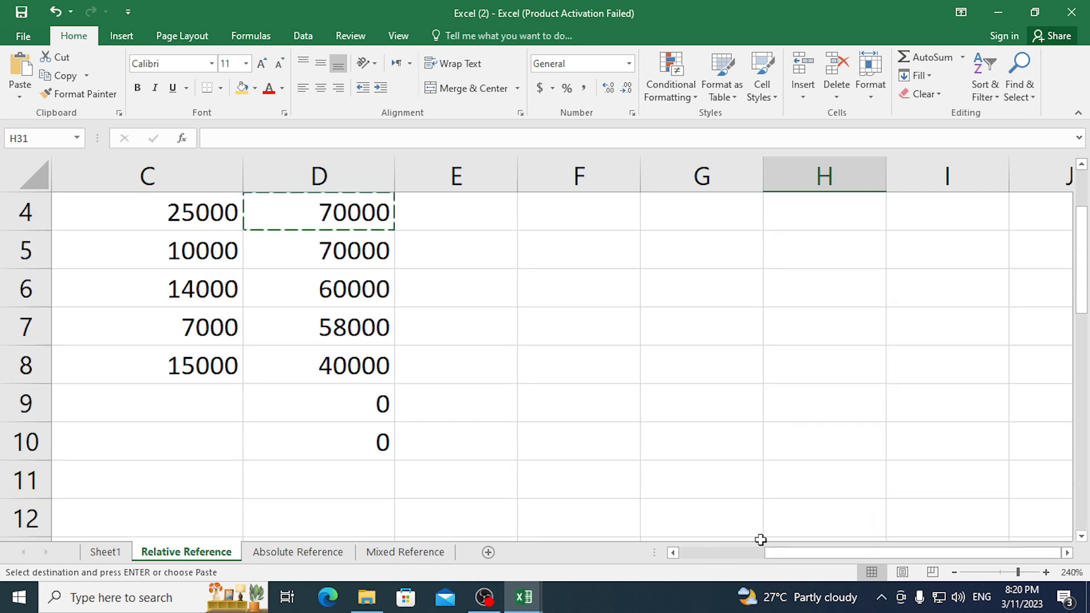
left_click_drag(760, 539, 639, 541)
scroll(619, 414, "up", 3)
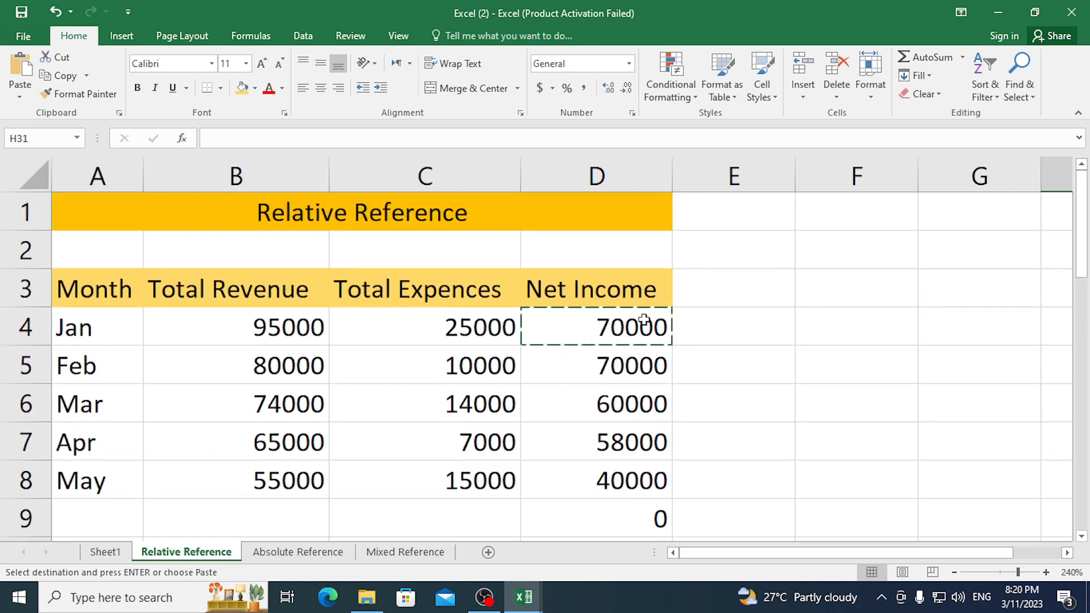
double_click(644, 321)
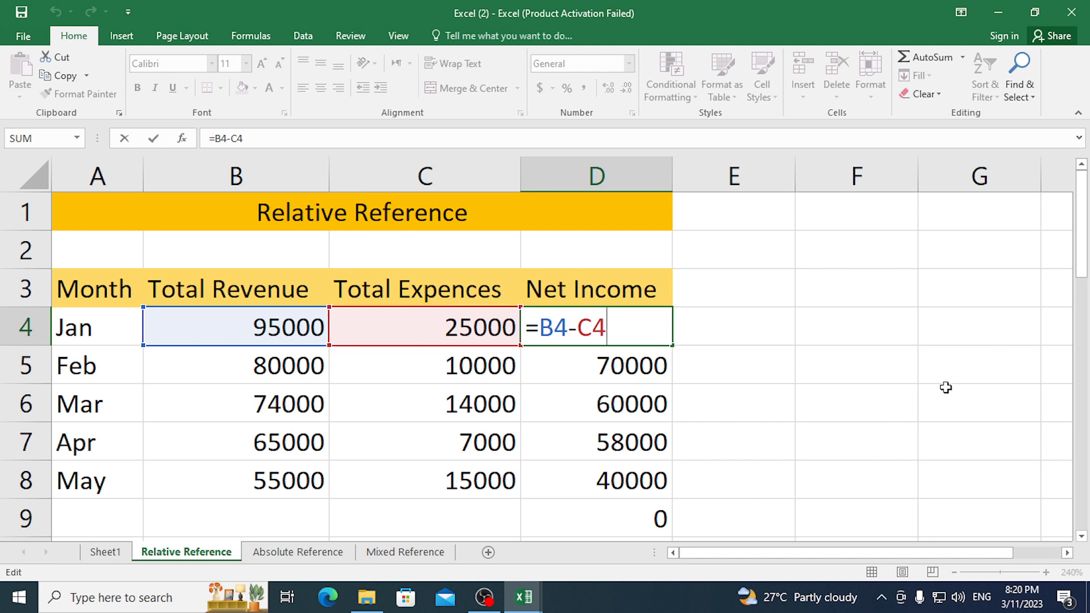
key("Escape")
Inspect the cell references in the pasted formula in H30.
scroll(991, 487, "down", 2)
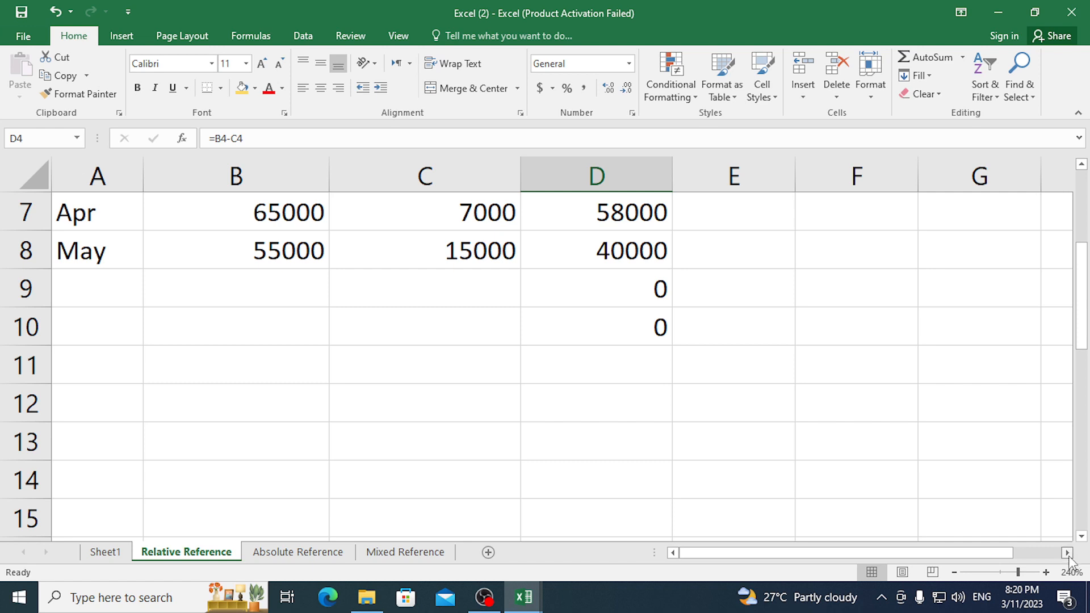
scroll(1069, 562, "right", 3)
scroll(664, 411, "down", 7)
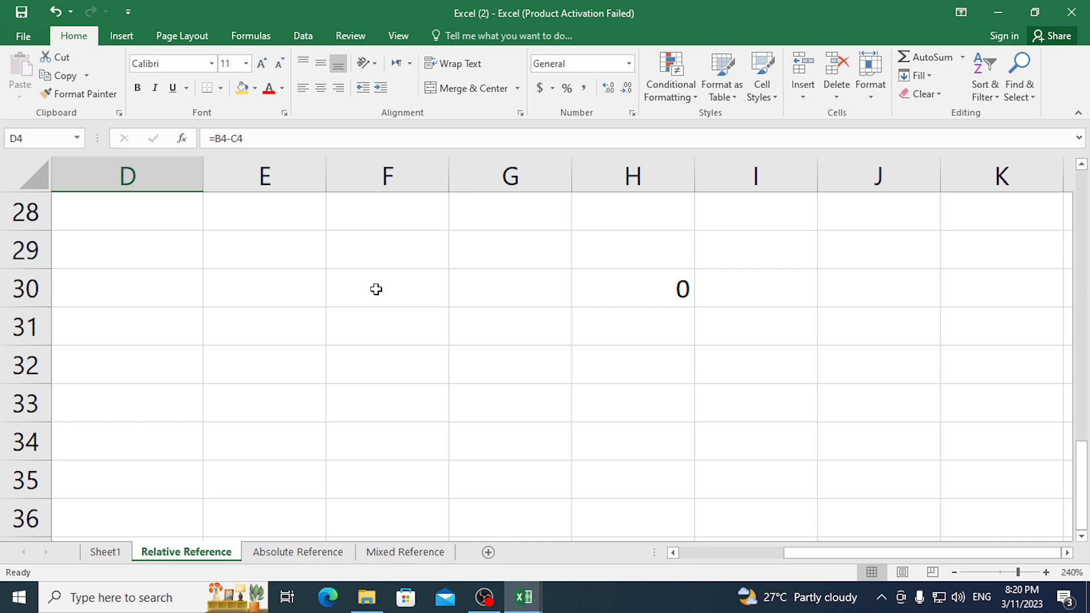
double_click(644, 293)
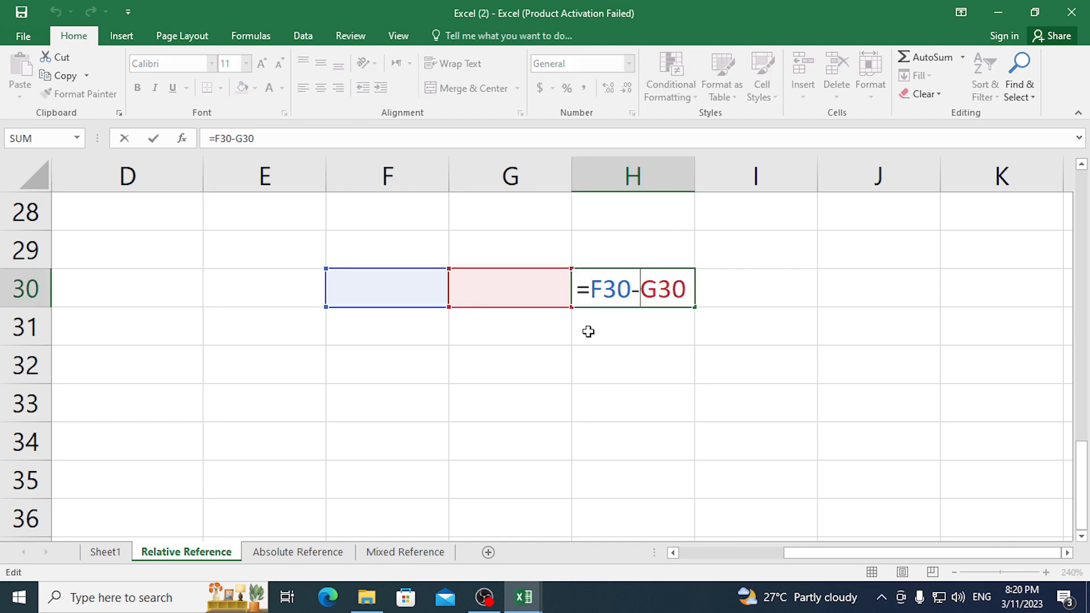
key("Escape")
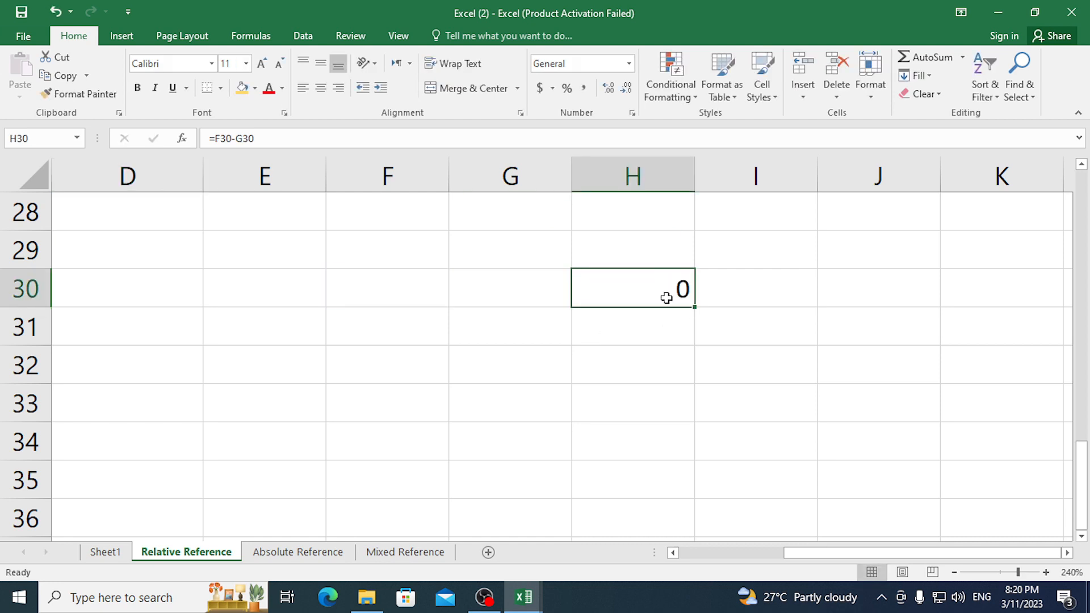
Copy the formula from H30 into N58 and inspect the cell references of the copy.
key("ctrl+c")
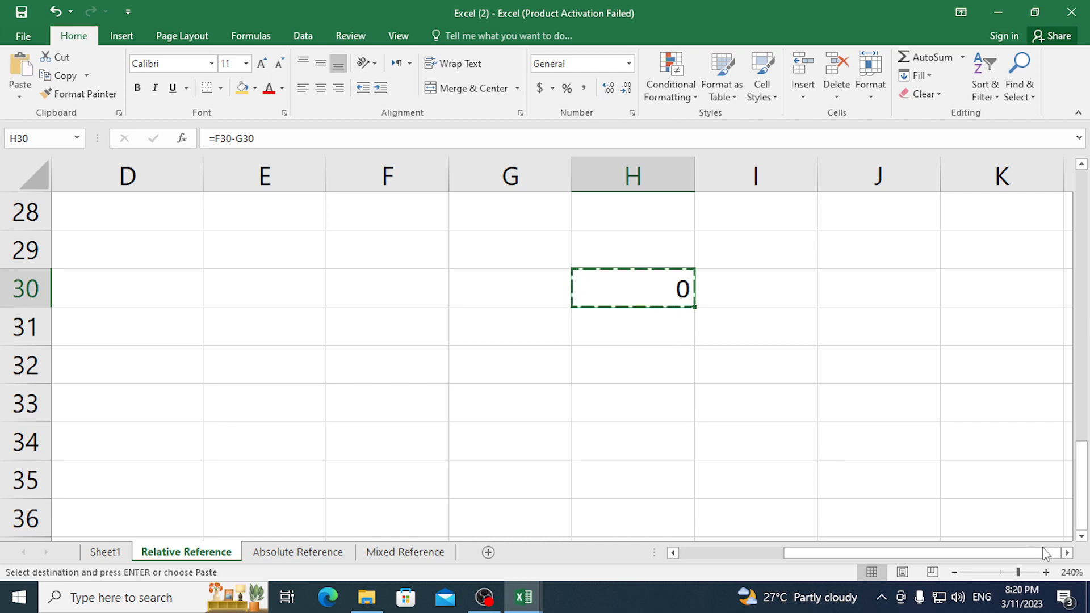
left_click(1067, 552)
left_click(1067, 552)
left_click(1067, 553)
left_click(1067, 553)
scroll(965, 498, "down", 8)
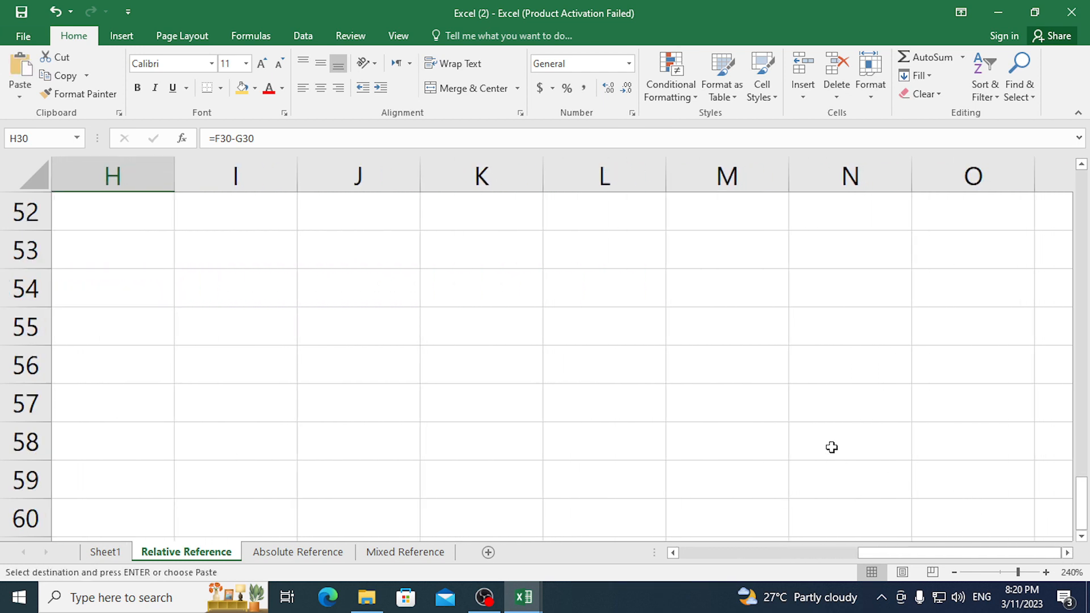
left_click(824, 427)
key("Return")
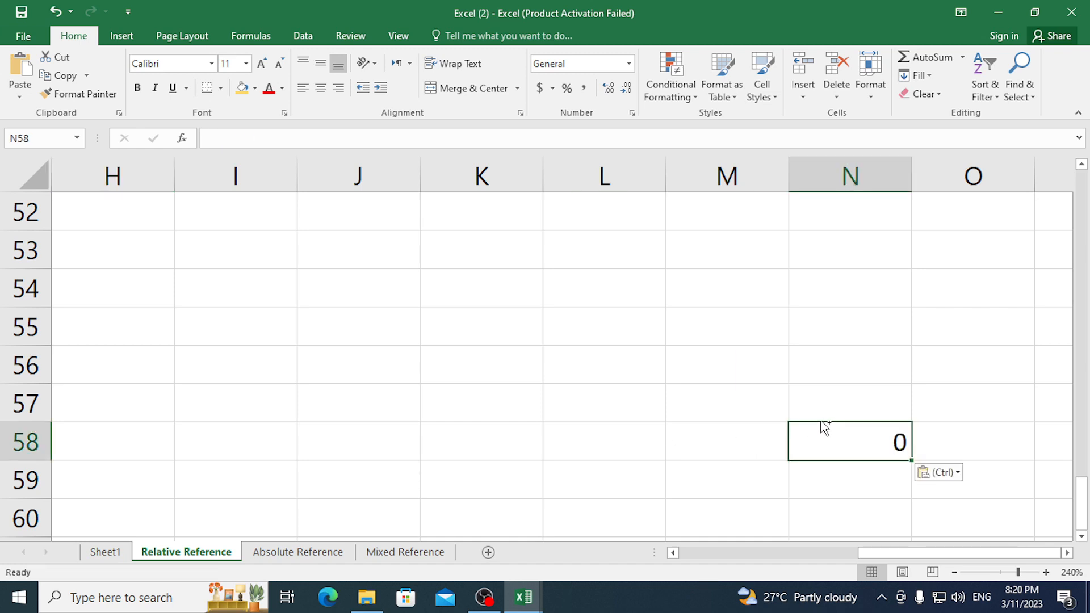
double_click(850, 444)
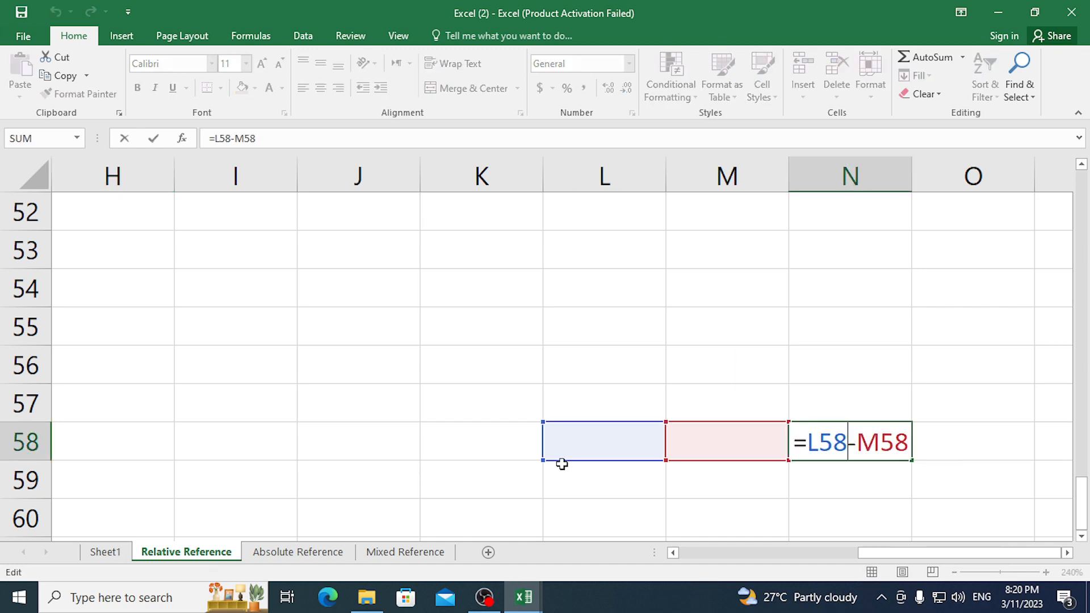
key("Escape")
Go back to January's net income formula in D4 and highlight its B4 reference for inspection.
left_click_drag(883, 553, 555, 556)
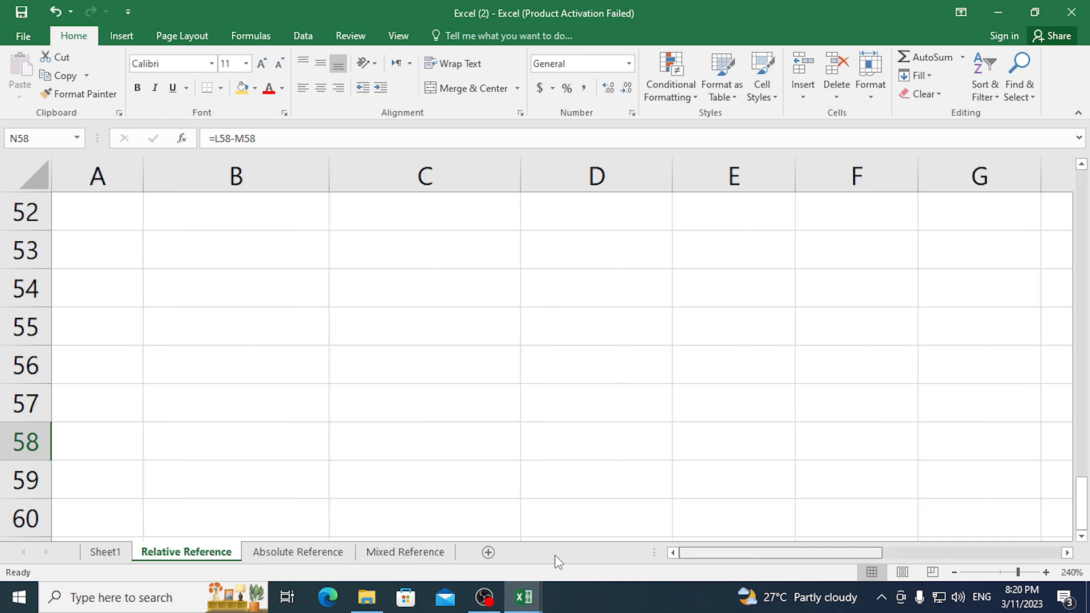
scroll(316, 389, "up", 17)
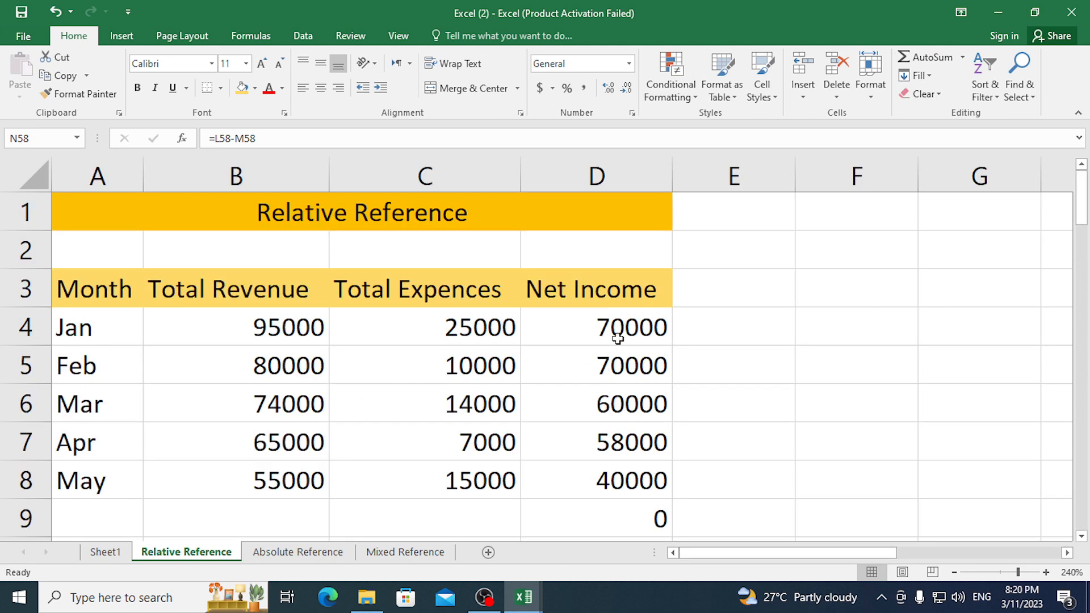
left_click(617, 338)
double_click(618, 339)
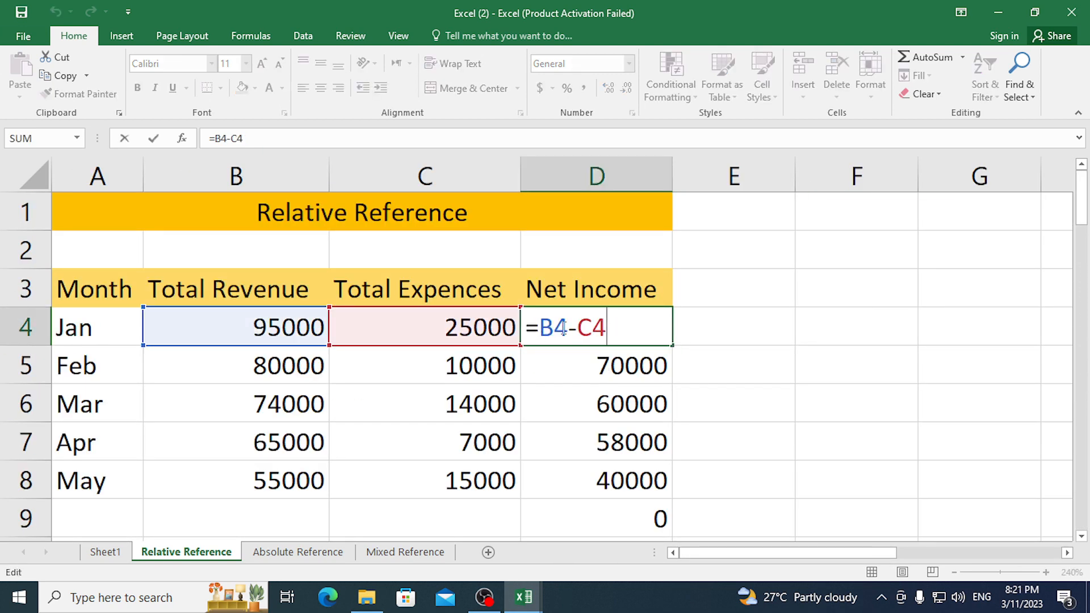
left_click_drag(566, 329, 539, 328)
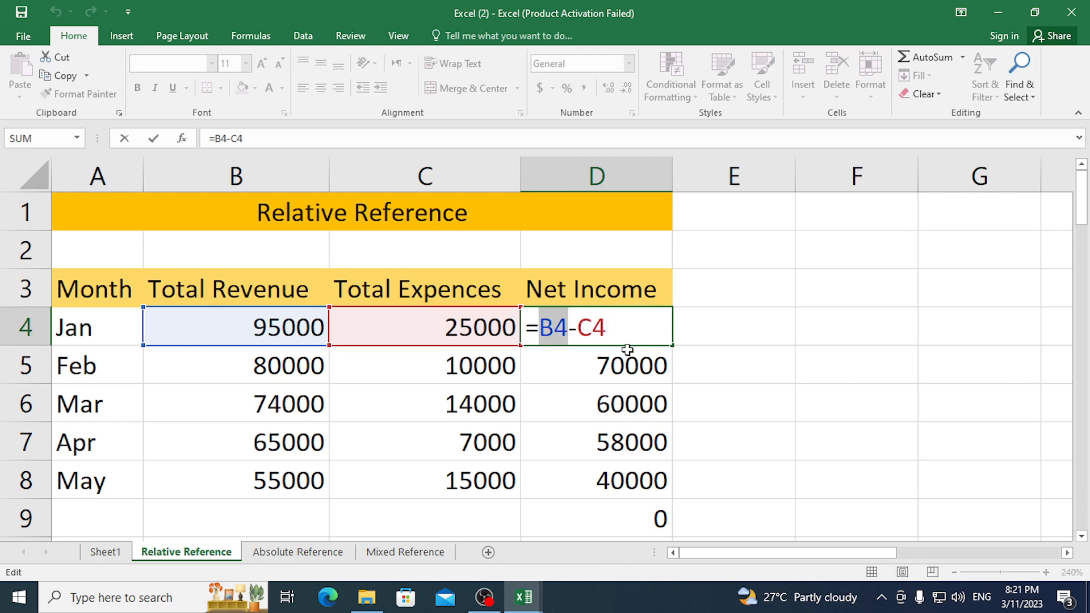
key("Escape")
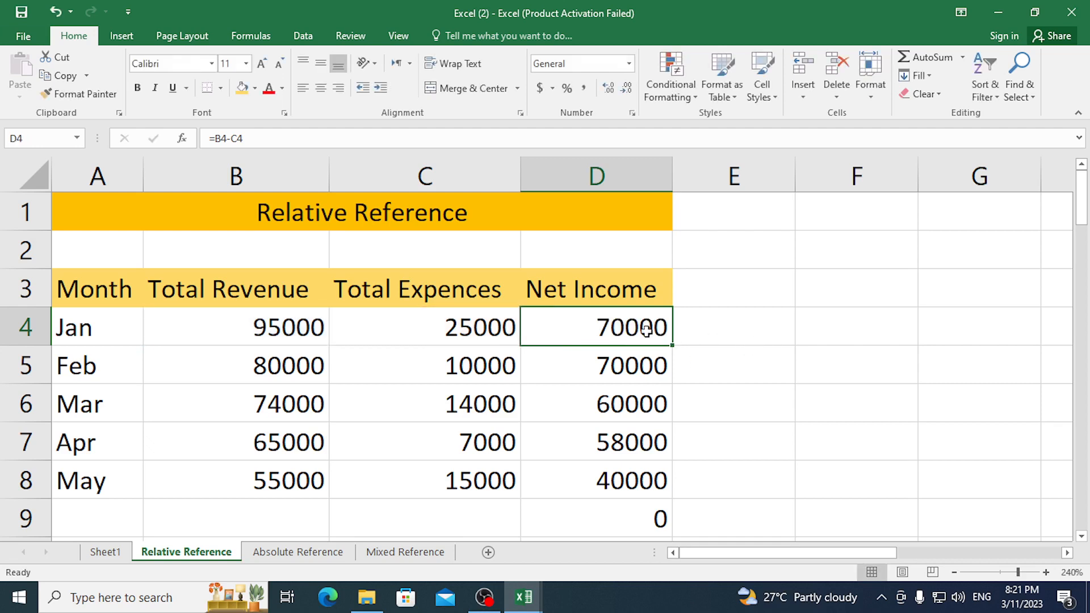
Clear the Net Income formulas in D4 through D9.
left_click_drag(630, 335, 635, 535)
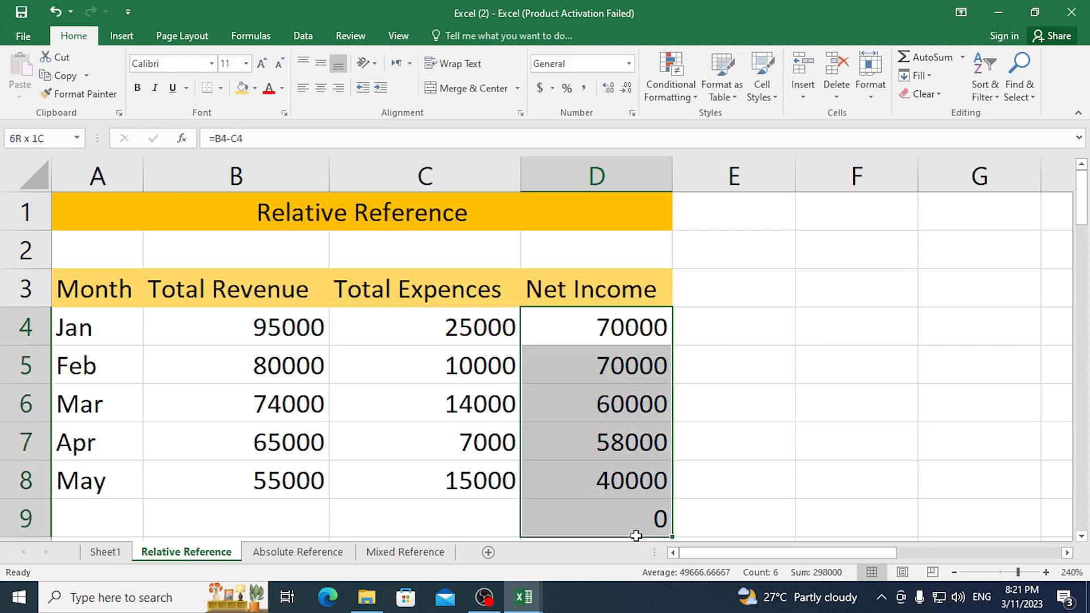
key("Delete")
Enter the formula =B4-C4 in cell F4 to calculate January's net income away from the table.
left_click(839, 333)
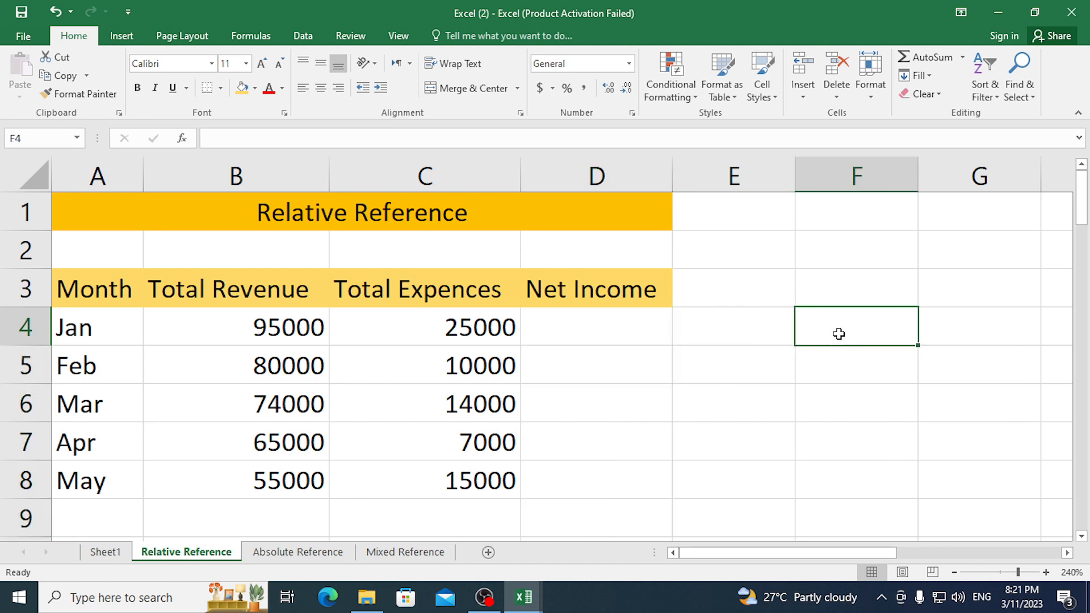
type("=")
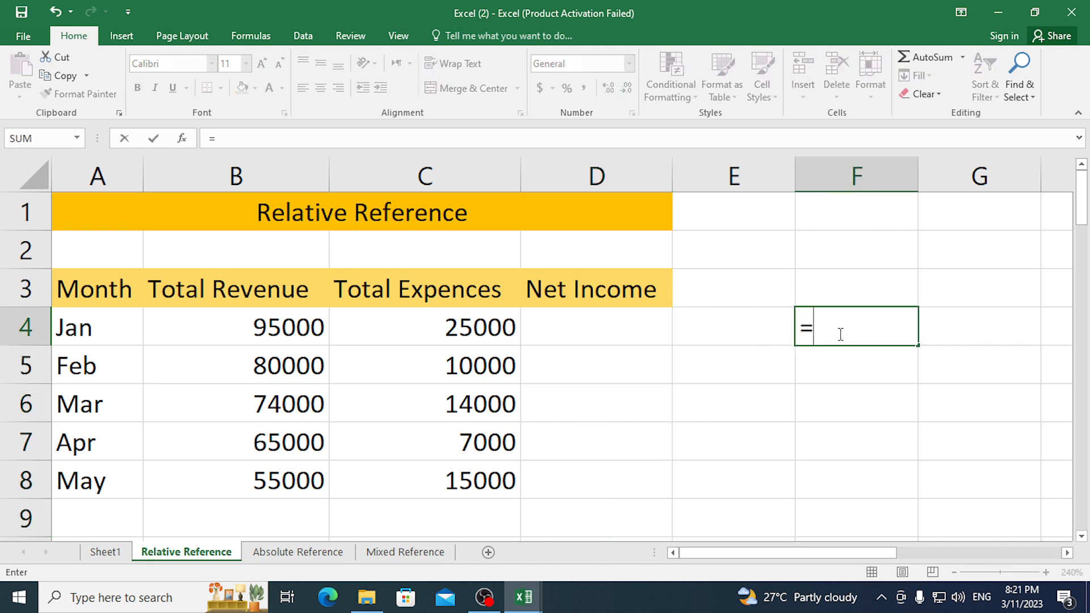
key("Left")
key("Left")
key("Left")
key("Left")
type("-")
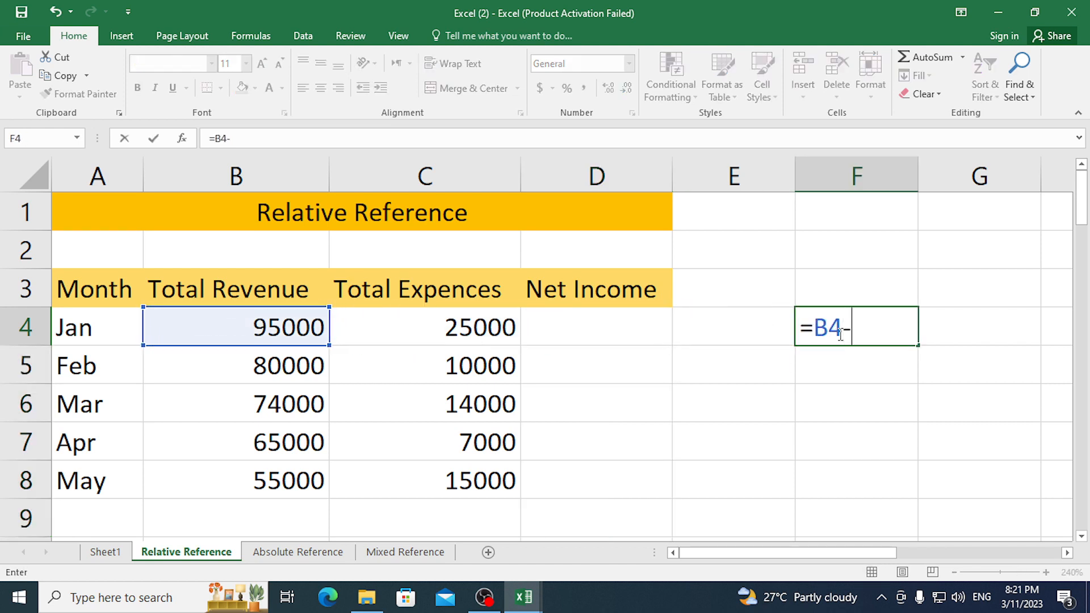
key("Left")
key("Left")
key("Left")
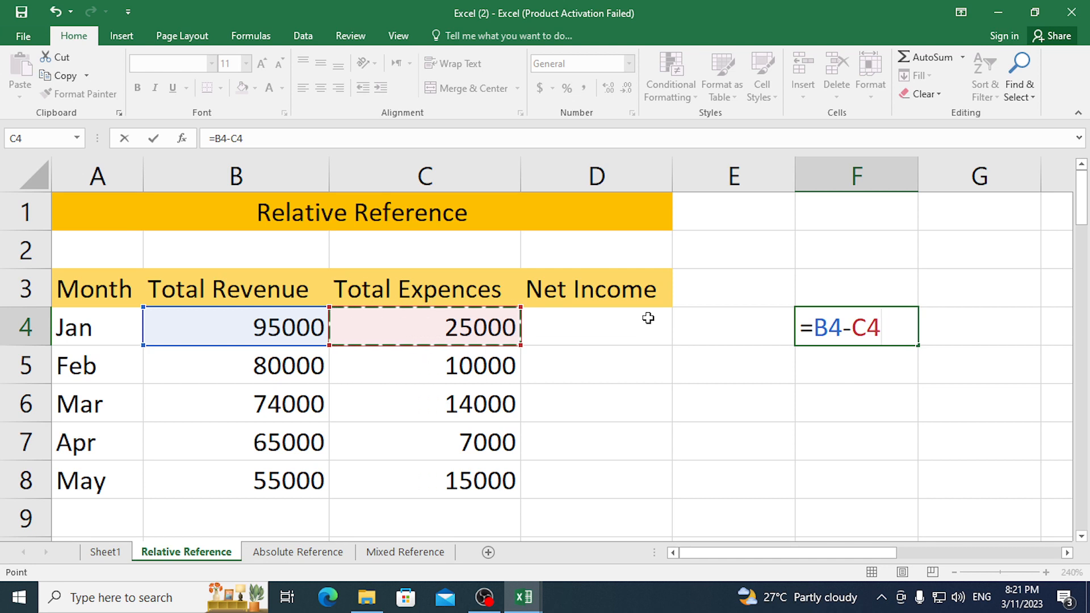
key("Return")
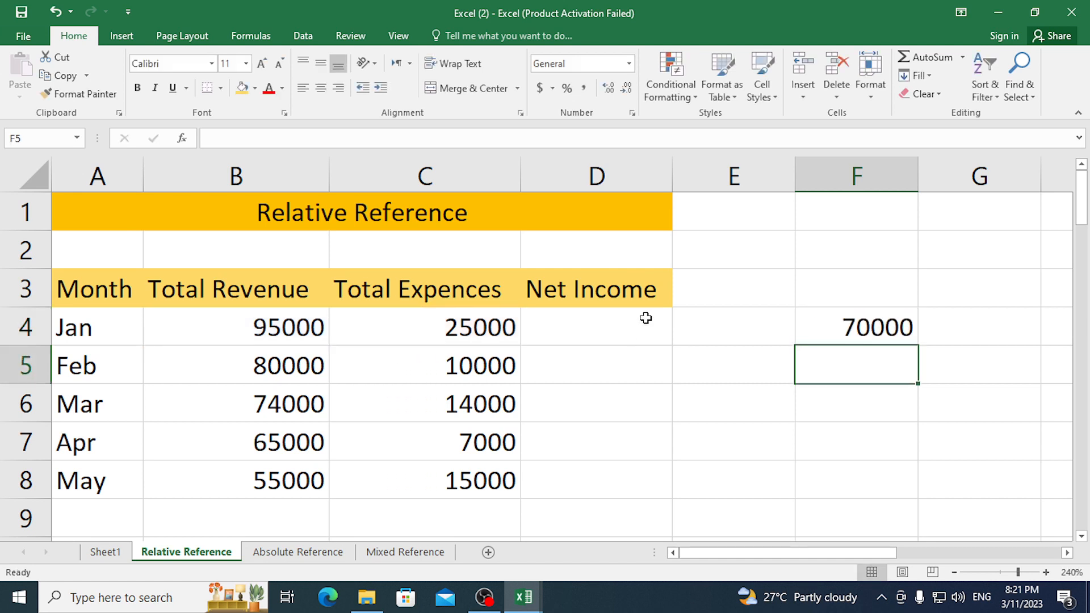
Copy the formula from F4 into G4 and inspect the cell references of the copy.
left_click(845, 327)
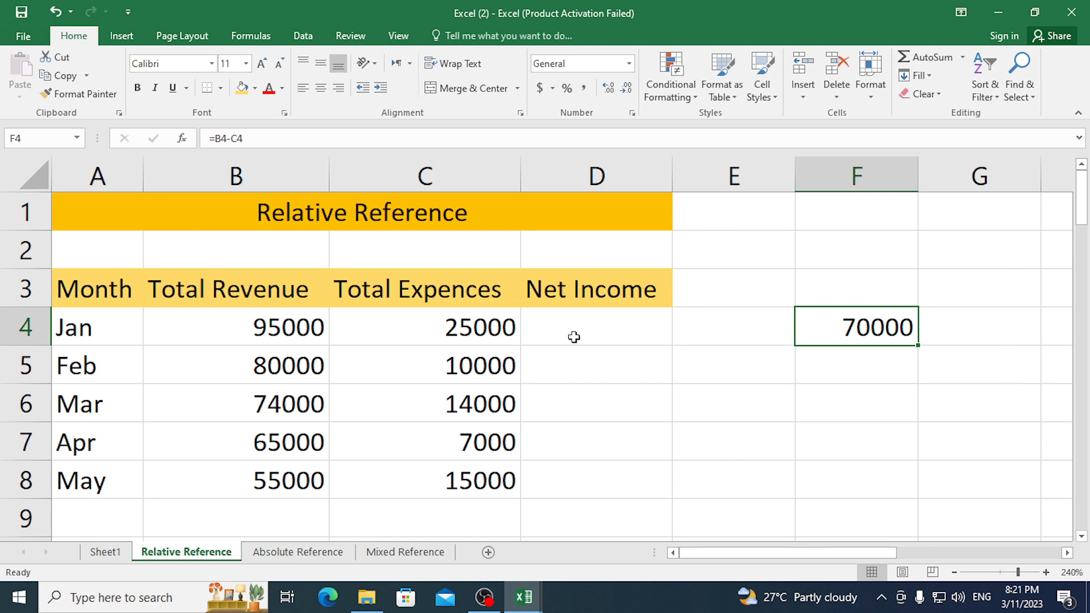
left_click(975, 329)
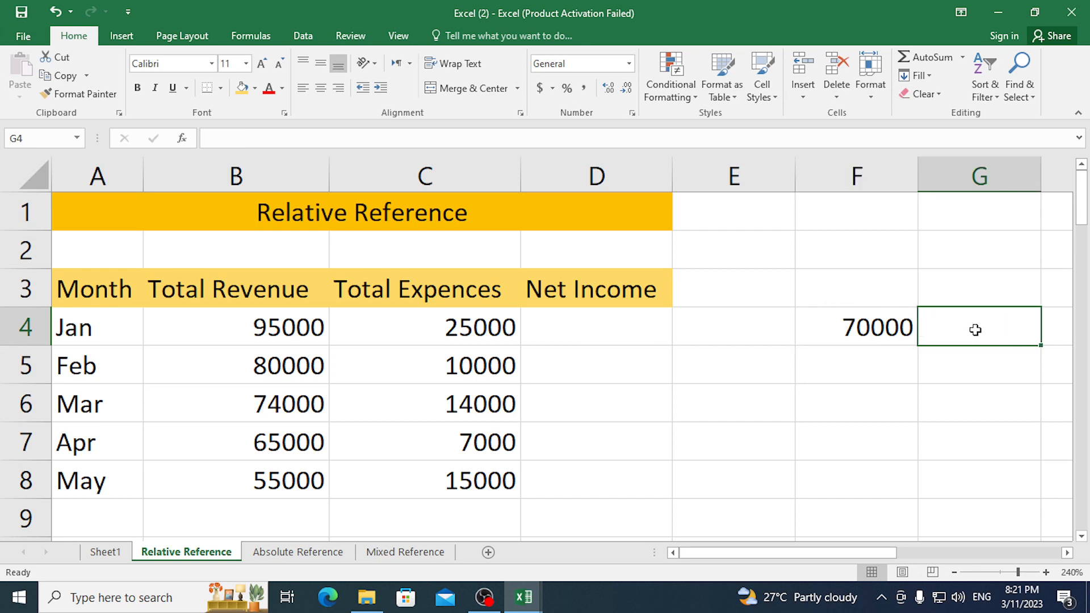
left_click(870, 329)
key("ctrl+c")
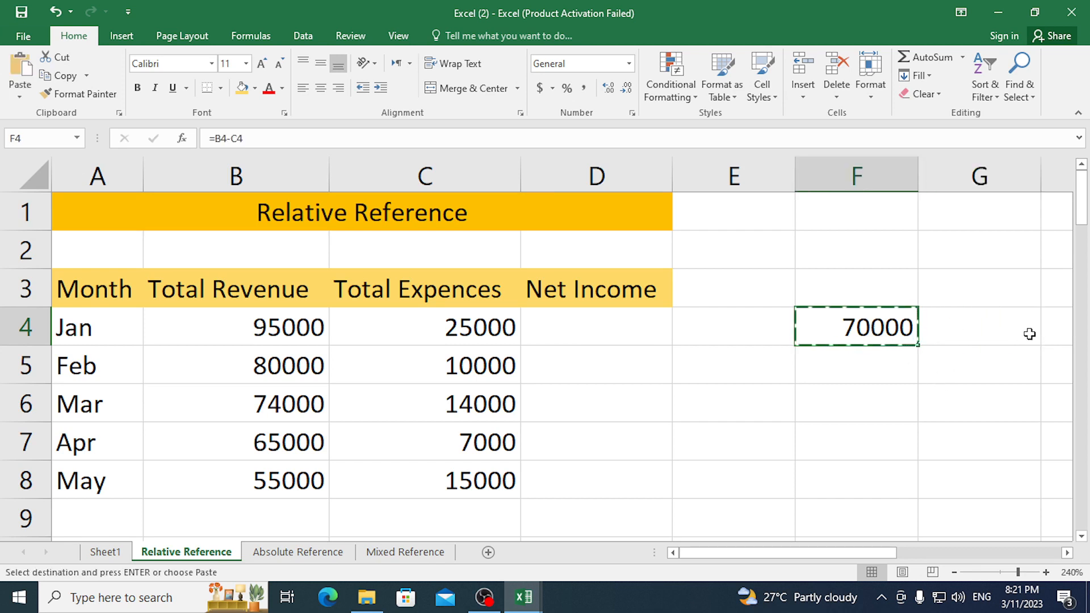
left_click(973, 326)
key("ctrl+v")
left_click(977, 415)
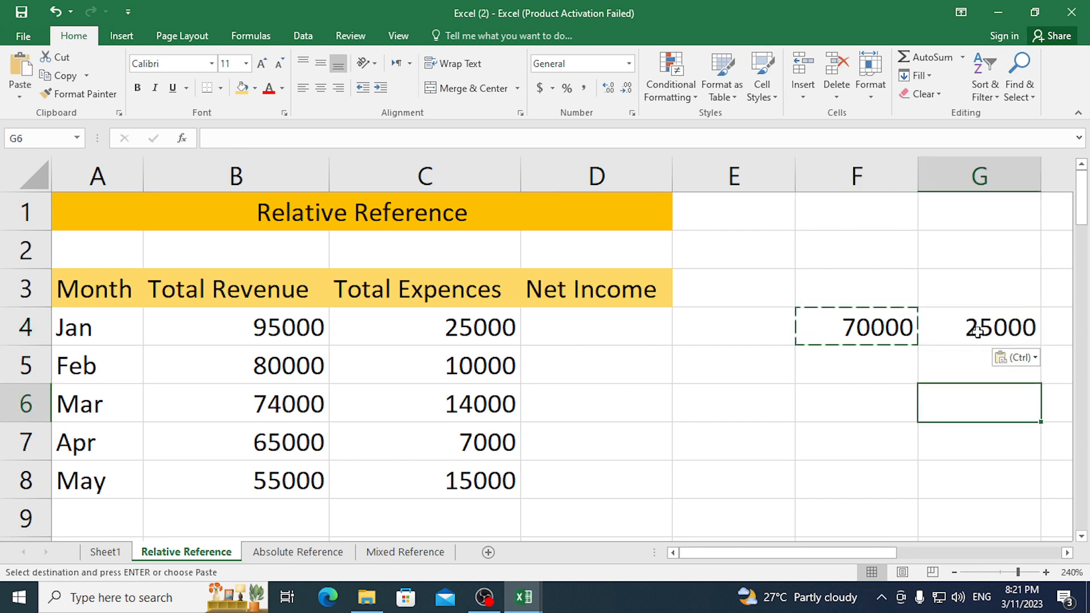
double_click(977, 329)
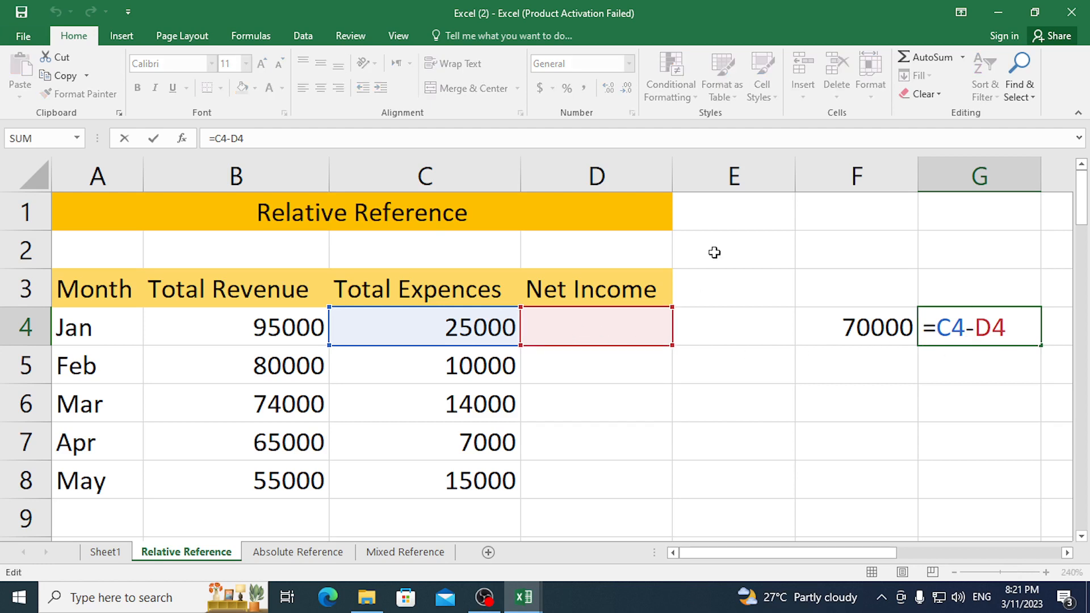
key("Escape")
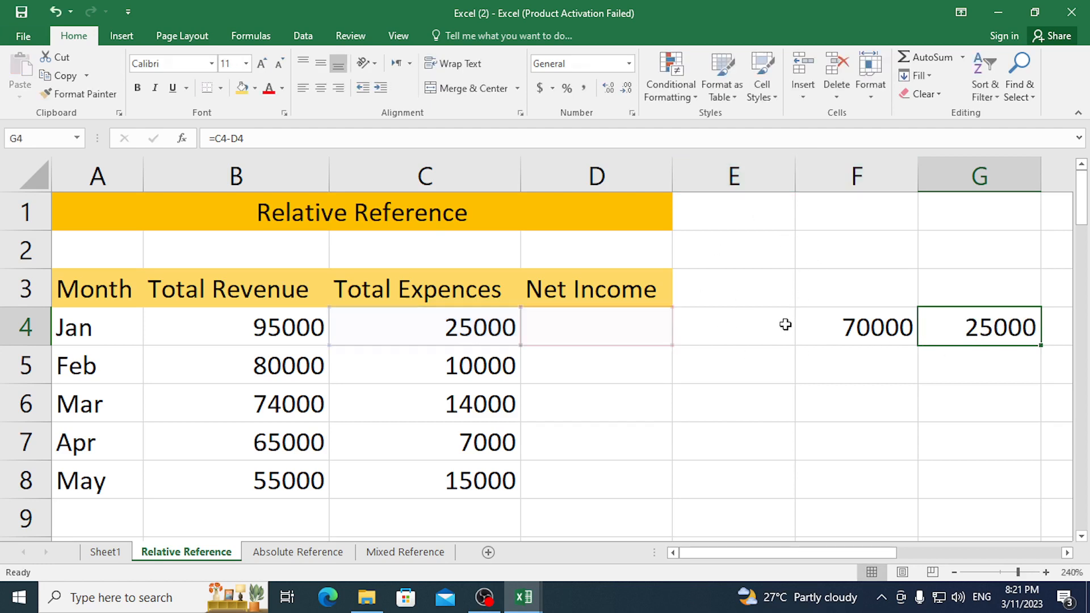
Copy the formula from F4 into the distant cell K50.
left_click(857, 325)
key("ctrl+c")
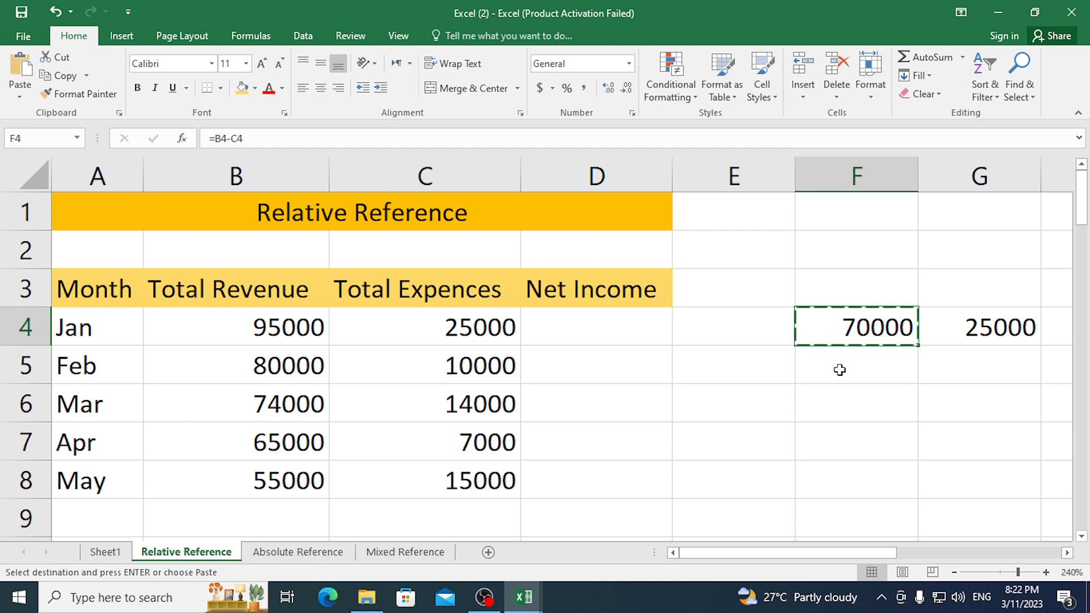
left_click(1067, 552)
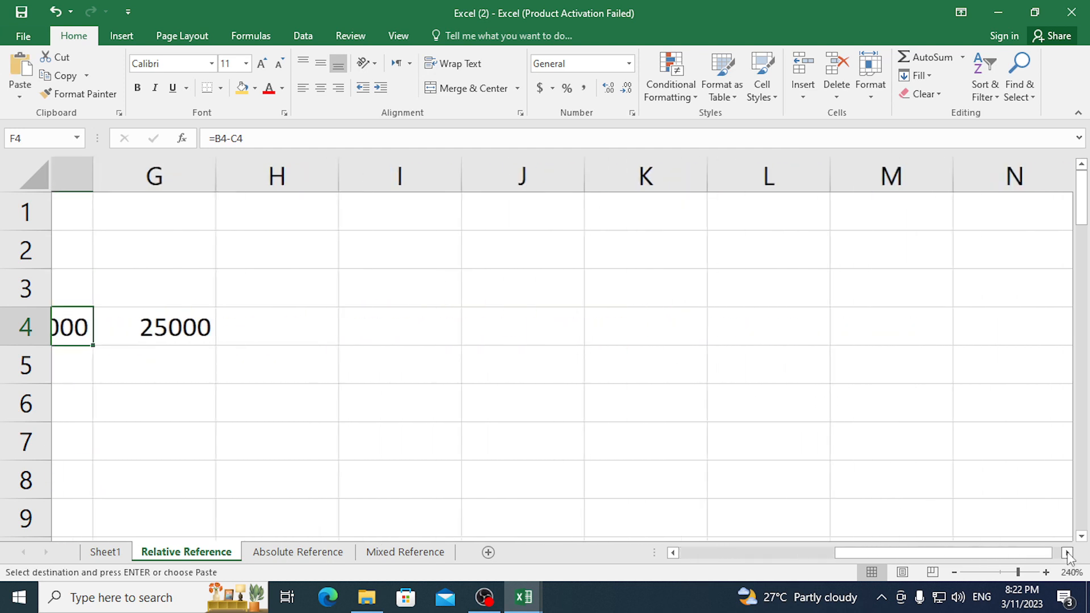
left_click(1067, 552)
scroll(854, 457, "down", 7)
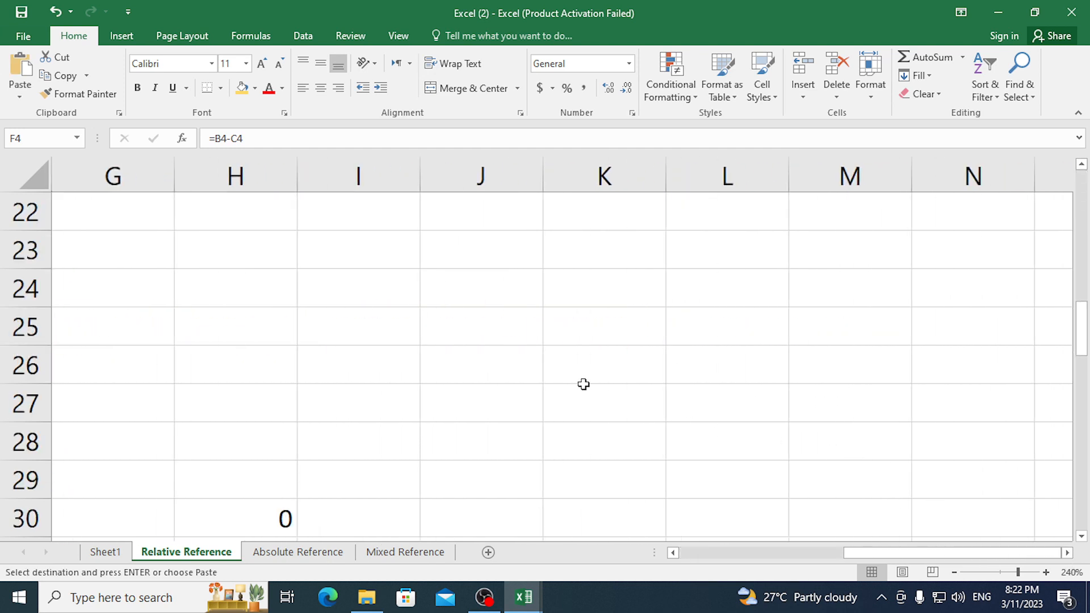
scroll(584, 384, "down", 8)
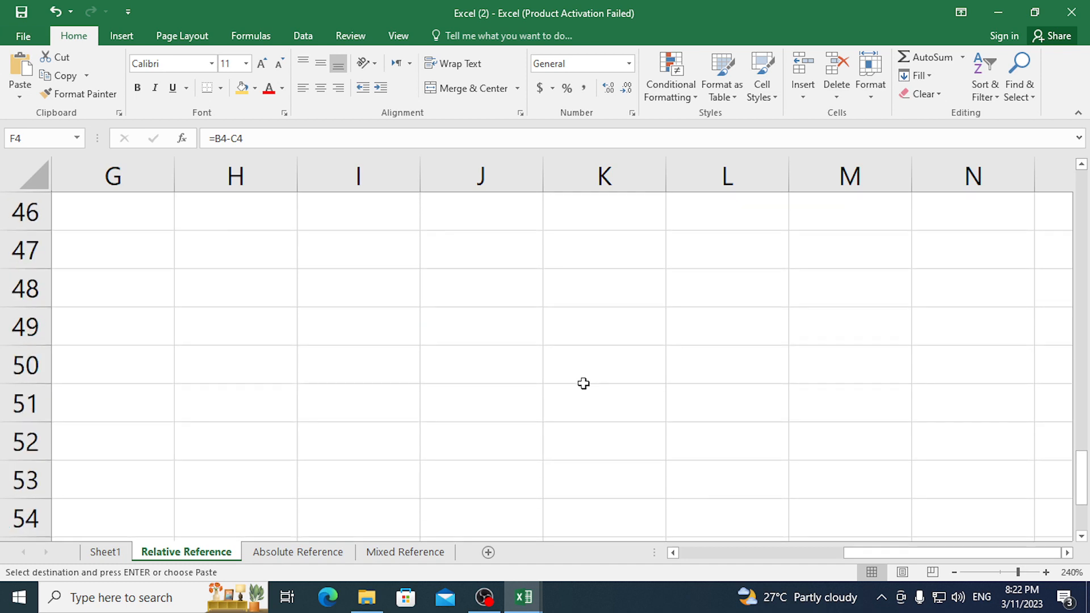
left_click(618, 362)
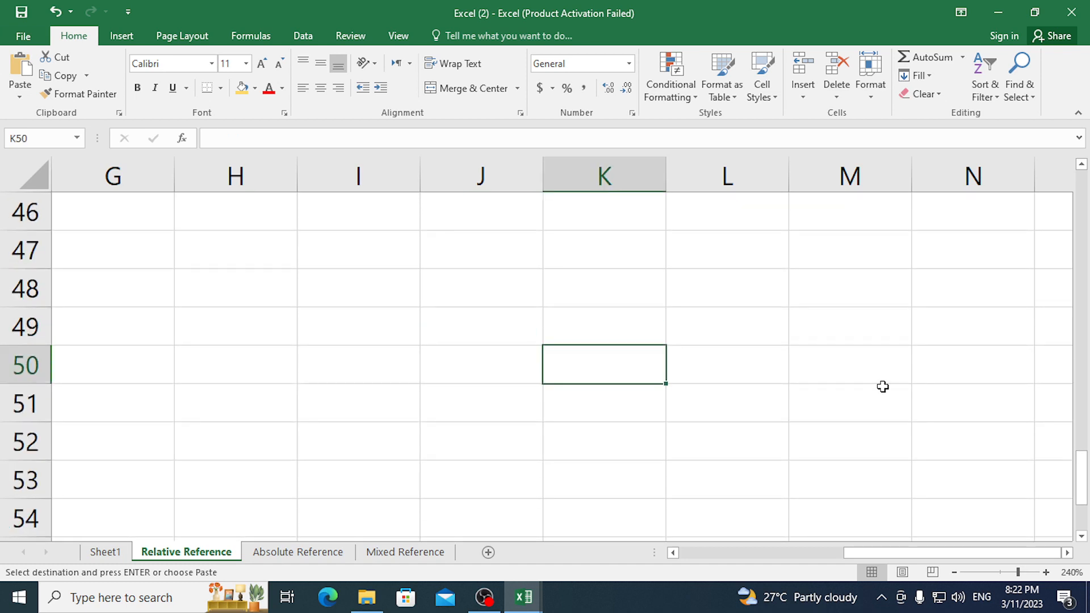
key("ctrl+Up")
key("Down")
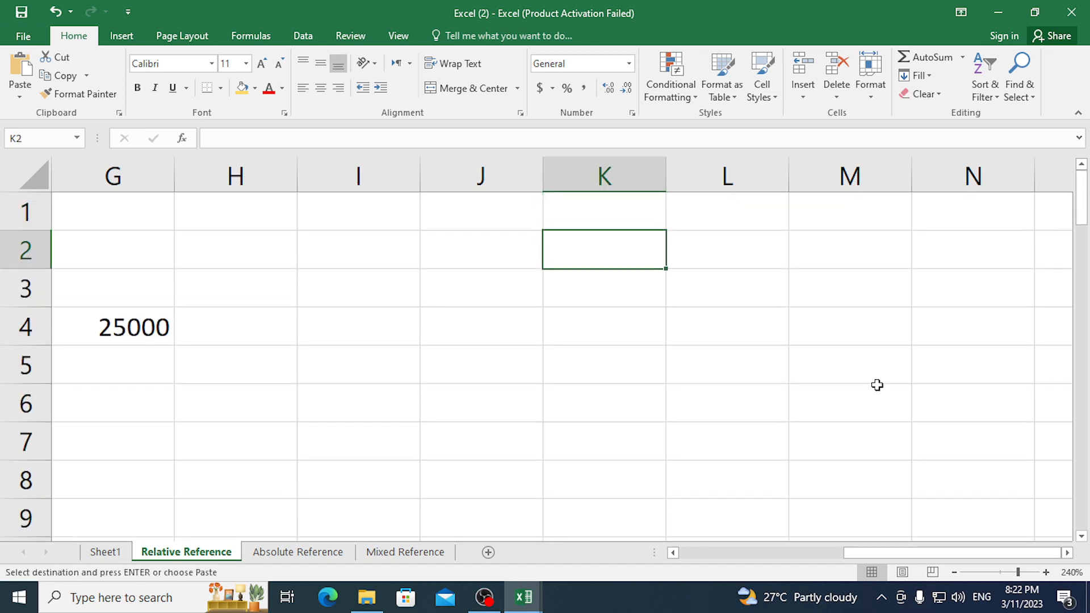
scroll(853, 382, "down", 16)
scroll(853, 382, "up", 1)
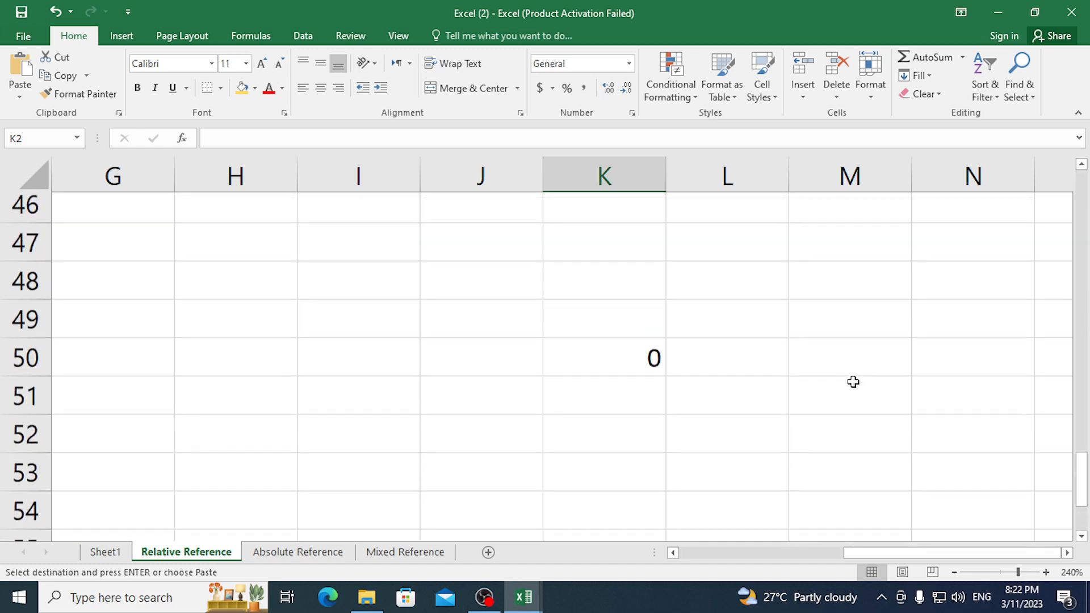
left_click(853, 382)
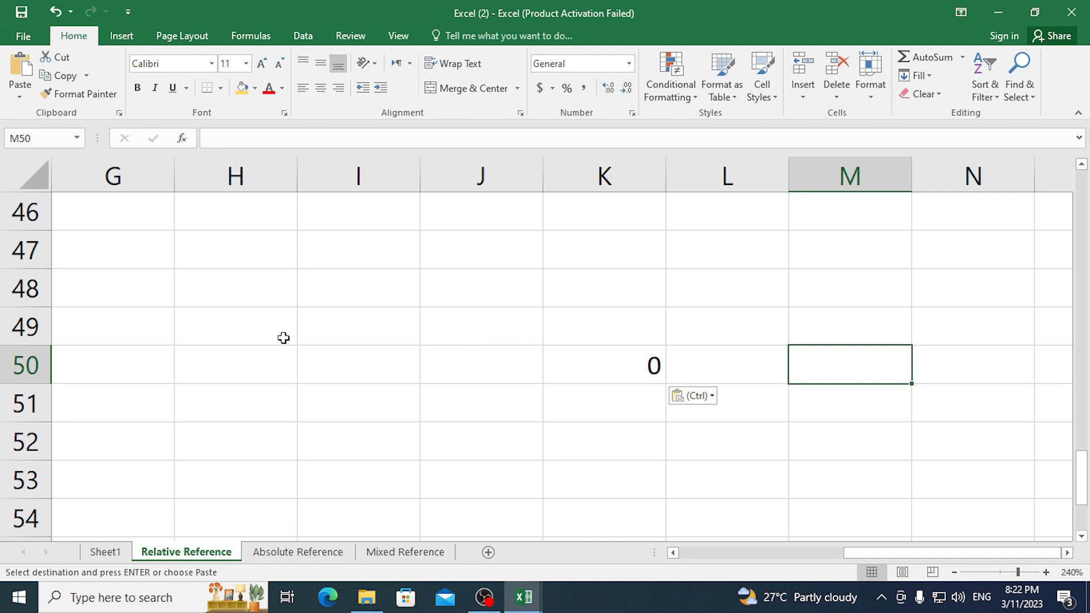
Shade cells G50 and H50 with the gold fill colour and inspect the cell references of the formula in K50.
left_click(454, 173)
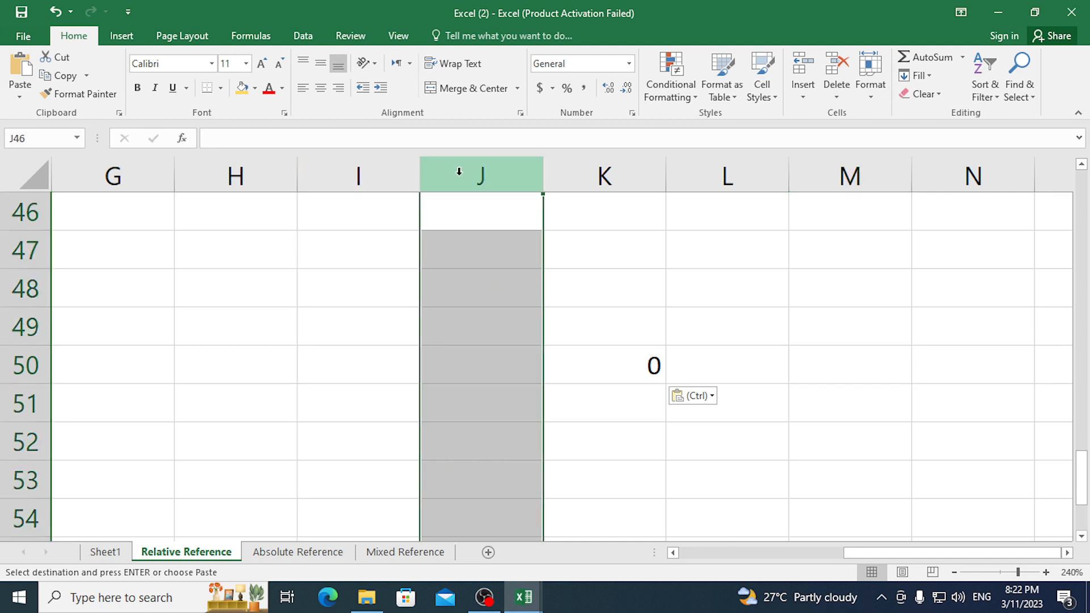
left_click(105, 170)
left_click(193, 170)
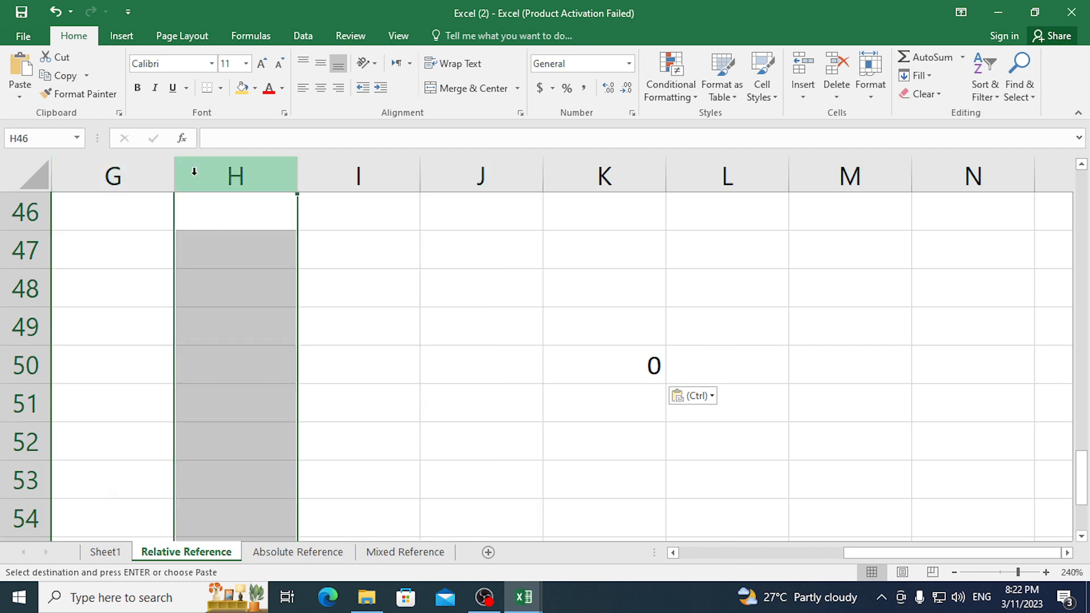
left_click(97, 351)
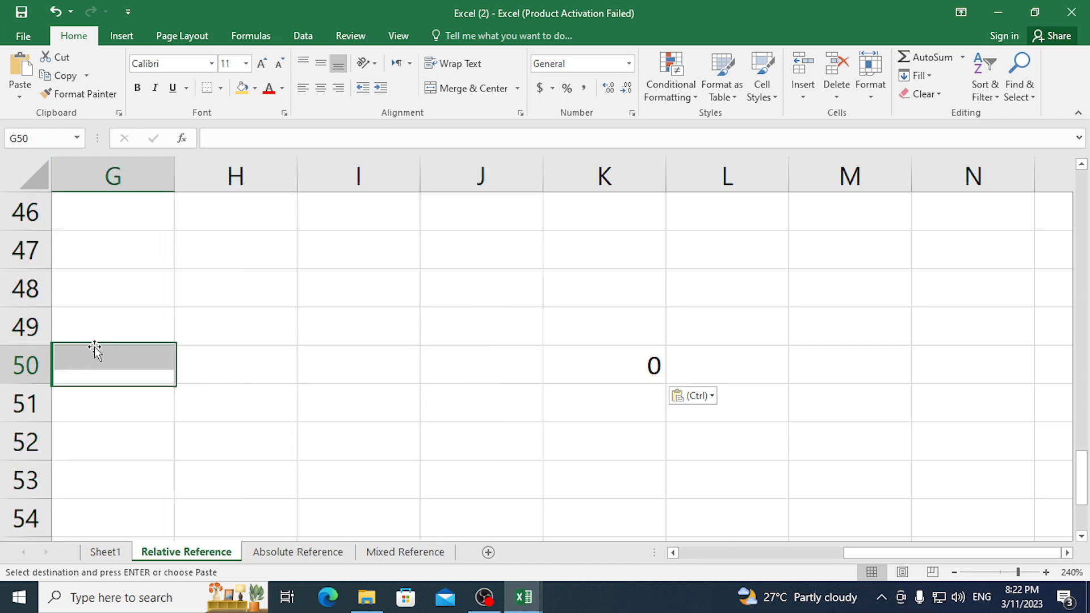
left_click(242, 88)
left_click(277, 366)
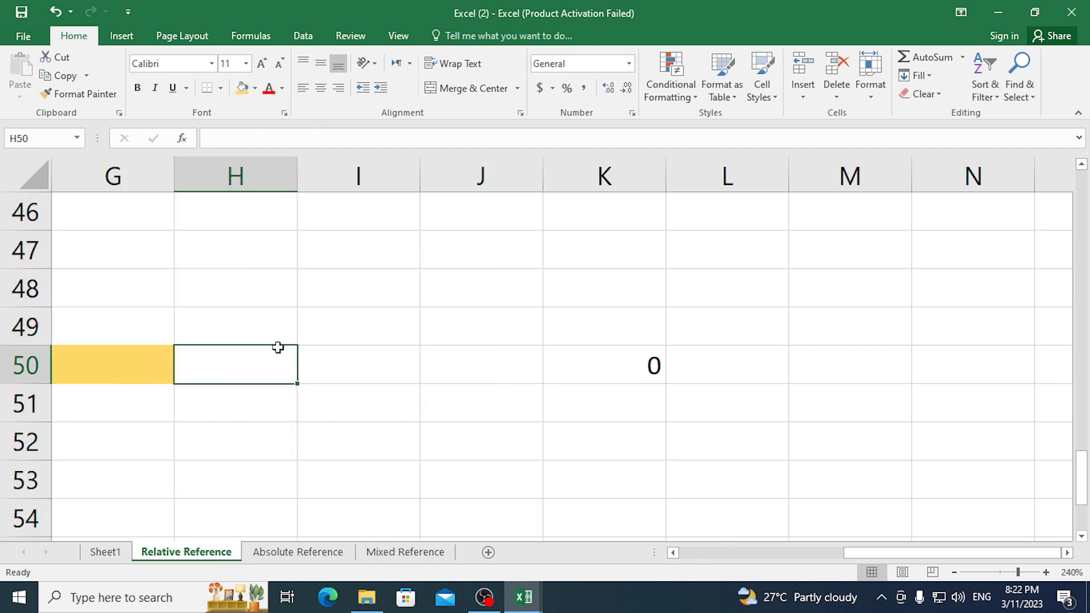
left_click(242, 88)
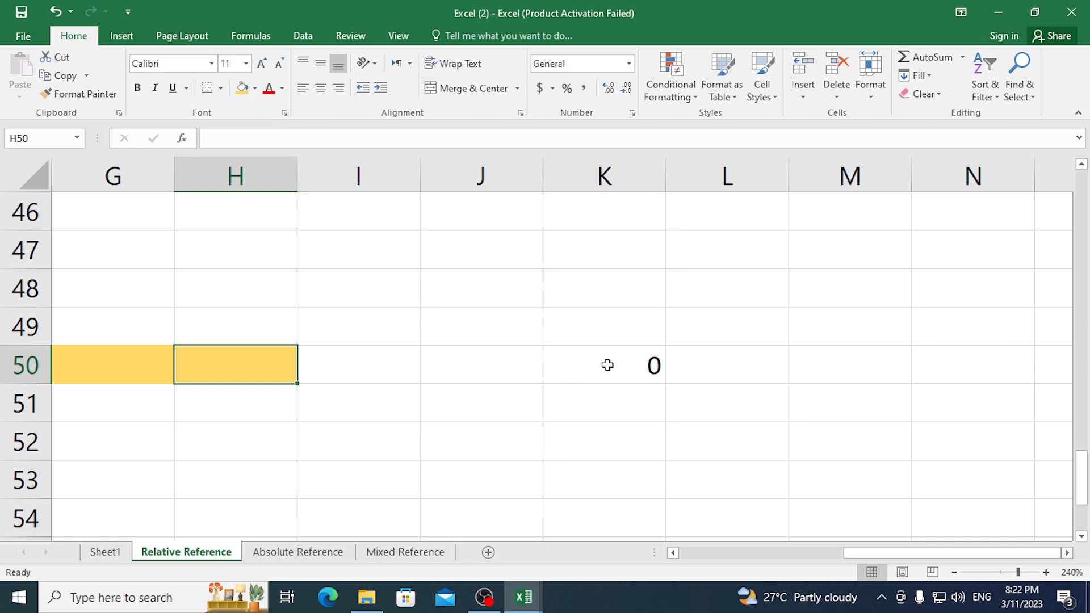
double_click(643, 361)
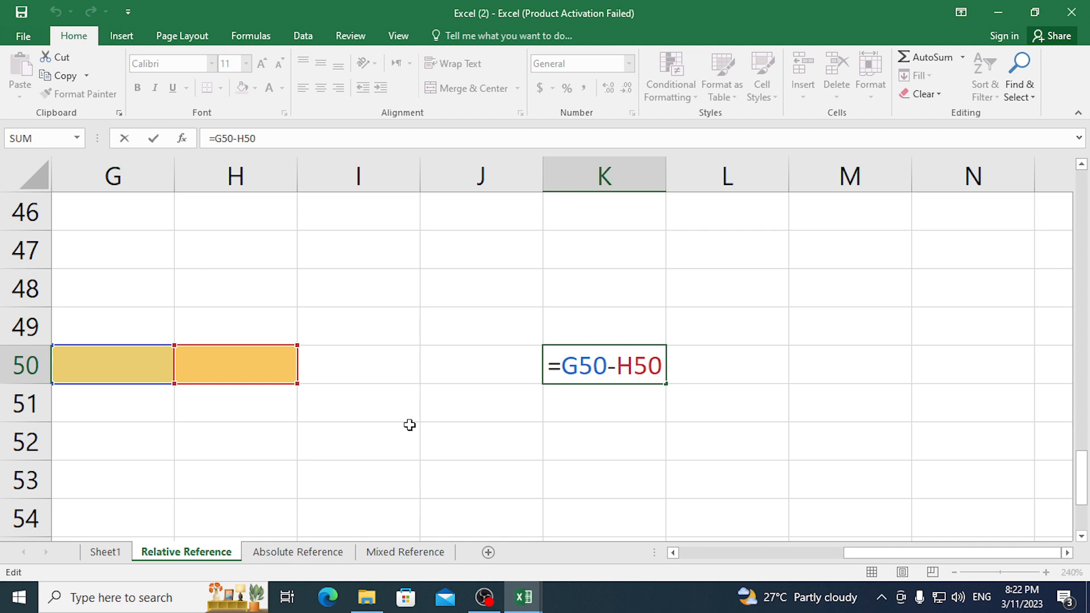
key("Escape")
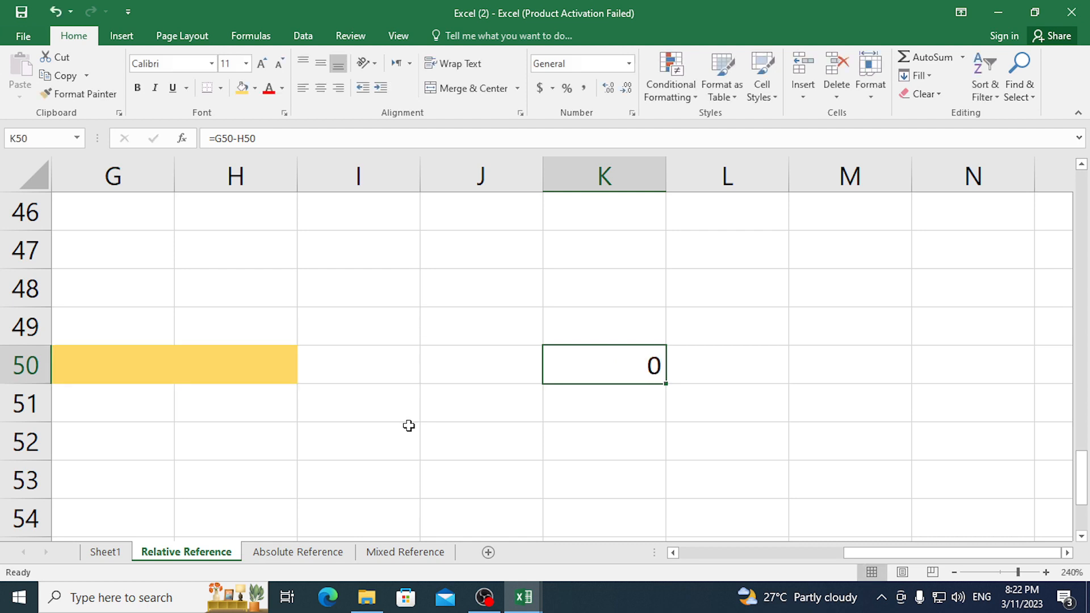
key("alt+Tab")
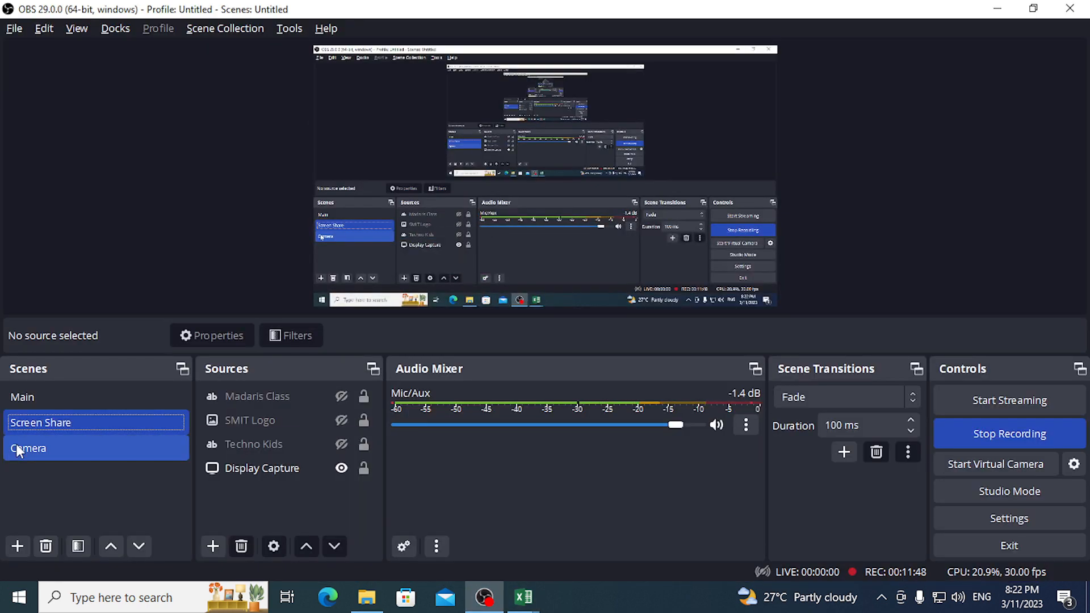
left_click(17, 449)
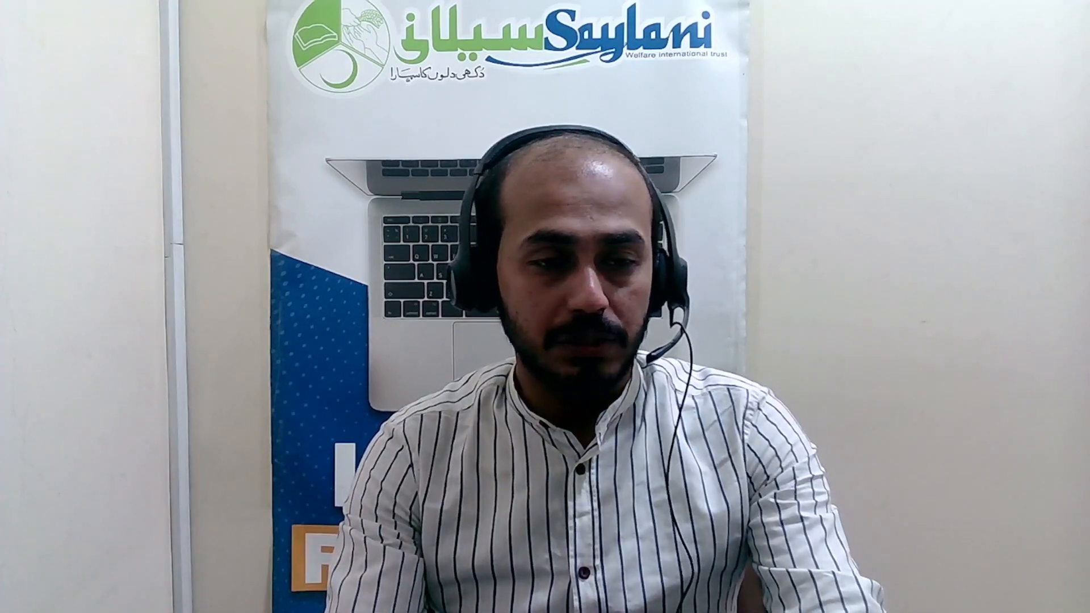
left_click(10, 431)
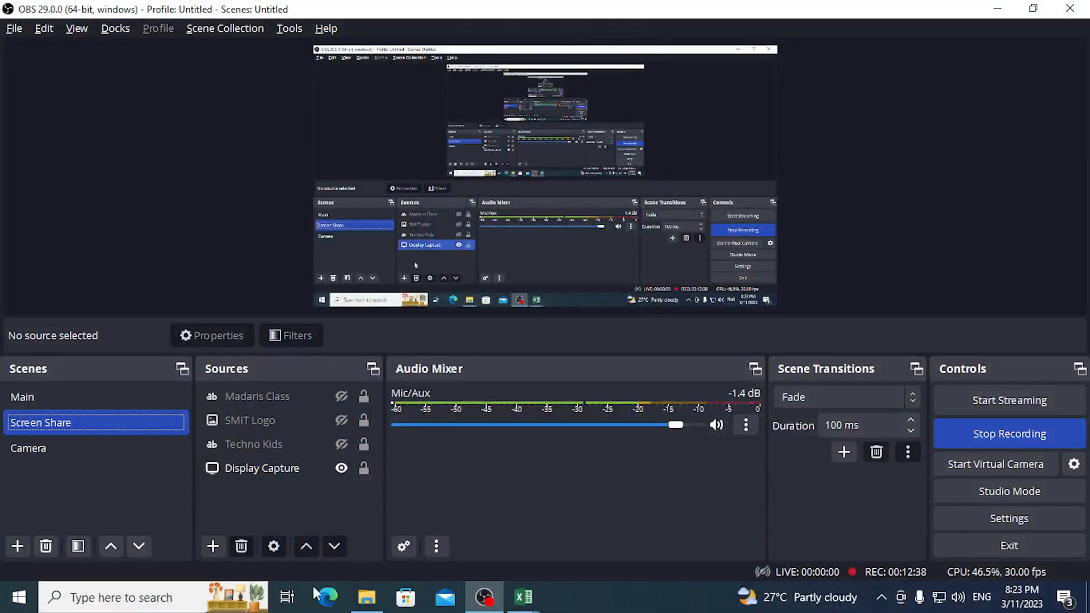
Switch to the EXE BOOK 7 (1) workbook and review the first student's subject marks from Physics to Urdu in row 6.
mouse_move(507, 604)
left_click(698, 488)
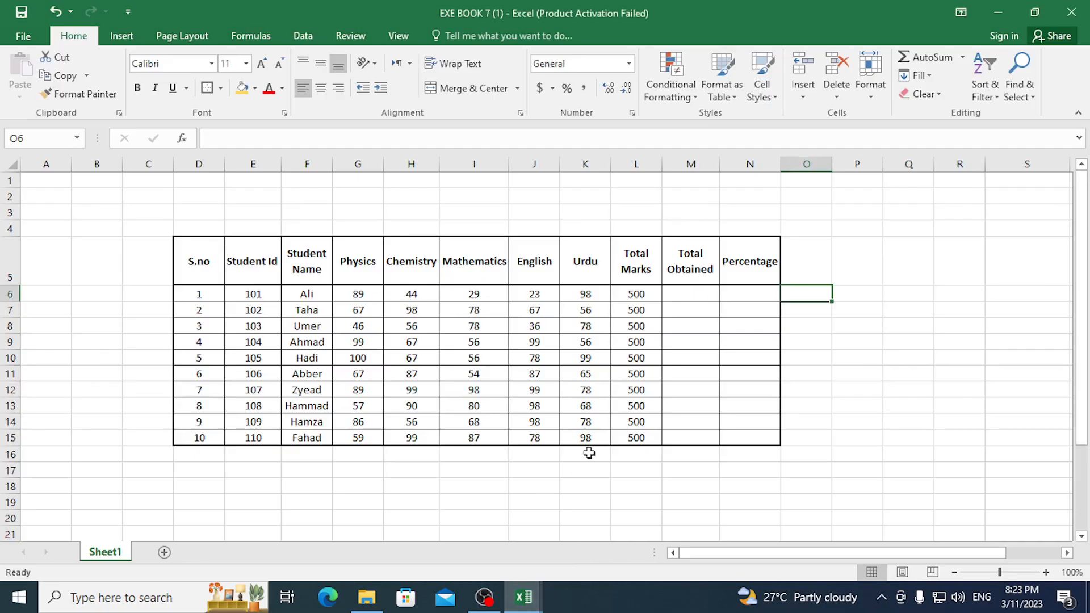
left_click(857, 389)
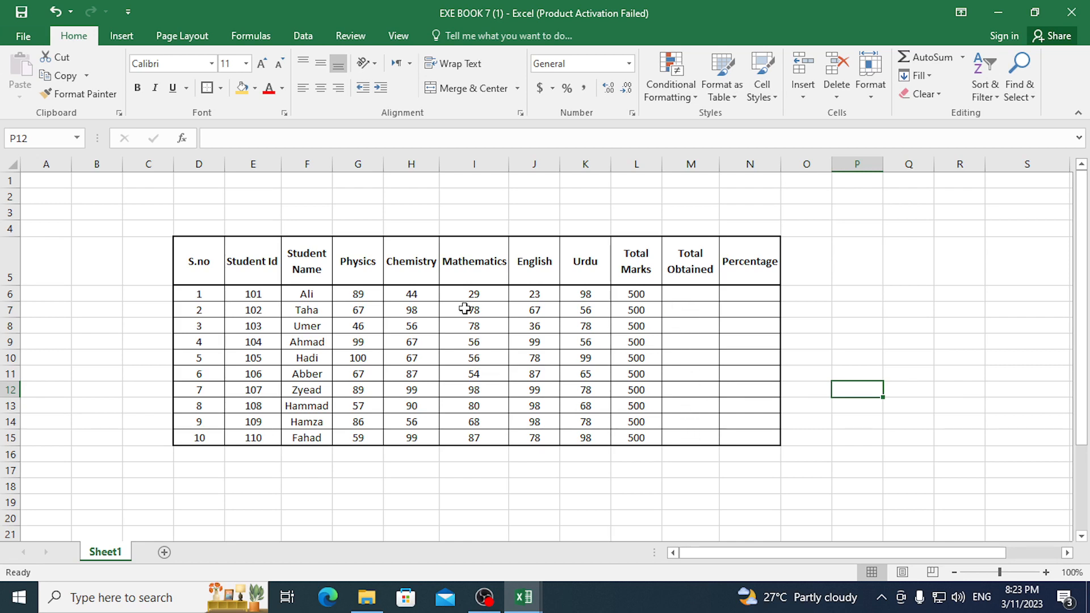
left_click(366, 294)
left_click(420, 293)
left_click(494, 295)
left_click(552, 295)
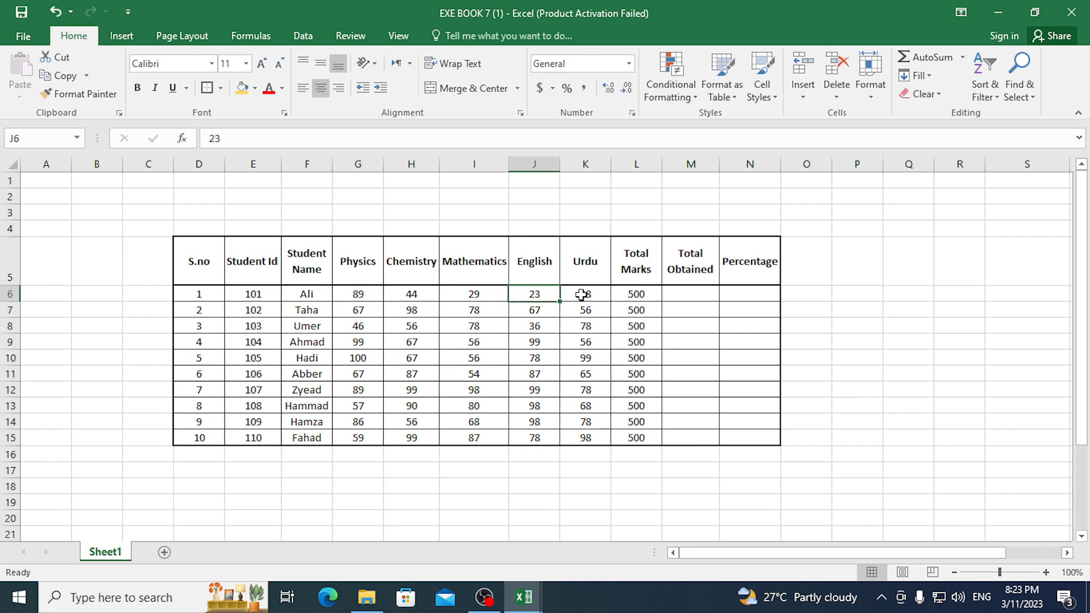
left_click(584, 295)
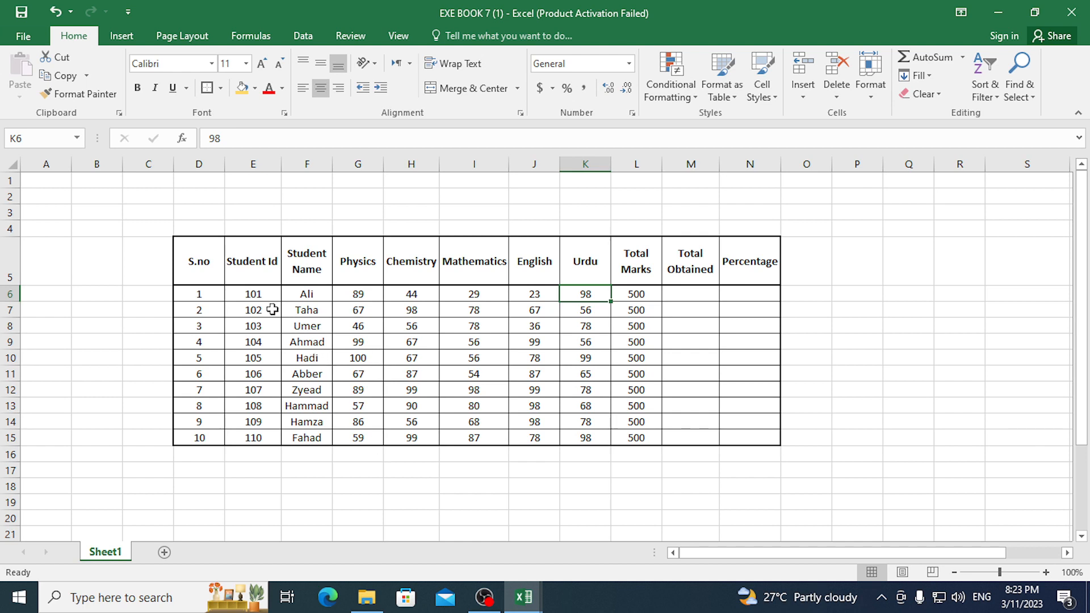
Total the first student's marks from Physics to Urdu in M6 with the formula =SUM(G6:K6).
left_click(689, 293)
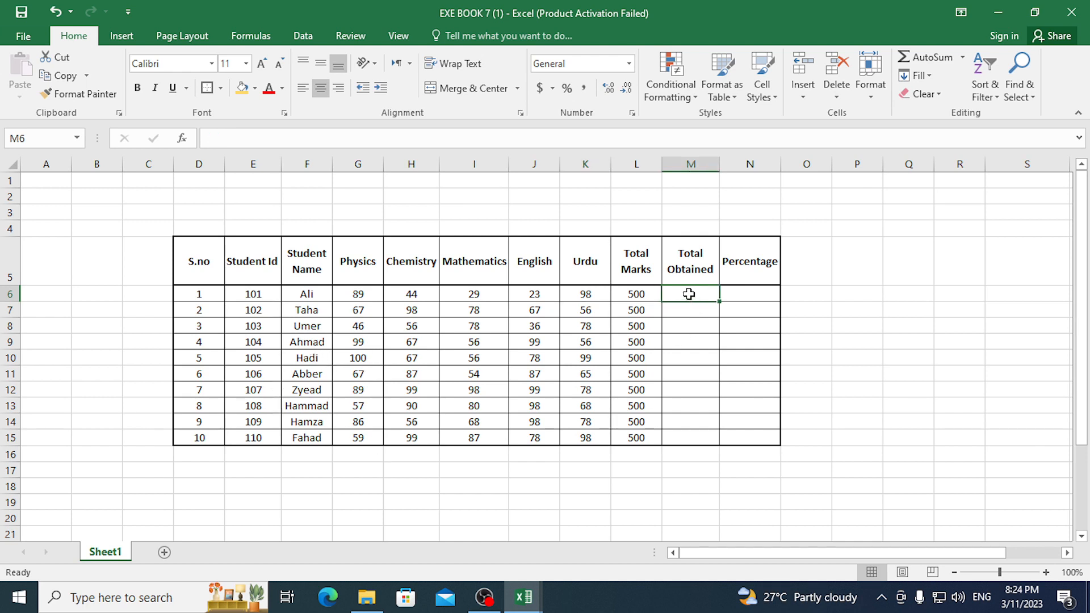
type("=sum")
key("Tab")
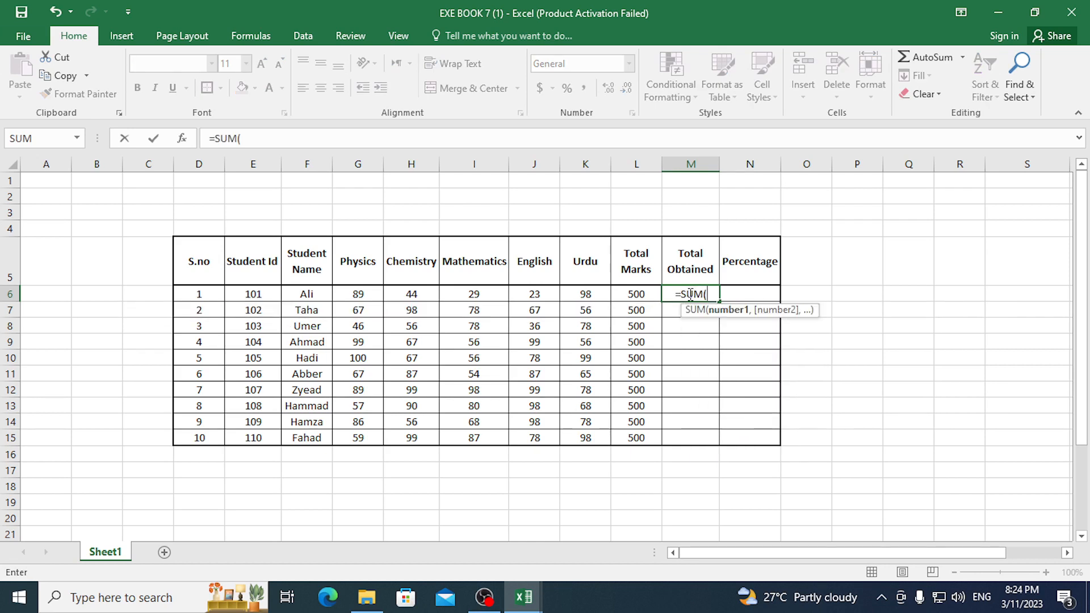
left_click_drag(355, 294, 584, 293)
key("Return")
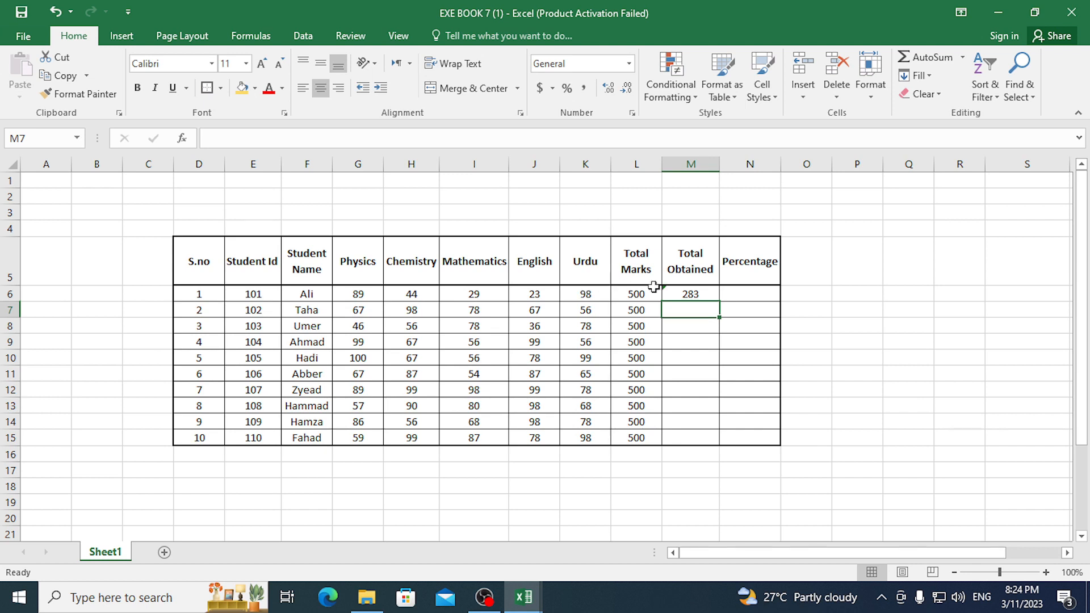
Copy the total formula from M6 down through M15 and inspect the cell references of the copy in M15.
left_click(714, 293)
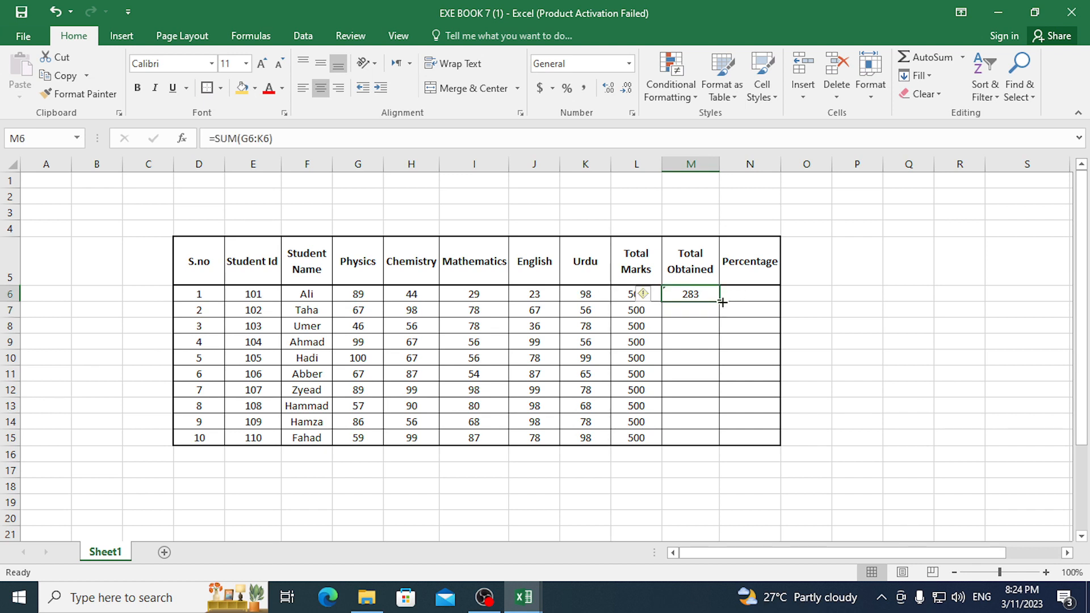
left_click_drag(722, 302, 717, 449)
left_click(853, 406)
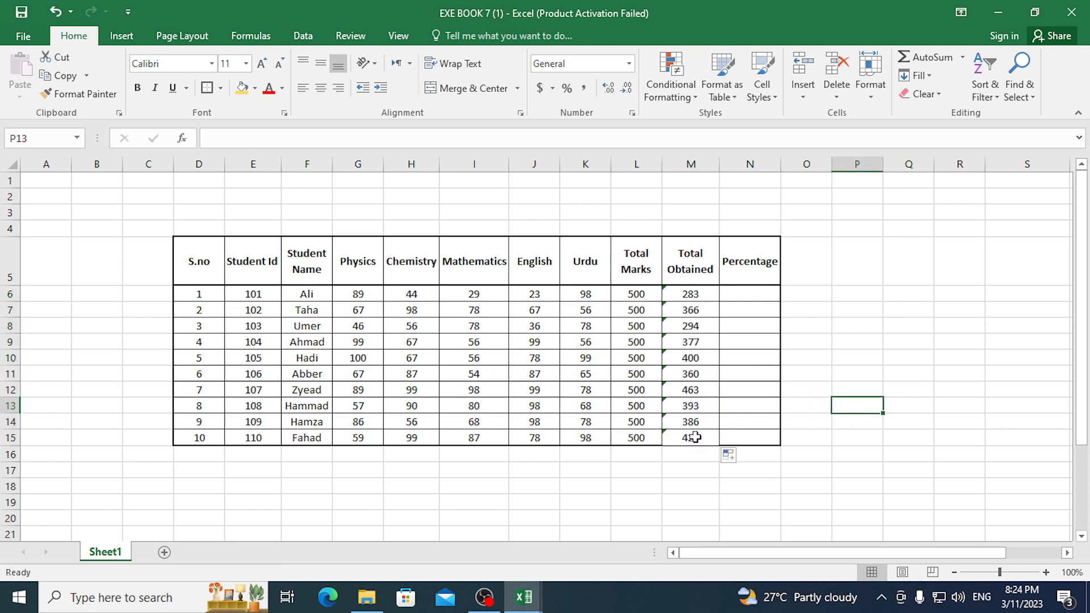
left_click(694, 437)
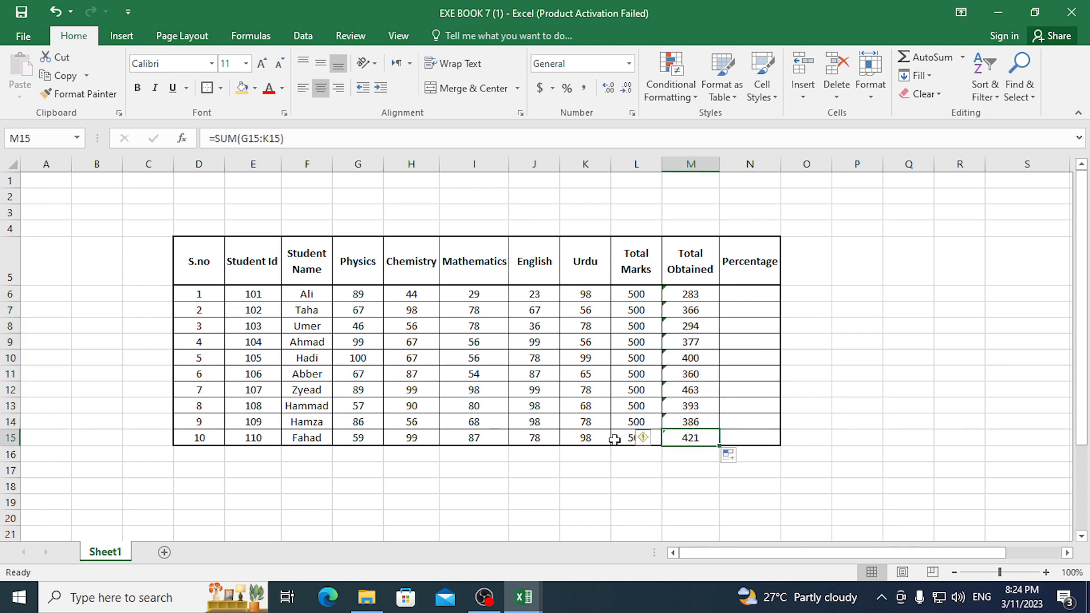
double_click(701, 437)
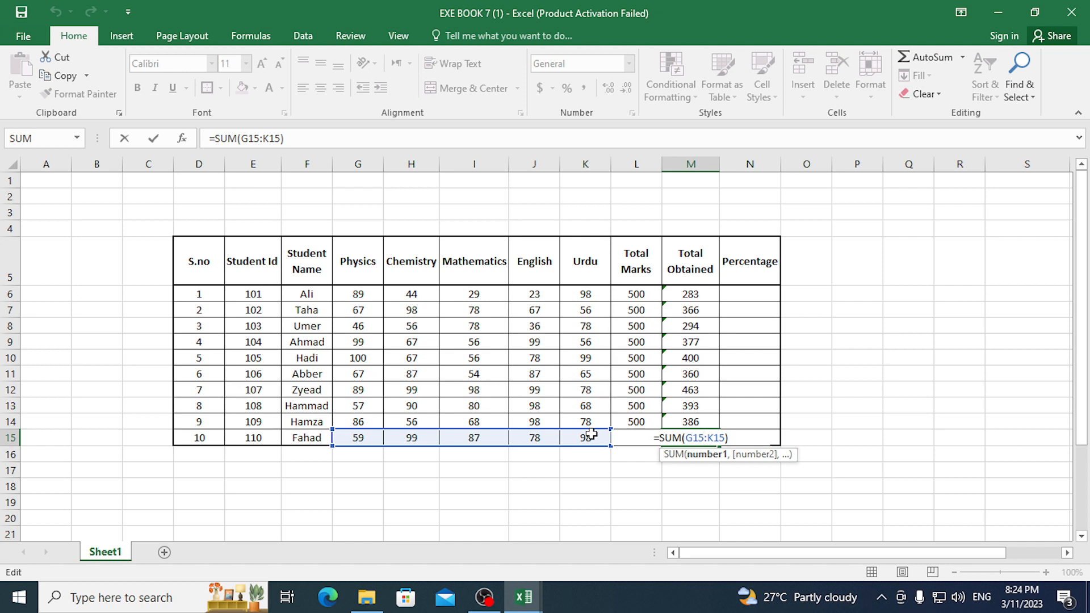
key("Escape")
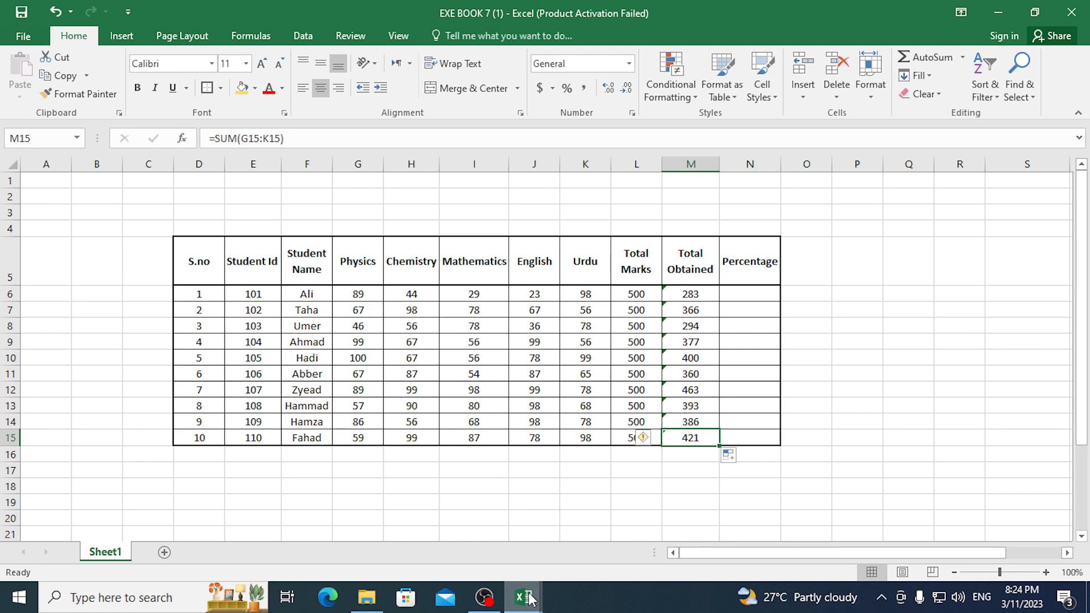
Switch to the Absolute Reference sheet of the Excel (2) workbook and review the grade table's Name and Percentage columns.
mouse_move(537, 600)
left_click(470, 545)
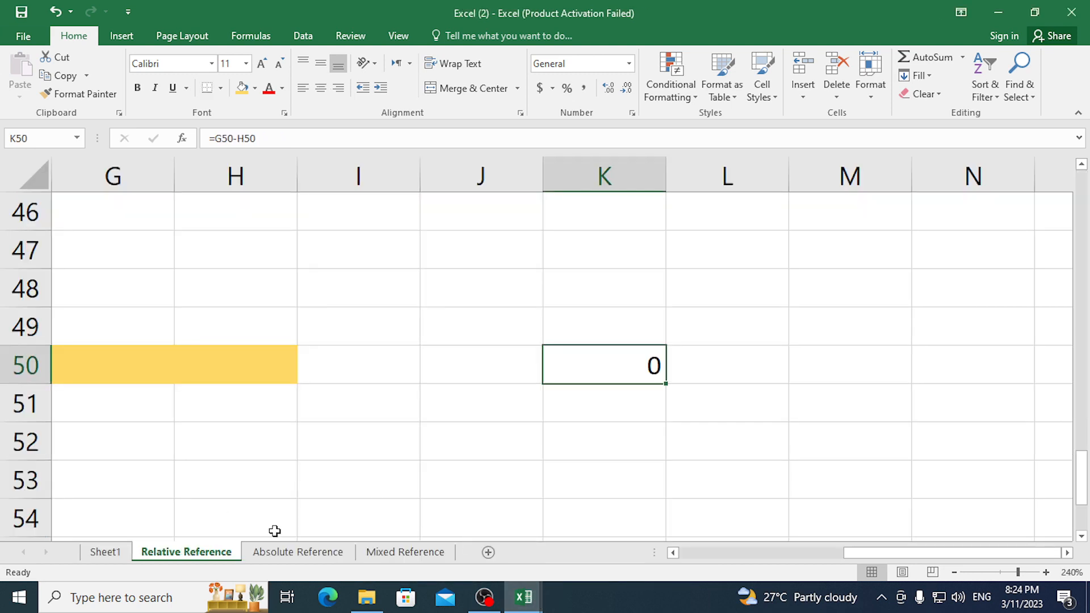
left_click(290, 551)
left_click(596, 420)
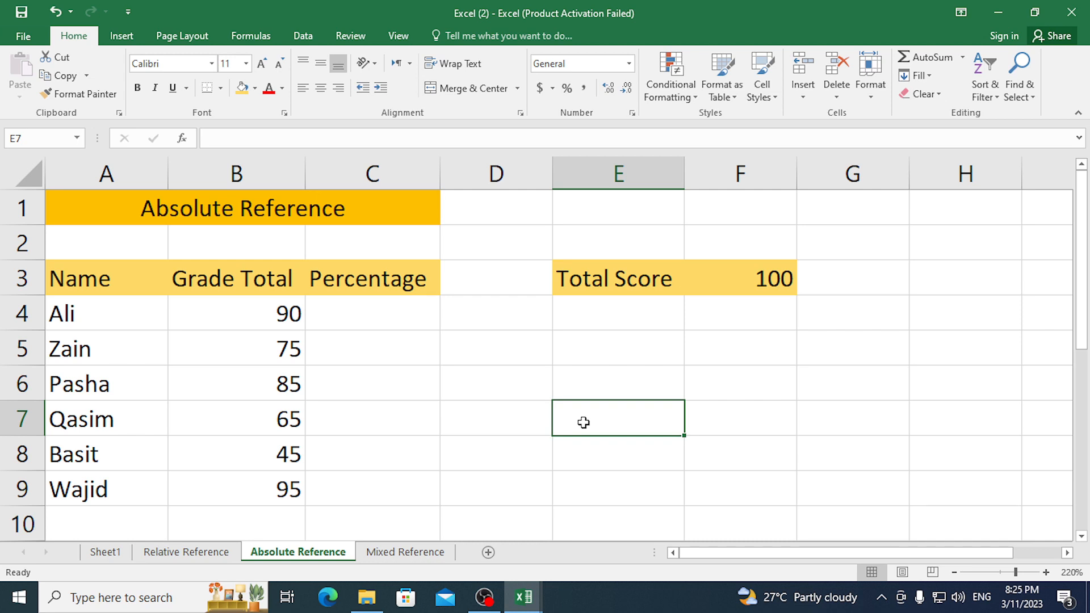
key("alt+Tab")
key("alt+Tab")
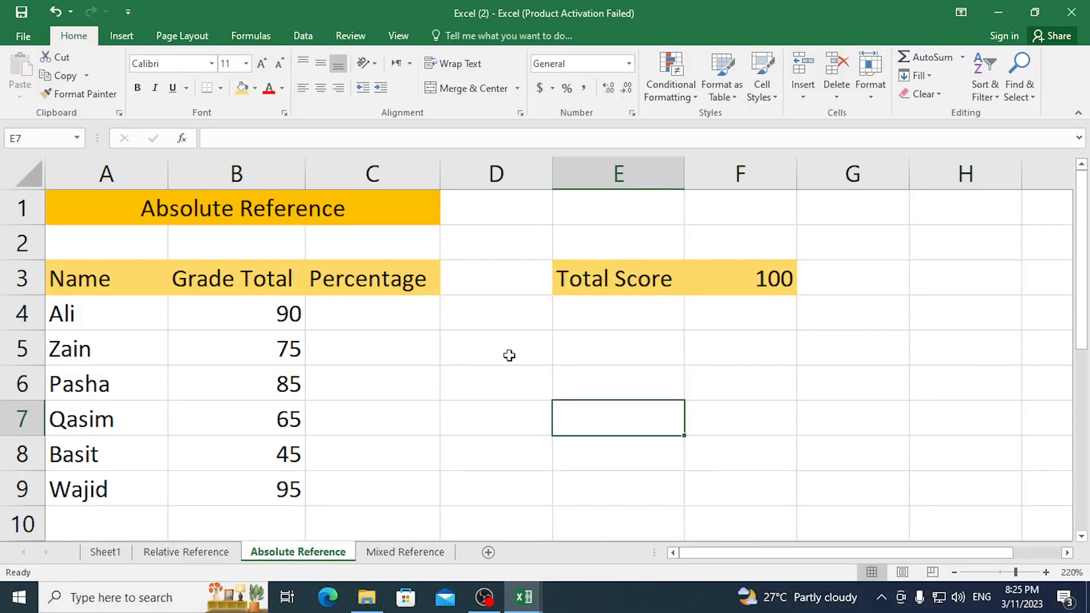
left_click(497, 356)
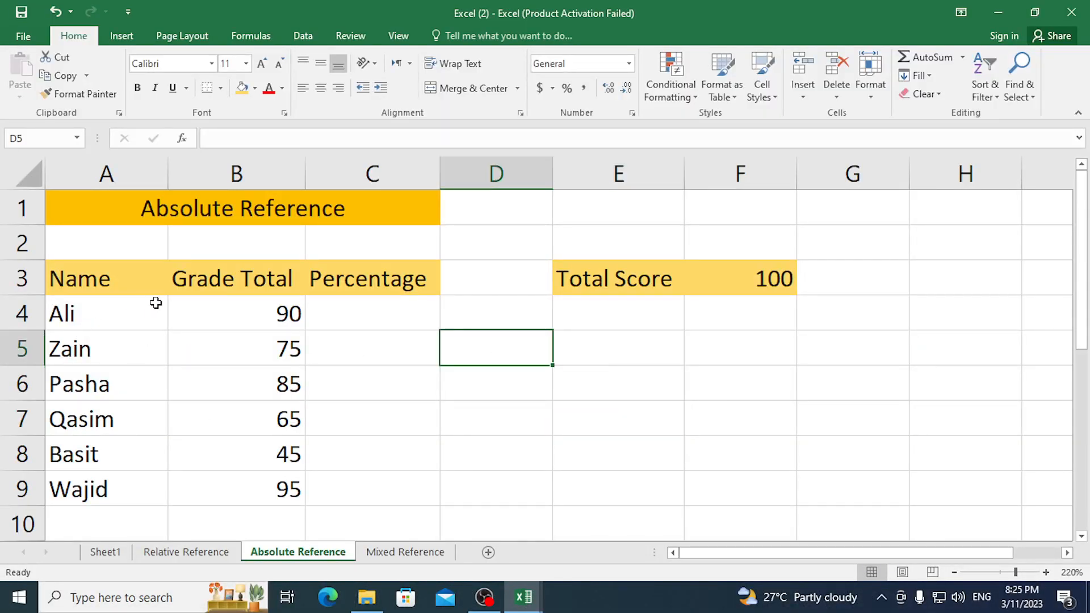
left_click_drag(94, 311, 93, 479)
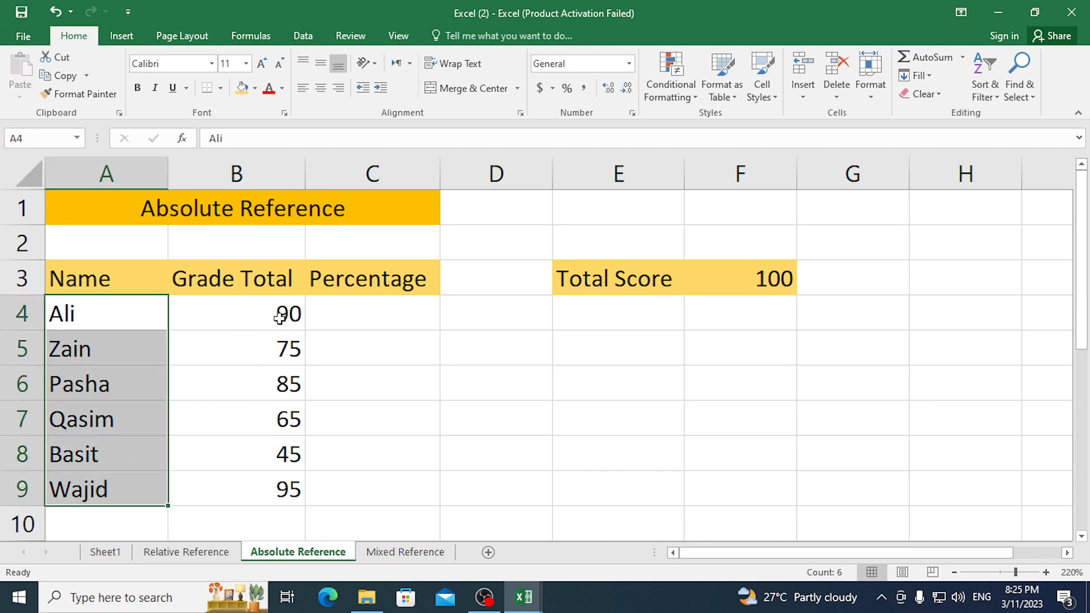
left_click_drag(397, 306, 428, 477)
left_click(521, 416)
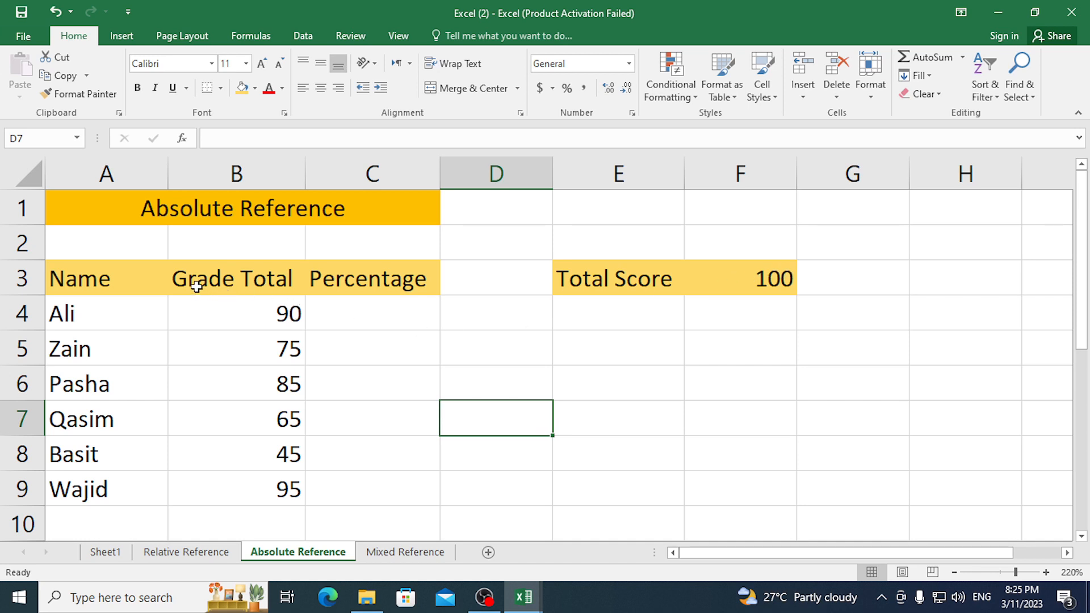
Enter the percentage formula =B4/F3*100 in C4 and copy it down through C9.
left_click(346, 313)
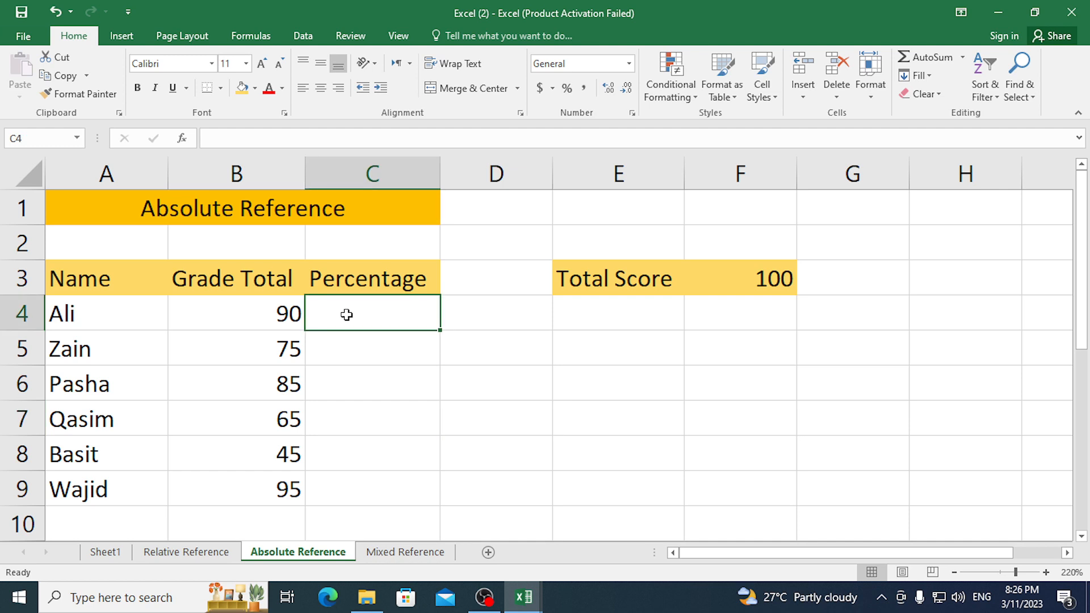
type("=")
key("Left")
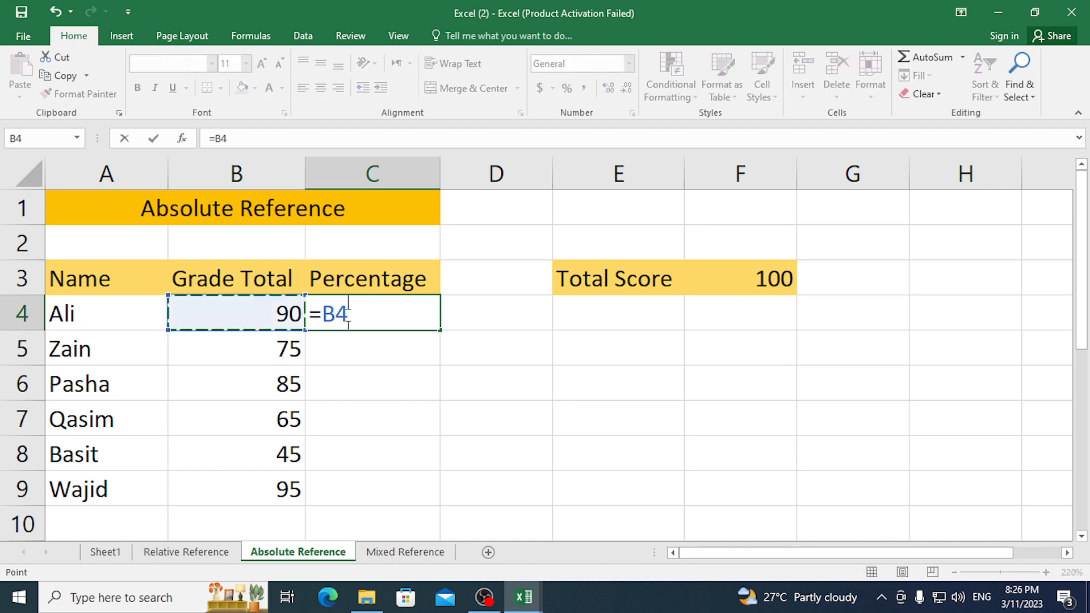
type("/")
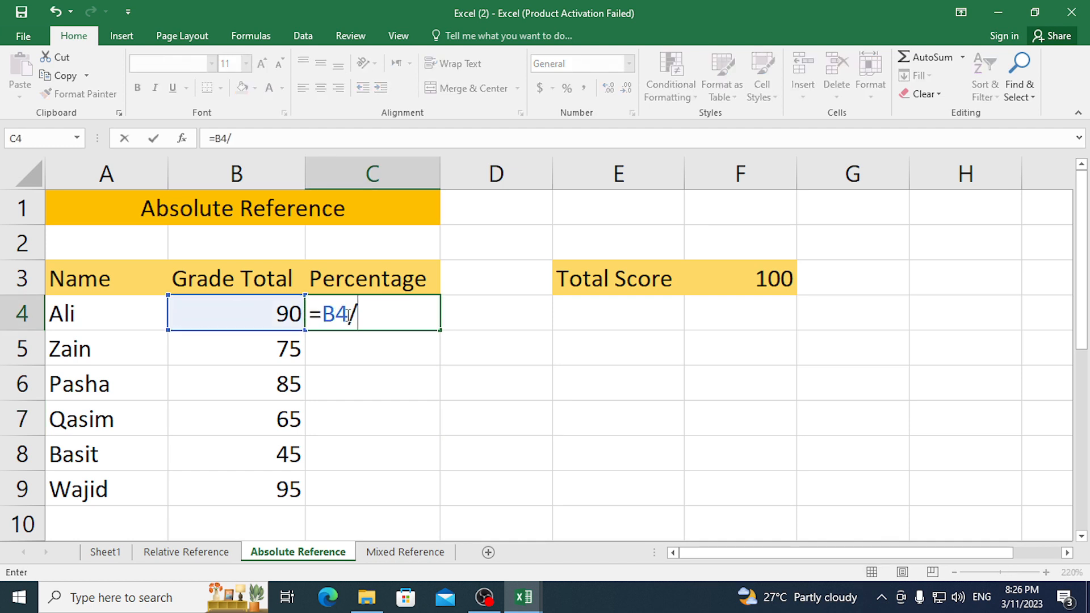
left_click(712, 271)
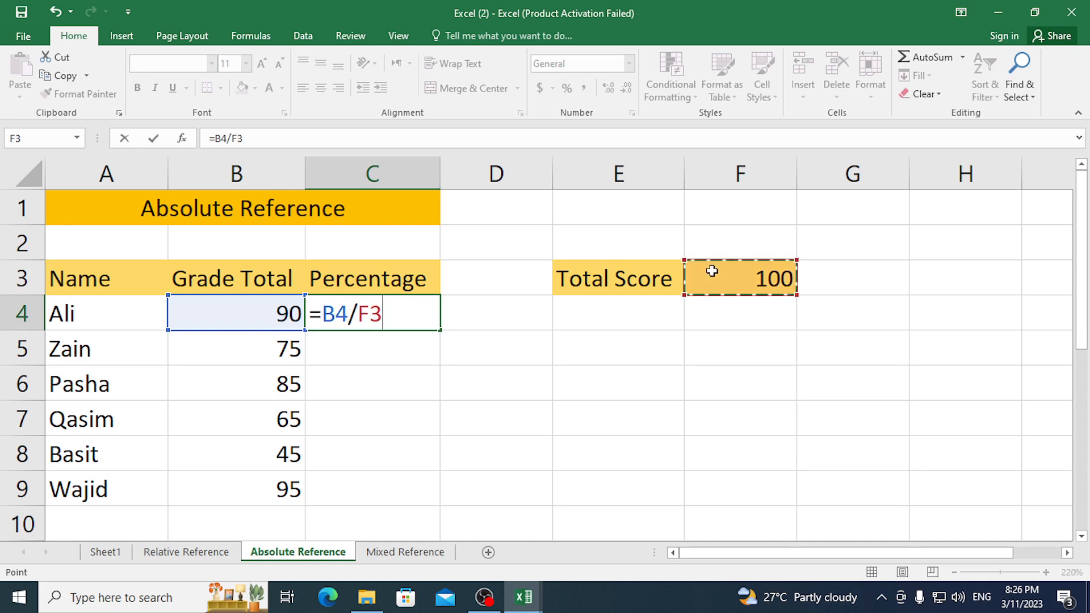
type("*100")
key("Return")
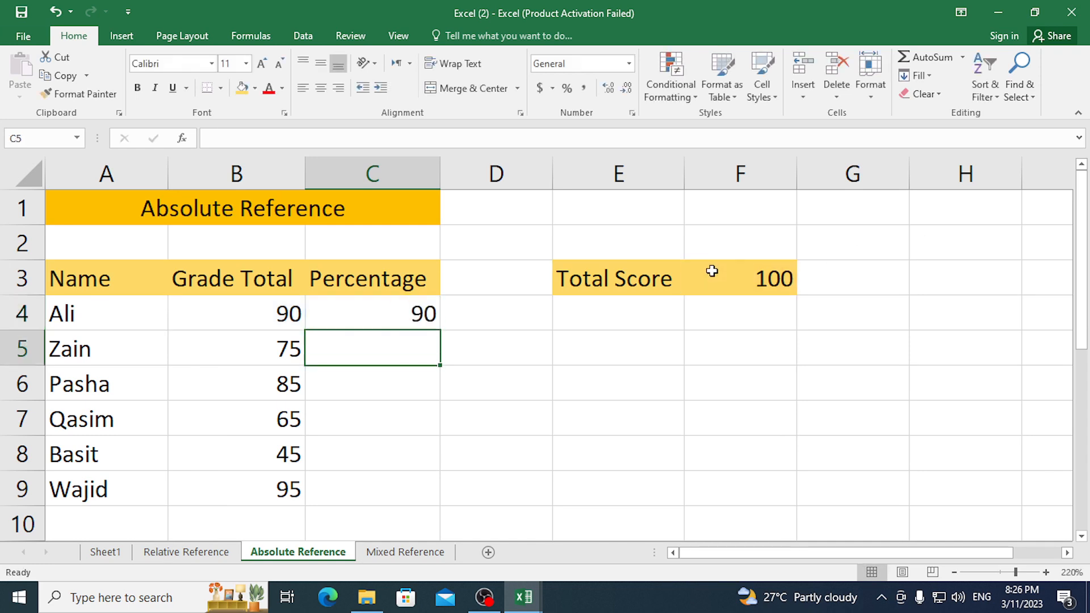
left_click(358, 302)
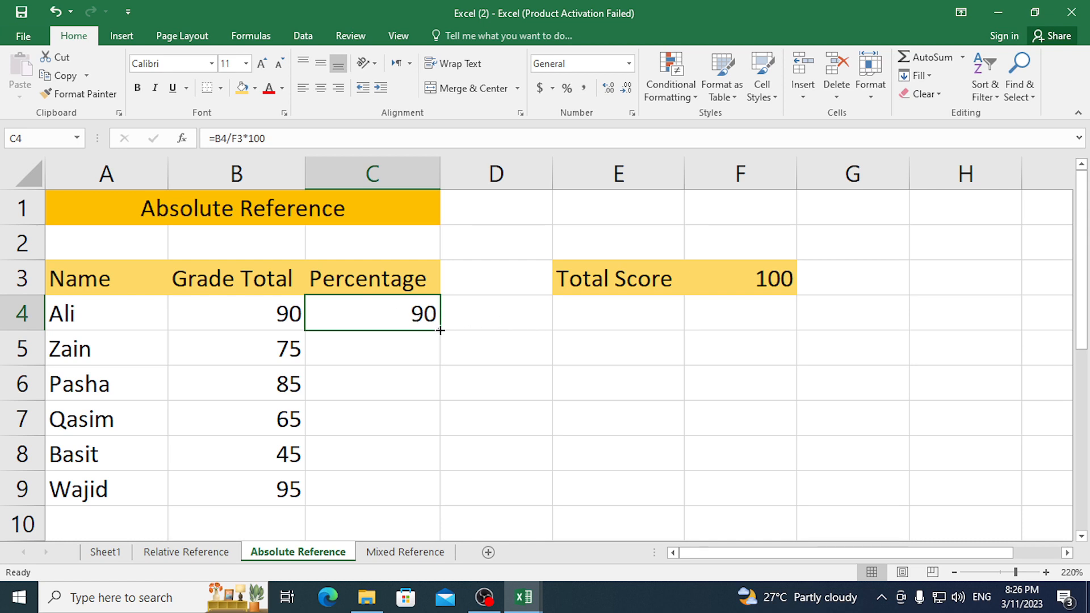
left_click_drag(440, 331, 437, 507)
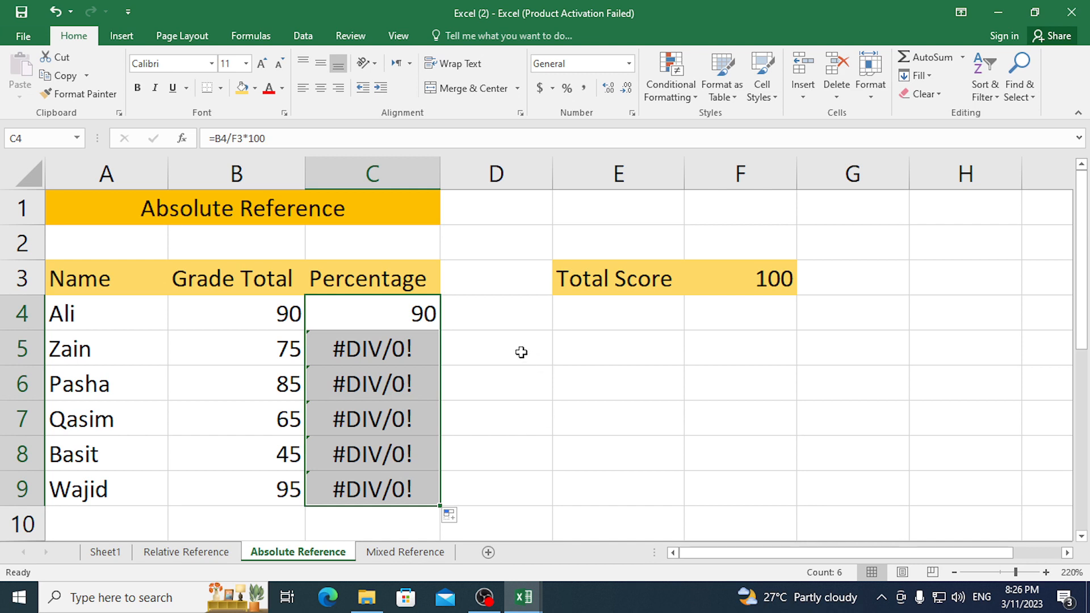
left_click(521, 321)
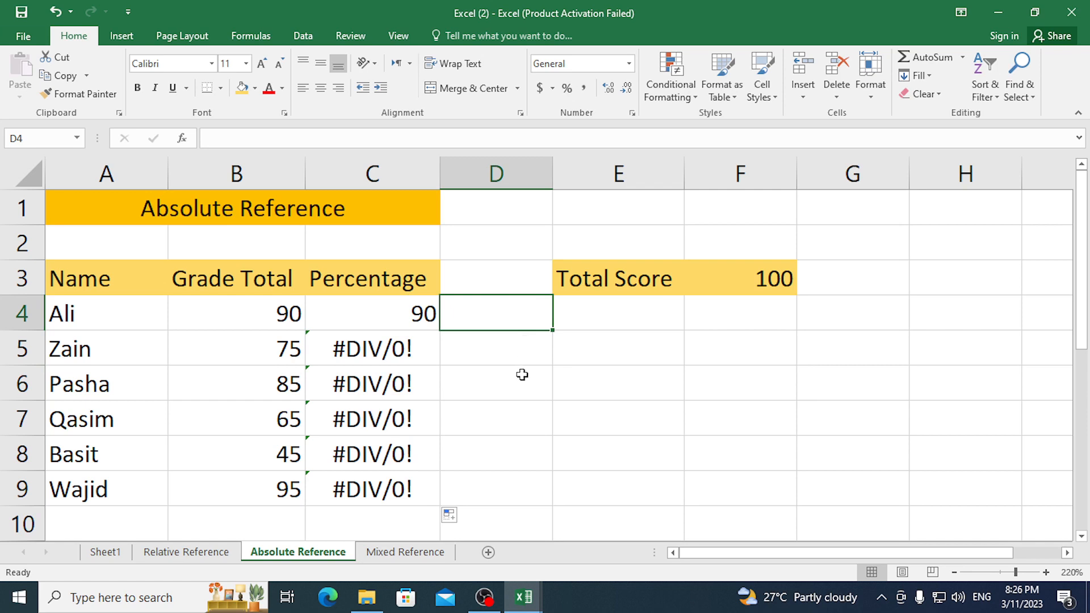
type("=")
key("Left")
key("Left")
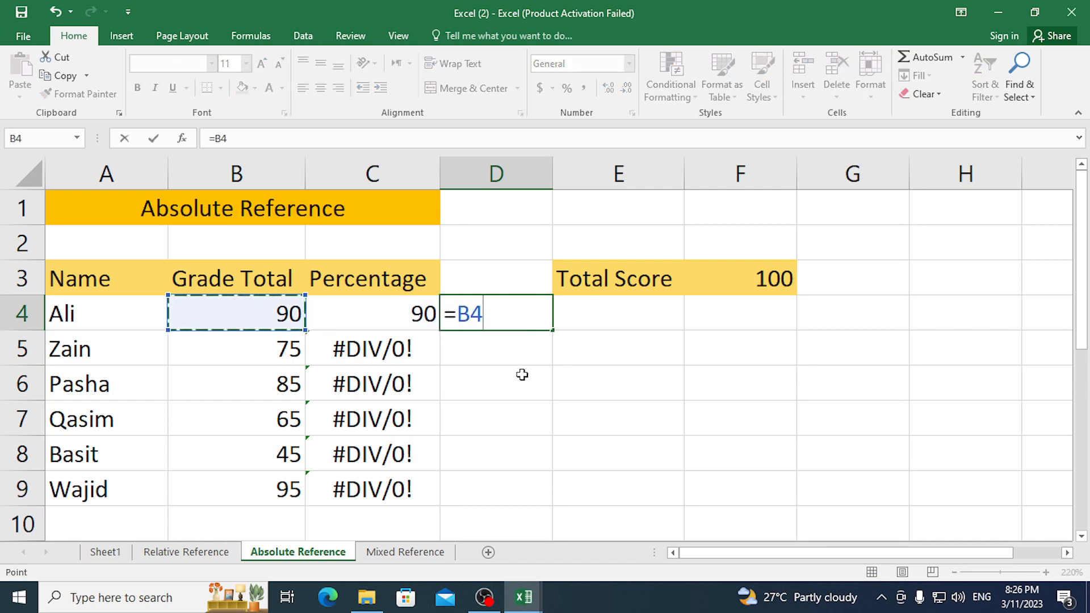
type("/")
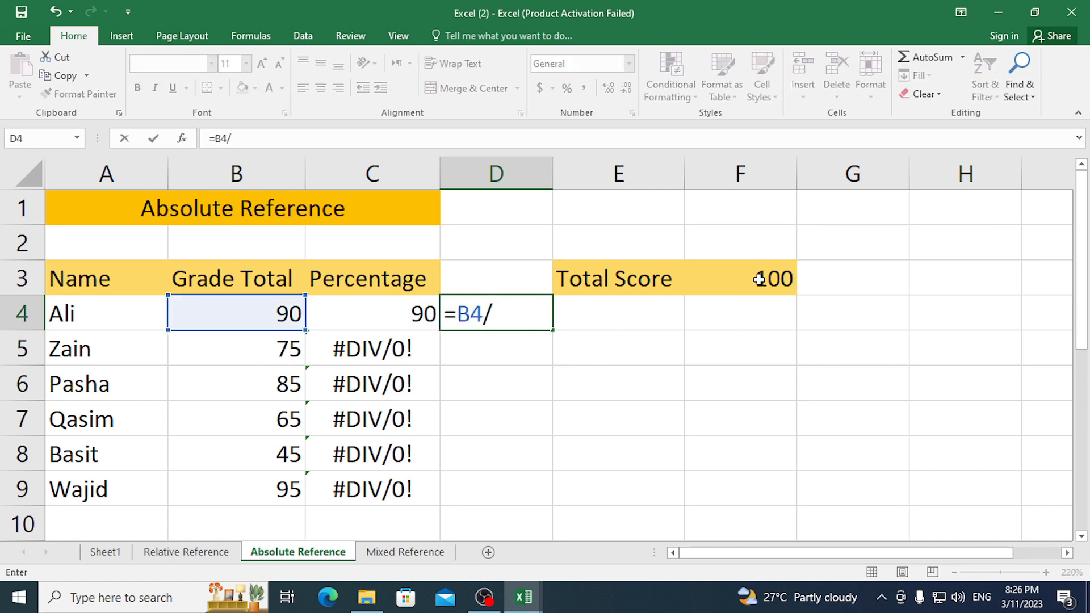
key("Escape")
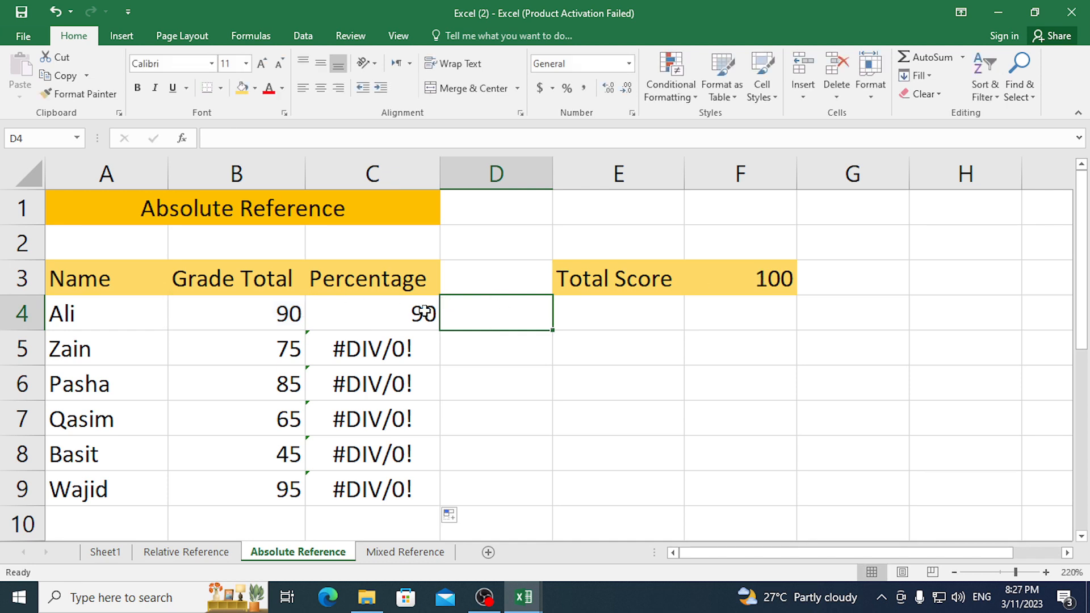
Inspect the cell references and the multiplier in the percentage formula in C4, leaving the formula as it is.
double_click(422, 312)
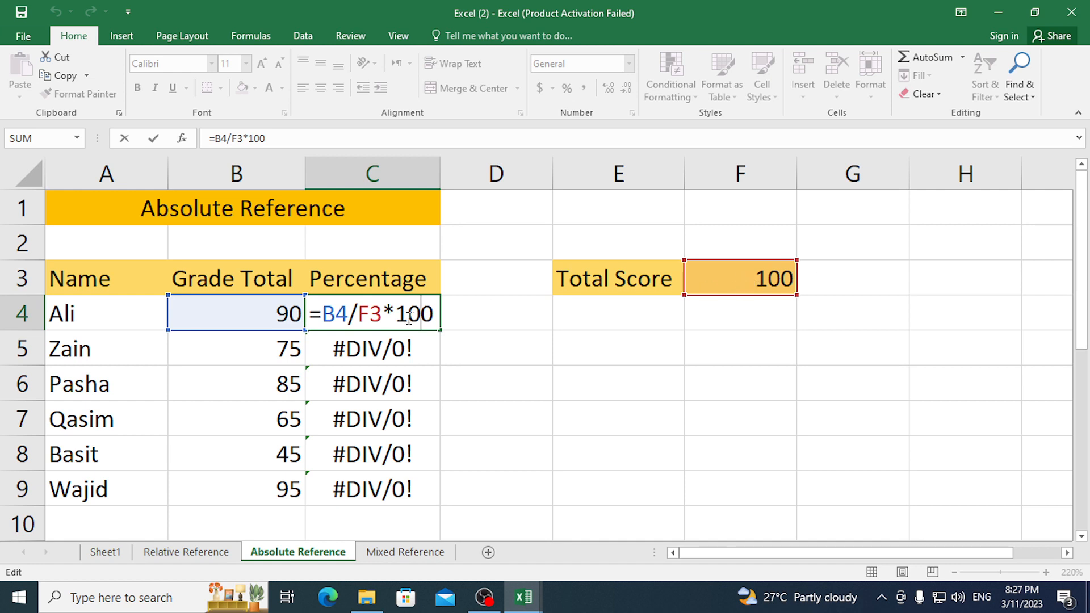
left_click_drag(397, 313, 443, 313)
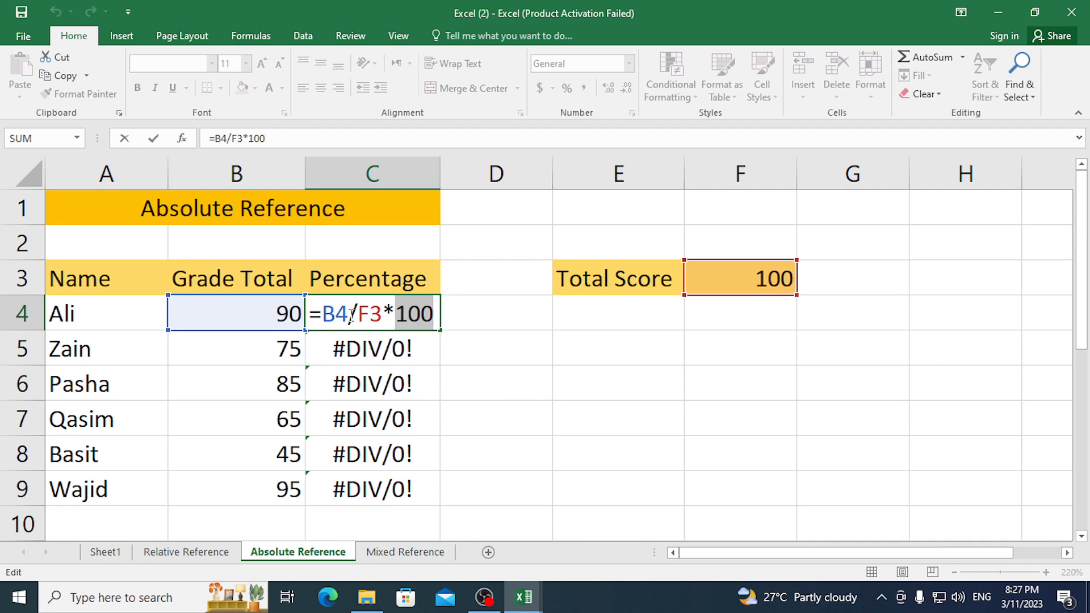
left_click_drag(347, 313, 336, 314)
key("Escape")
Enter the formula =B4/100*100 with a fixed total score in D4 and copy it down through D9.
left_click(496, 311)
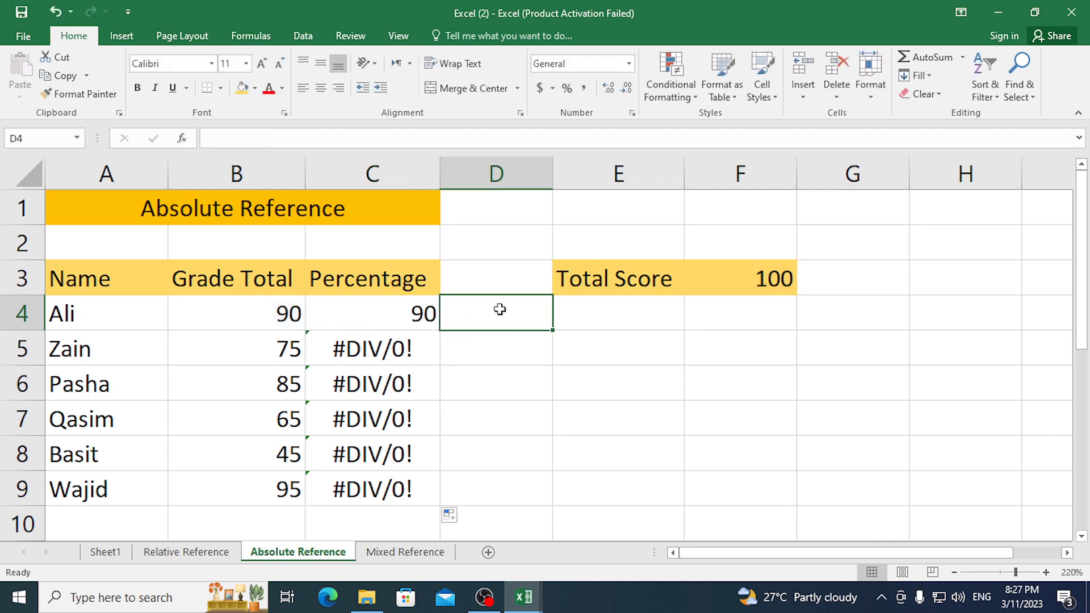
type("=")
key("Left")
key("Left")
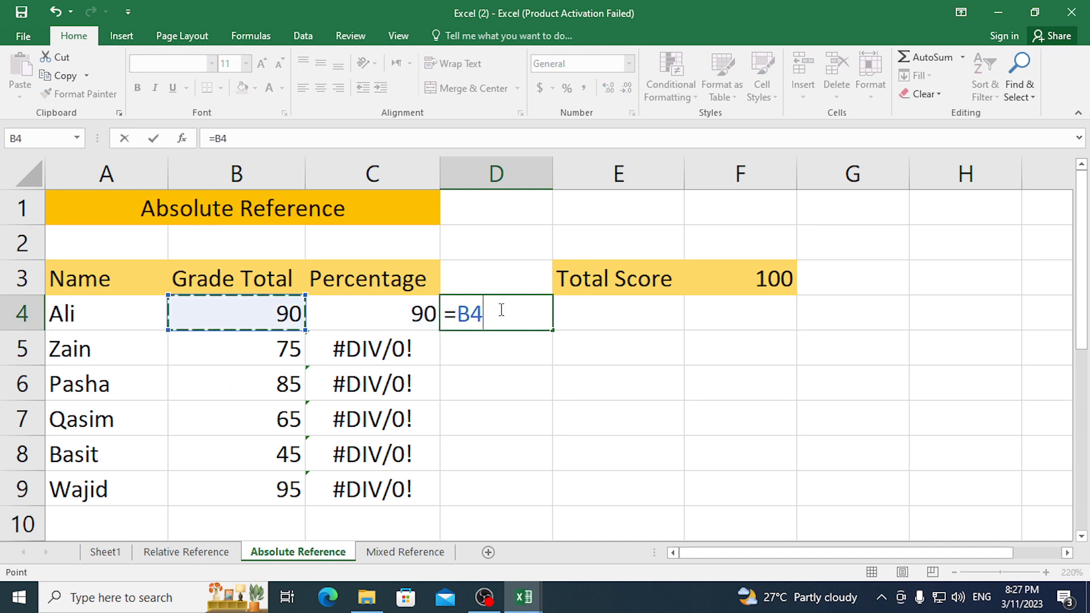
type("/")
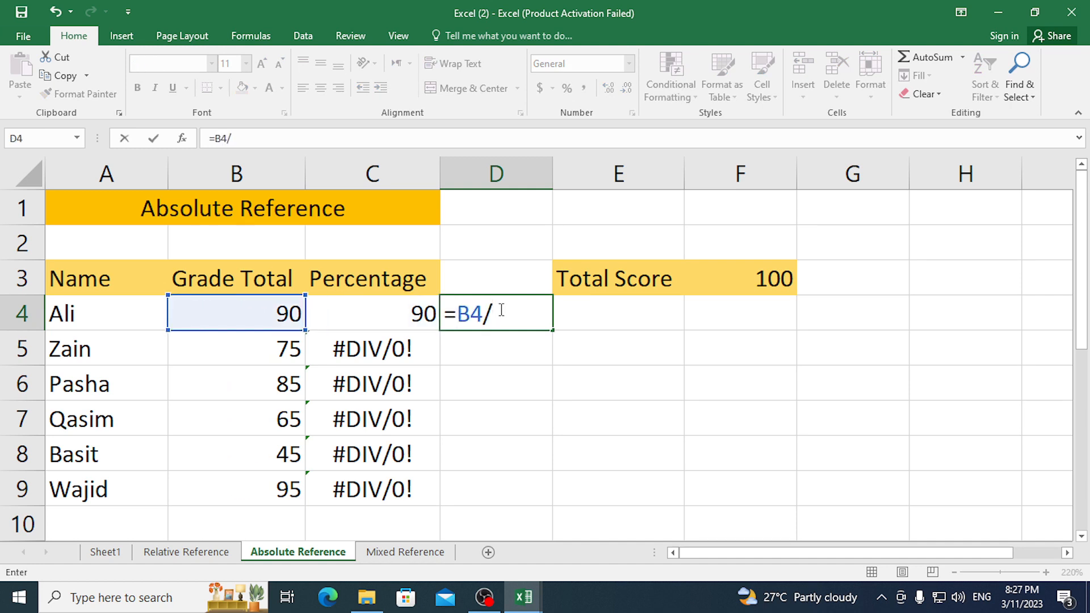
type("100*100")
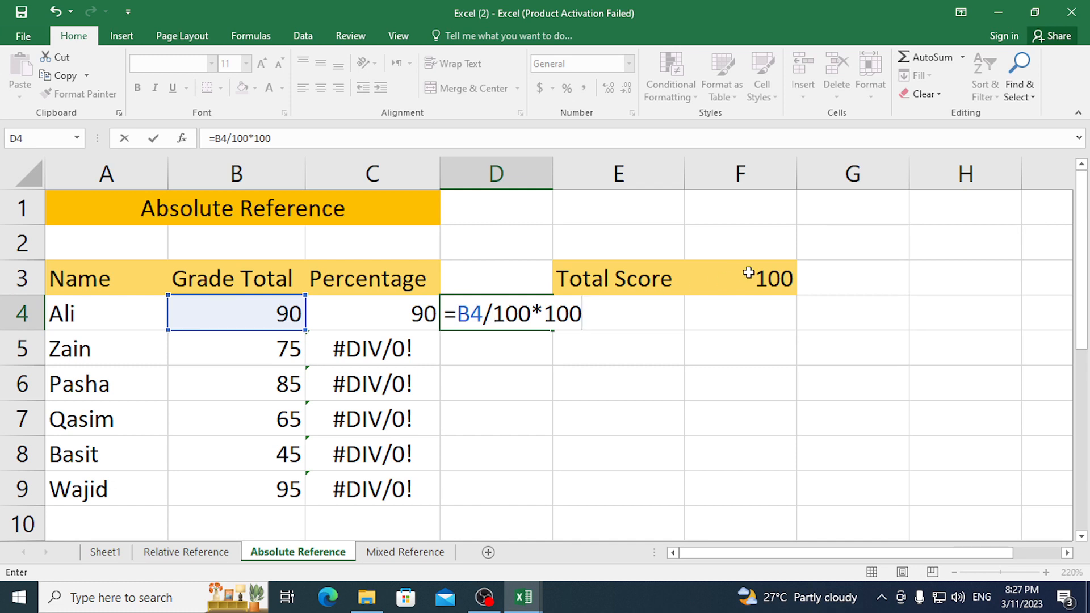
key("Return")
left_click(522, 311)
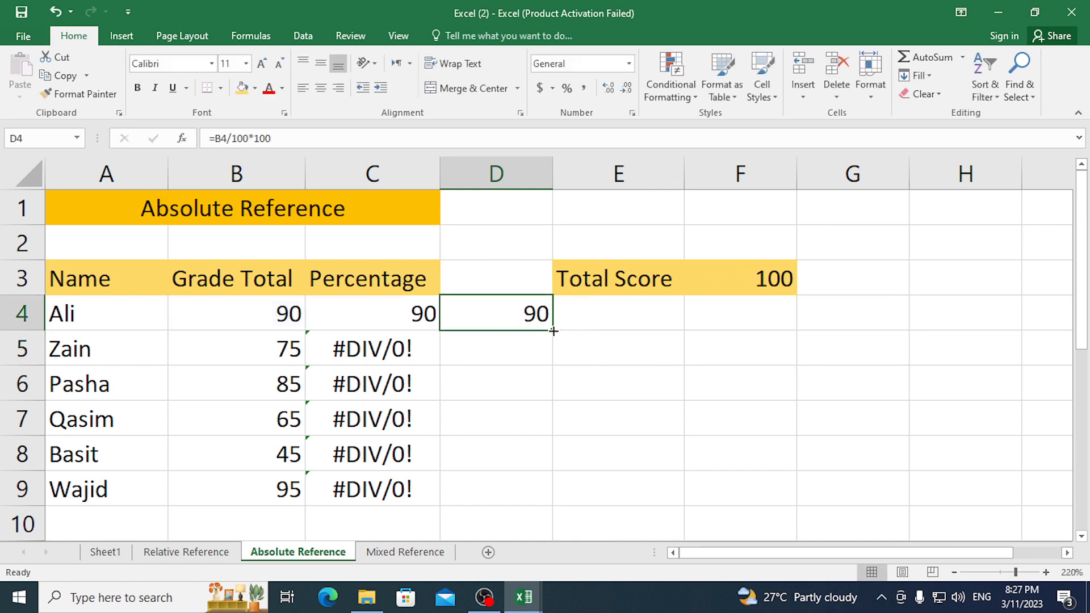
left_click_drag(554, 330, 545, 500)
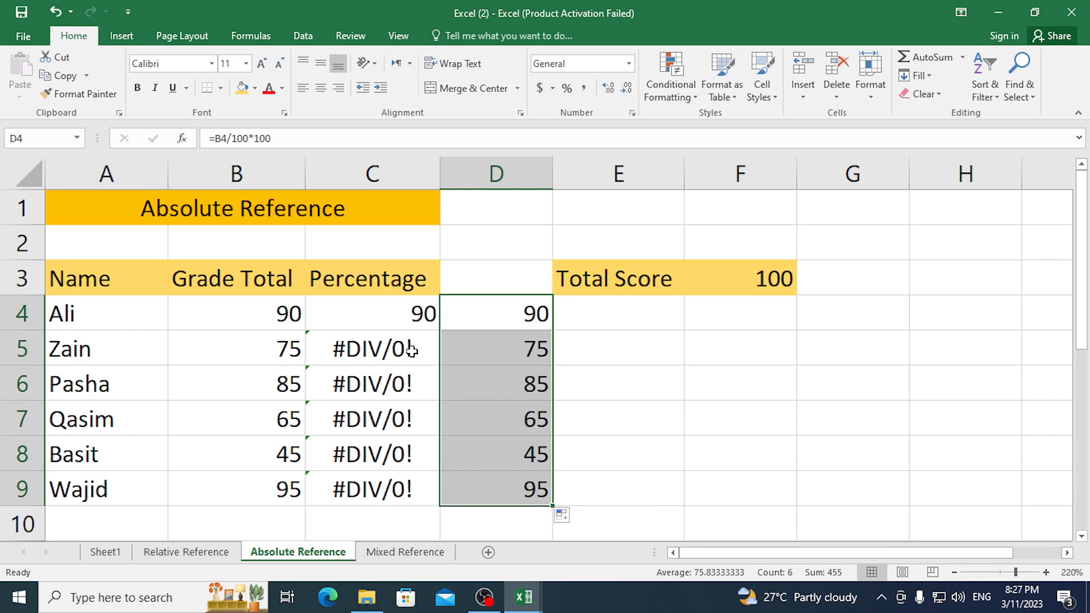
left_click(760, 359)
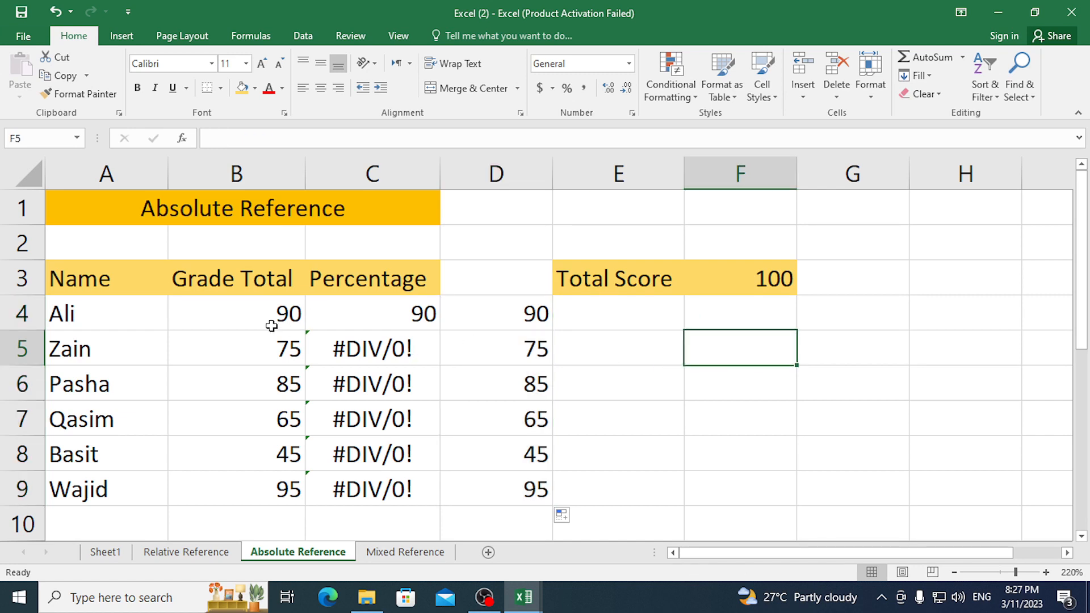
Compare the references in the C4 percentage formula with the fixed total score formulas in D4, D5 and D9.
double_click(367, 312)
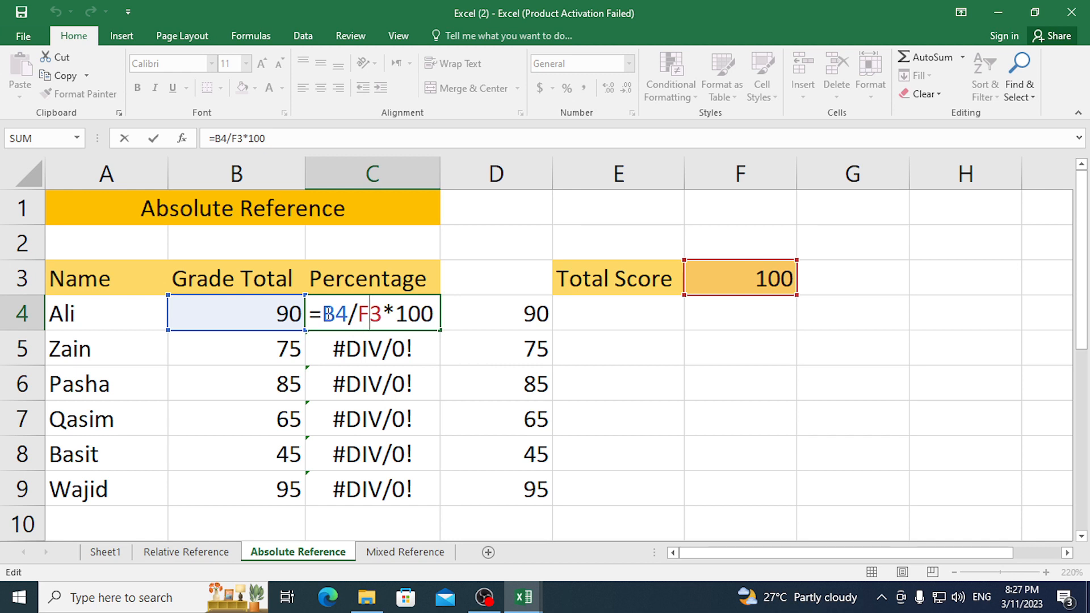
key("Escape")
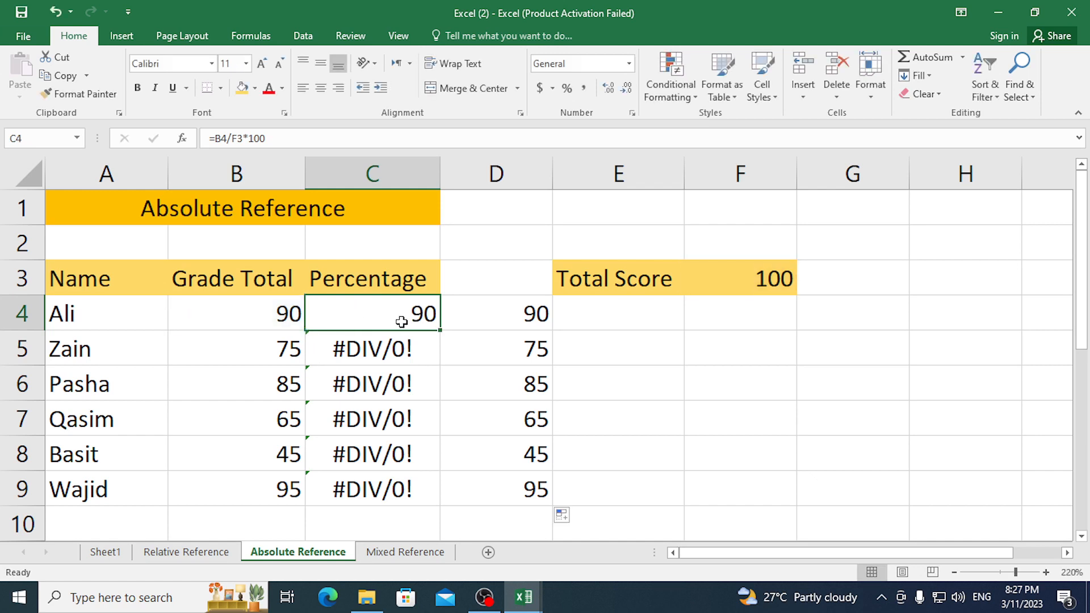
double_click(491, 318)
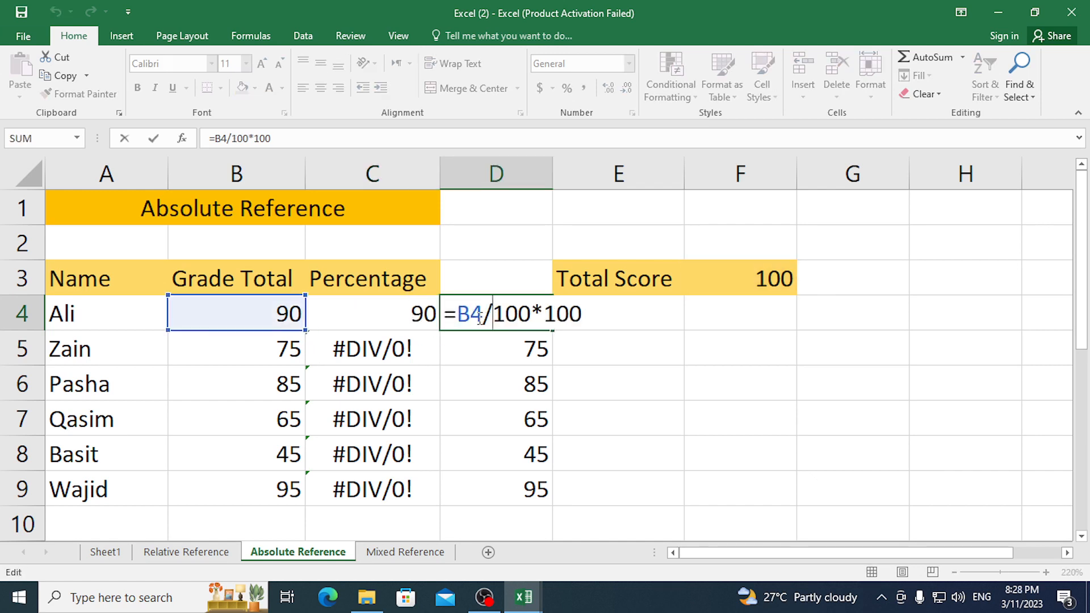
key("Escape")
left_click(483, 352)
double_click(483, 352)
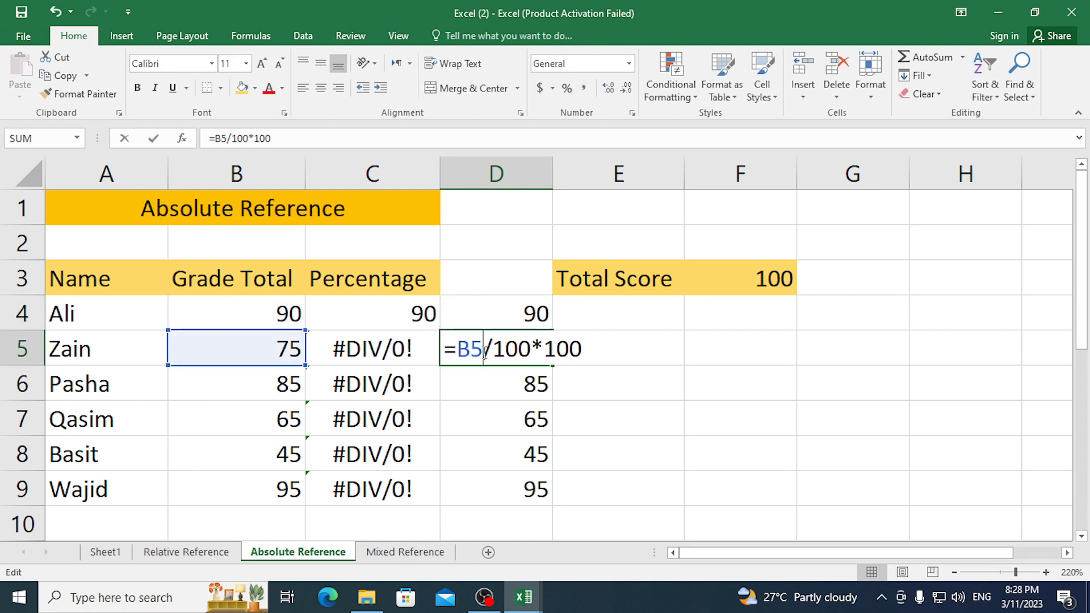
key("Escape")
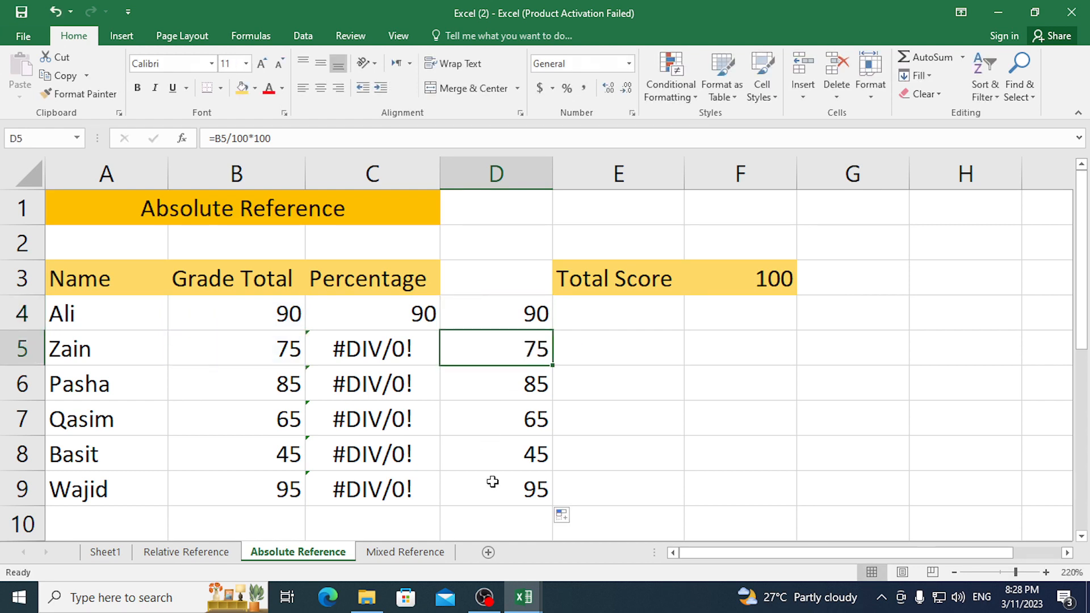
double_click(492, 481)
key("Escape")
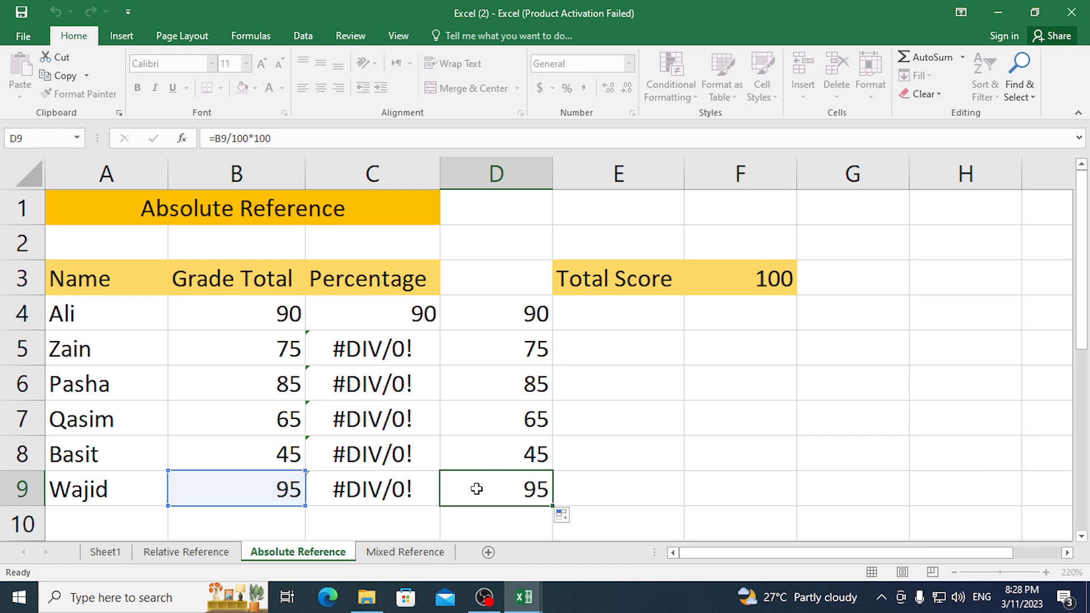
double_click(415, 314)
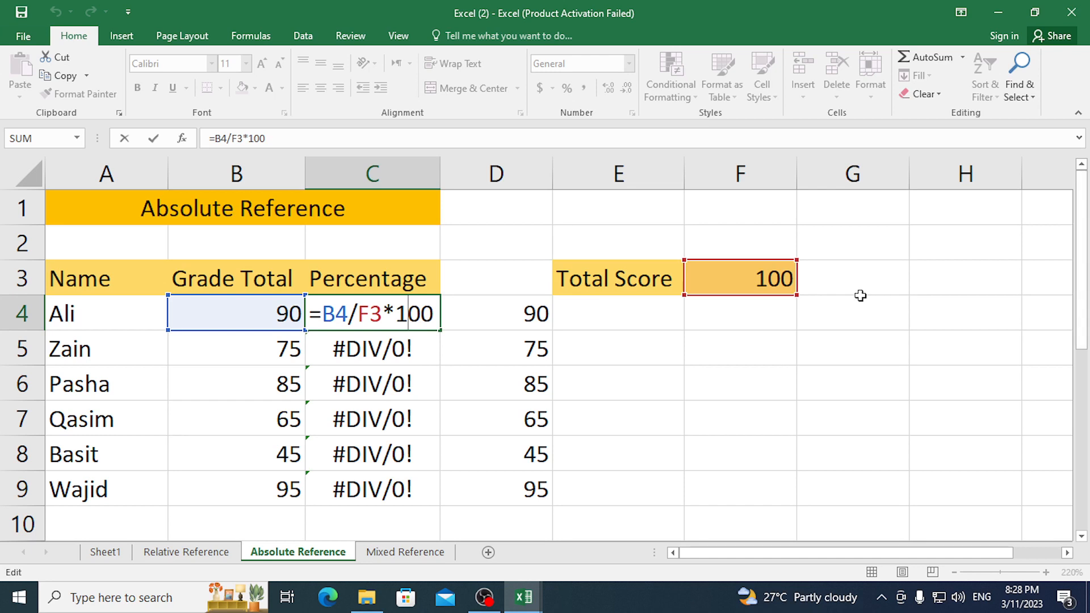
key("ctrl+Return")
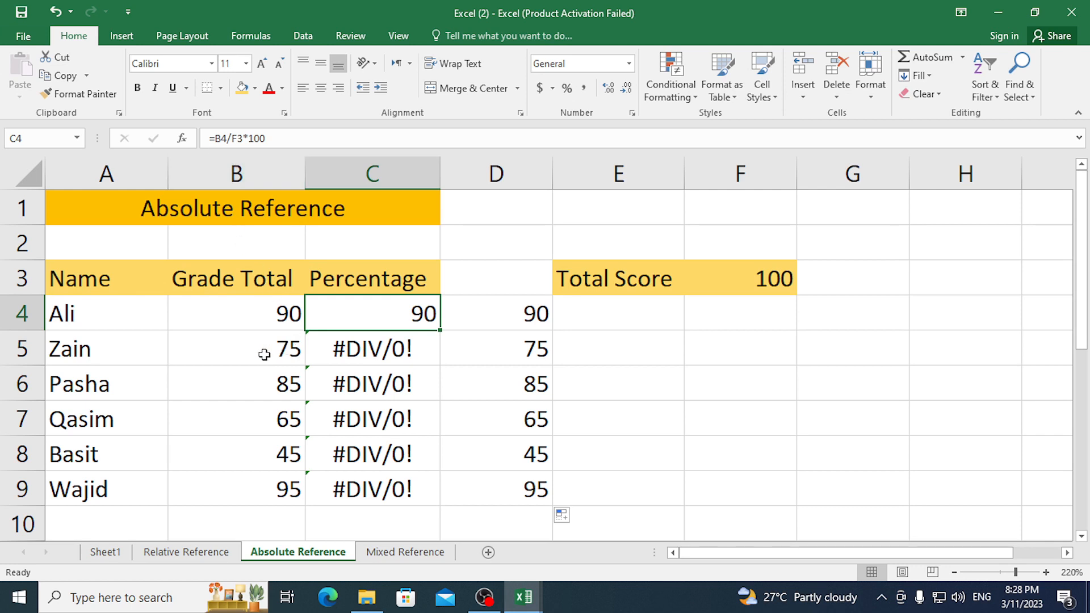
double_click(345, 319)
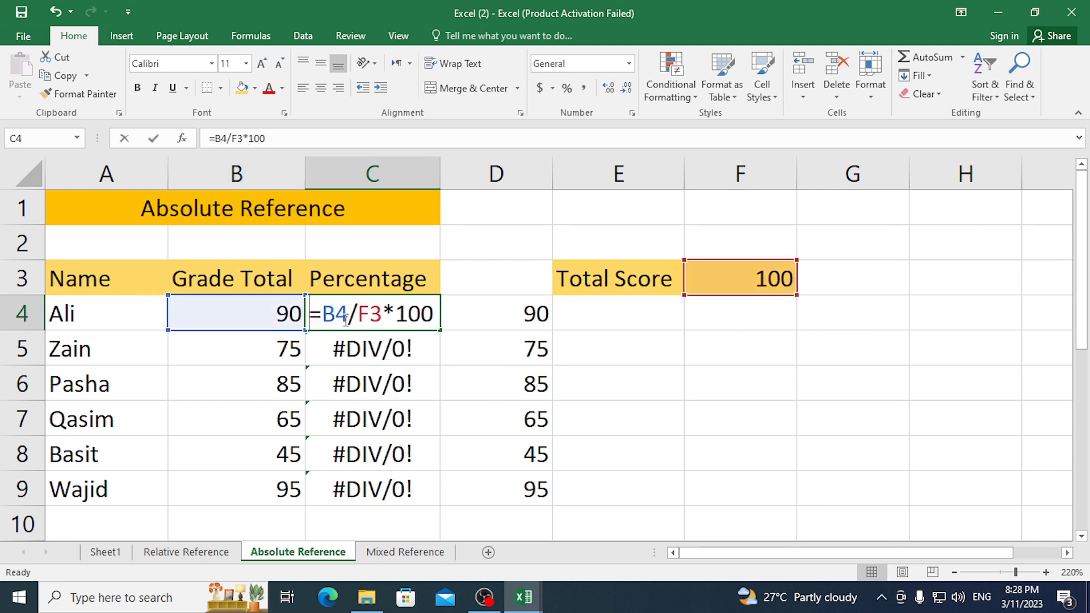
key("Escape")
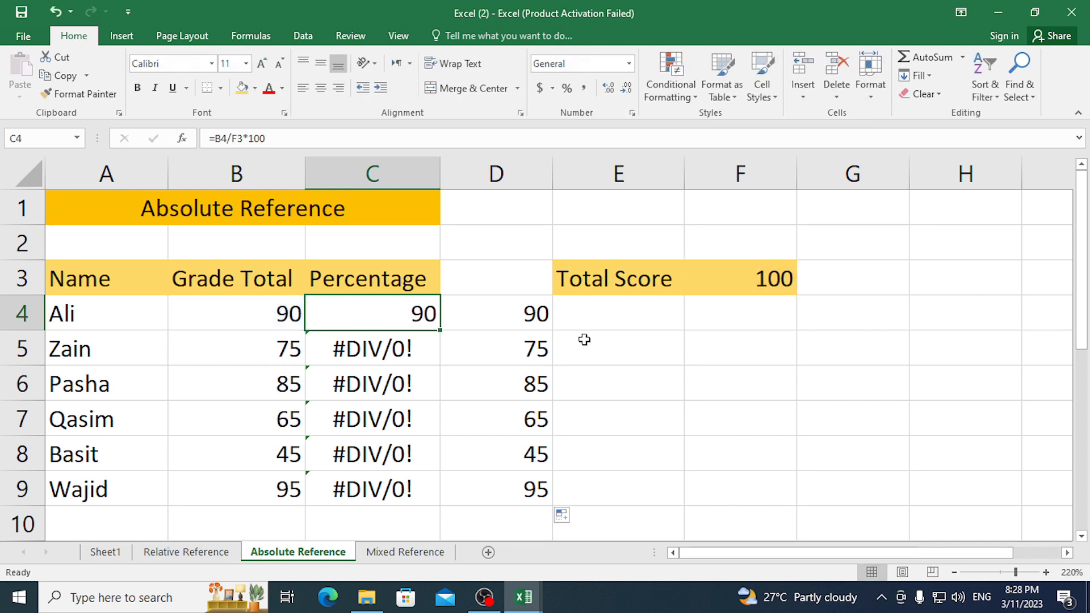
Enter 100 in F4 as a trial divisor for the C5 formula, then clear F4 again.
left_click(737, 321)
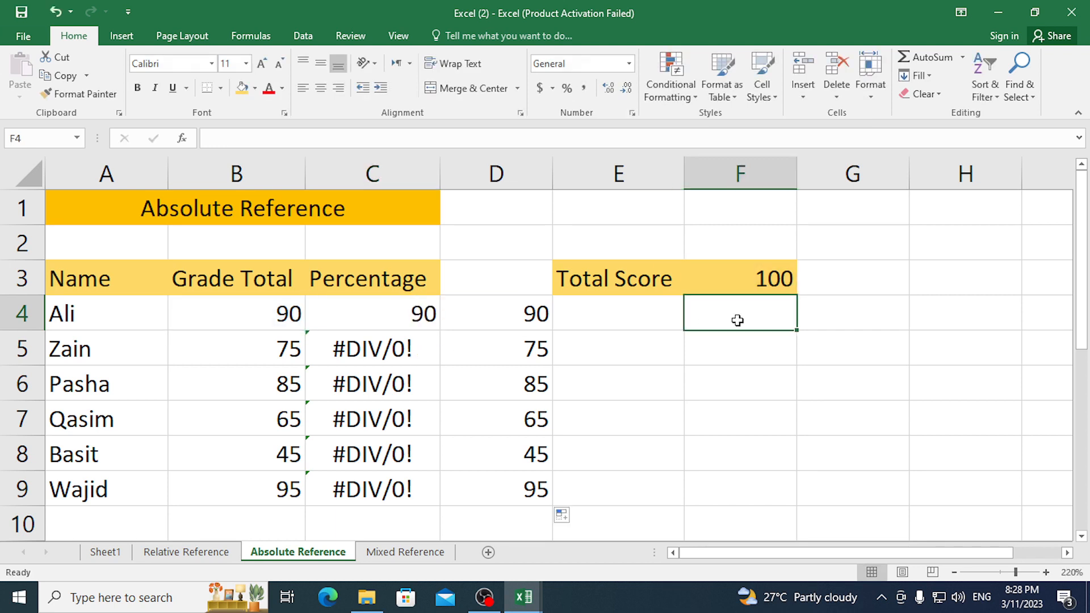
type("100")
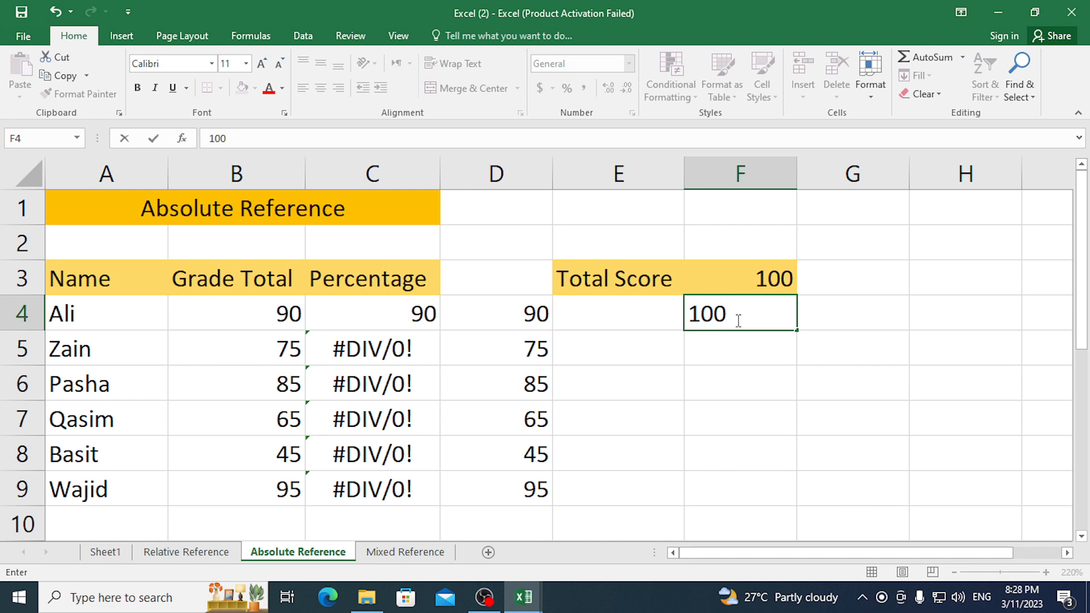
key("Return")
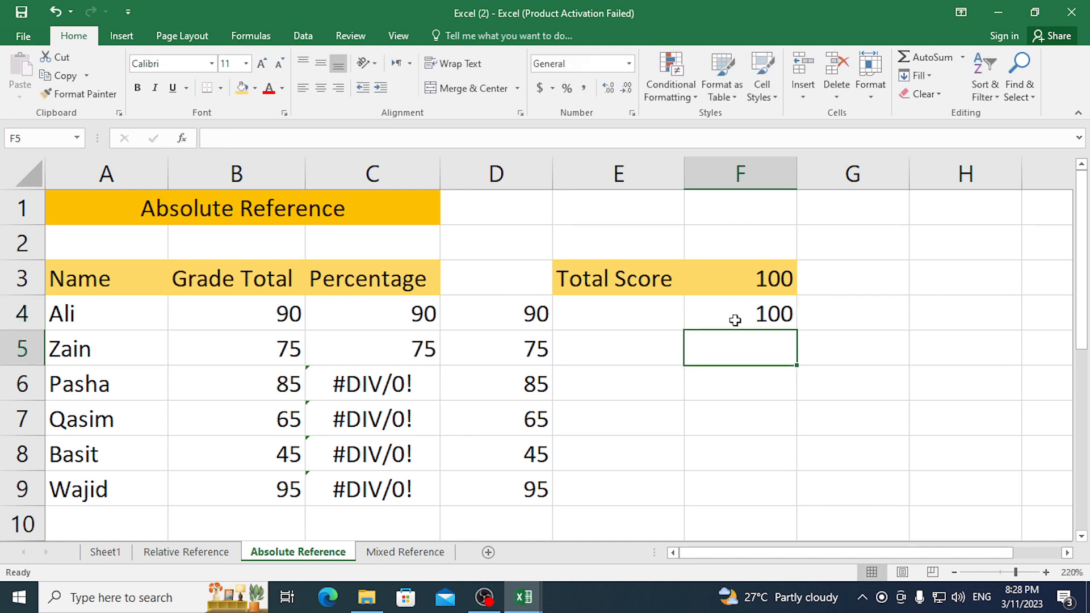
left_click(701, 314)
key("Delete")
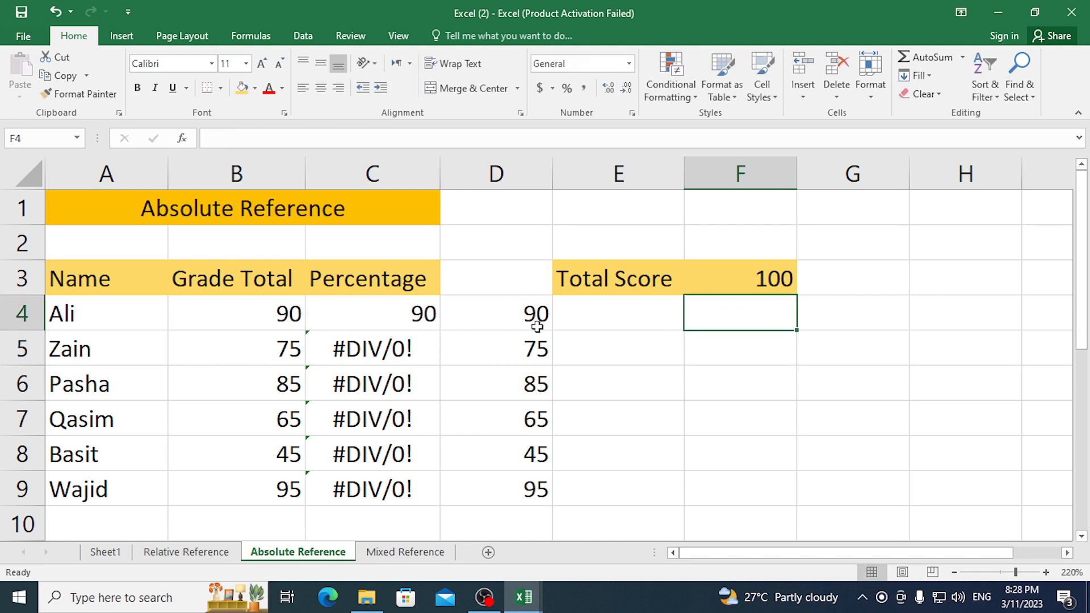
Examine how the total score reference shifts in the copied percentage formulas in C5, C7 and C8.
double_click(423, 340)
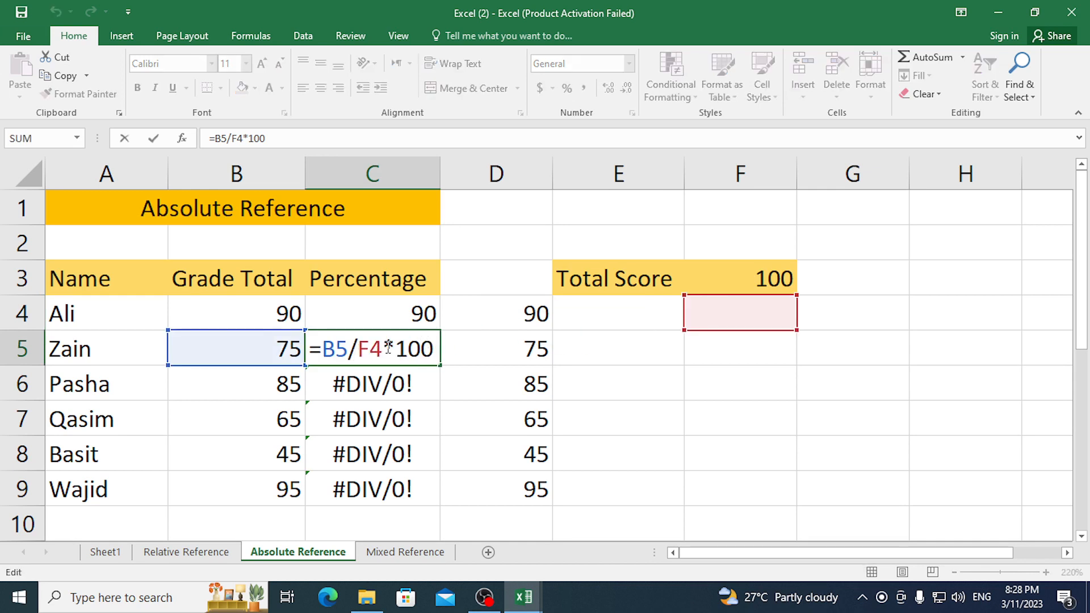
key("Escape")
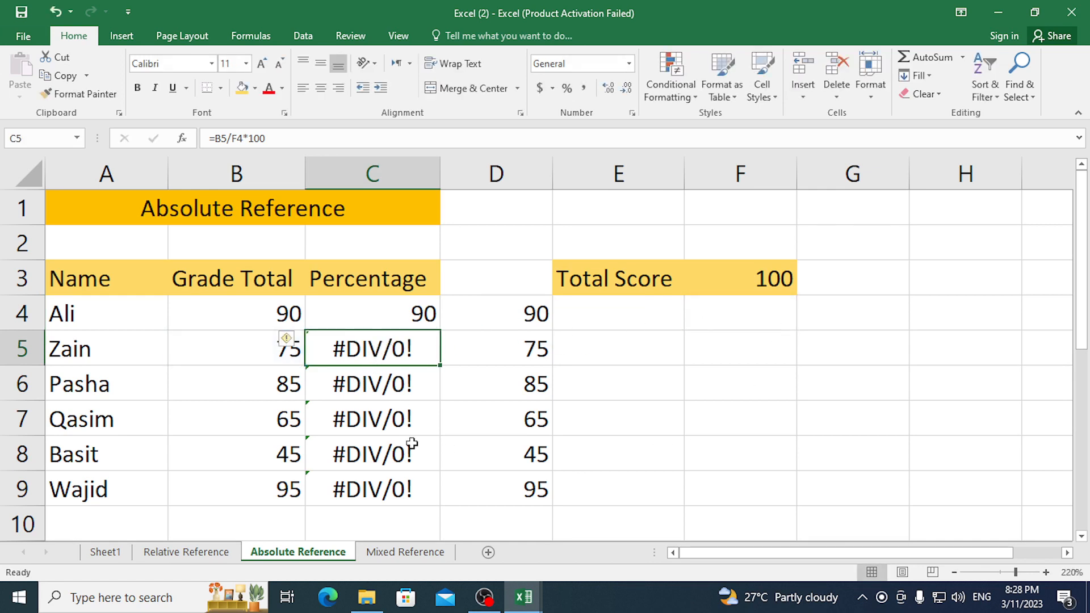
left_click(413, 423)
double_click(413, 423)
key("Escape")
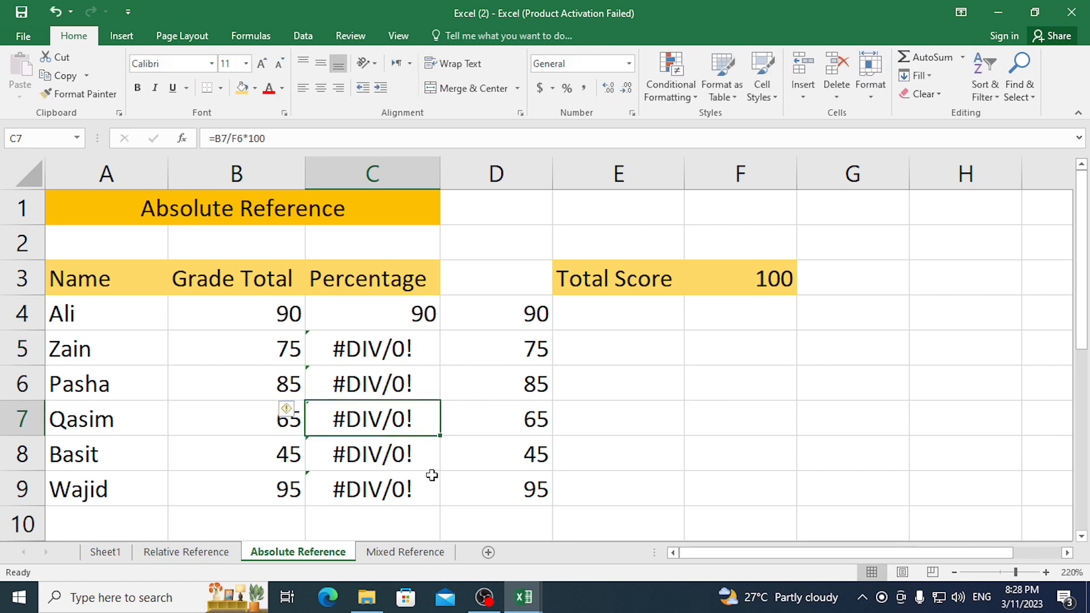
double_click(433, 459)
key("Escape")
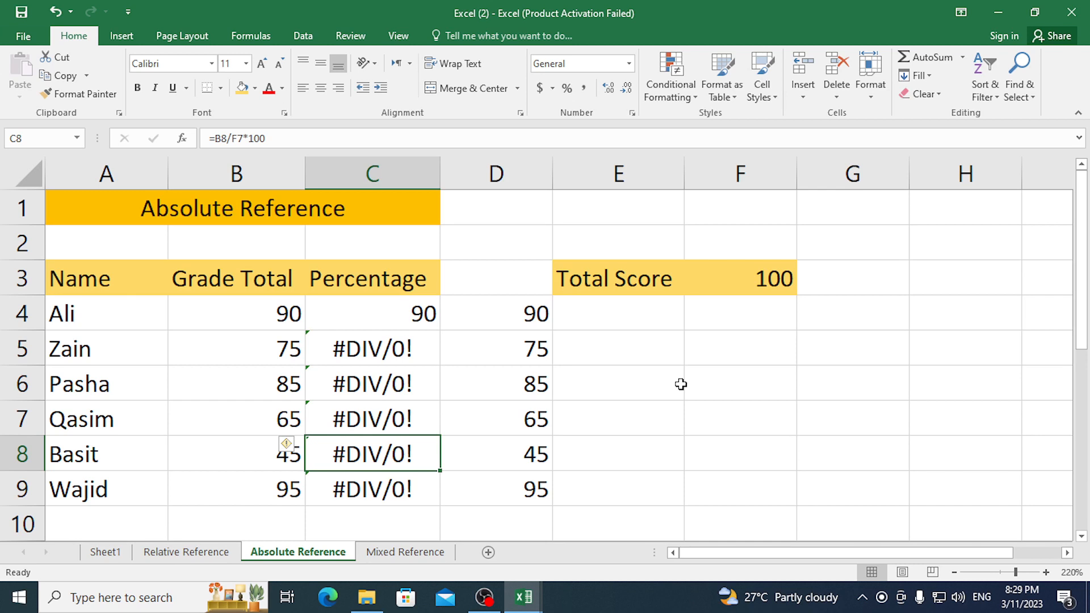
Make the total score reference in the C4 formula absolute, so that it reads =B4/$F$3*100.
double_click(397, 314)
key("Left")
key("Left")
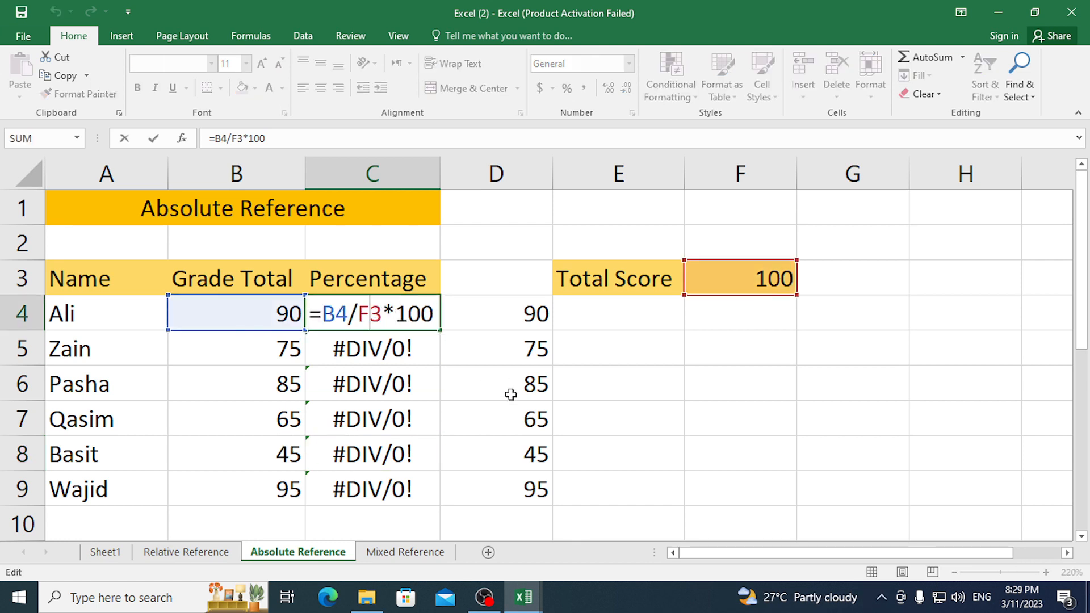
key("F4")
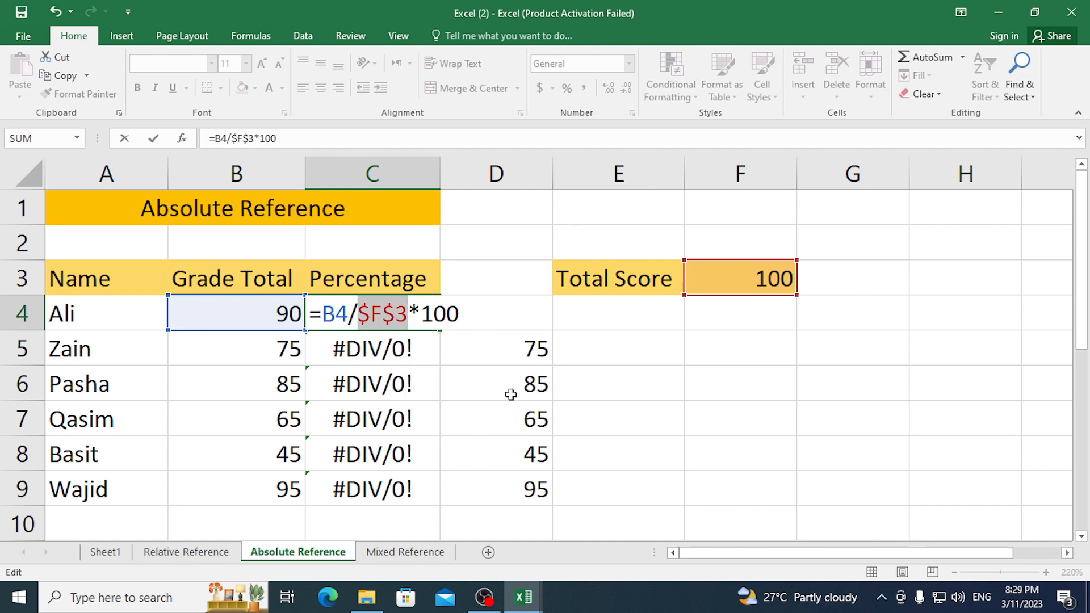
key("Return")
Enter the percentage formula =B4/F3*100 with relative references in E4.
left_click(655, 322)
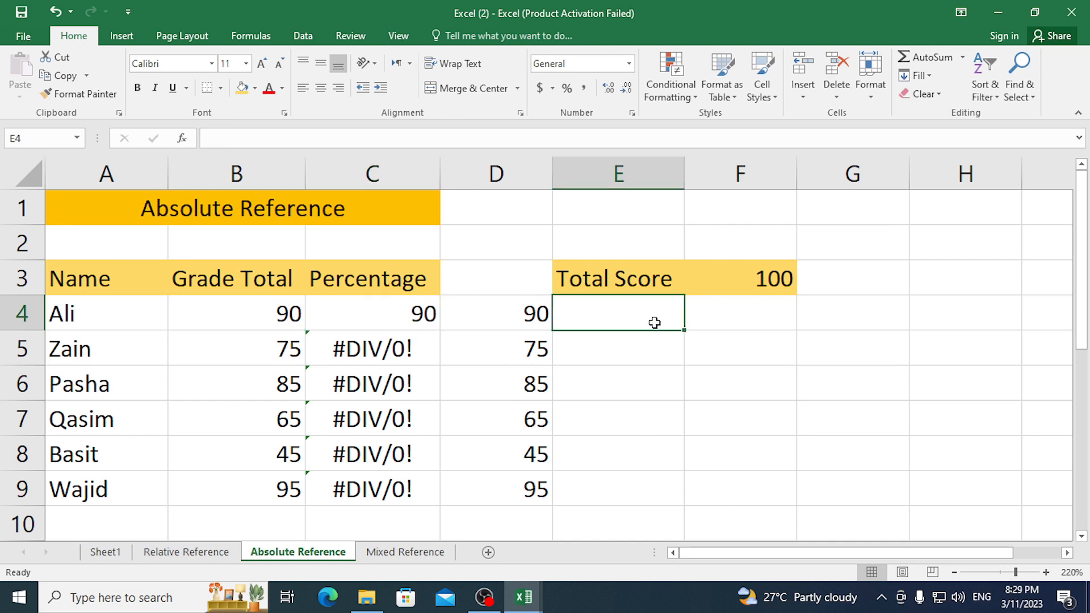
type("=")
key("Left")
key("Left")
key("Left")
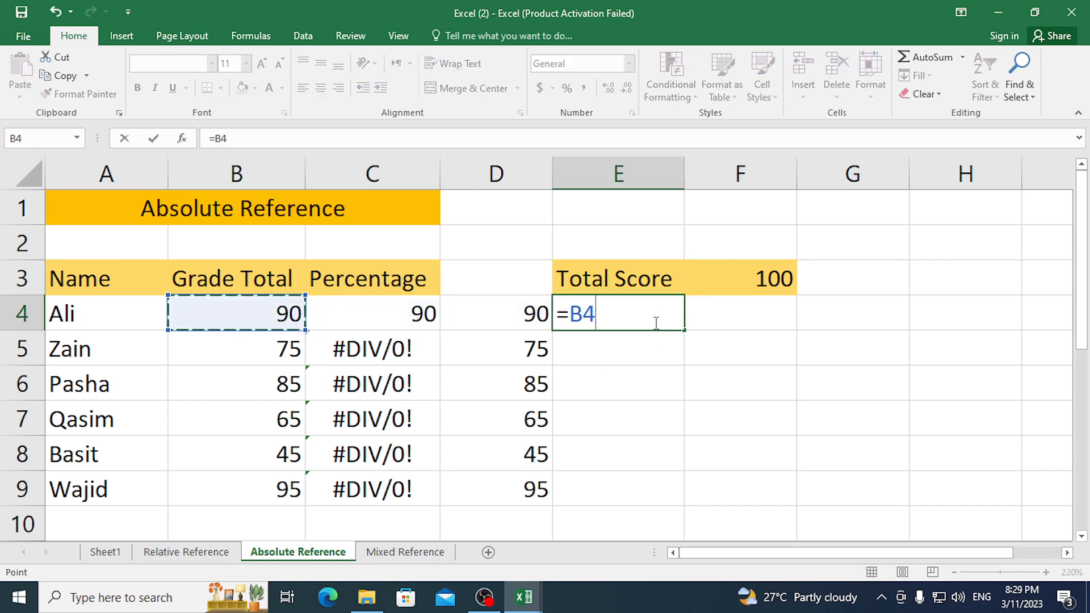
type("/")
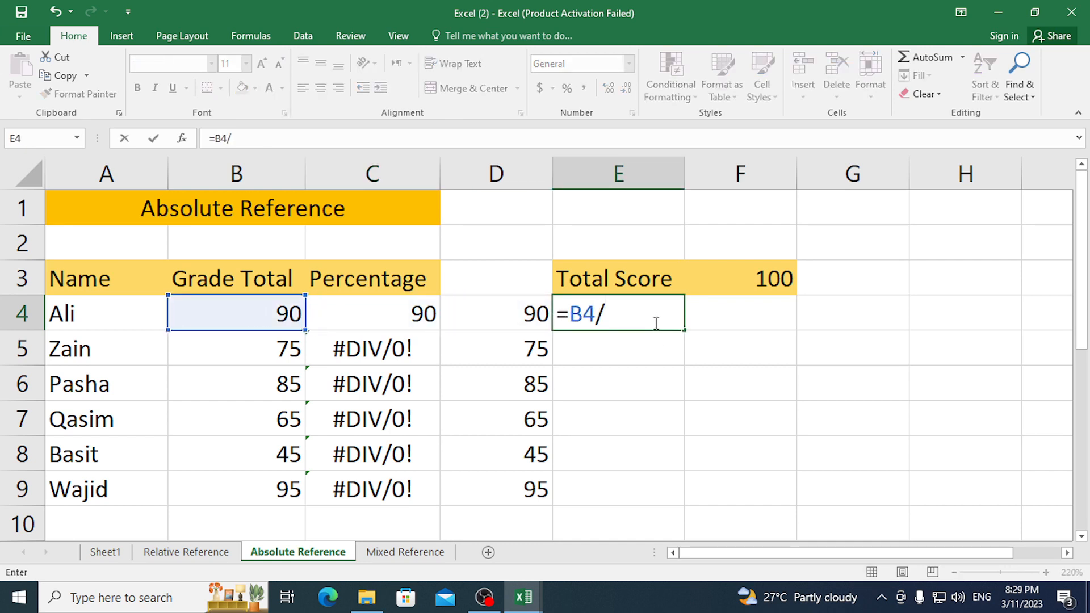
key("Left")
key("Left")
key("Up")
key("Right")
key("Right")
key("Right")
key("Right")
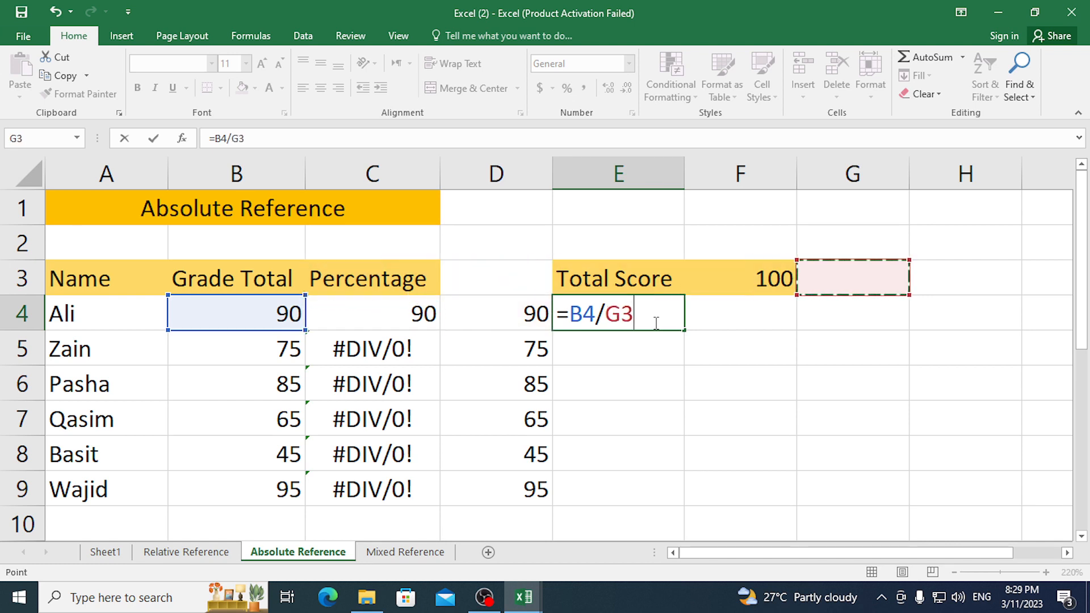
key("Left")
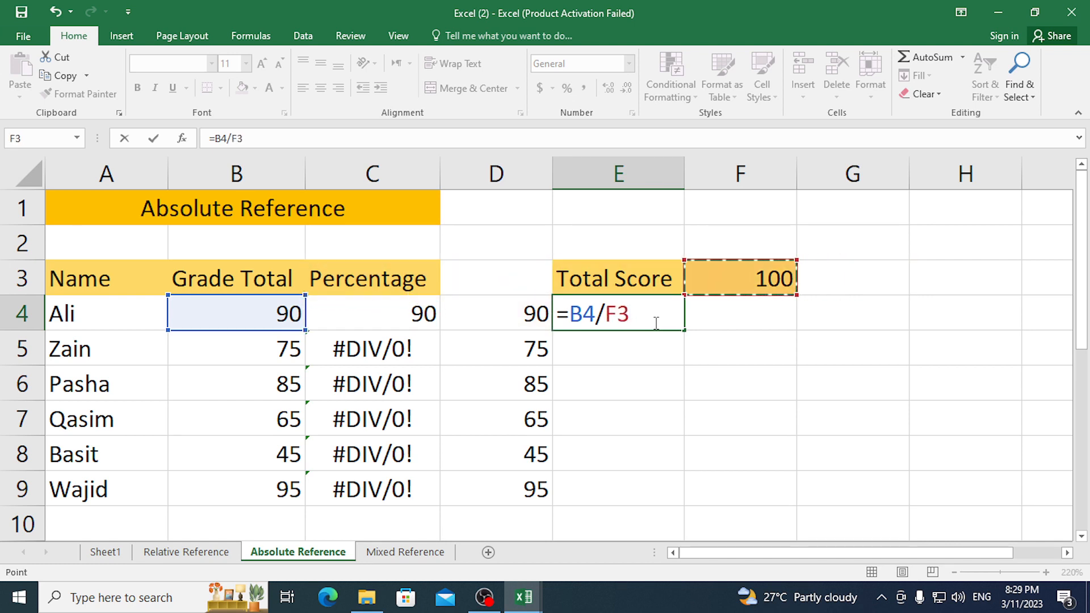
type("*1")
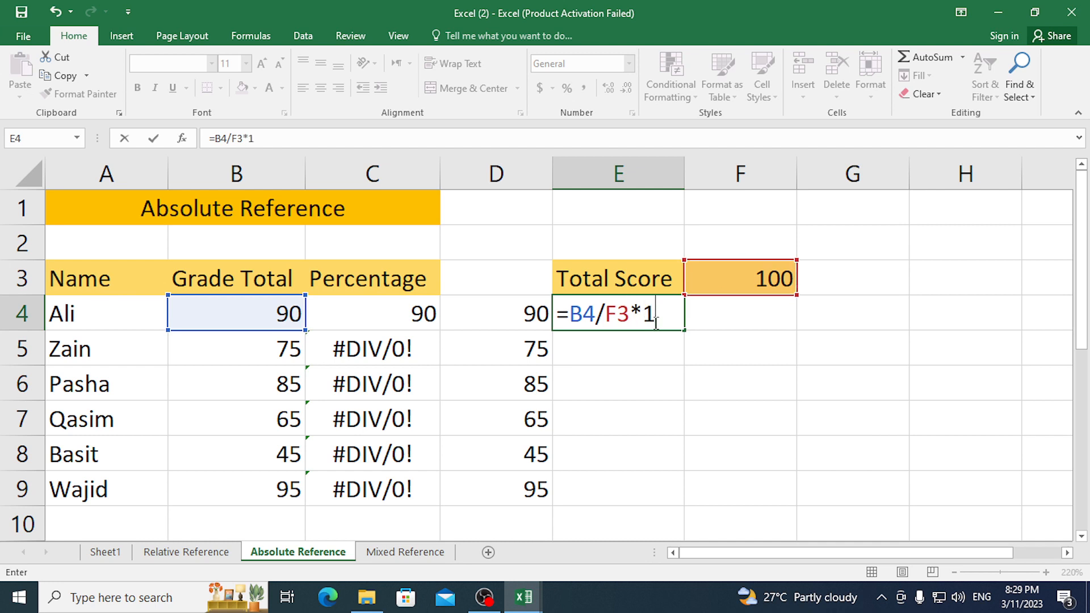
type("00")
key("Return")
Copy the relative formula in E4 down through E9, then clear the copies in E5:E9.
left_click(641, 325)
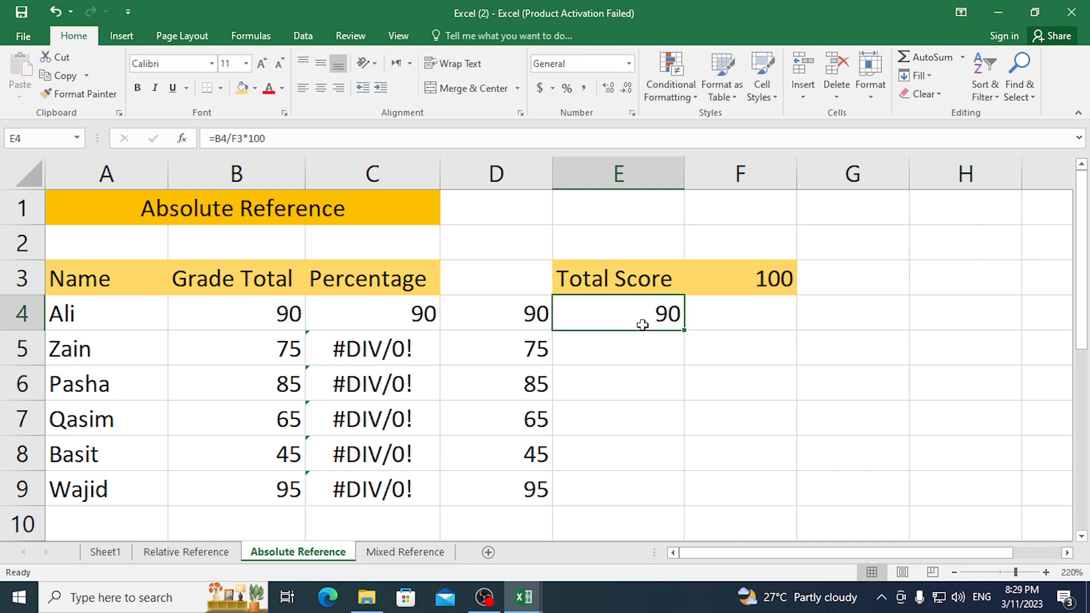
left_click_drag(684, 330, 683, 495)
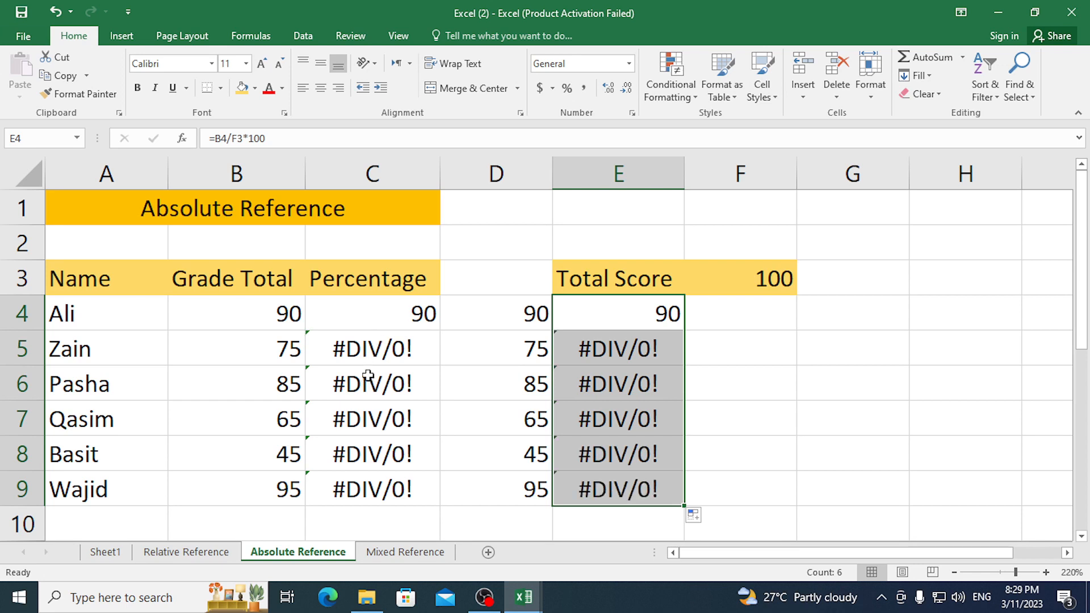
left_click(760, 345)
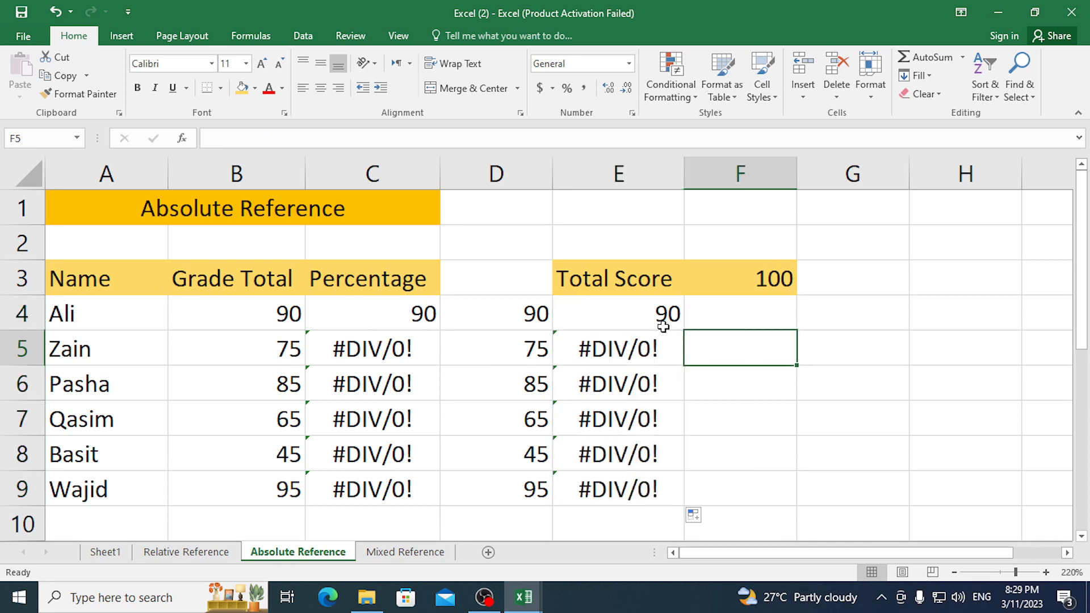
left_click_drag(681, 341, 683, 485)
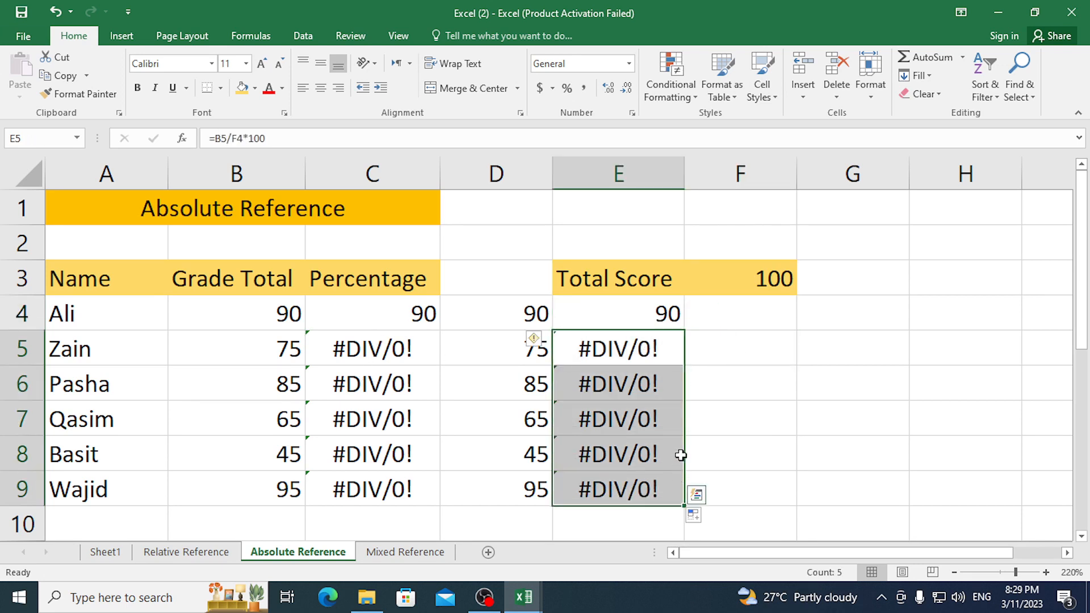
key("Delete")
Change the E4 formula to =B4/$F$3*100 with an absolute total score reference and copy it down through E9.
double_click(645, 314)
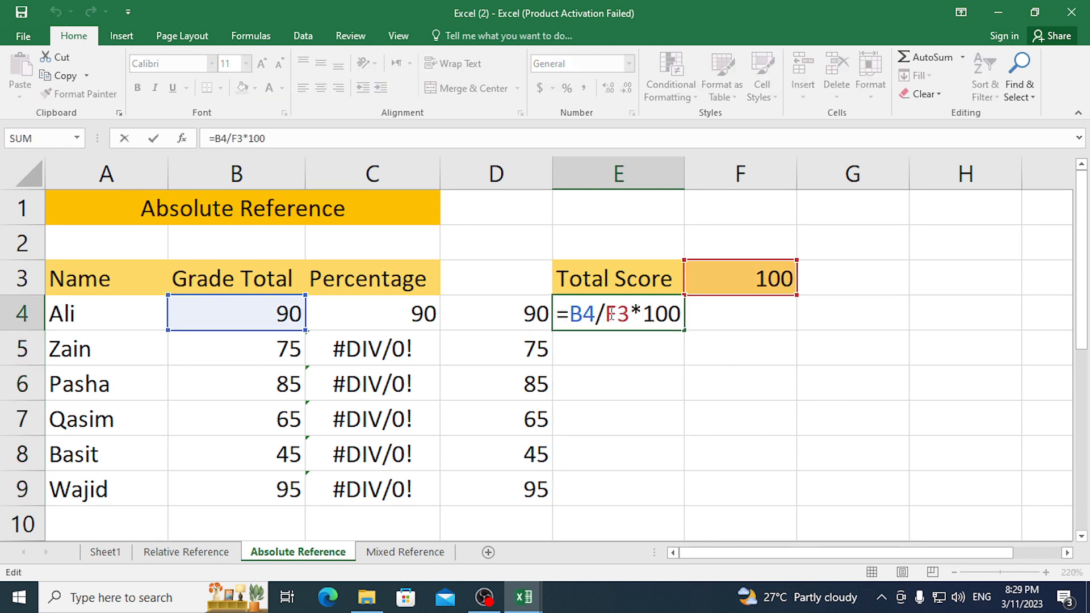
left_click(610, 314)
key("F4")
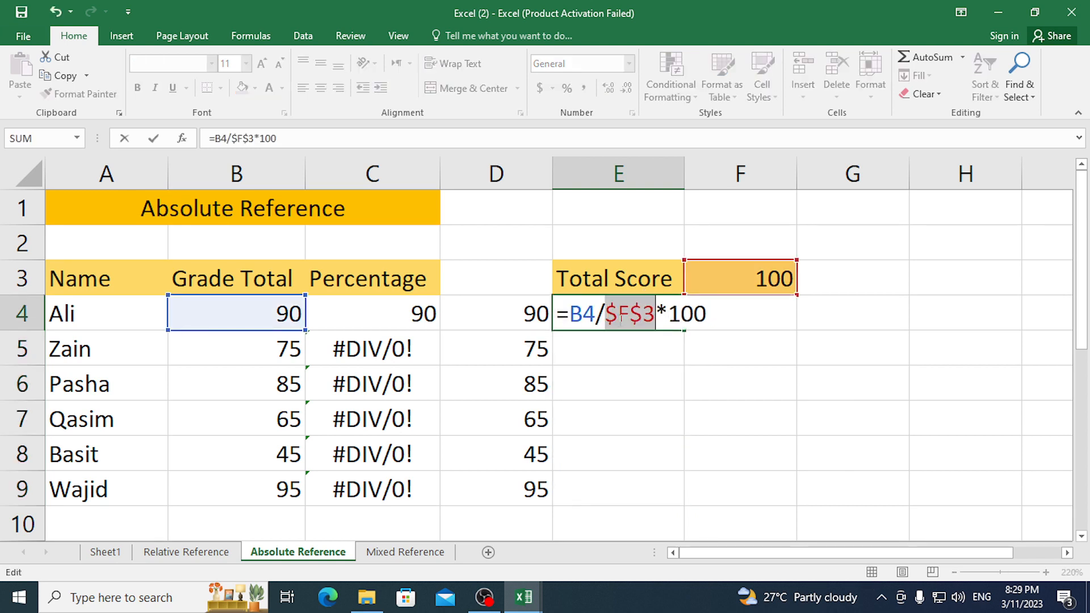
key("Return")
left_click(632, 321)
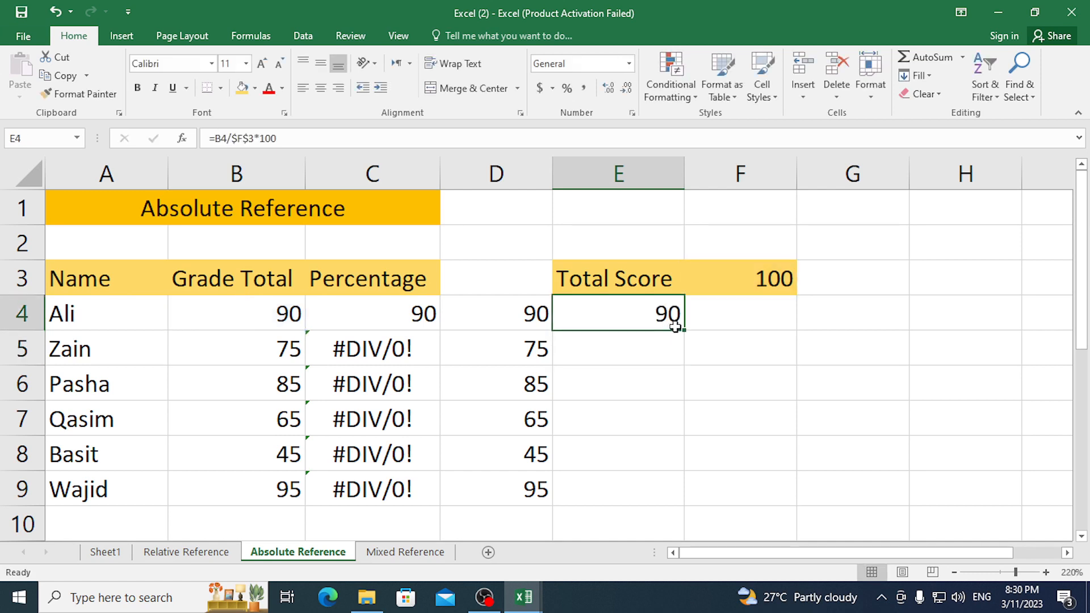
left_click_drag(684, 332, 671, 504)
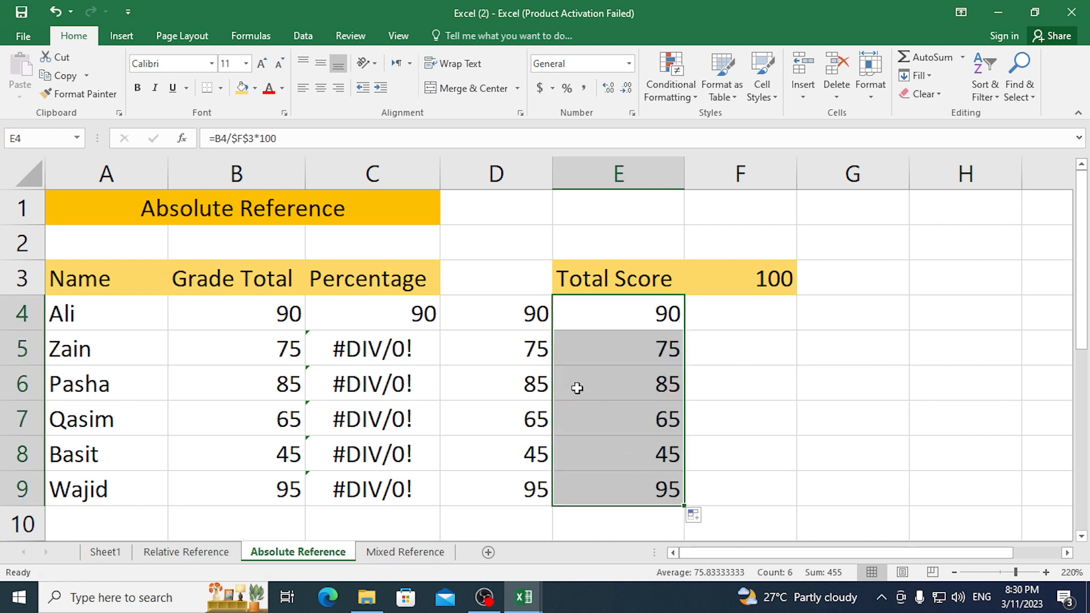
Inspect the formulas in E5, E6, E7 and E4 to compare their grade and total score references.
double_click(624, 347)
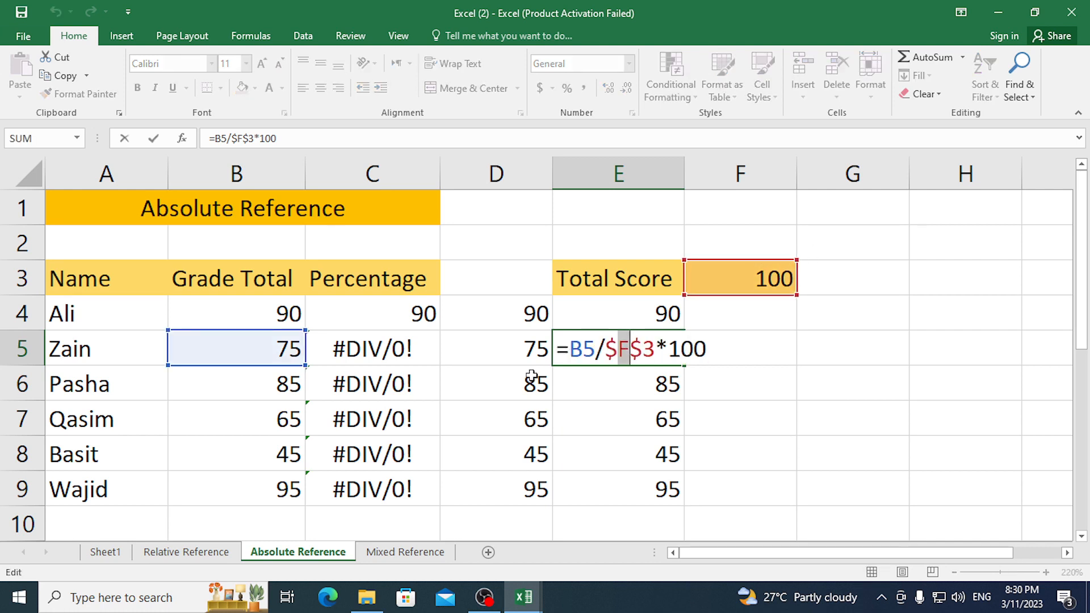
key("Return")
double_click(615, 382)
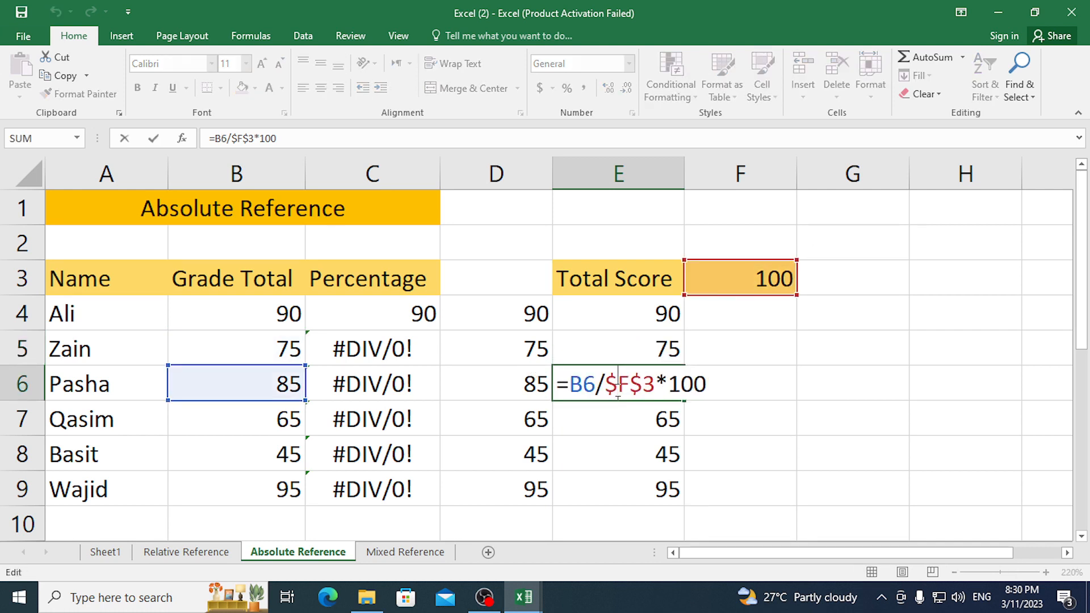
key("Escape")
left_click(644, 410)
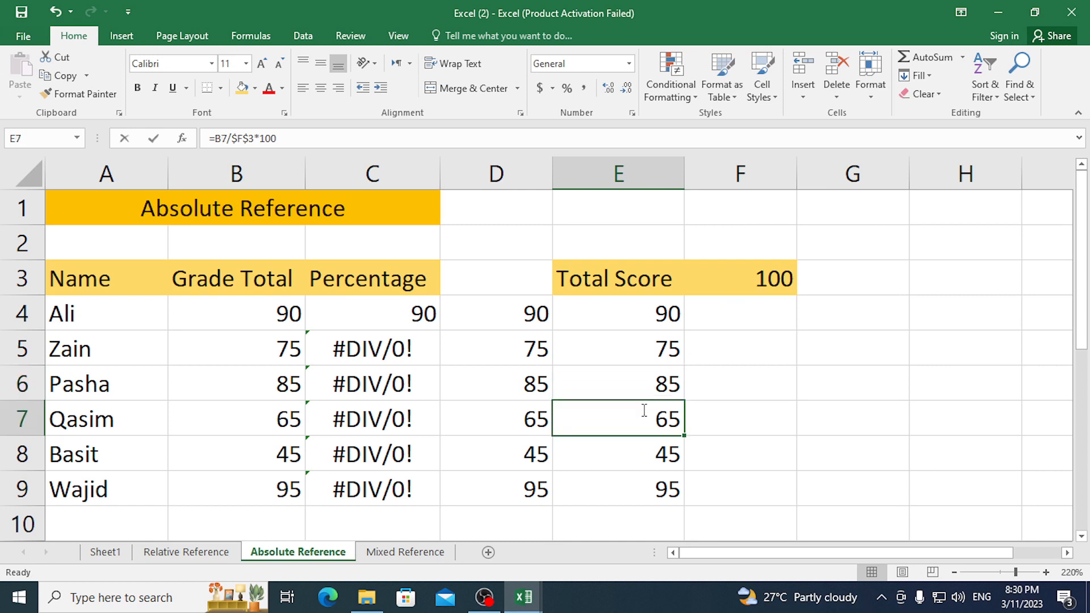
double_click(644, 410)
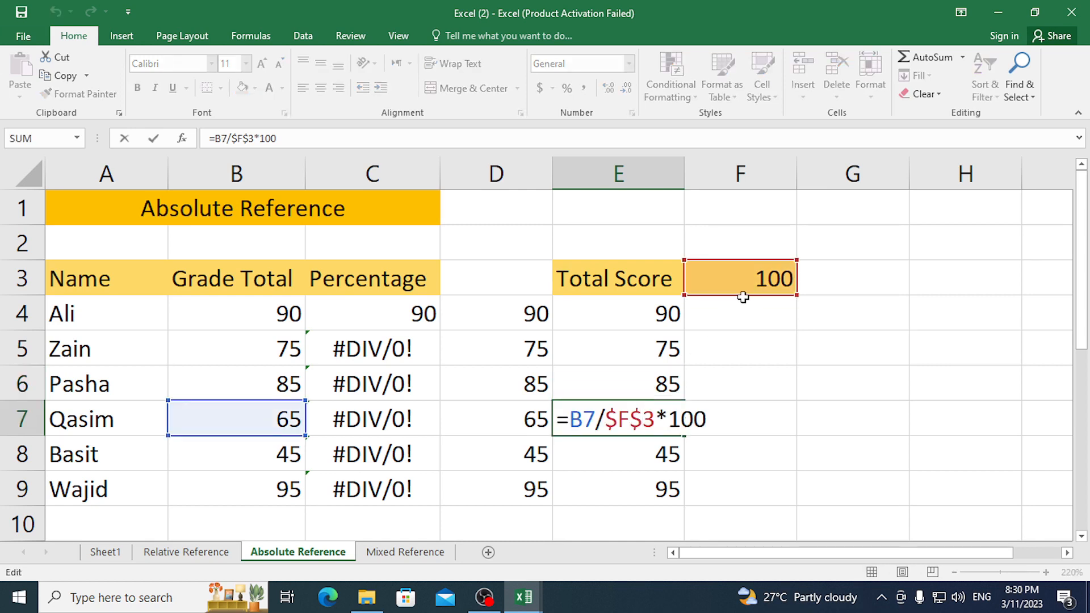
key("Escape")
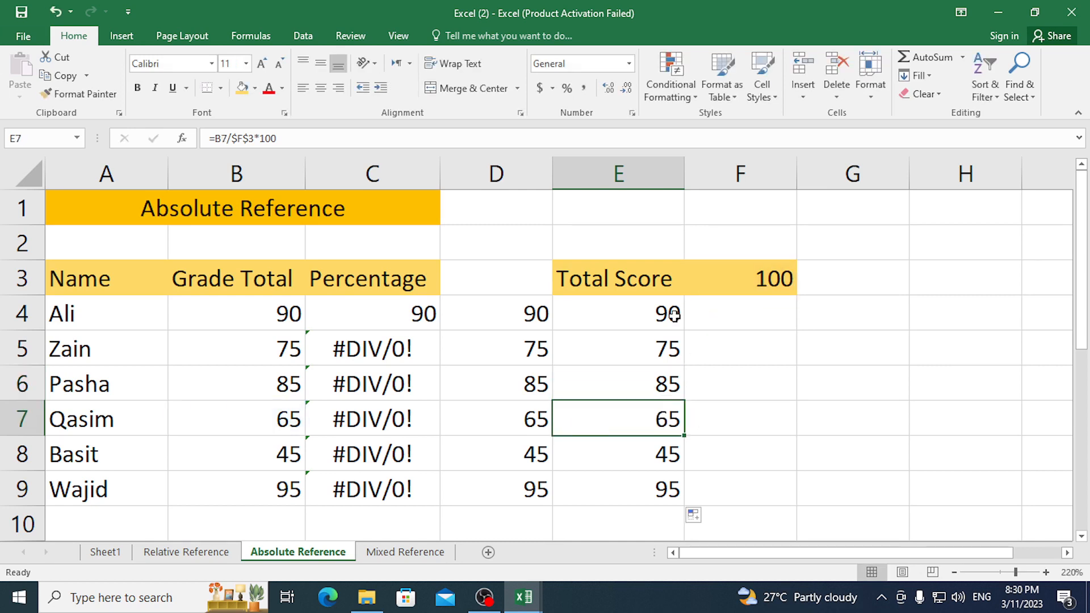
left_click(674, 315)
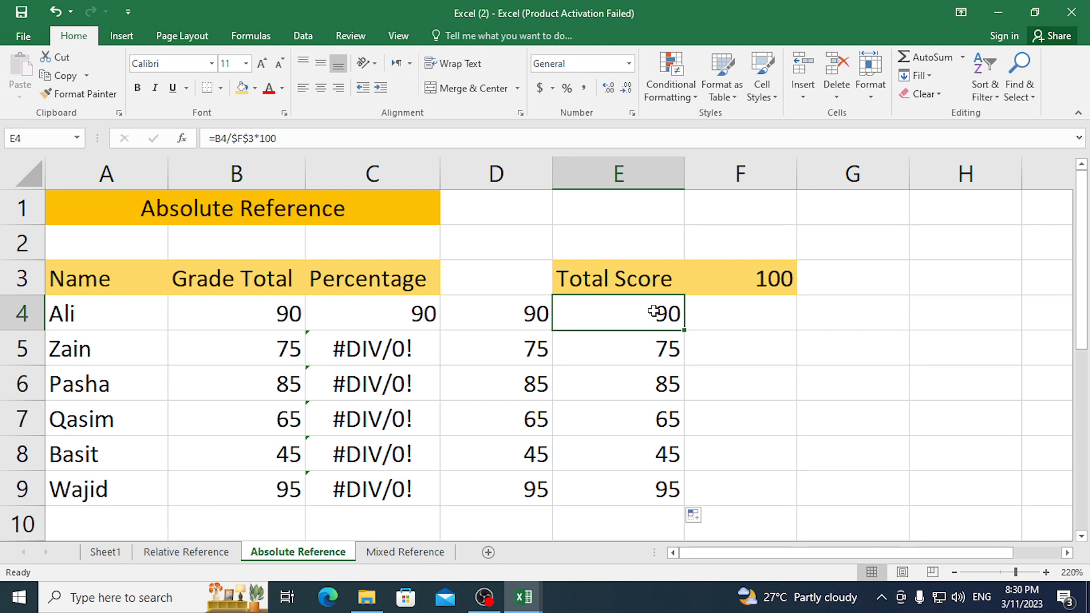
double_click(674, 316)
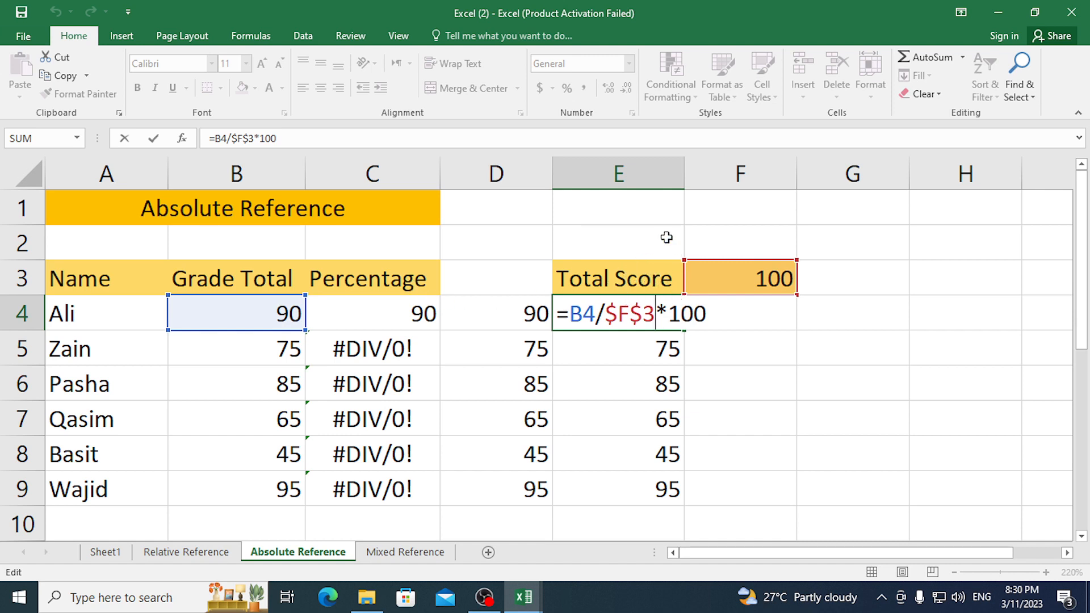
key("ctrl+Return")
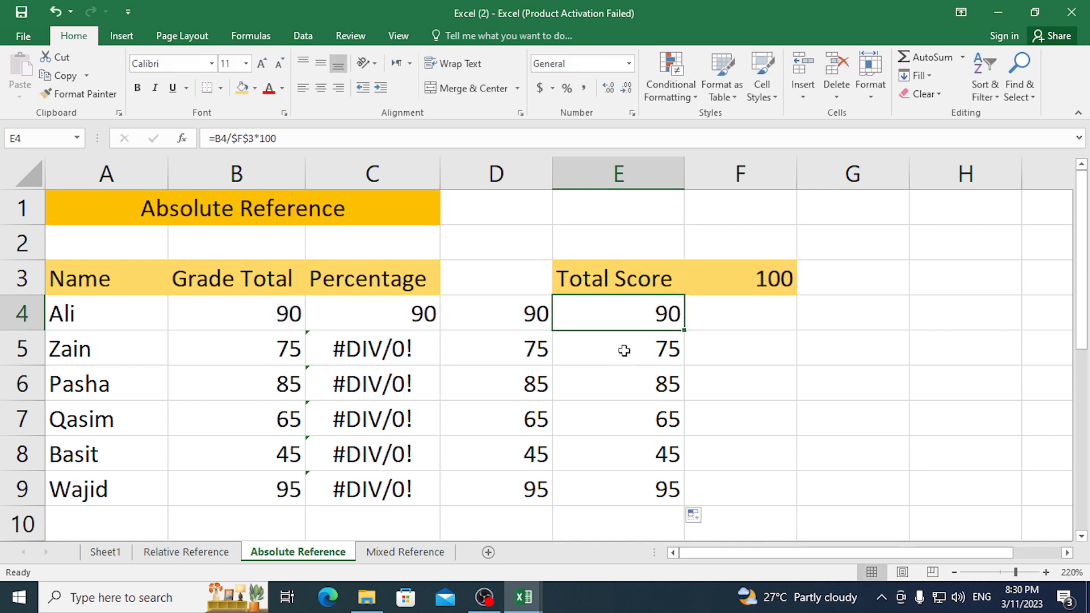
Copy the absolute-reference formula from E4 into the distant cell L7.
key("ctrl+c")
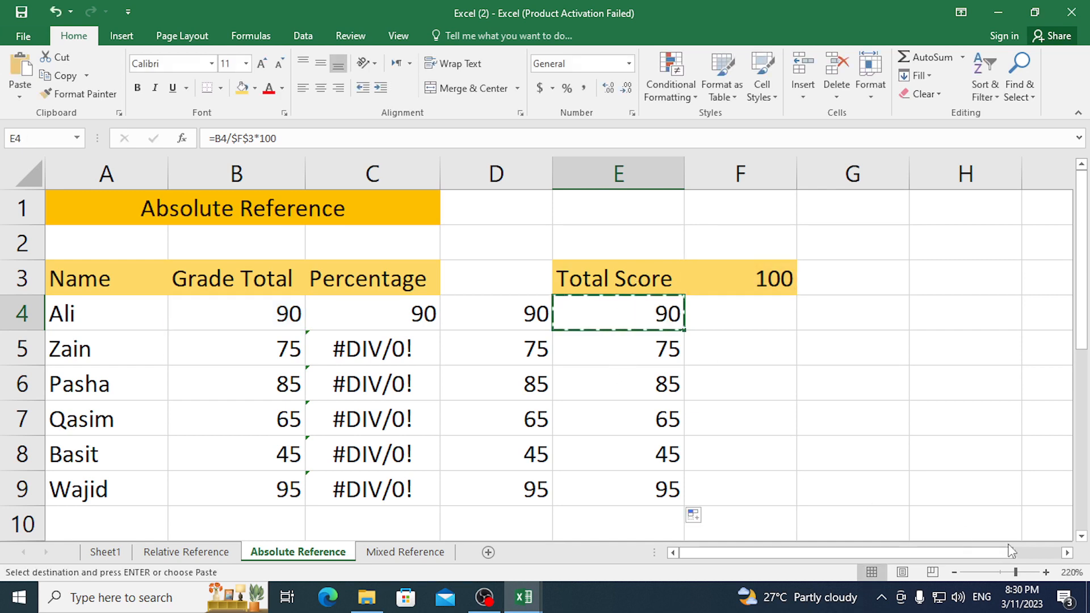
left_click(1066, 552)
left_click(1066, 552)
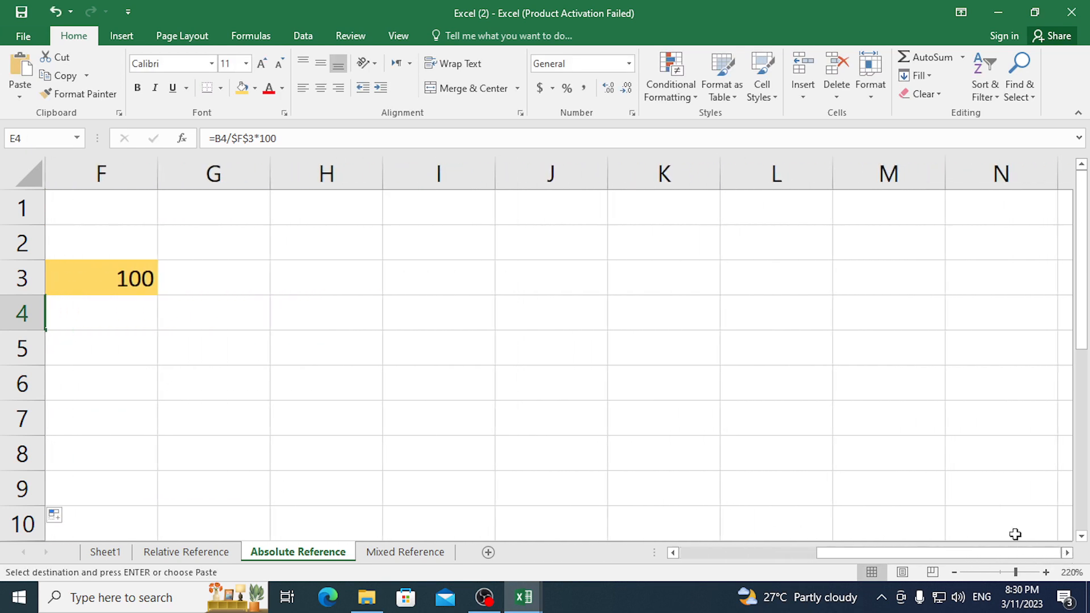
left_click(788, 409)
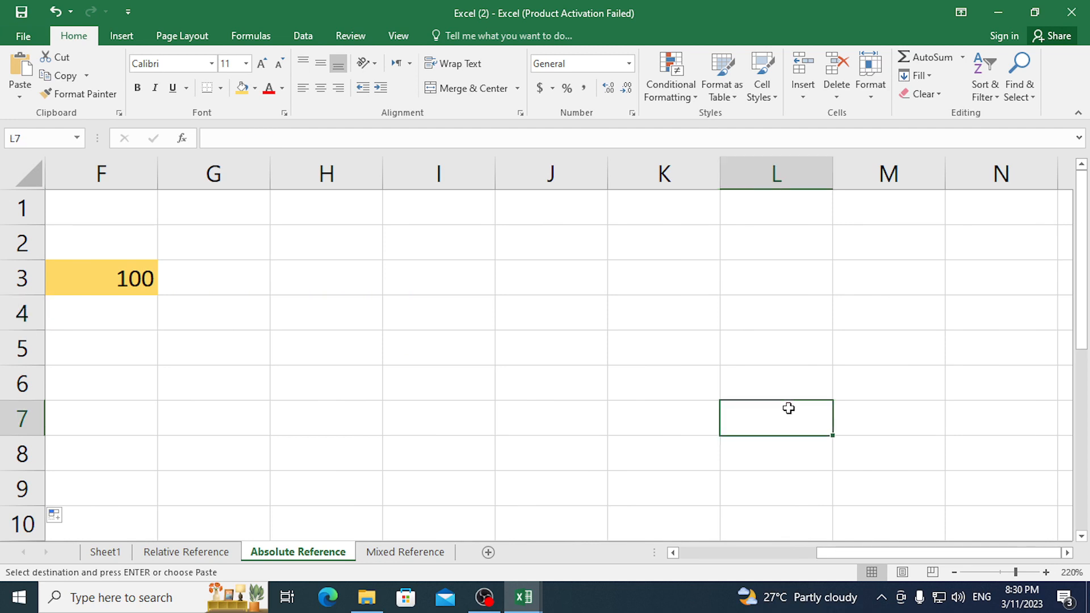
key("ctrl+v")
key("Up")
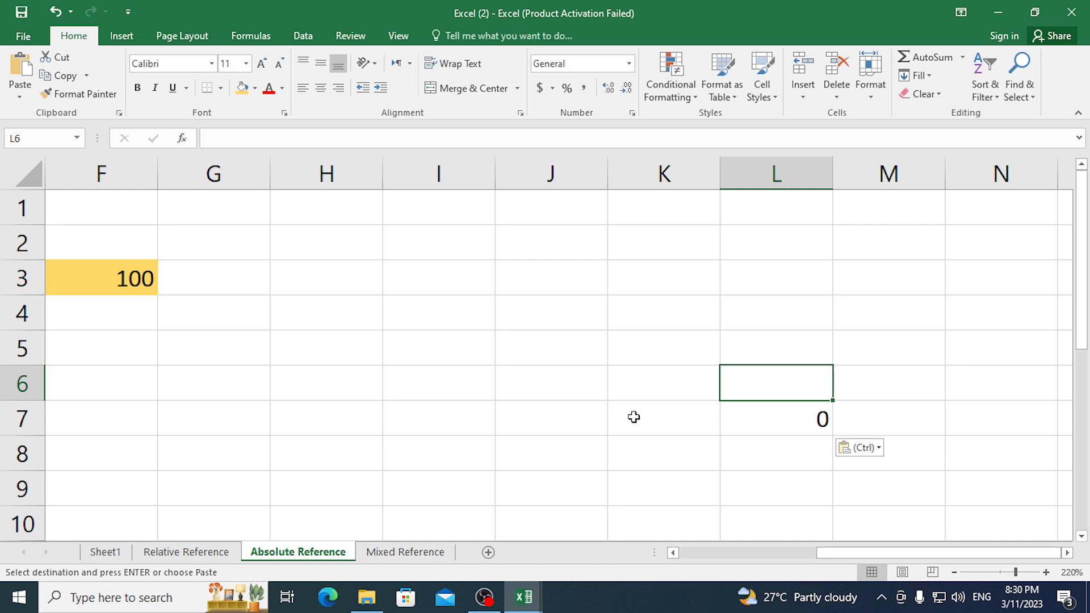
Highlight cells I7 and M6 with the gold fill colour.
left_click_drag(855, 550, 687, 537)
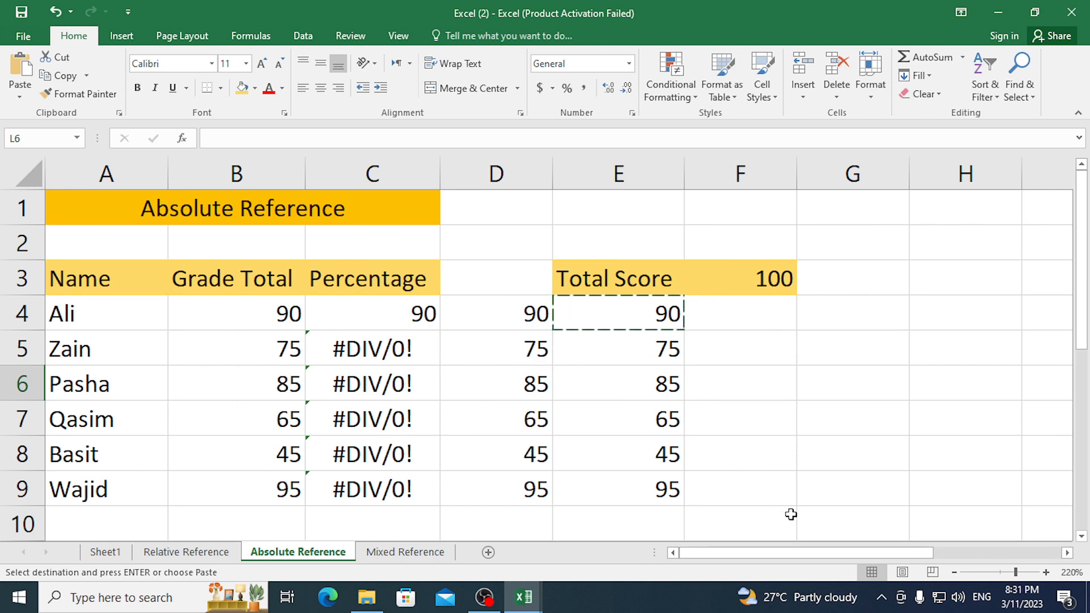
left_click_drag(833, 551, 982, 553)
left_click(806, 420)
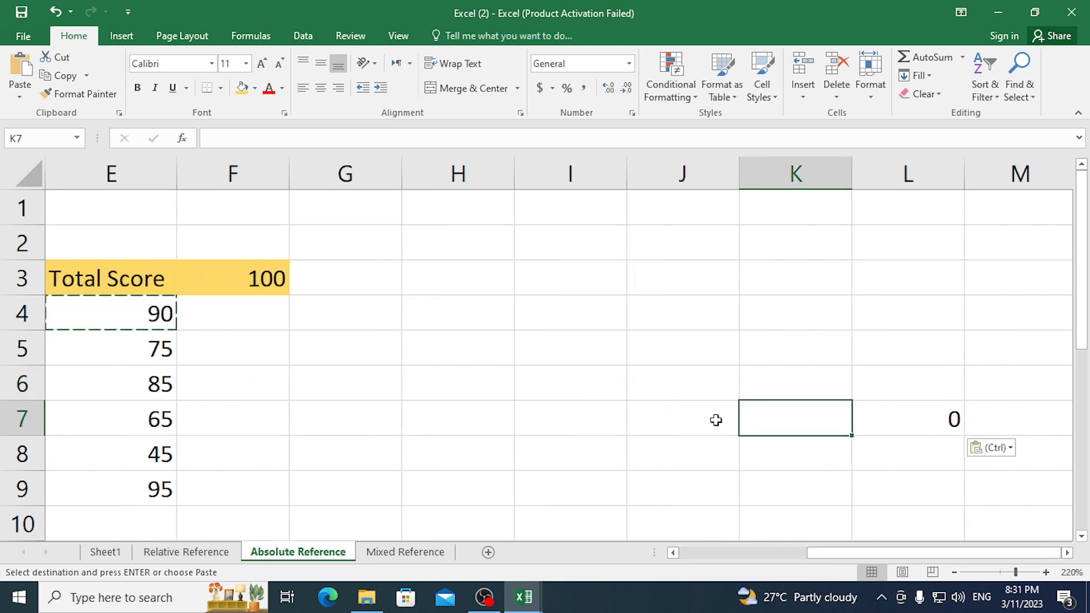
left_click(696, 419)
left_click(603, 420)
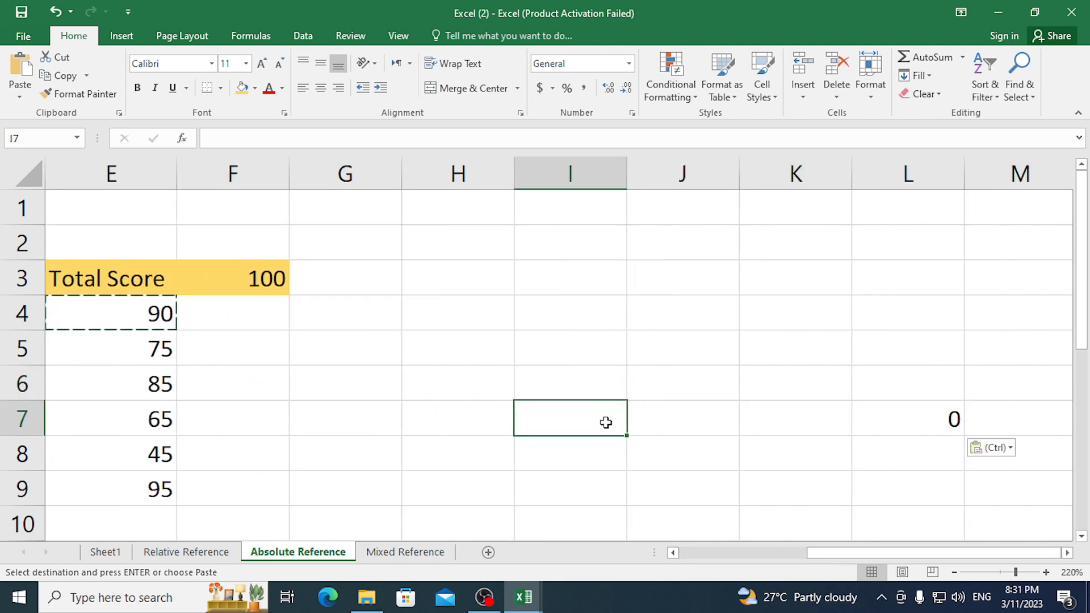
left_click(243, 89)
left_click(1026, 369)
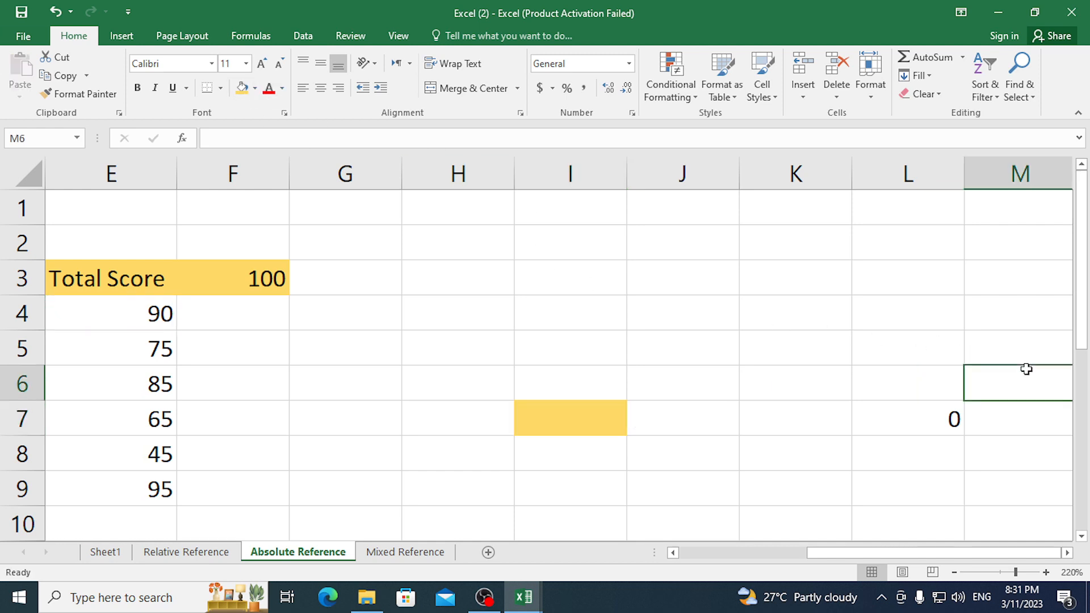
left_click(243, 89)
scroll(714, 199, "right", 3)
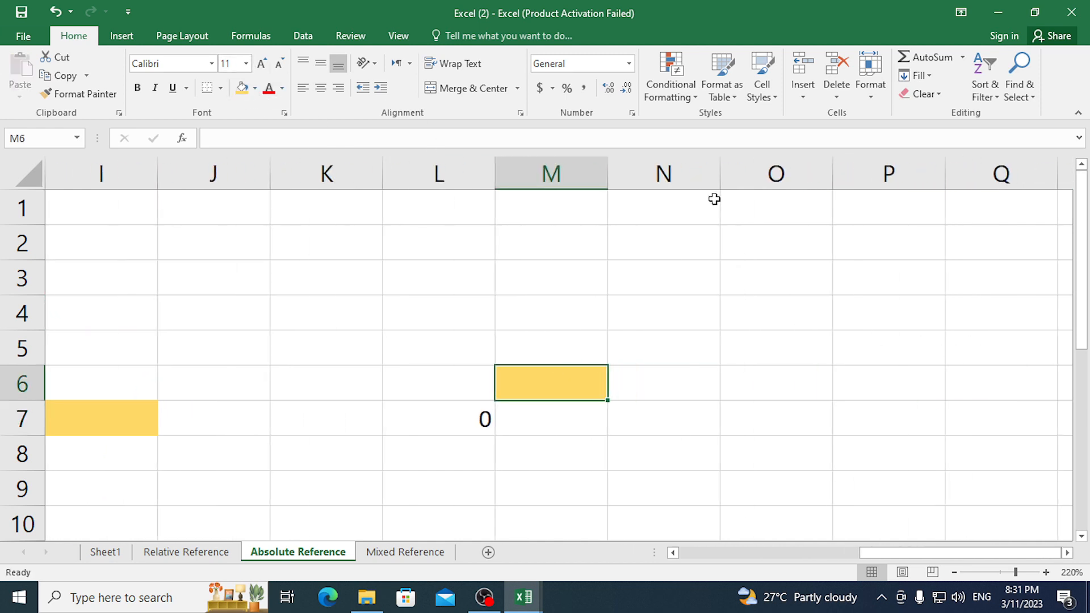
Examine the pasted formula in L7 and the grade cell it references.
left_click(707, 451)
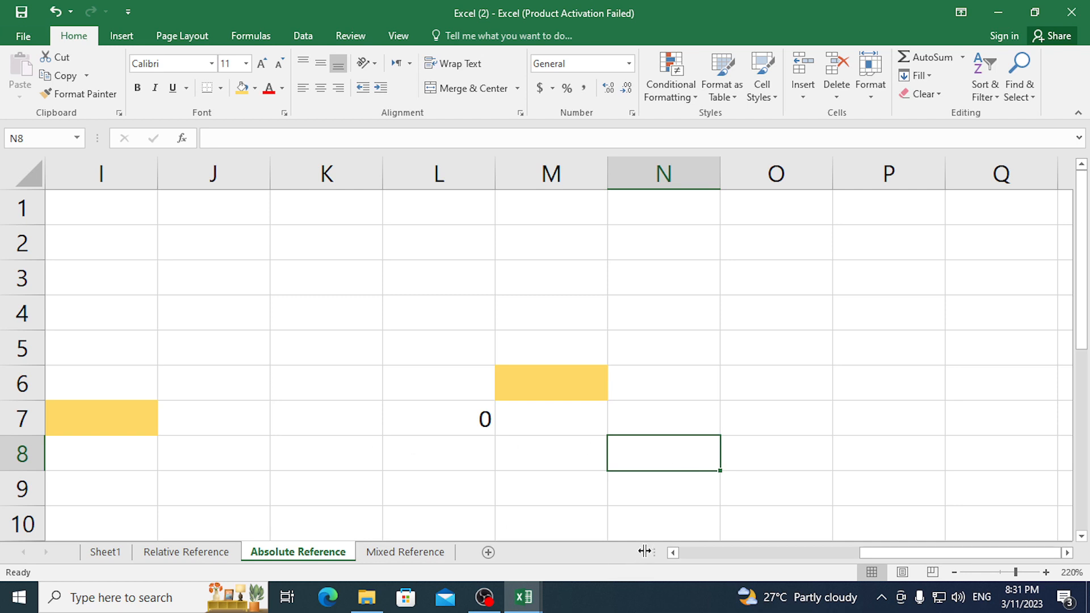
left_click(673, 552)
double_click(583, 419)
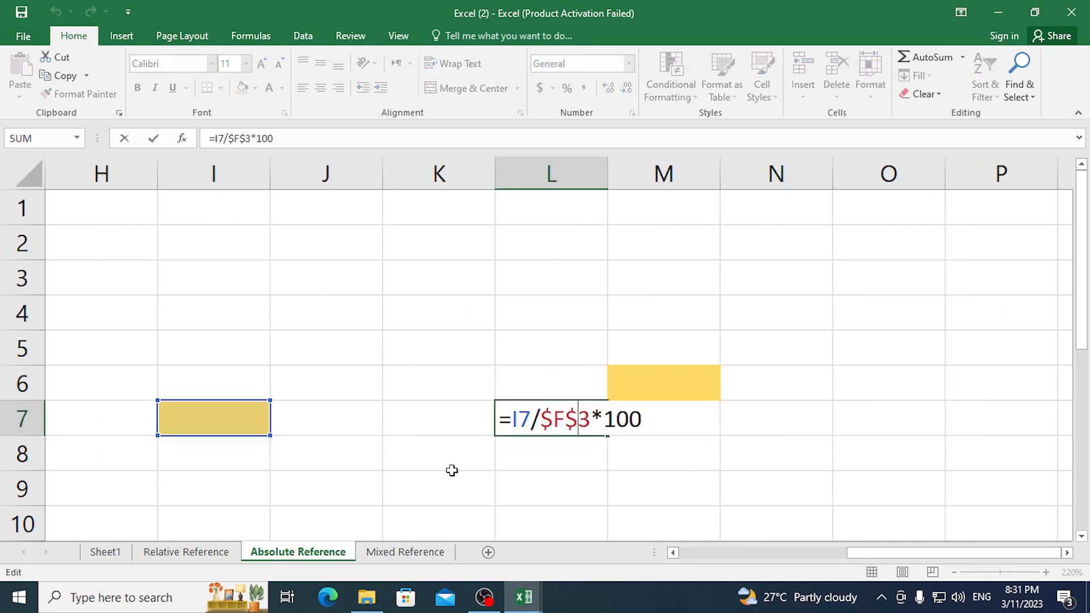
key("ctrl+Return")
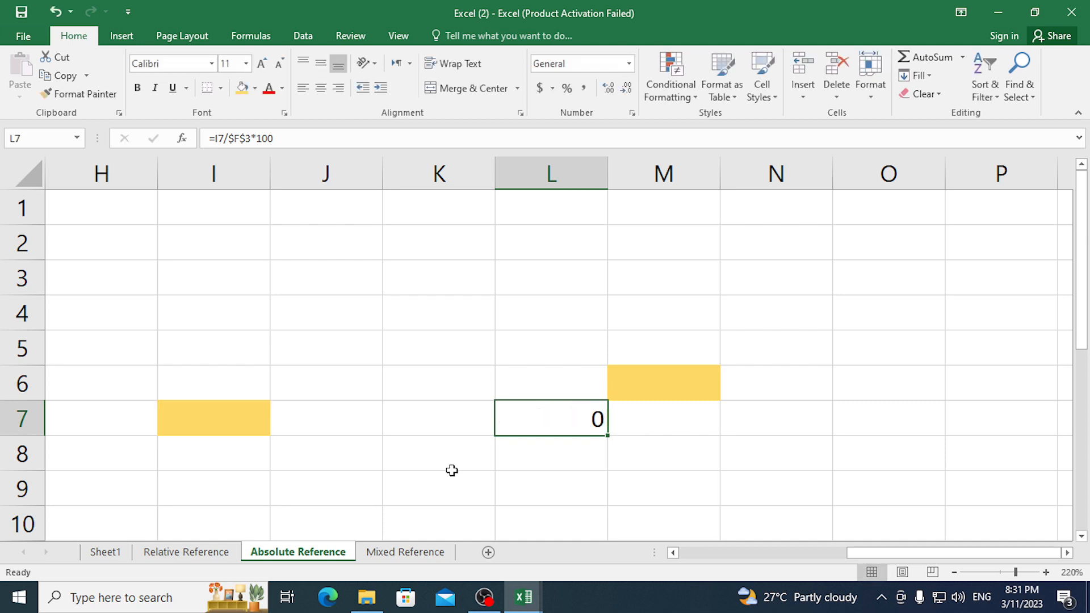
double_click(573, 420)
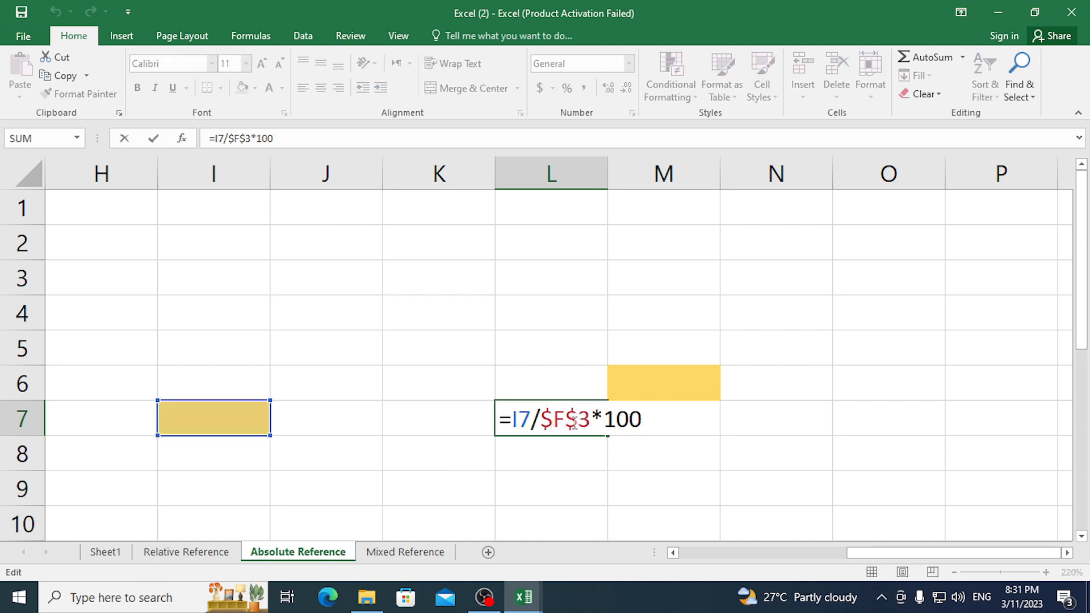
key("ctrl+Return")
Check the total score cell F3 against the absolute $F$3 reference in the L7 formula.
left_click_drag(850, 554, 698, 555)
left_click(737, 285)
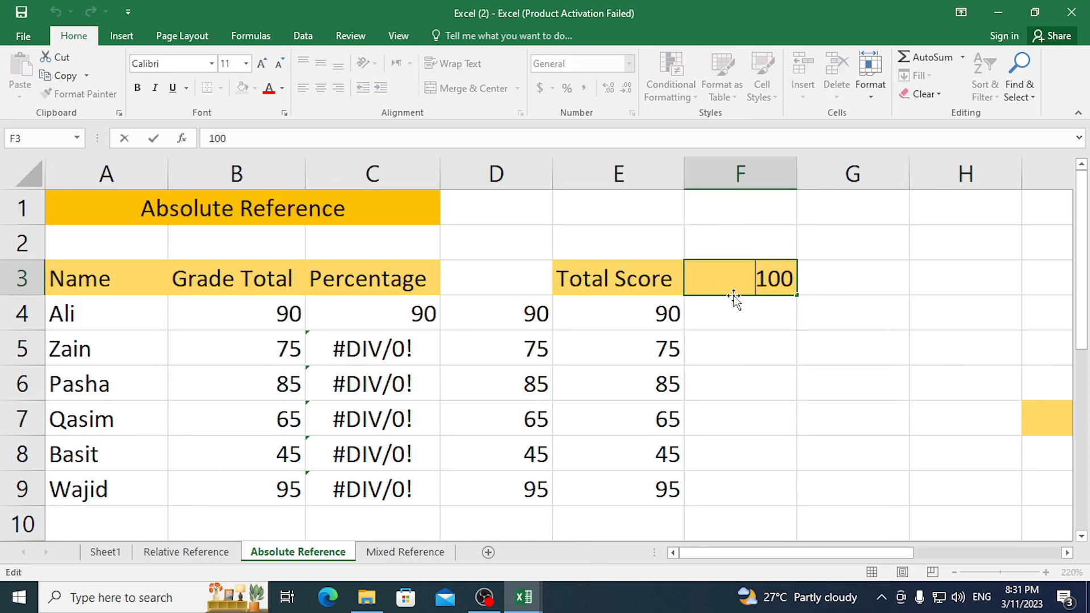
left_click(1066, 552)
left_click(1067, 554)
left_click(1067, 553)
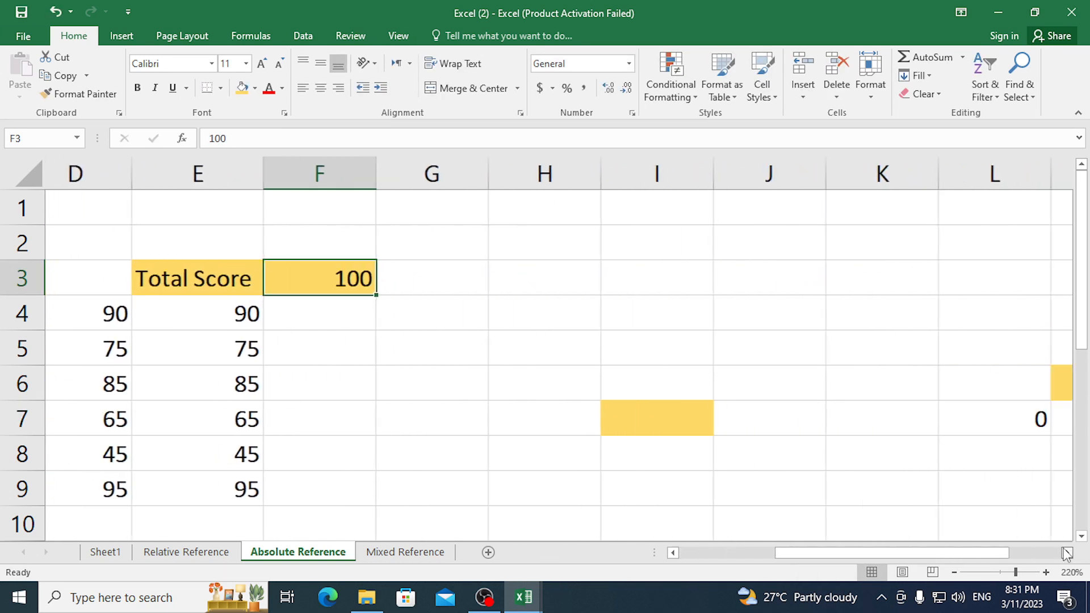
left_click(1067, 553)
double_click(933, 427)
key("Escape")
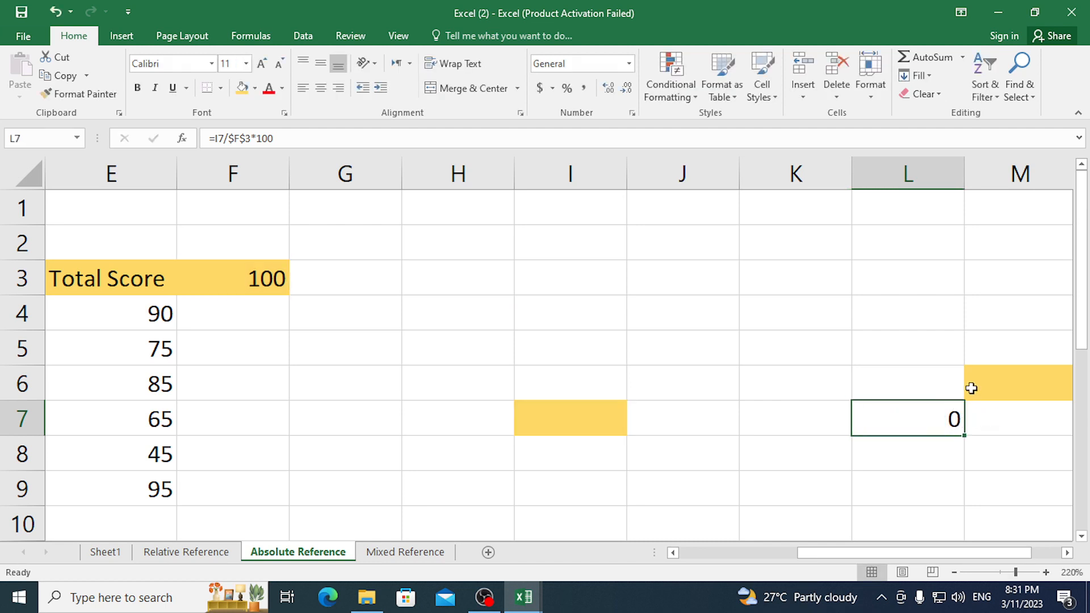
double_click(903, 413)
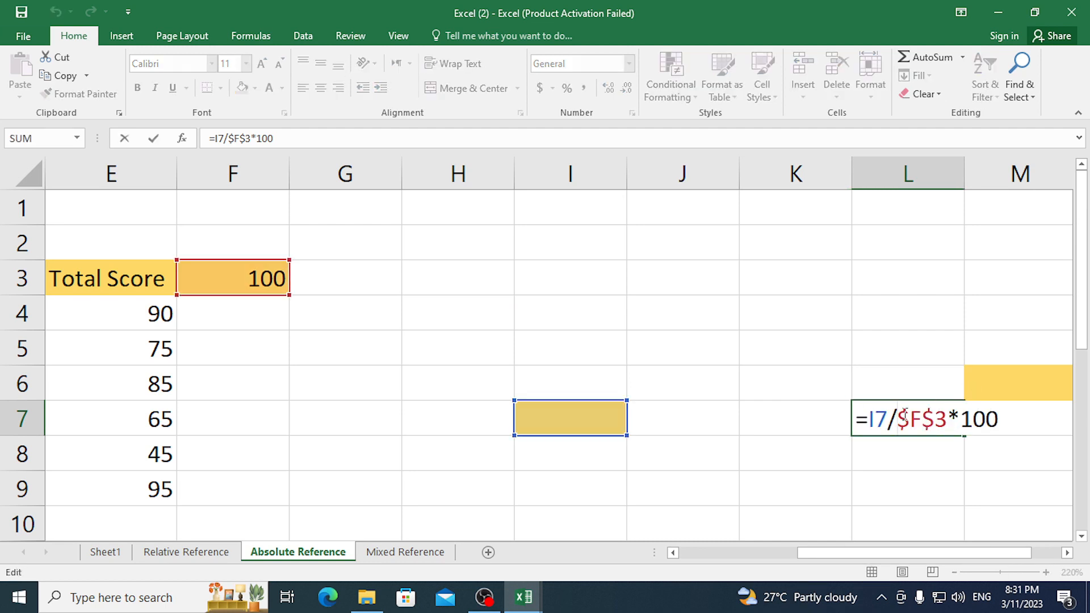
key("Escape")
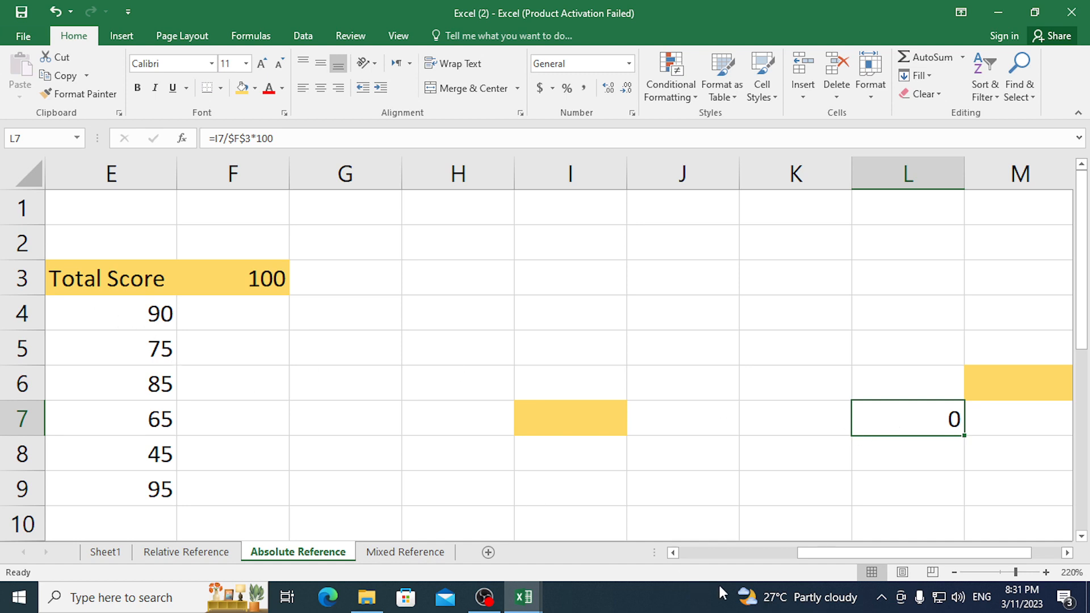
left_click_drag(797, 553, 636, 554)
left_click(636, 328)
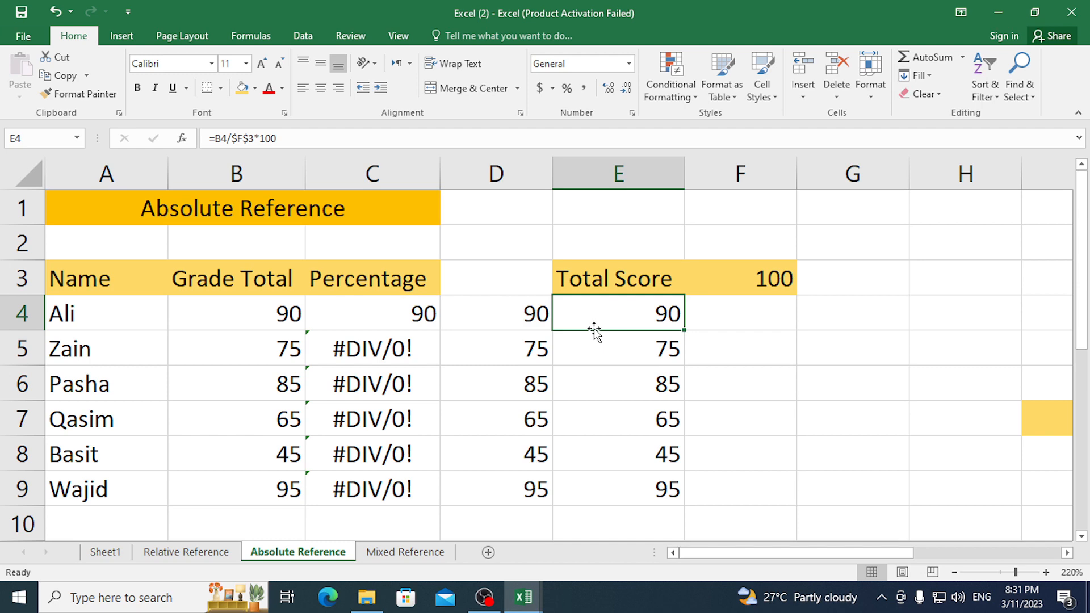
key("ctrl+c")
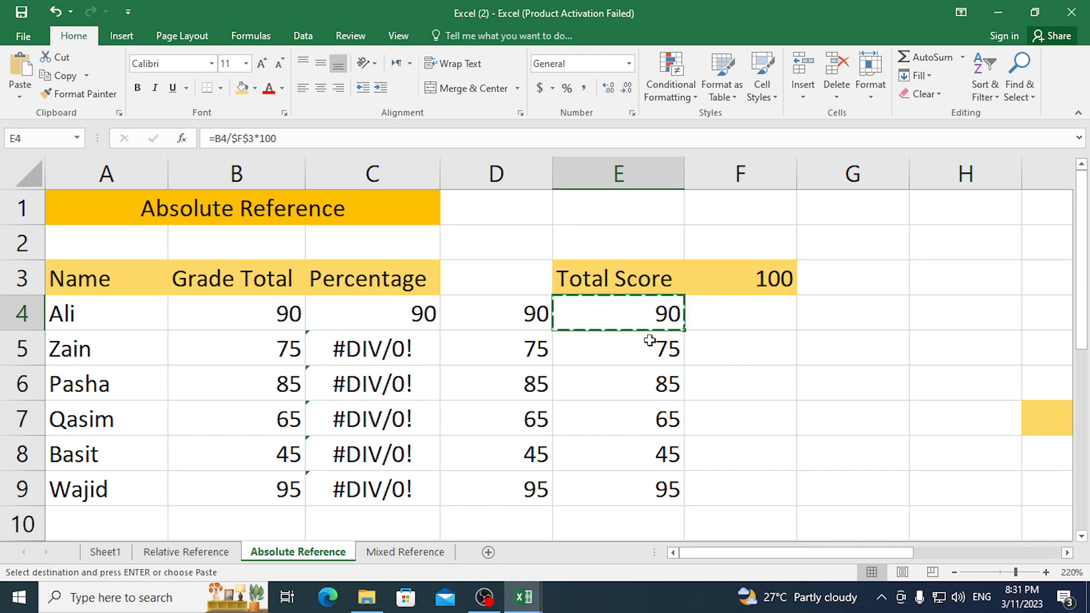
left_click(1066, 553)
left_click(1066, 553)
left_click(1066, 553)
key("Escape")
left_click_drag(837, 552, 748, 553)
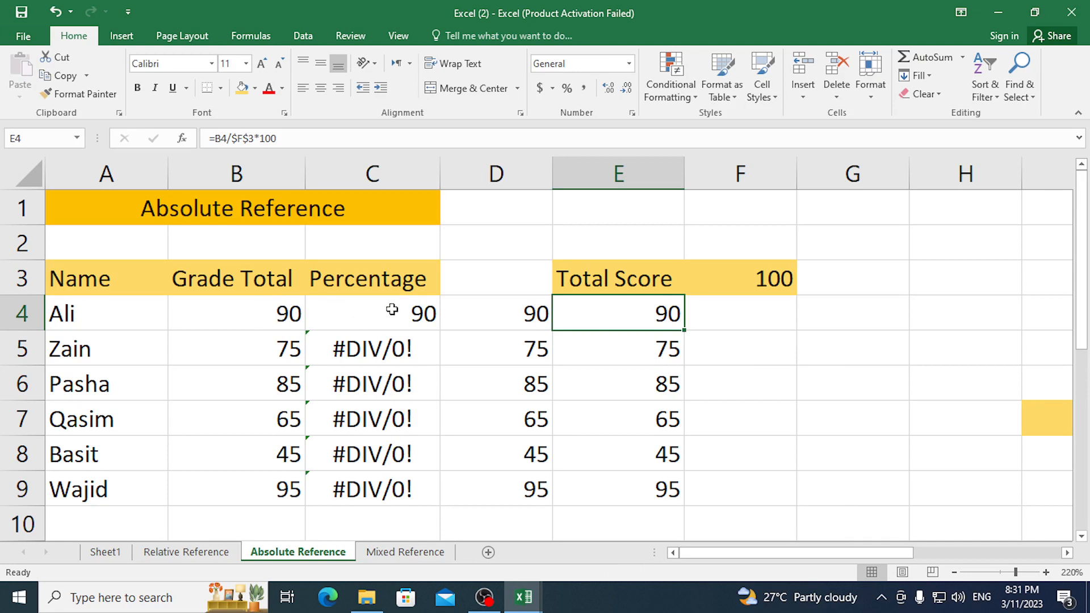
Compare the relative formula in C4 with the absolute-reference formula in E4.
double_click(366, 323)
key("Escape")
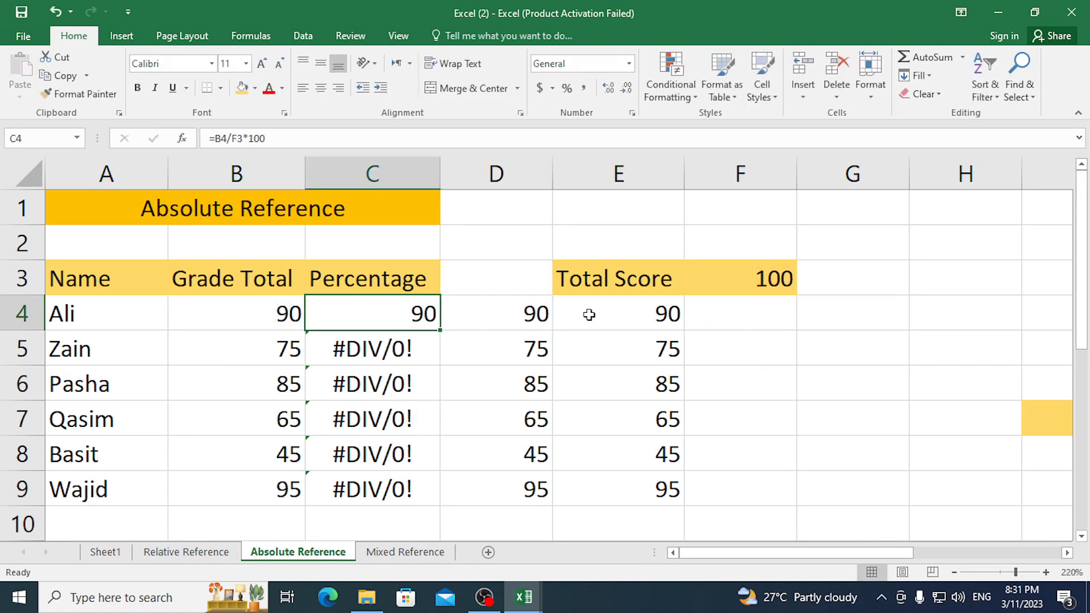
double_click(634, 313)
key("Escape")
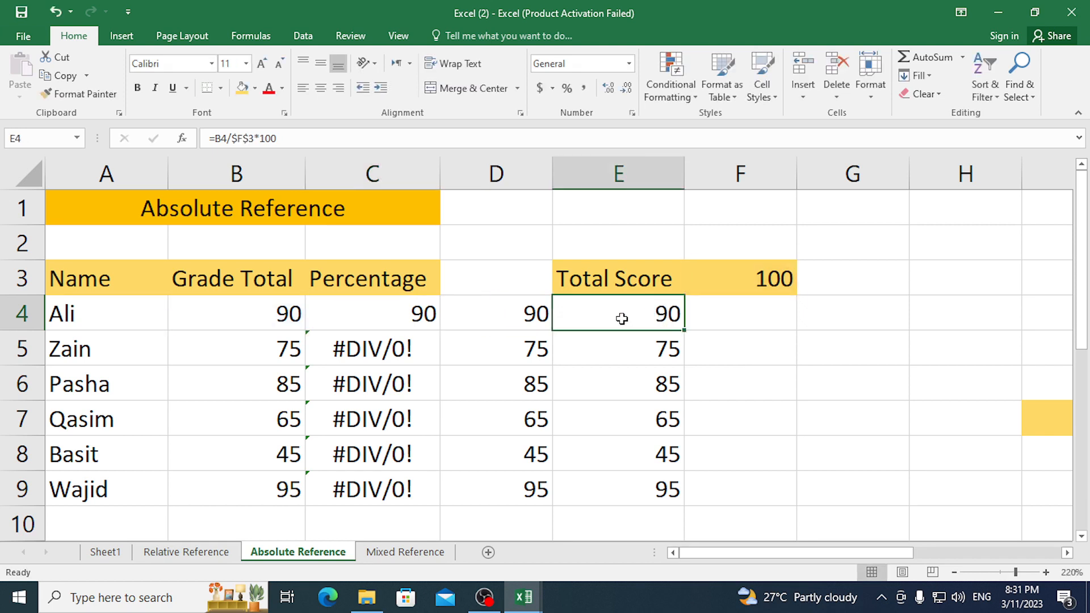
Copy the absolute-reference percentage formula from E4 into cell L30.
key("ctrl+c")
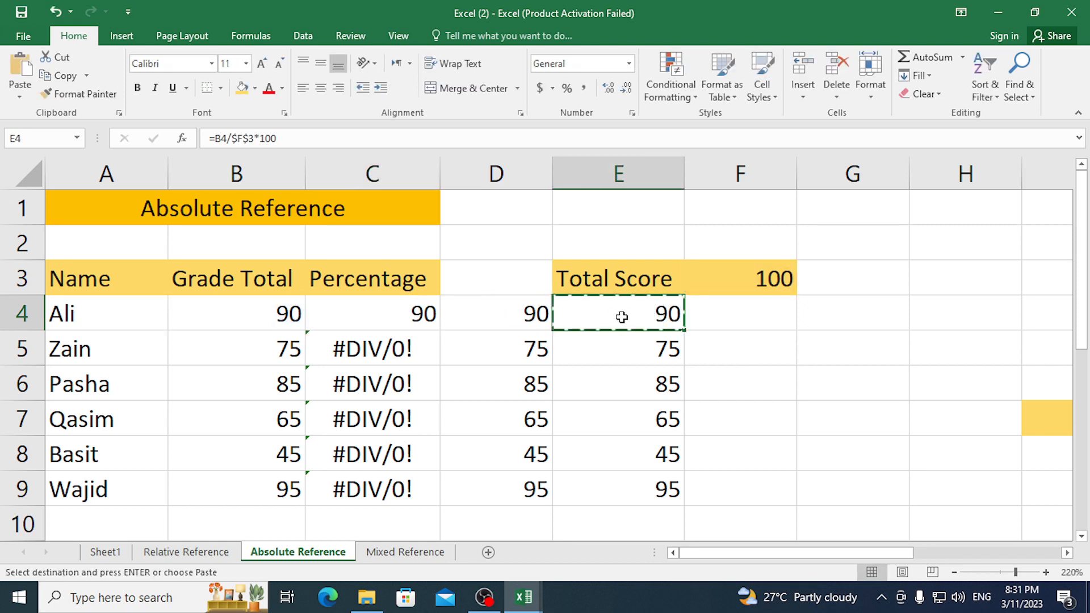
left_click(1067, 552)
left_click(1067, 552)
scroll(968, 433, "down", 8)
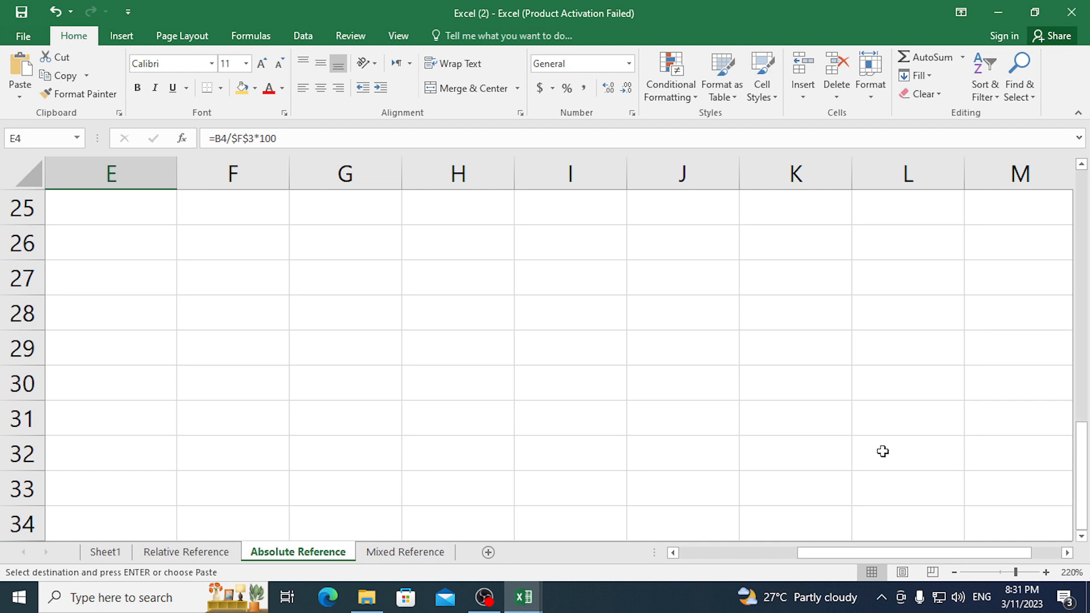
left_click(922, 381)
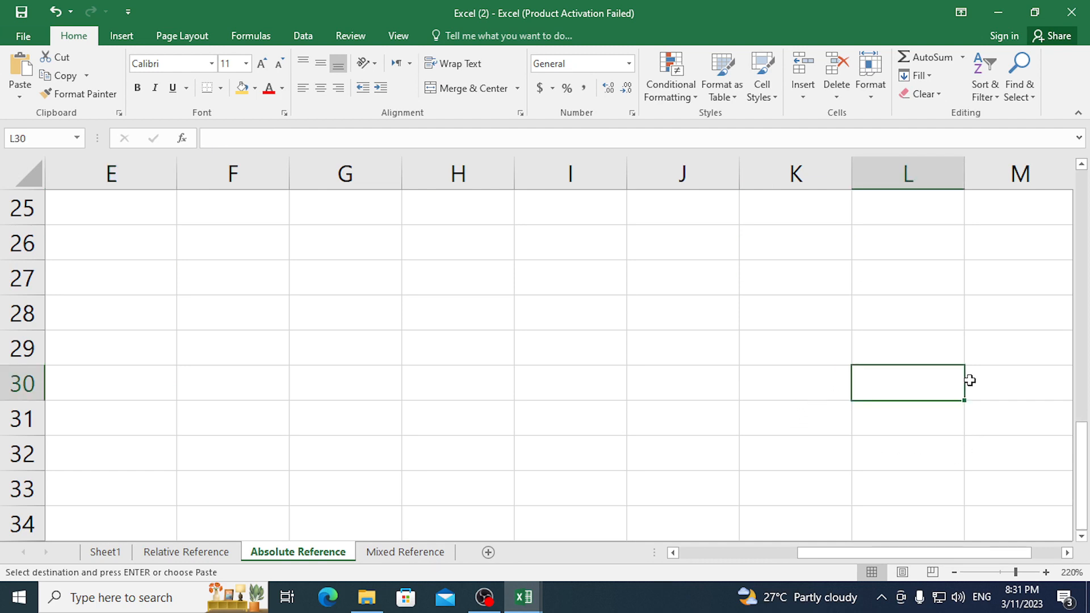
key("Escape")
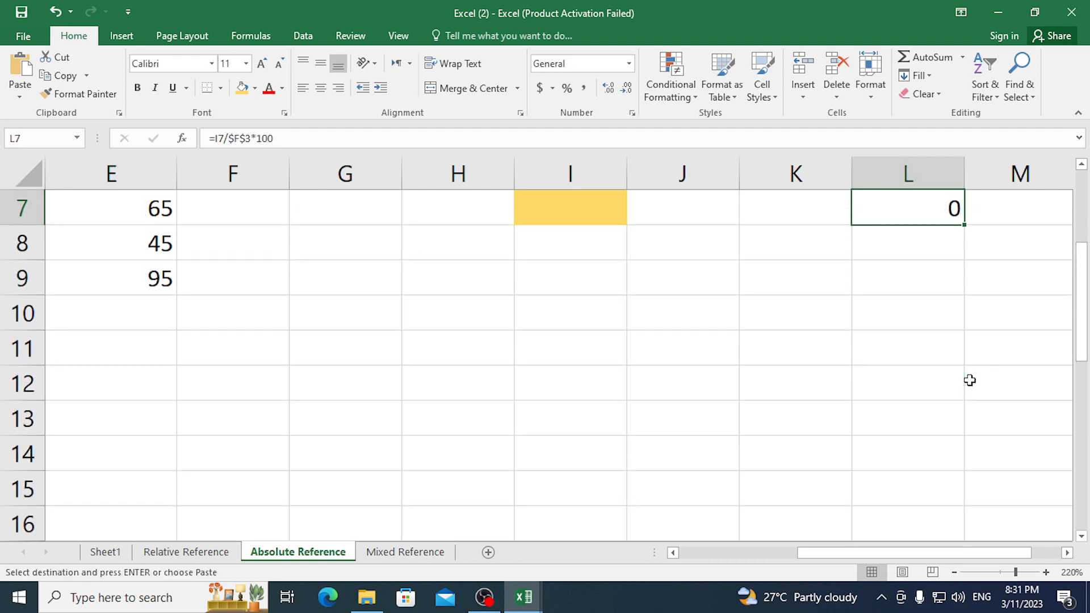
key("Down")
key("Down")
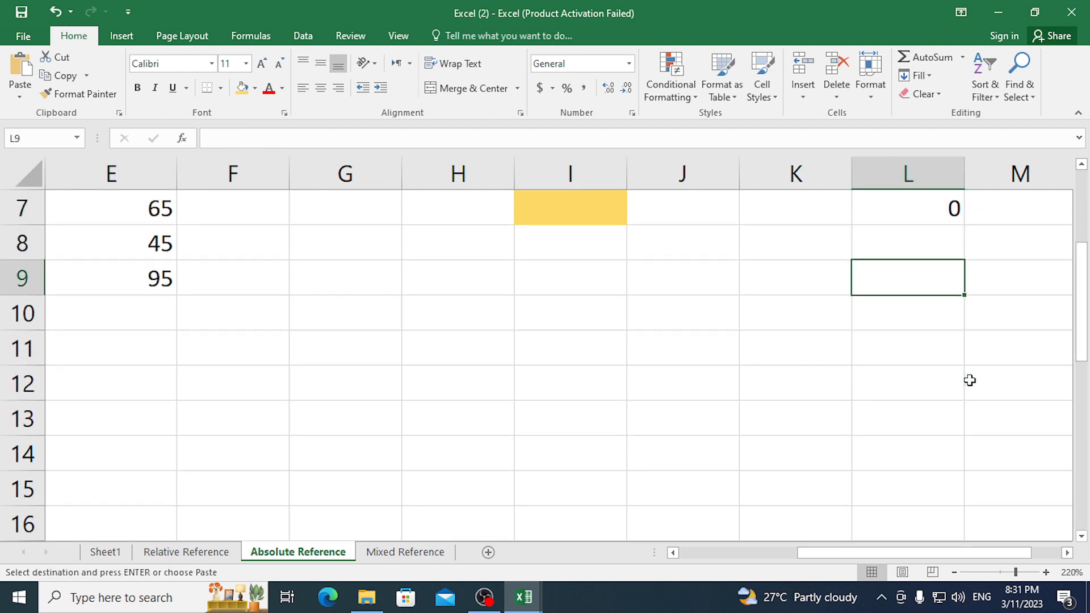
scroll(980, 370, "down", 8)
scroll(980, 369, "up", 1)
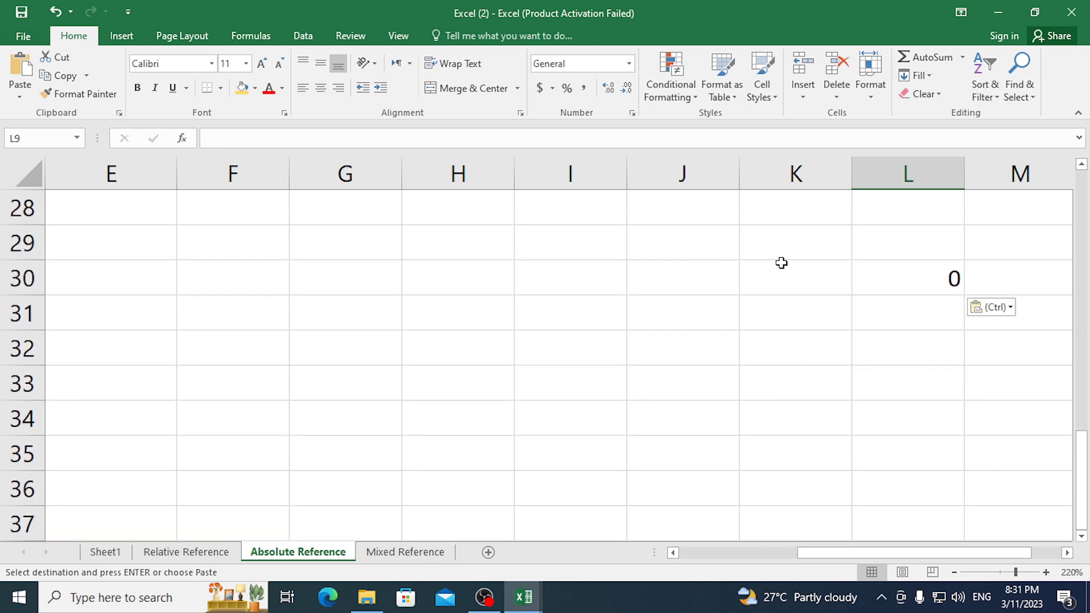
Highlight cell I30 with the gold fill colour.
left_click(779, 241)
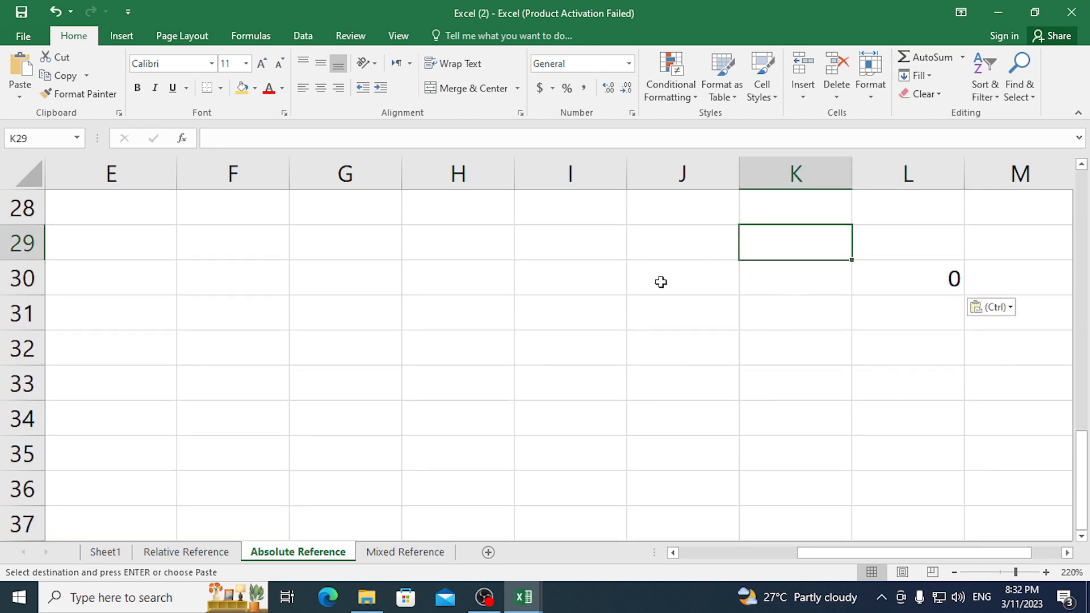
left_click(615, 280)
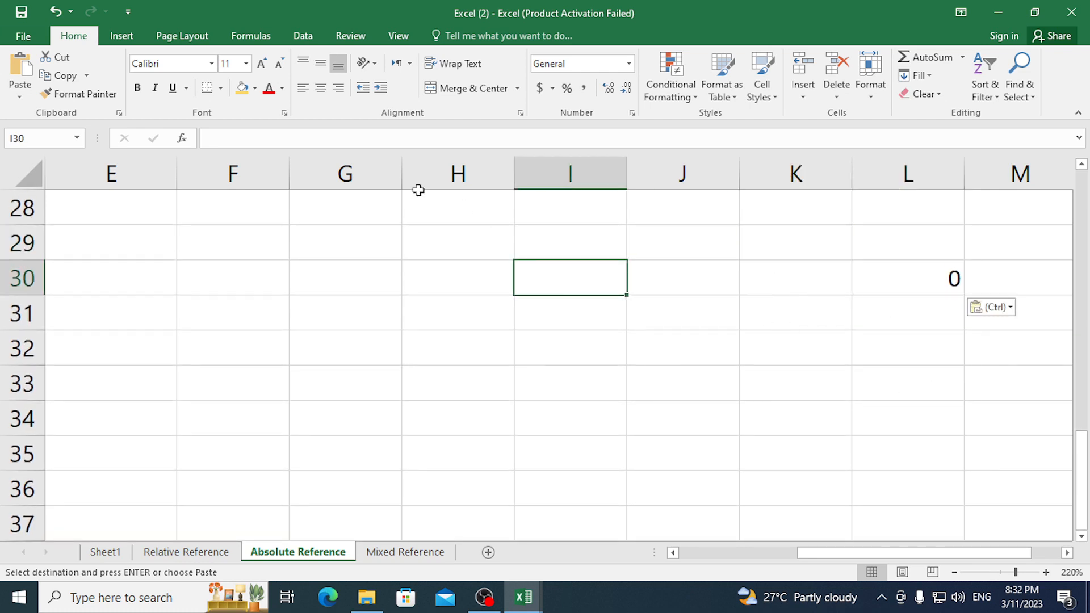
left_click(241, 89)
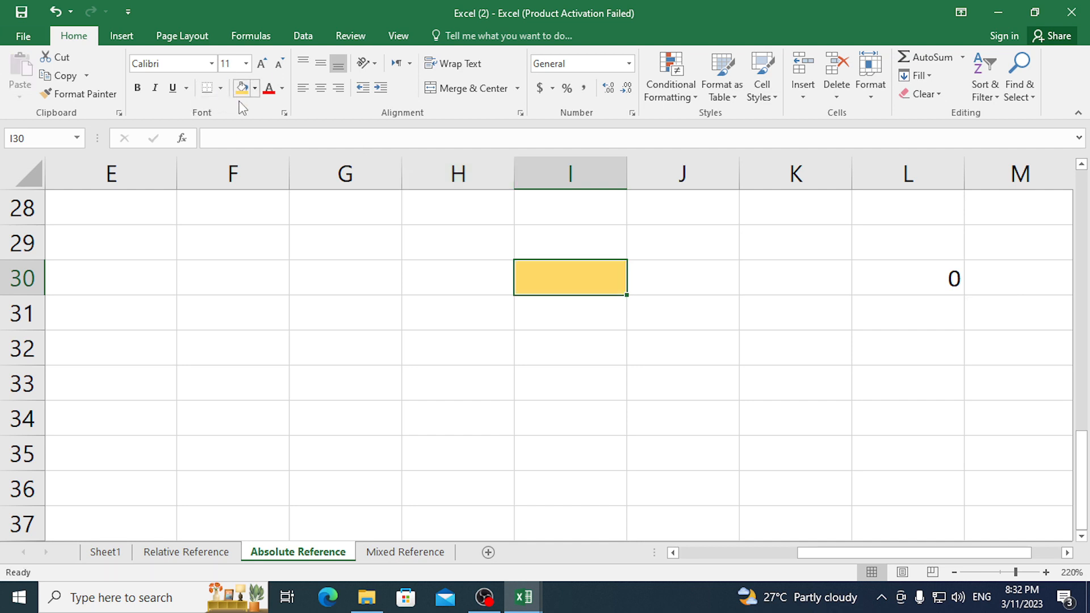
Review the Total Score cell and earlier pasted formula cell, and enter the note "i30 or f3" in L29.
scroll(328, 352, "up", 1)
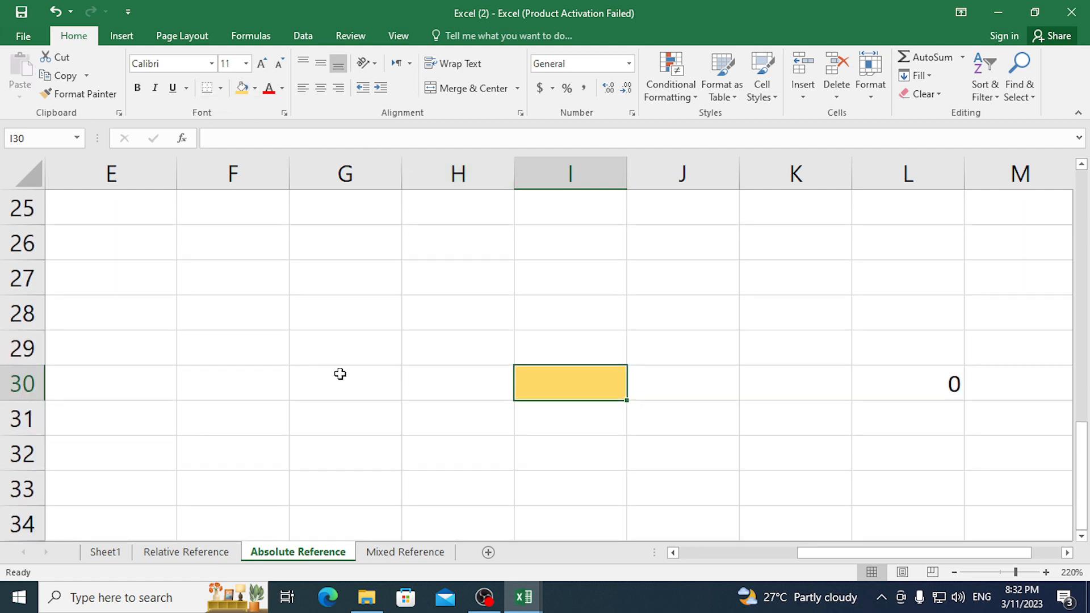
left_click_drag(799, 553, 681, 554)
scroll(317, 324, "up", 8)
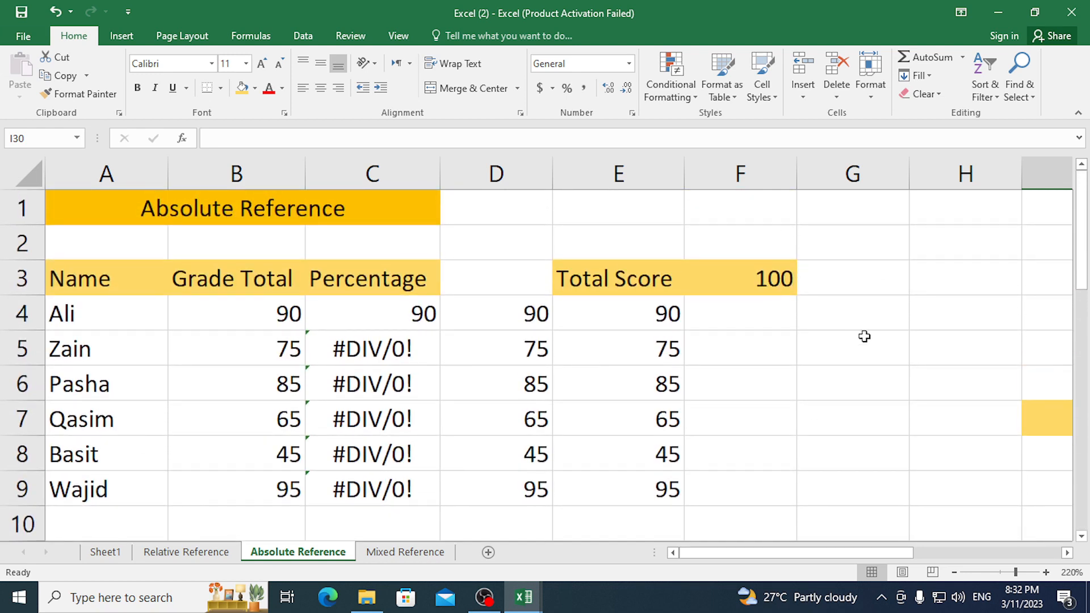
left_click_drag(877, 554, 933, 553)
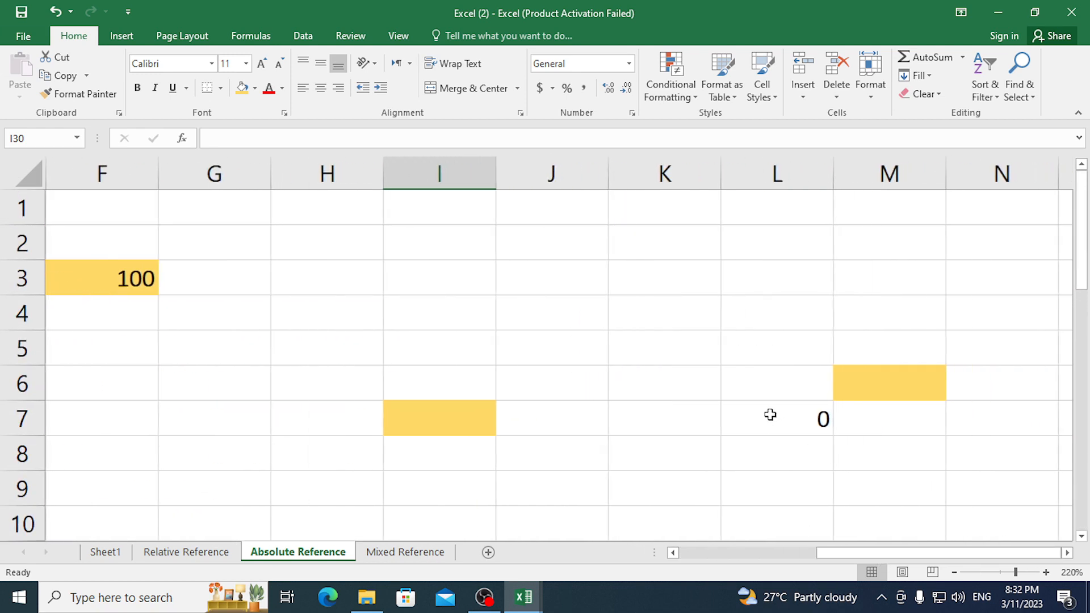
scroll(769, 414, "down", 4)
scroll(770, 414, "down", 3)
scroll(769, 414, "down", 1)
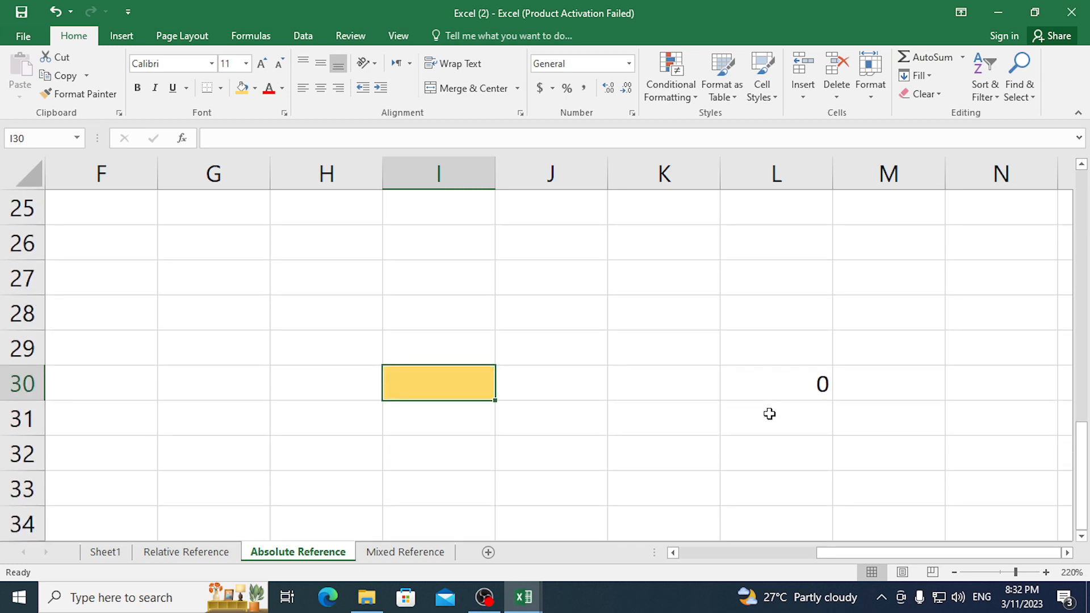
left_click(740, 344)
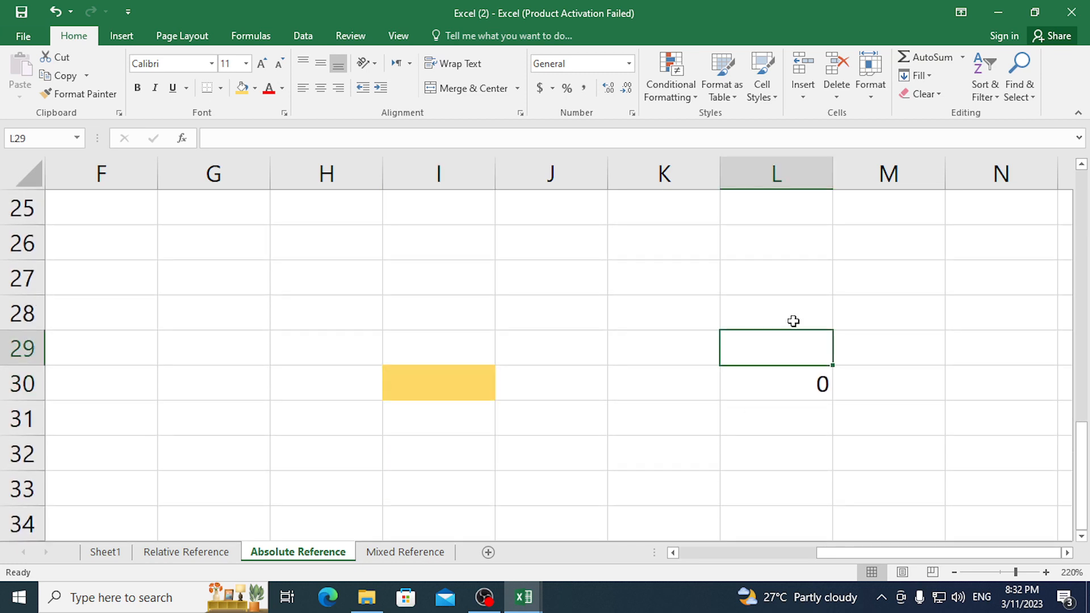
type("i30")
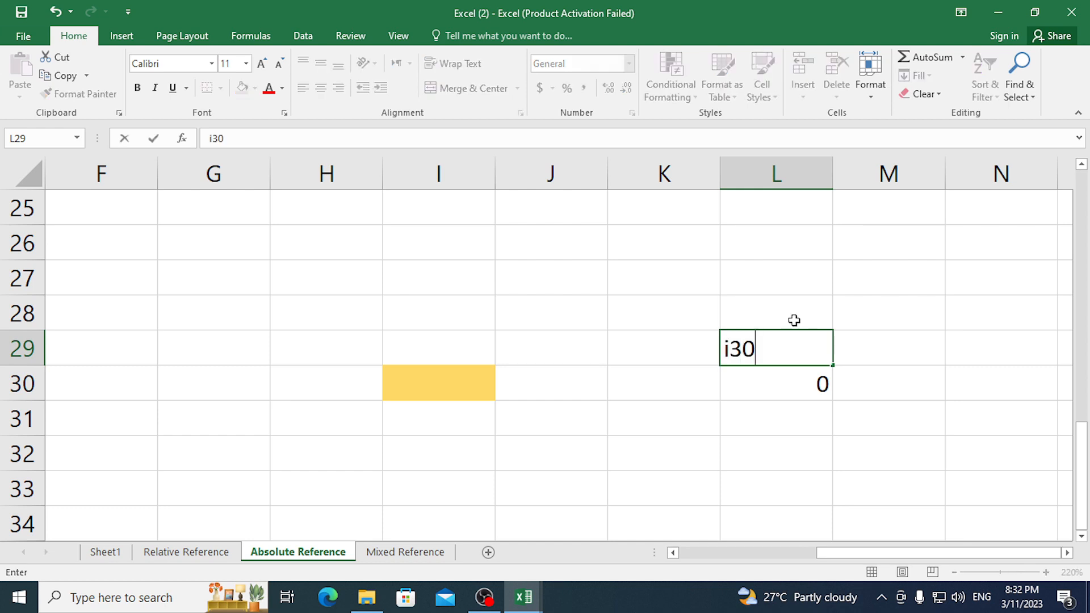
type(" or f3")
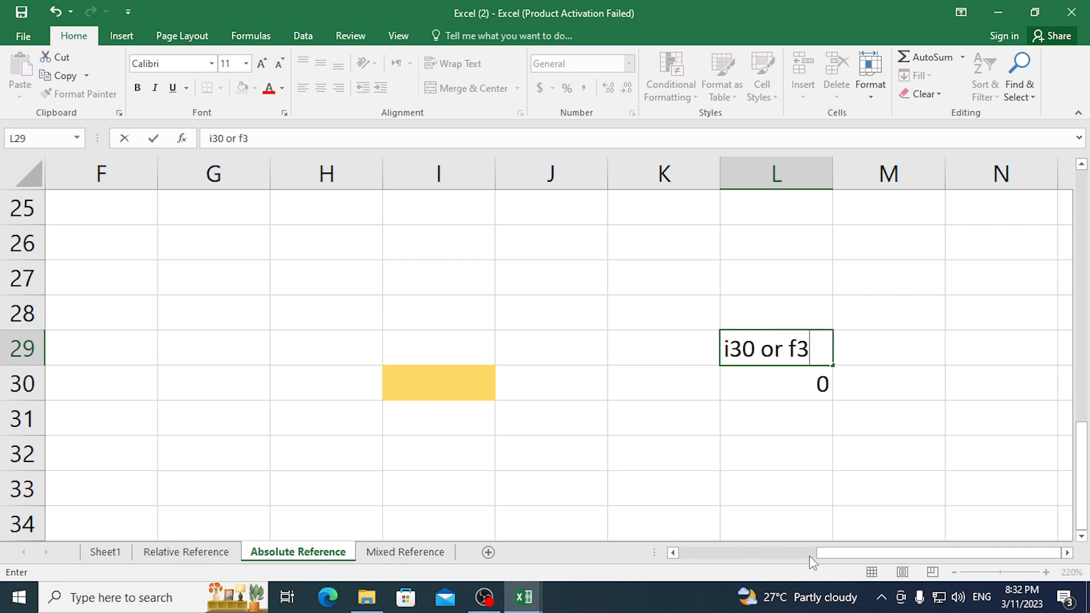
Recheck the Total Score cell F3 and insert the word "cell" after "i30" in the L29 note.
left_click_drag(820, 558, 681, 558)
scroll(119, 339, "up", 8)
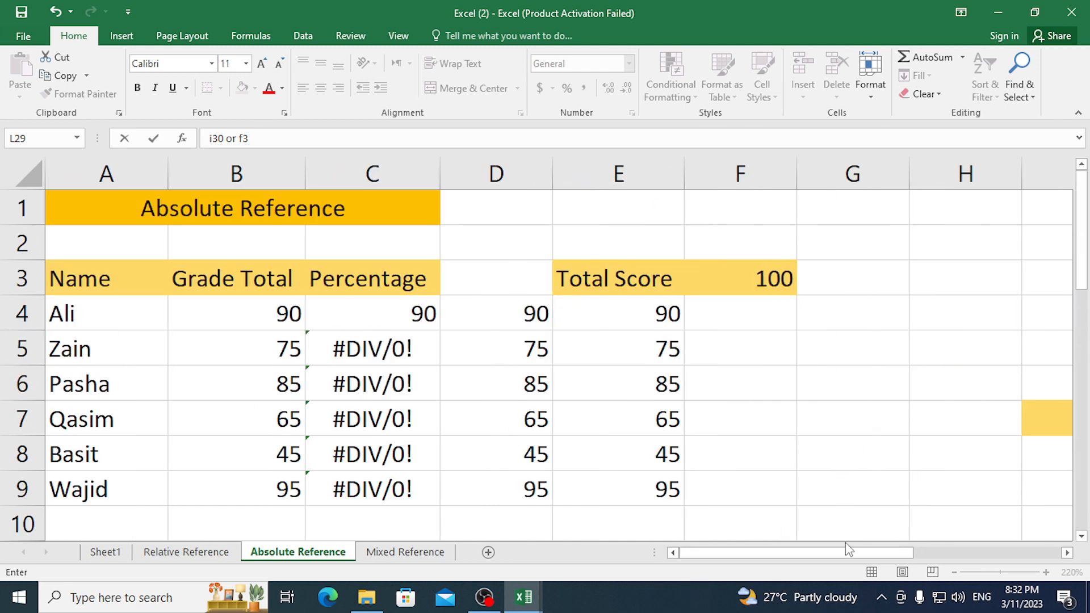
left_click_drag(870, 552, 961, 509)
scroll(877, 392, "down", 8)
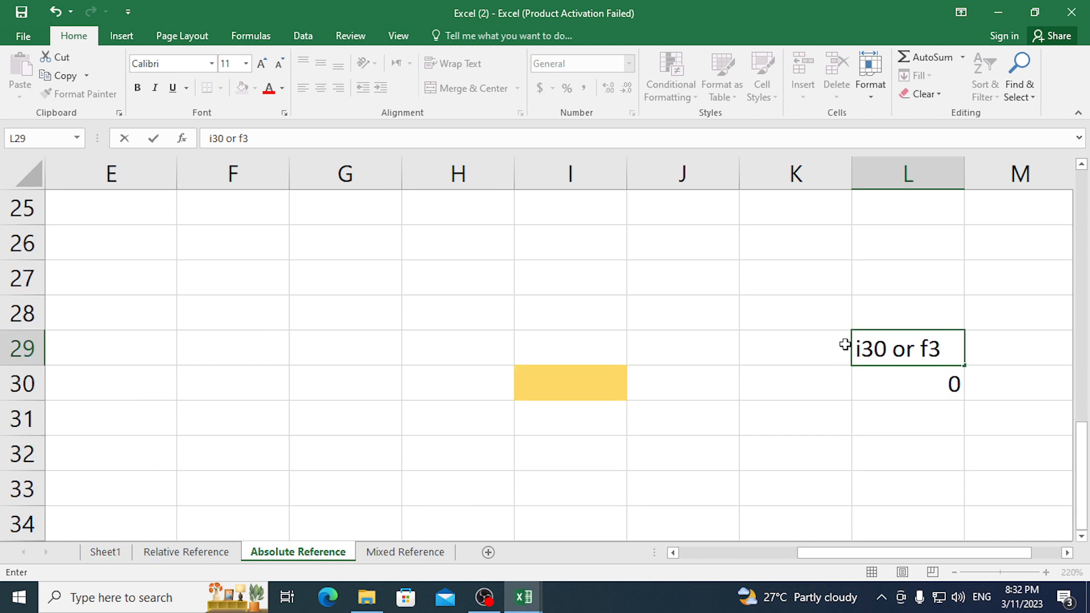
left_click(888, 349)
type("ceel")
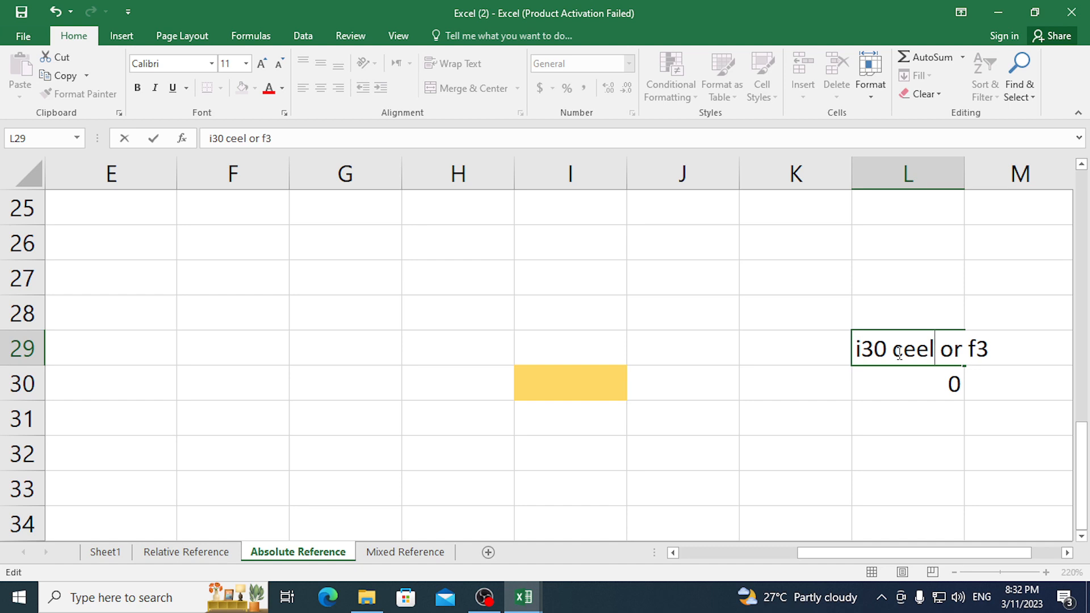
key("BackSpace")
type("ll")
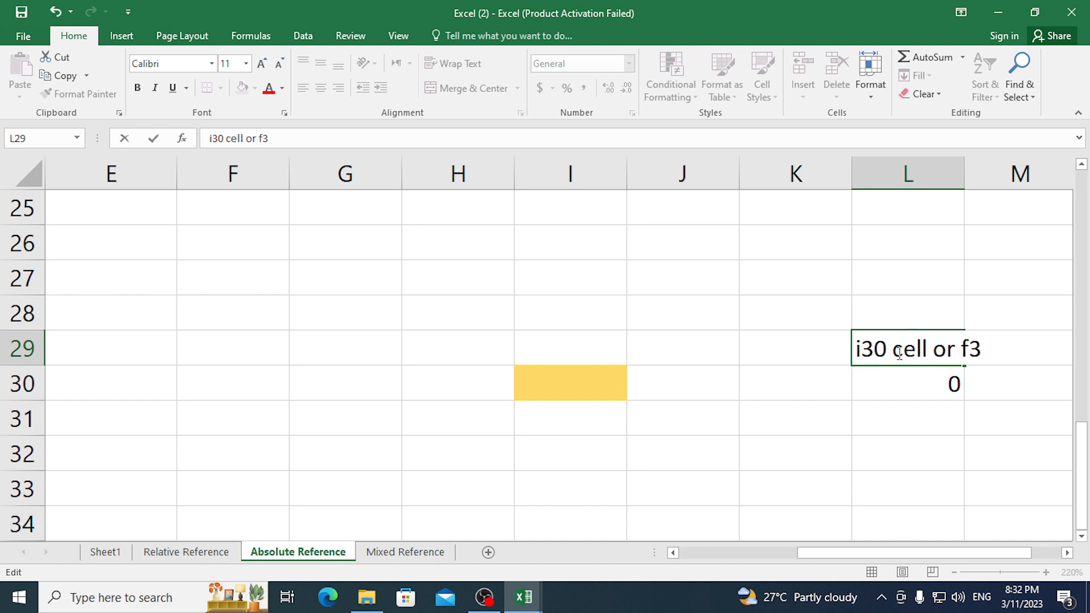
Complete the L29 note as "i30 cell or f3 cell Show hoga" and fit column L's width to it.
key("Right")
key("Right")
key("Right")
key("Right")
key("Right")
key("Right")
type("ceel")
key("BackSpace")
key("BackSpace")
type("ll S")
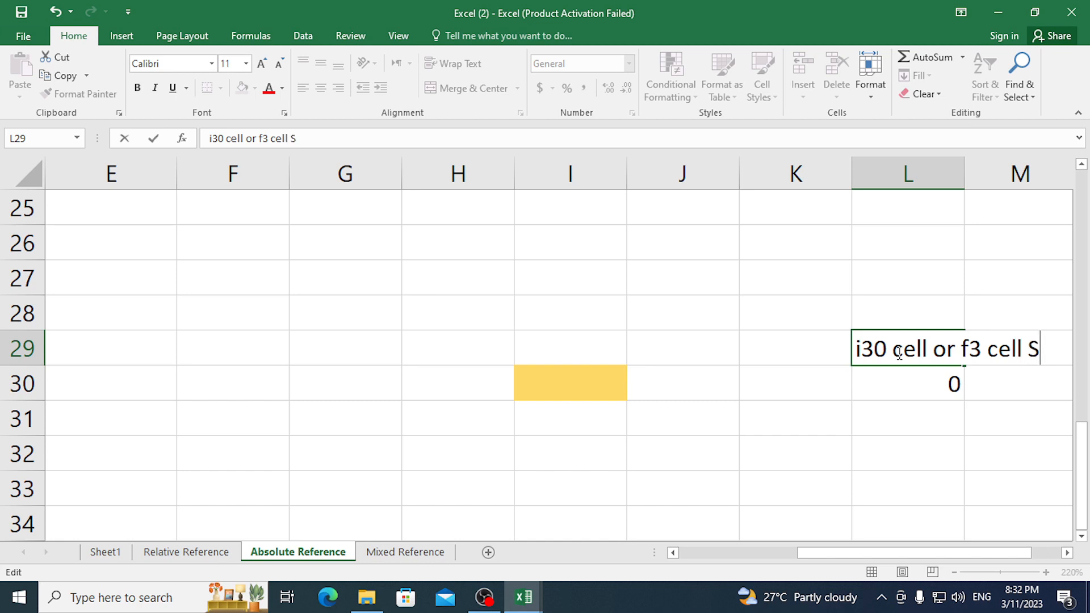
type("how hoga")
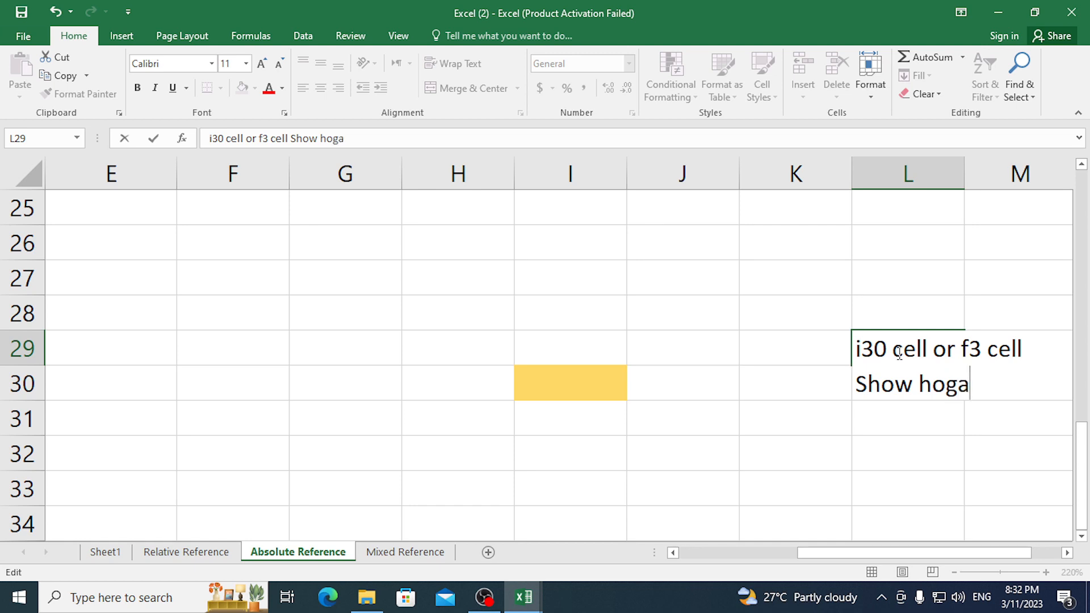
key("Tab")
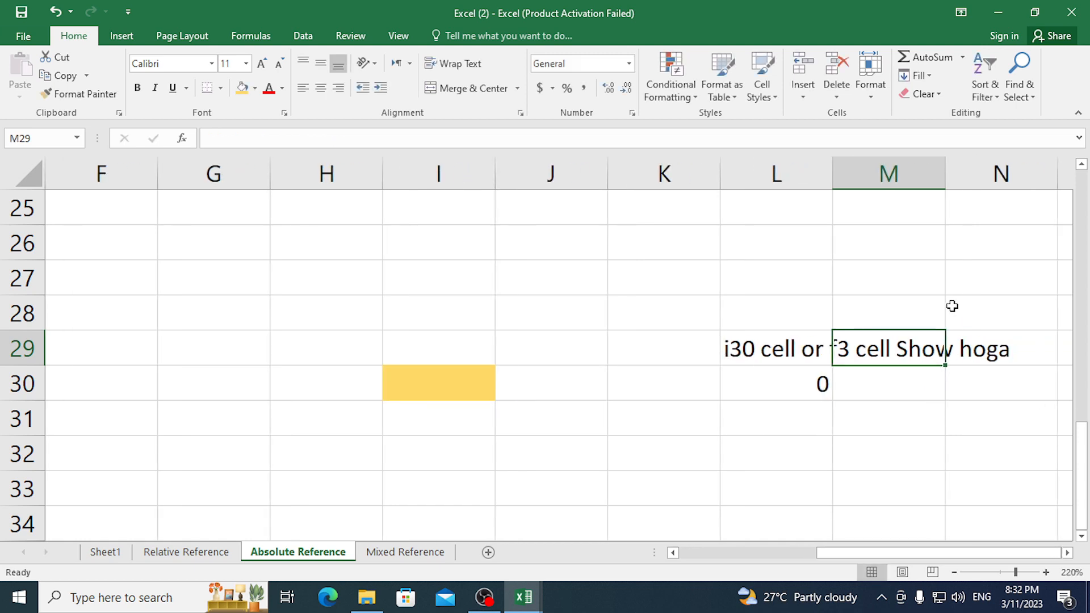
double_click(832, 164)
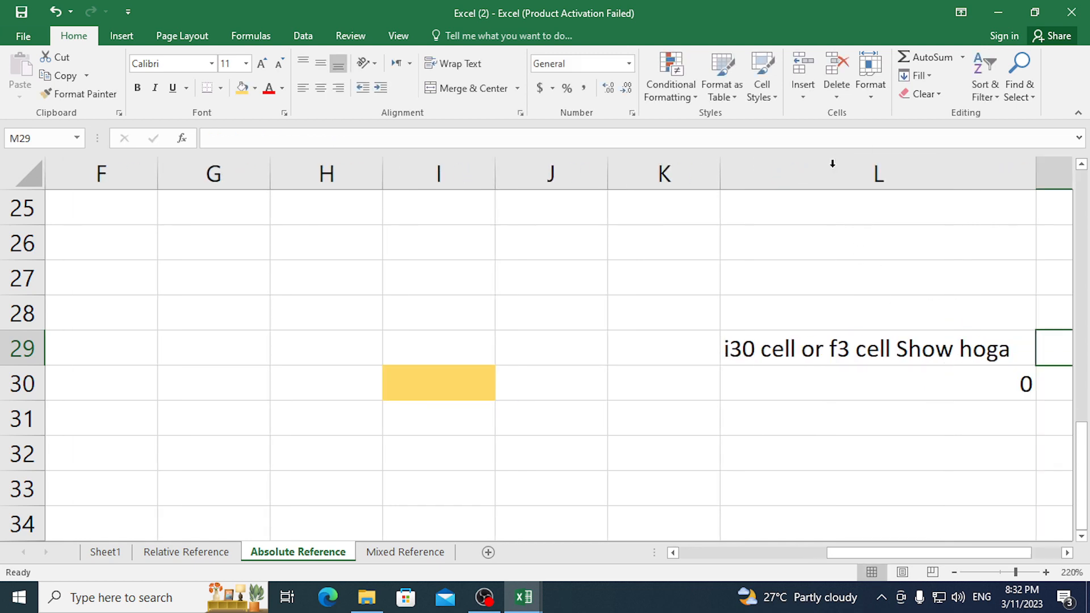
Examine the pasted formula in L30 and the cells it references.
left_click(968, 383)
double_click(968, 383)
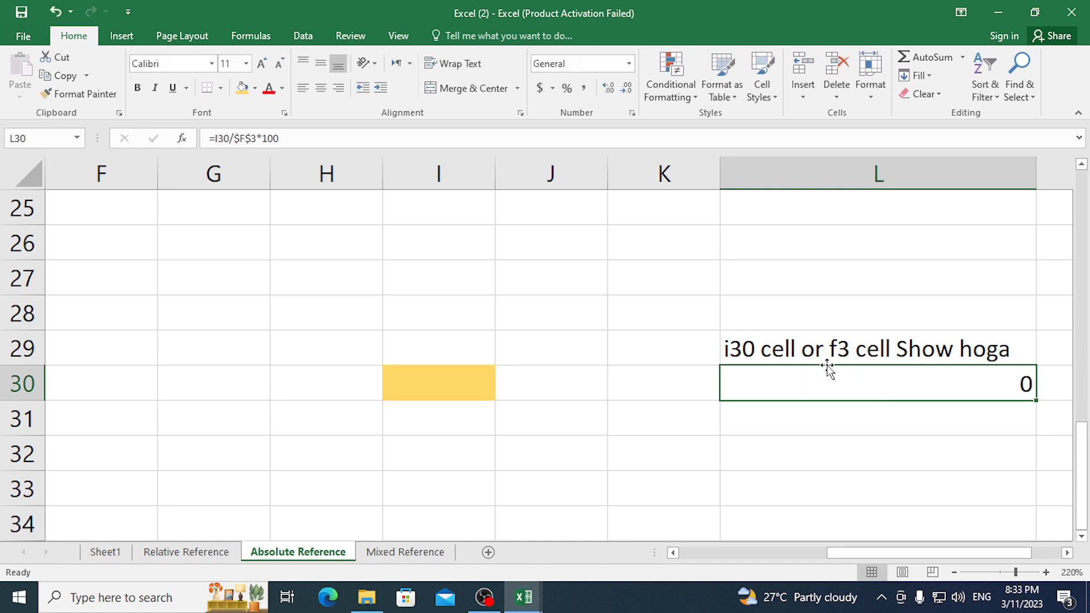
key("ctrl+Return")
Switch to the EXE BOOK 7 (1) workbook and check the first student's total marks in L6.
key("alt+Tab")
key("alt+Tab")
left_click(616, 500)
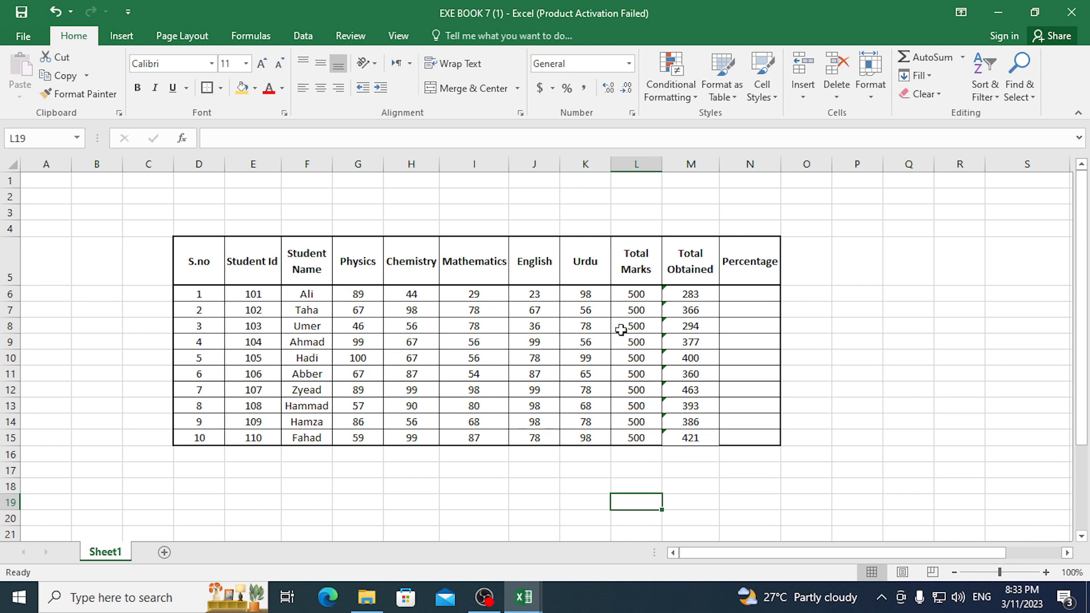
left_click(651, 293)
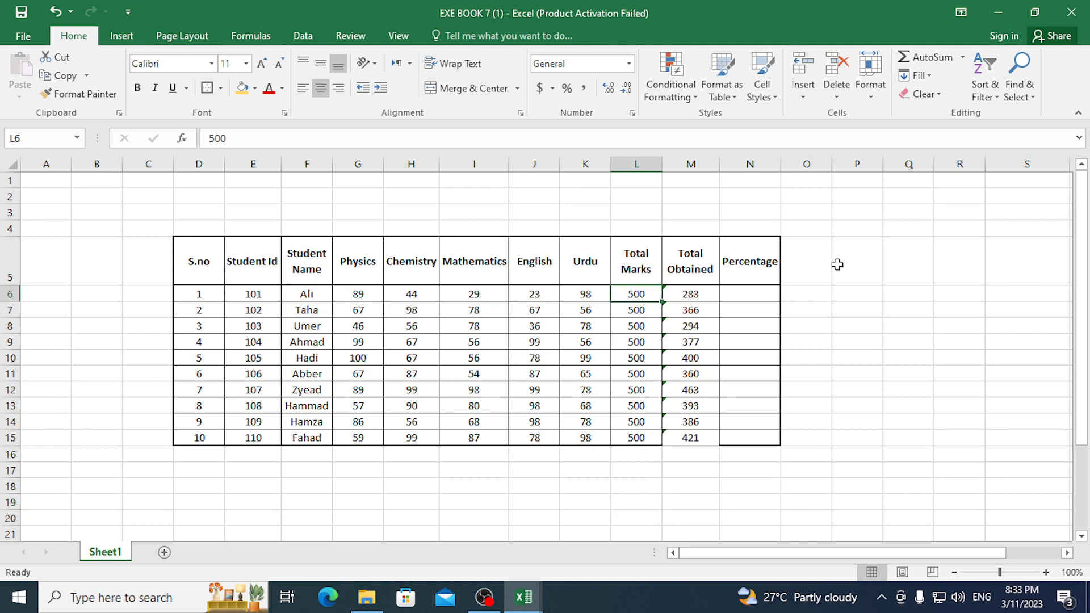
Calculate the first student's percentage in N6 with =M6/L6*100 and fill the formula down to N15.
left_click(766, 293)
type("=")
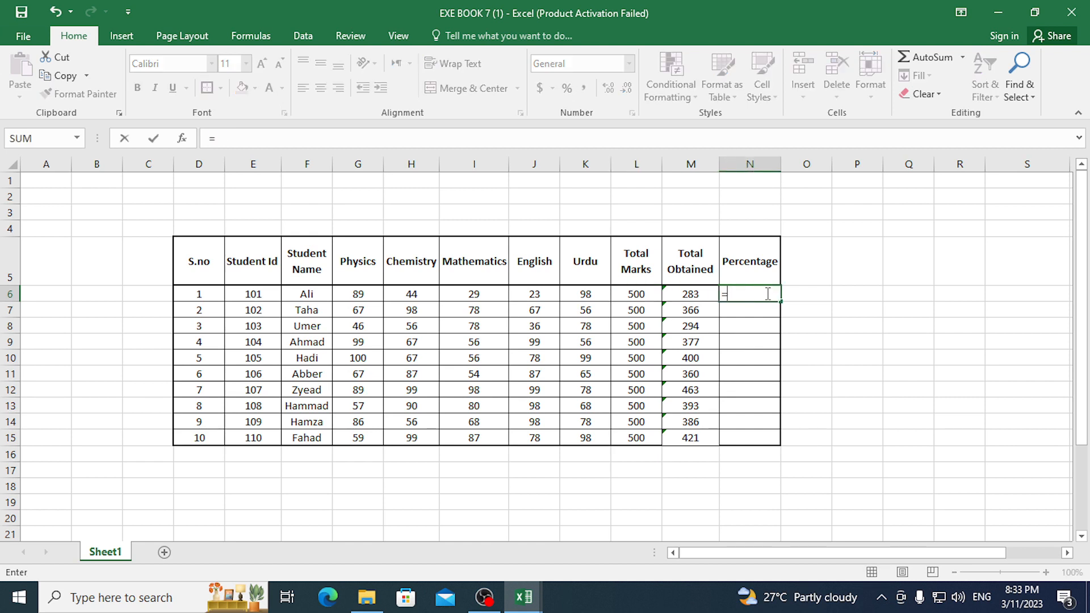
key("Left")
key("Left")
key("Right")
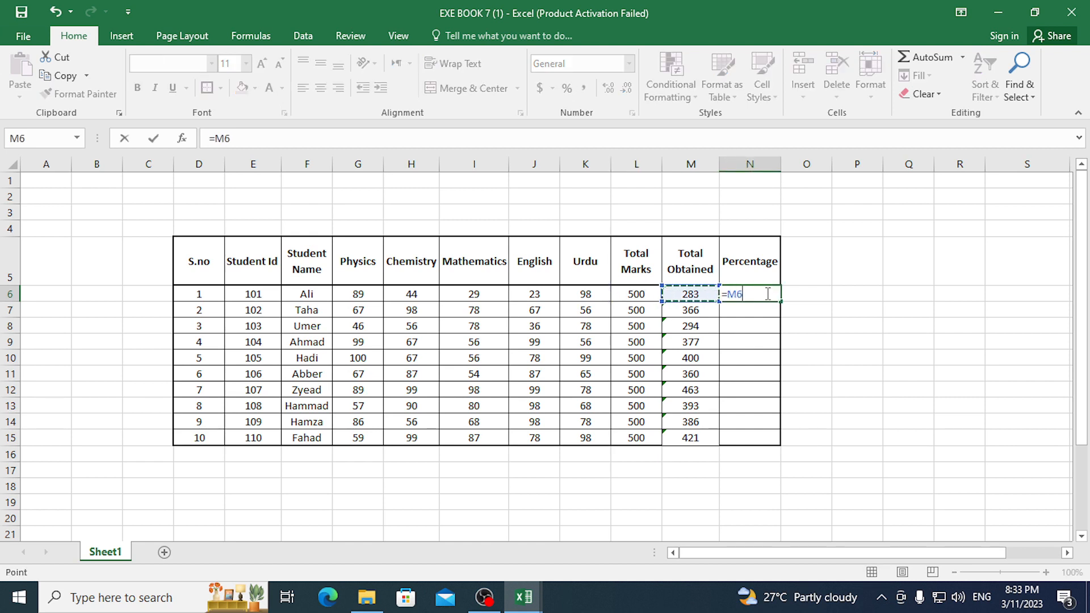
type("/")
key("Left")
key("Left")
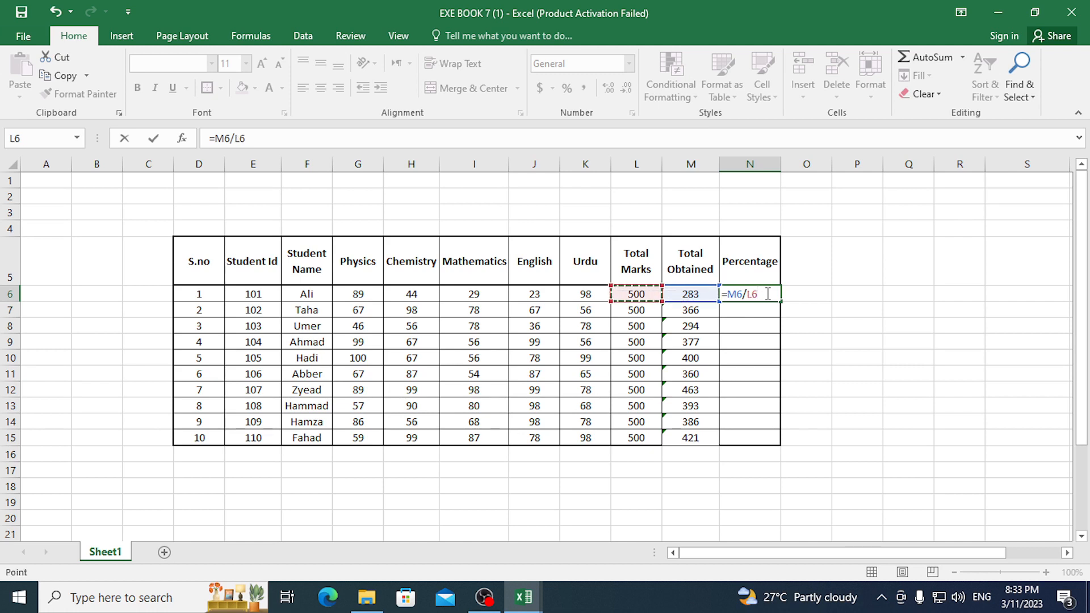
type("*")
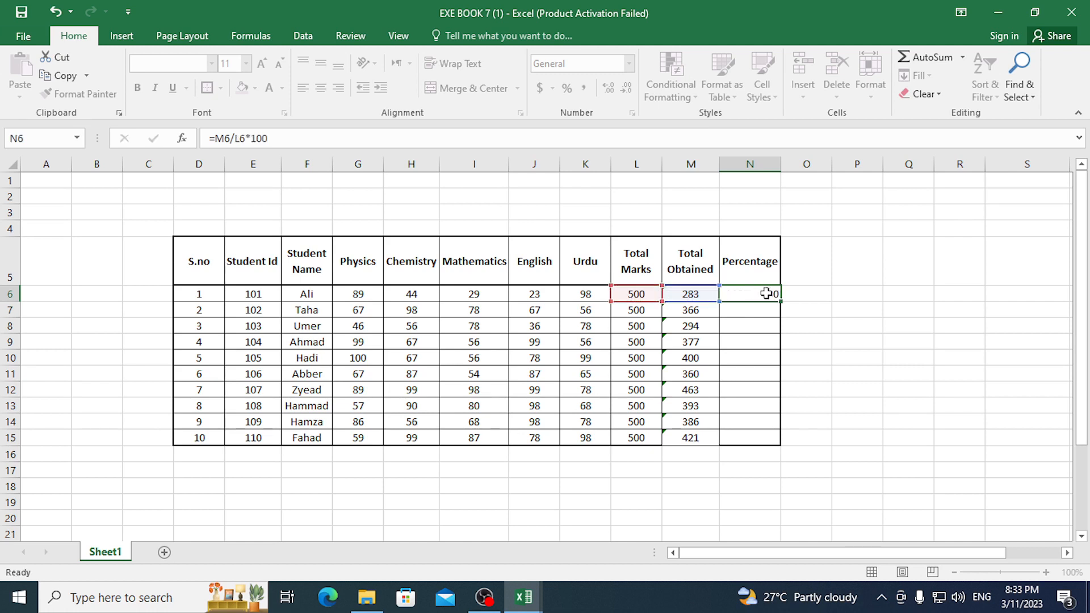
key("Return")
left_click(758, 294)
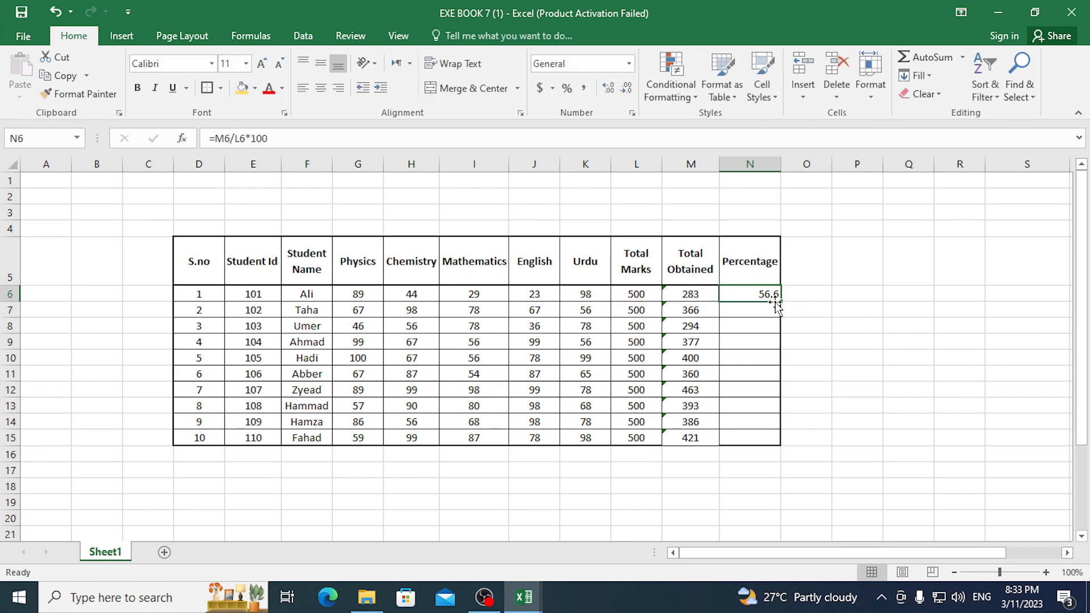
left_click_drag(780, 301, 790, 445)
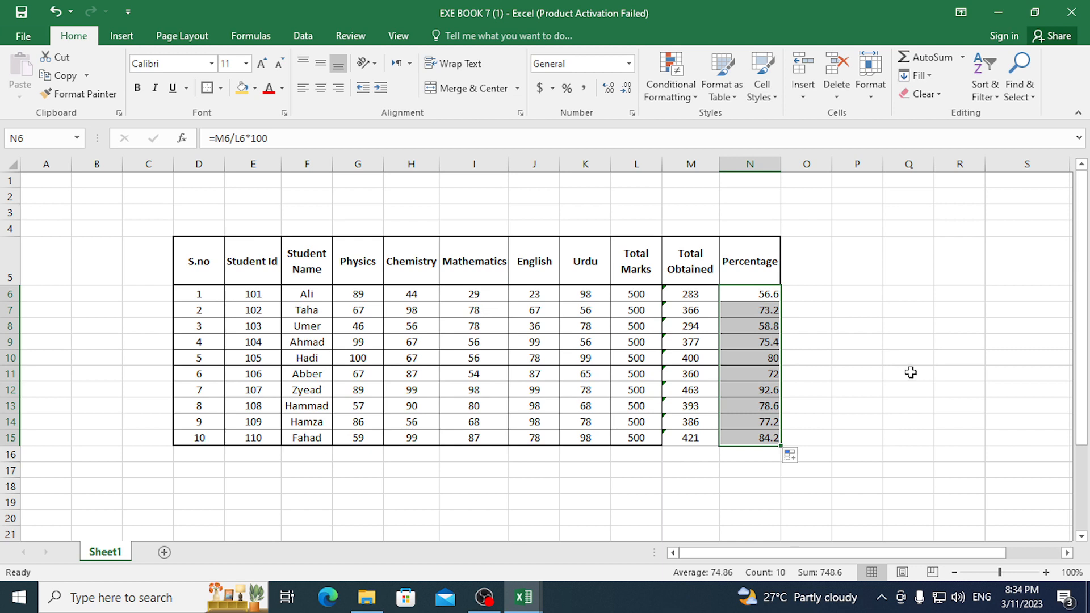
Set the first student's marks in all five subjects, G6 to K6, to 100.
left_click(376, 291)
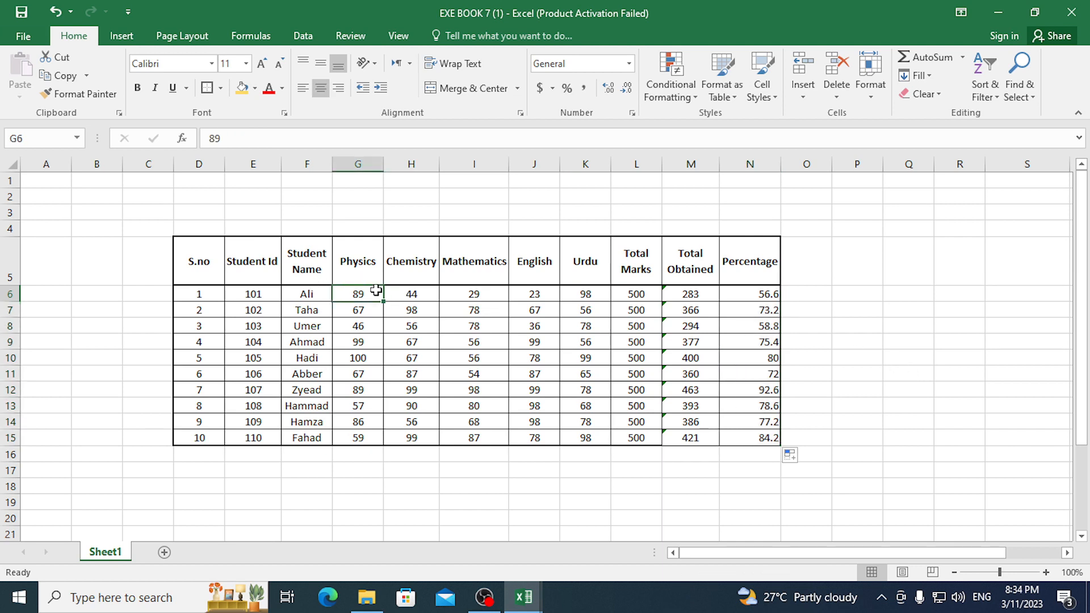
type("100")
key("Tab")
type("100")
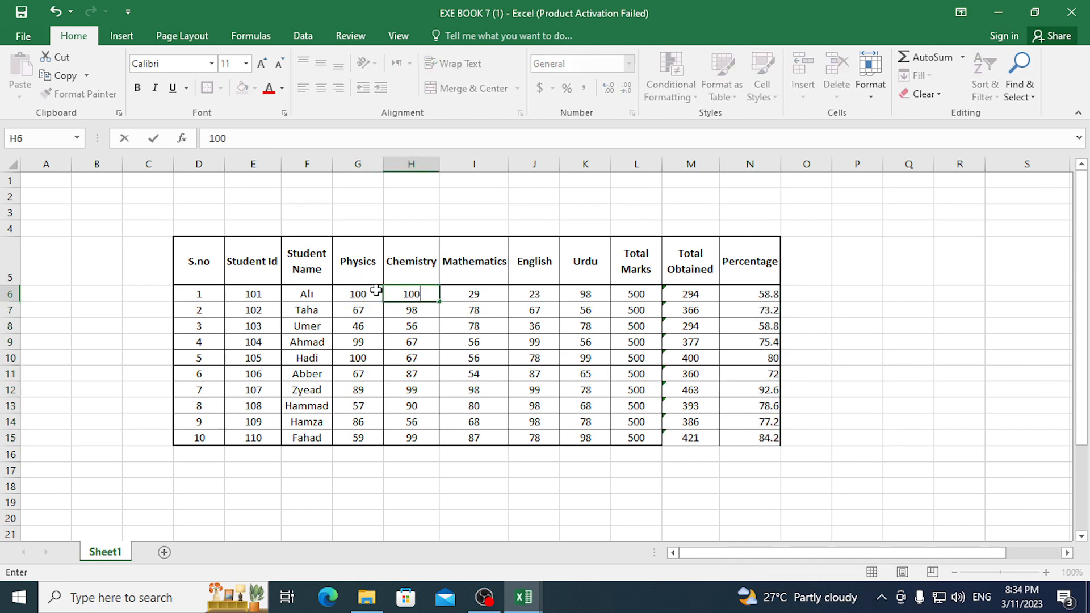
key("Tab")
type("100")
key("Tab")
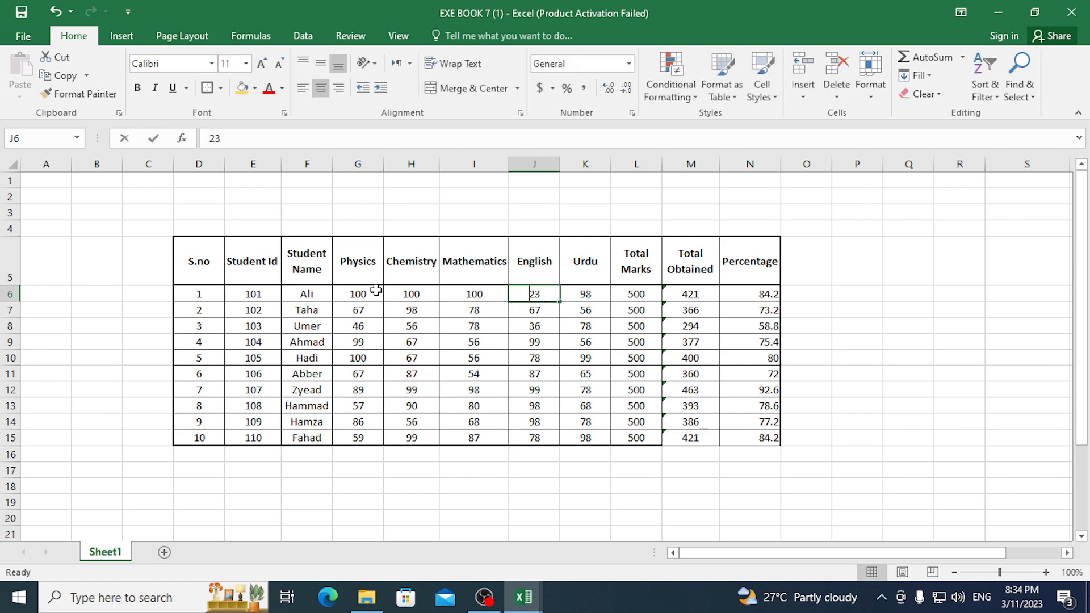
type("100")
key("Tab")
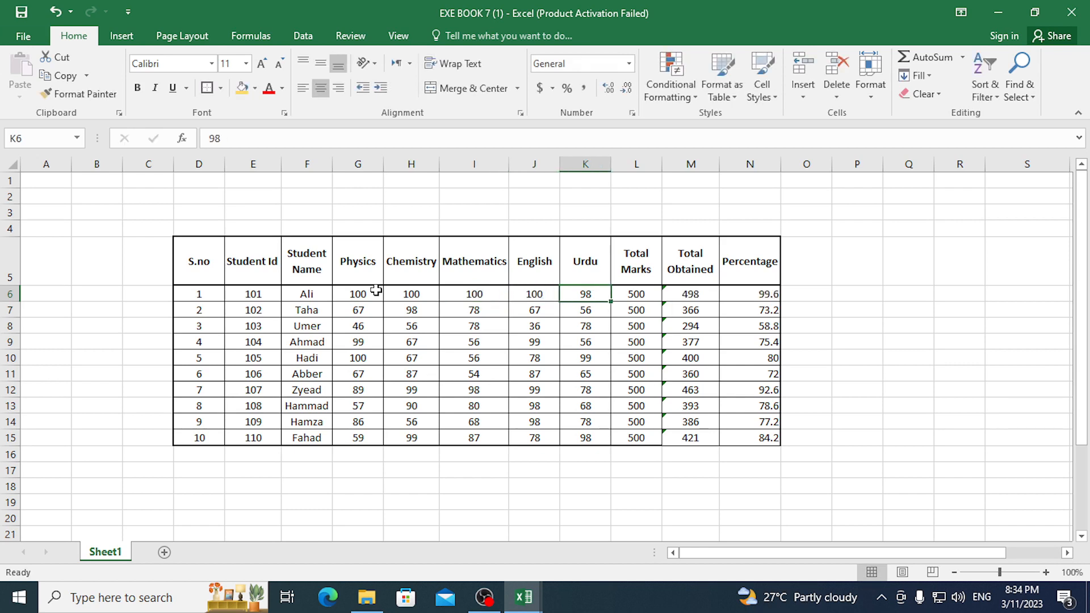
type("100")
key("Return")
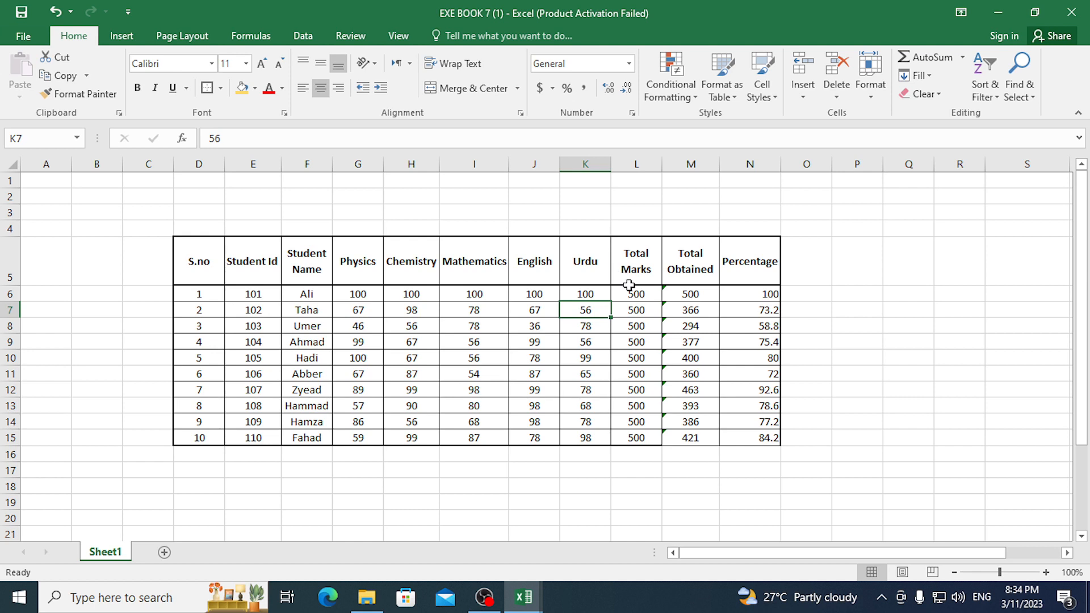
Copy the Total Marks heading from L5 to the empty cell R2.
left_click(638, 270)
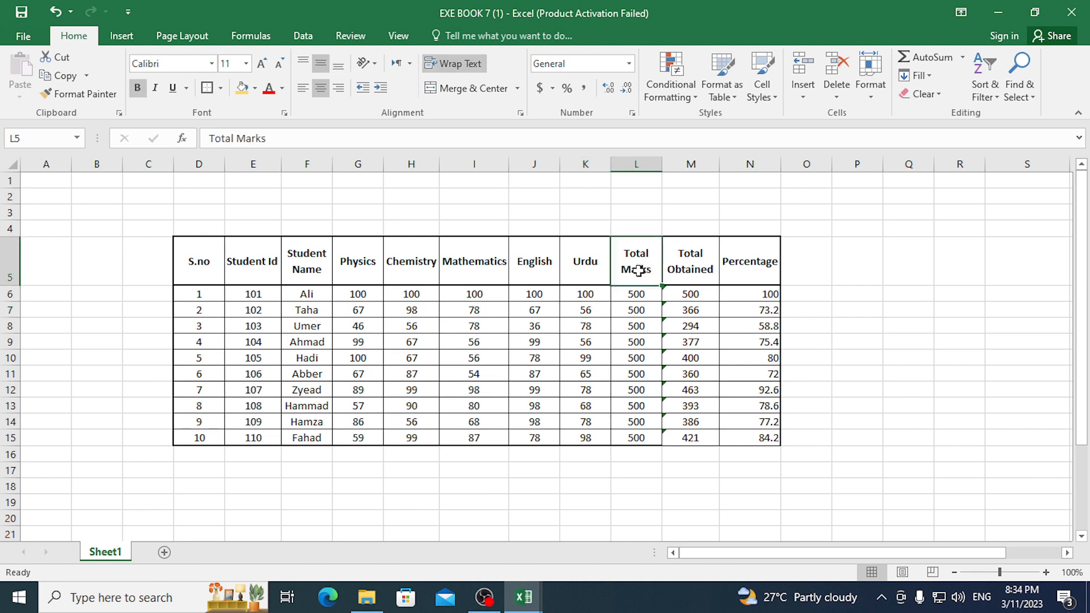
key("ctrl+c")
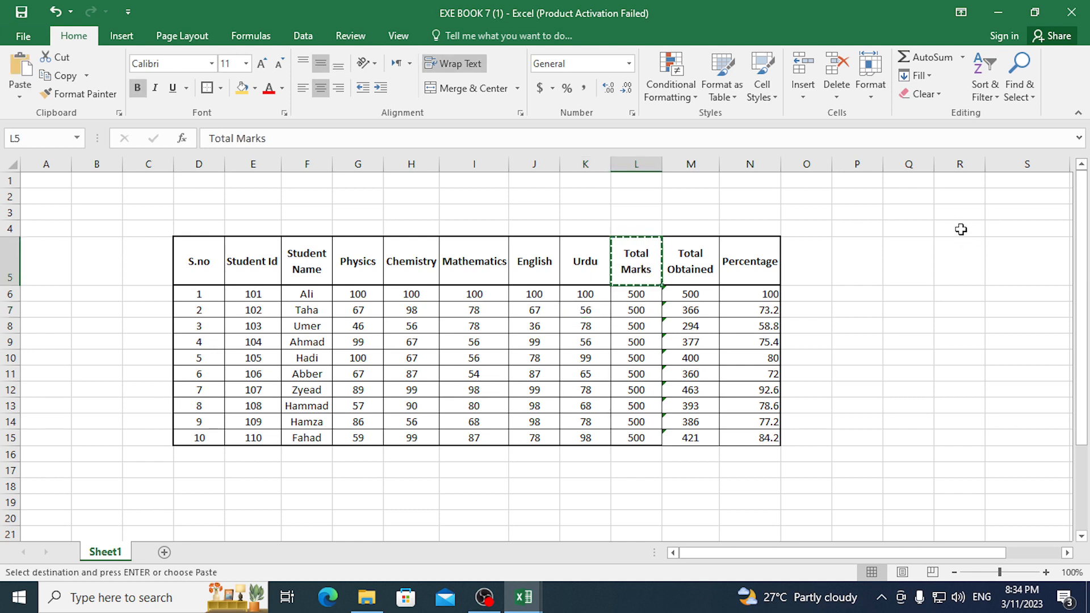
left_click(958, 197)
key("ctrl+v")
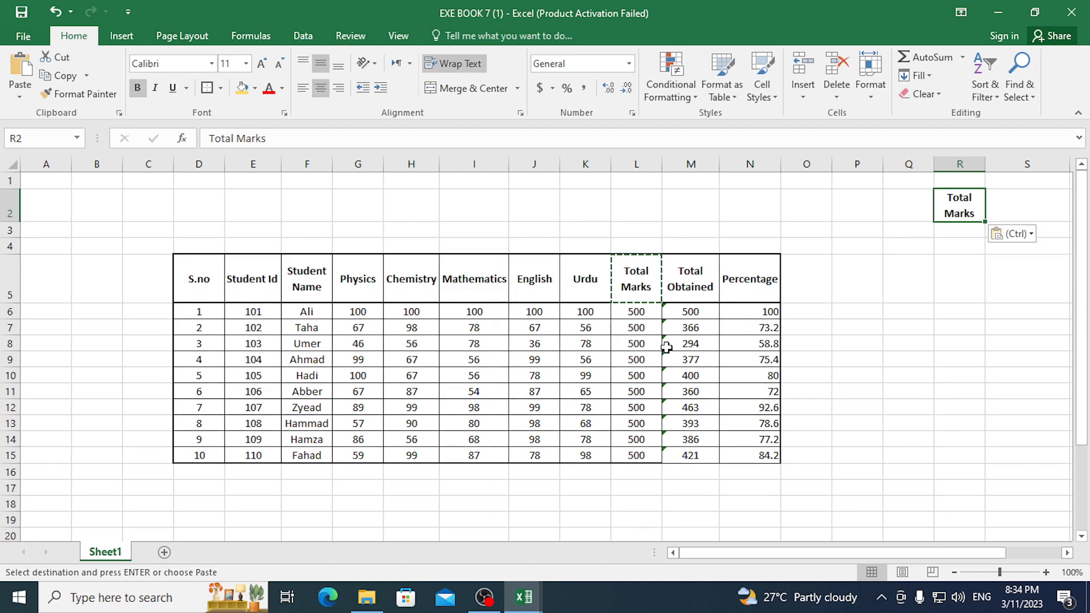
Delete the Total Marks column L from the sheet and clear the percentage formulas in M6:M15.
right_click(638, 164)
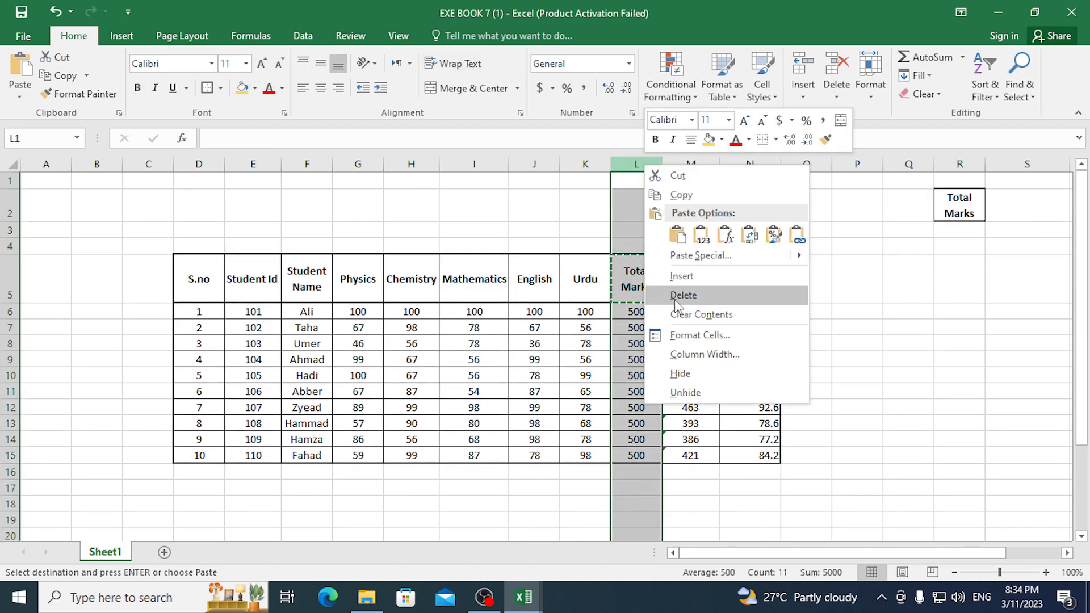
left_click(681, 296)
left_click(824, 306)
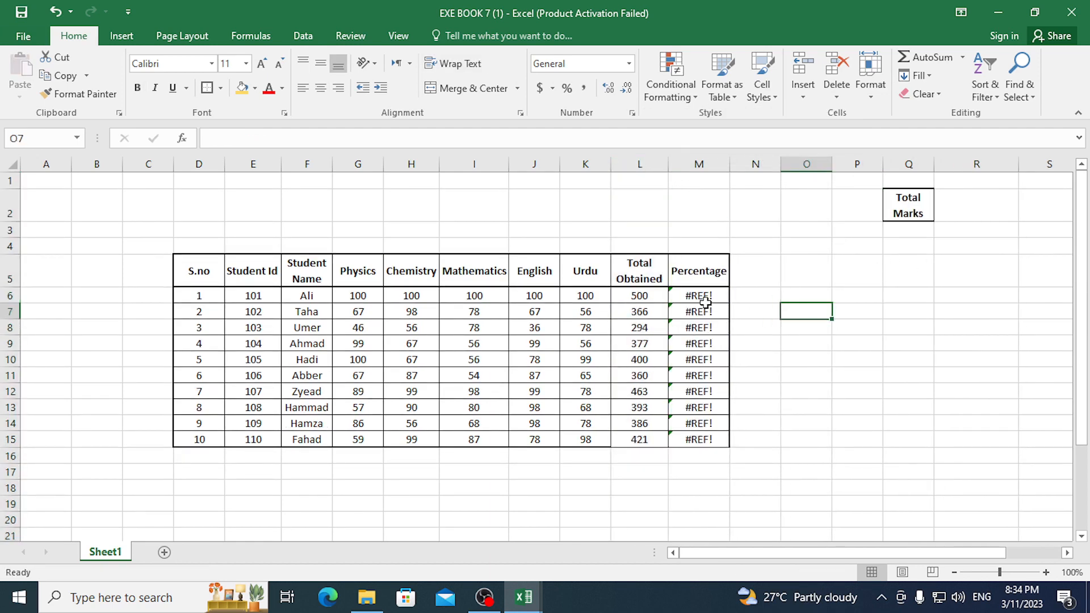
left_click_drag(705, 299, 711, 441)
key("Delete")
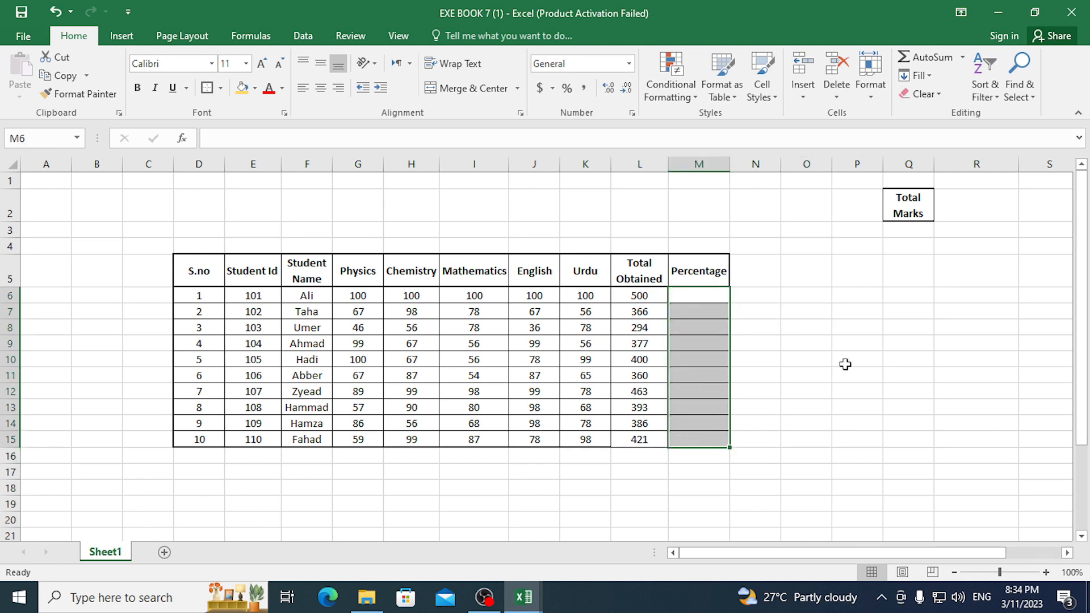
left_click(845, 360)
Enter 500 in R2 beside the Total Marks heading.
left_click(964, 214)
type("500")
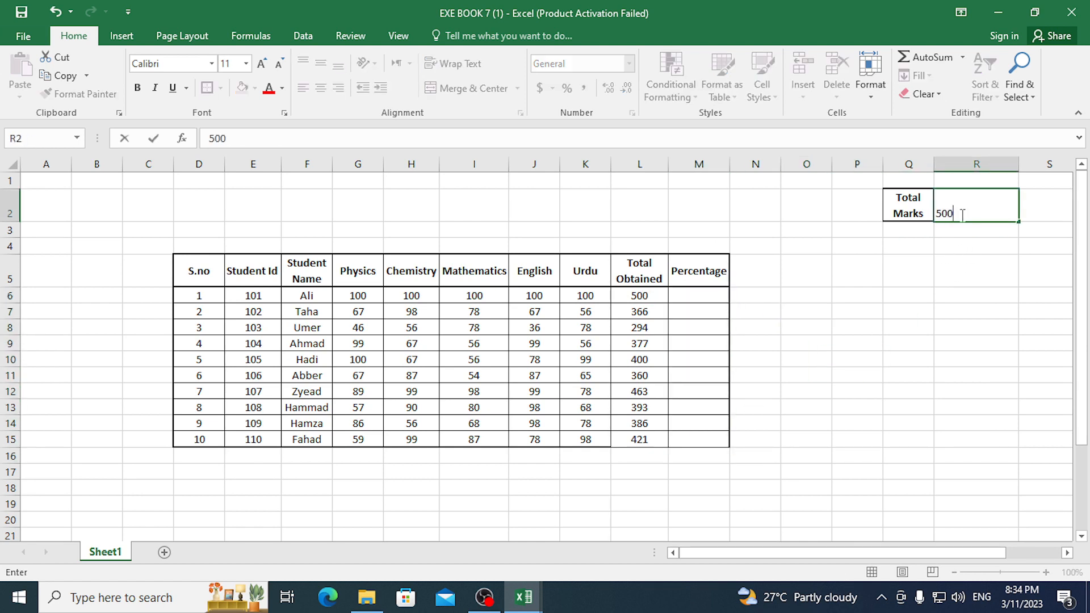
key("Return")
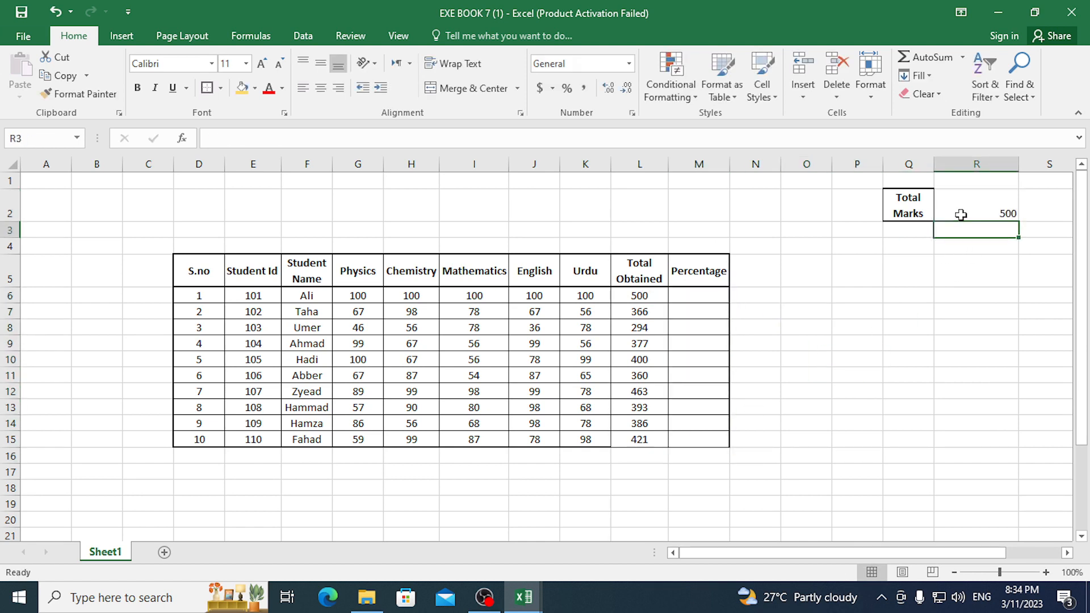
left_click(999, 216)
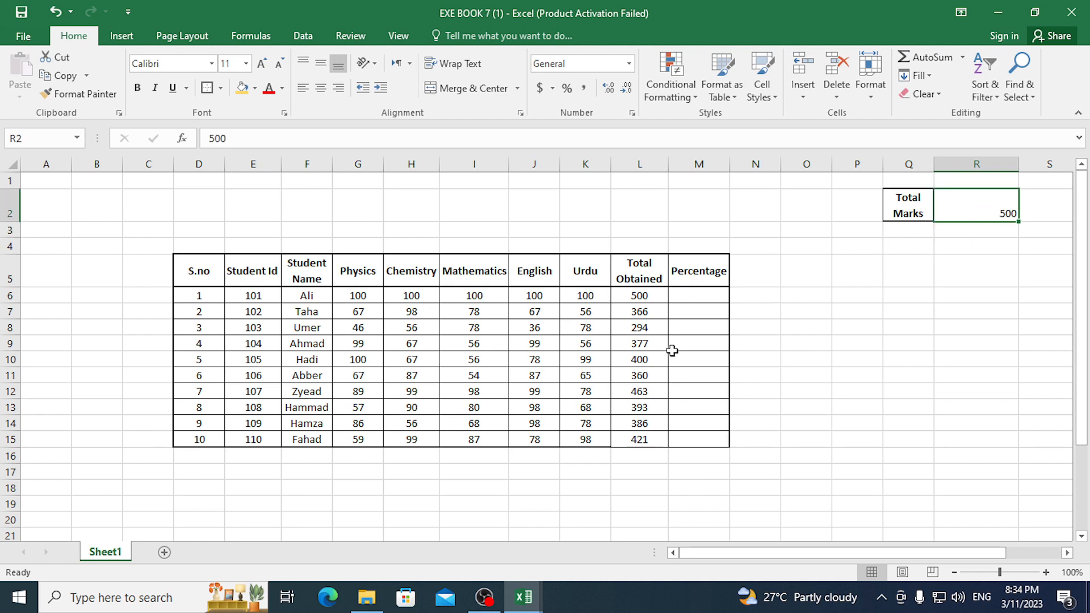
Enter the percentage formula =L6/100*100 in M6 for the first student and review it.
left_click(696, 295)
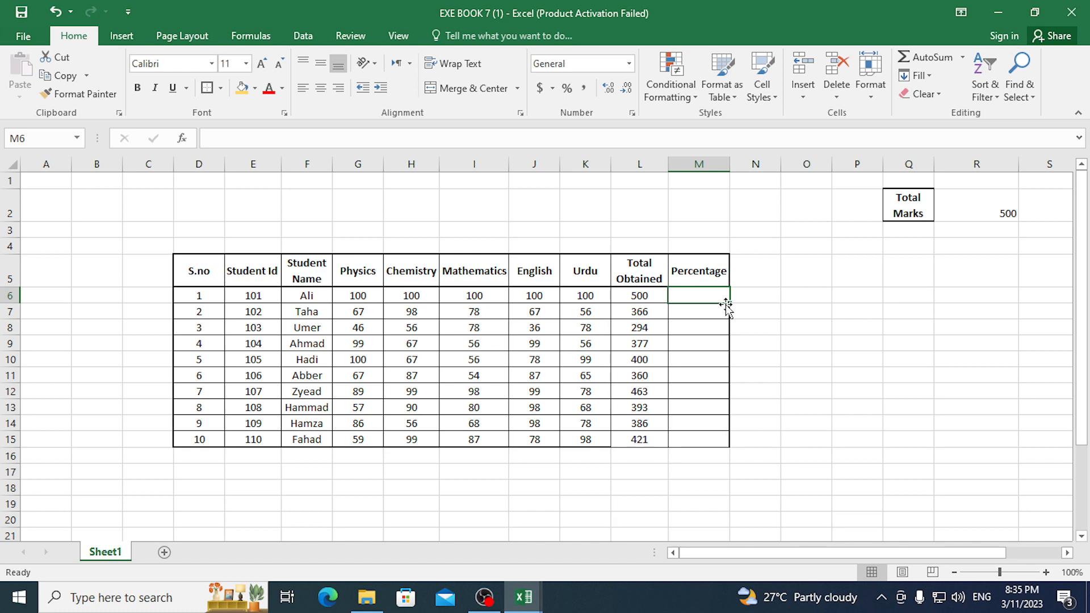
type("=")
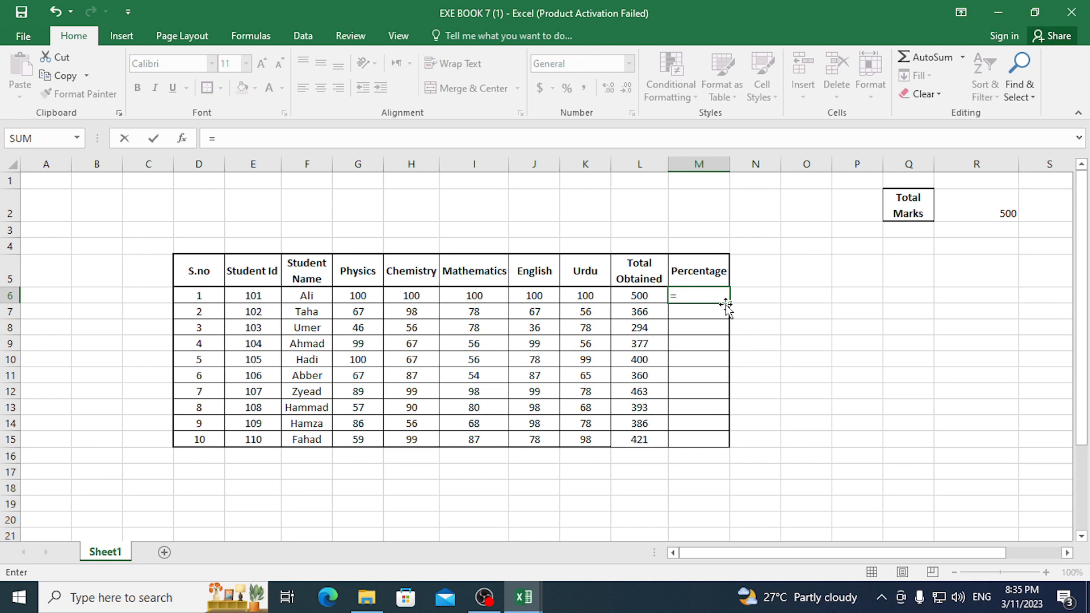
key("Left")
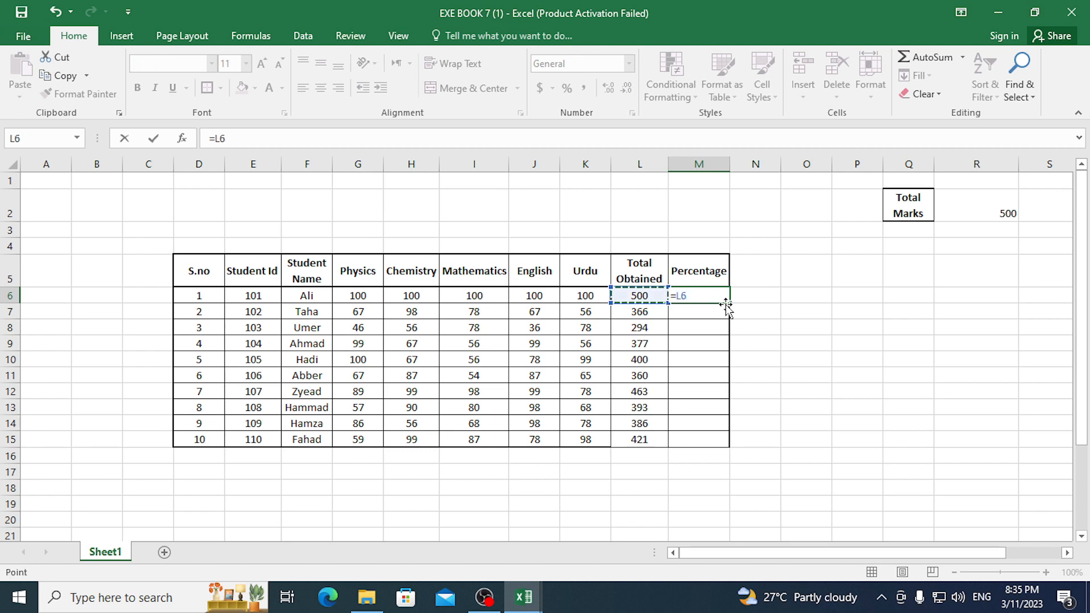
type("/")
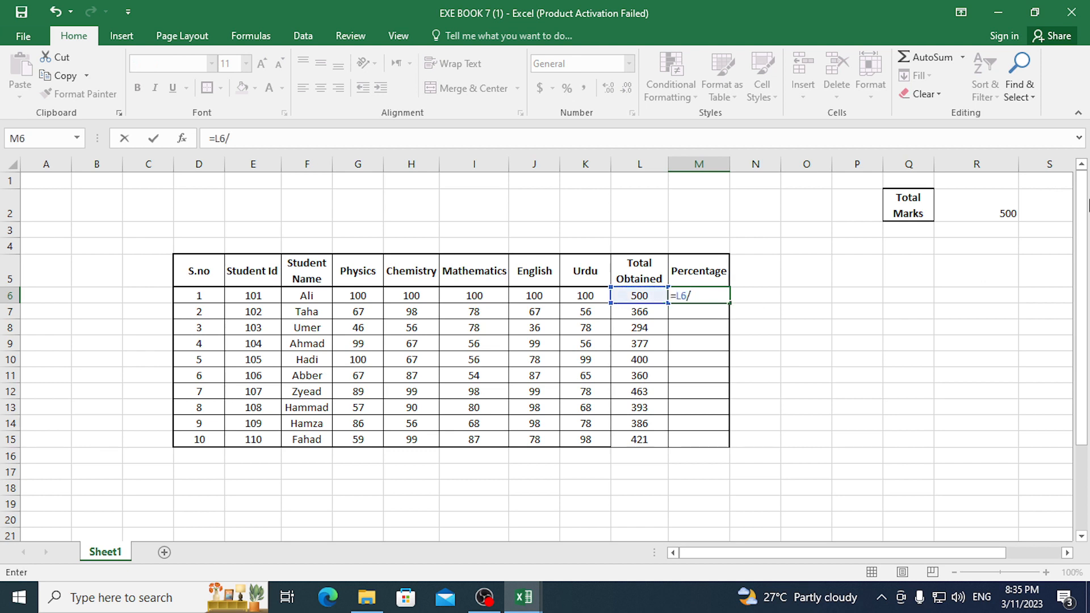
type("100*100")
key("Return")
left_click(715, 297)
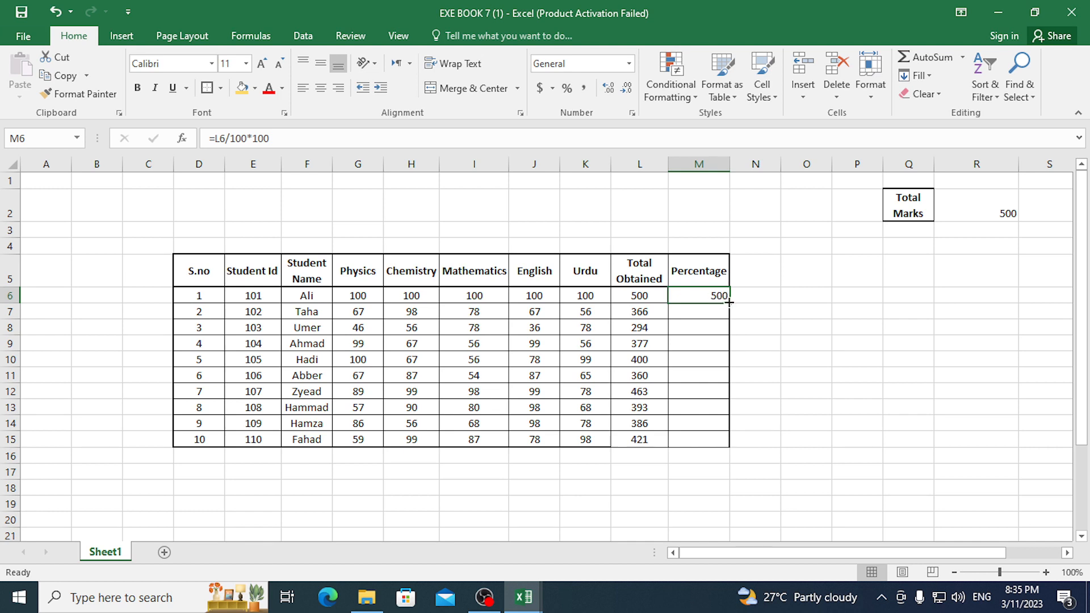
double_click(706, 297)
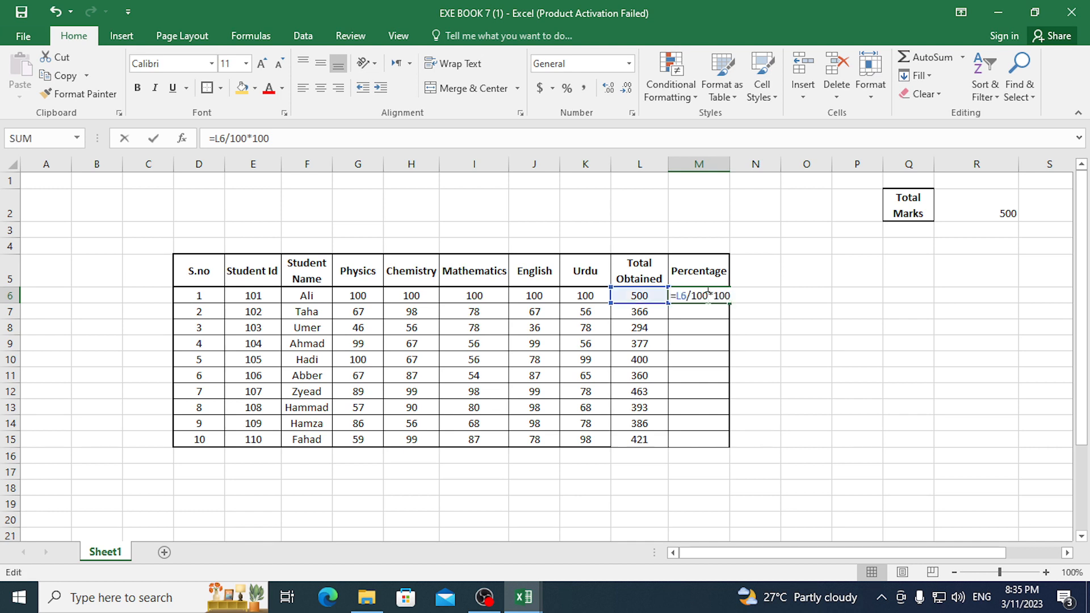
key("Escape")
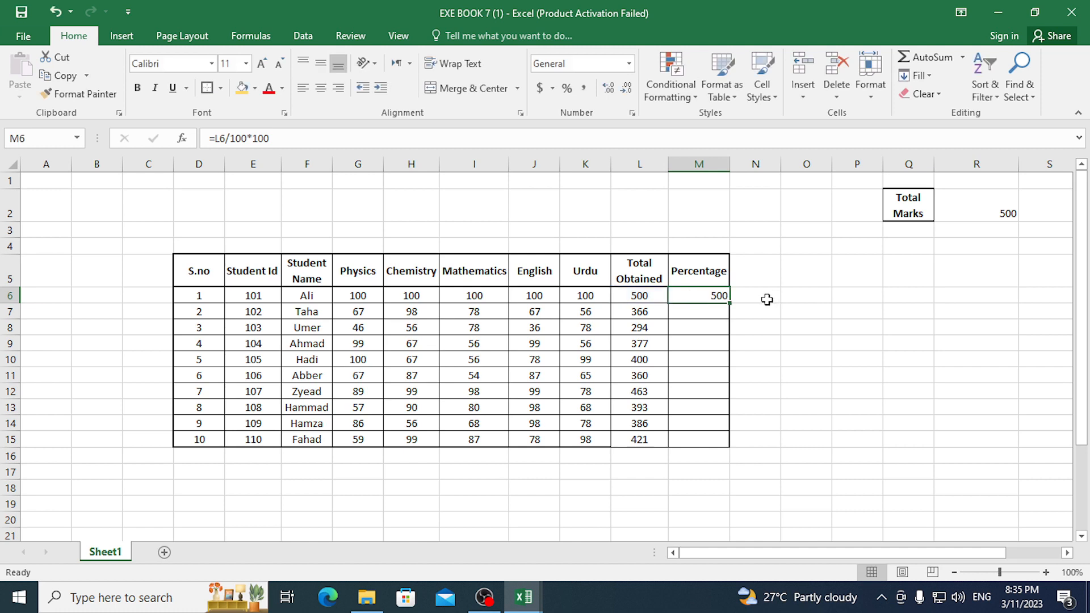
Correct the M6 formula to =L6/500*100 and fill it down to M15.
double_click(718, 295)
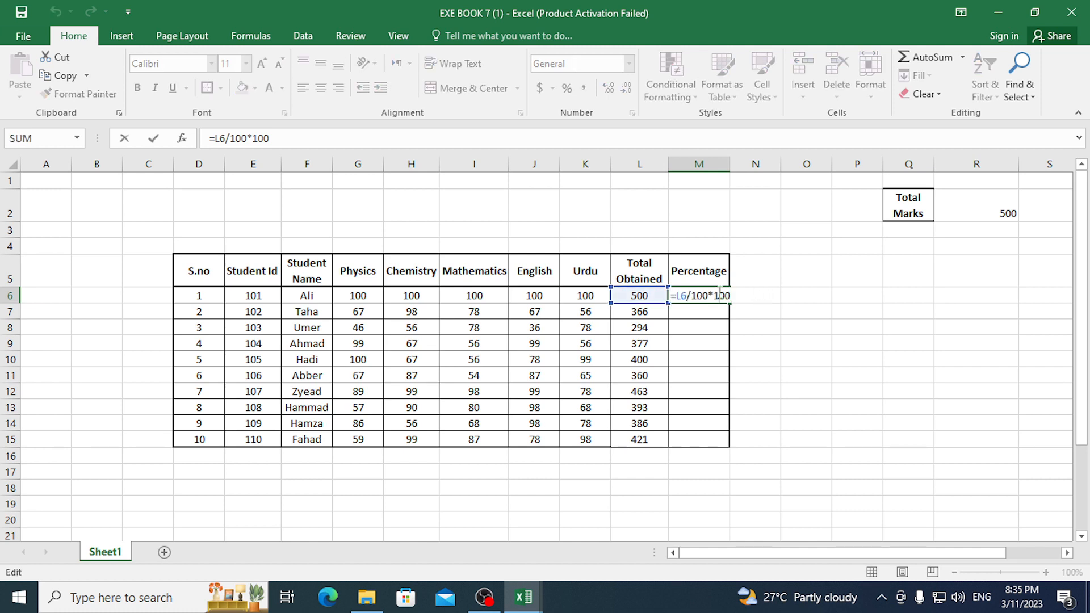
left_click(695, 292)
key("Delete")
type("5")
key("Return")
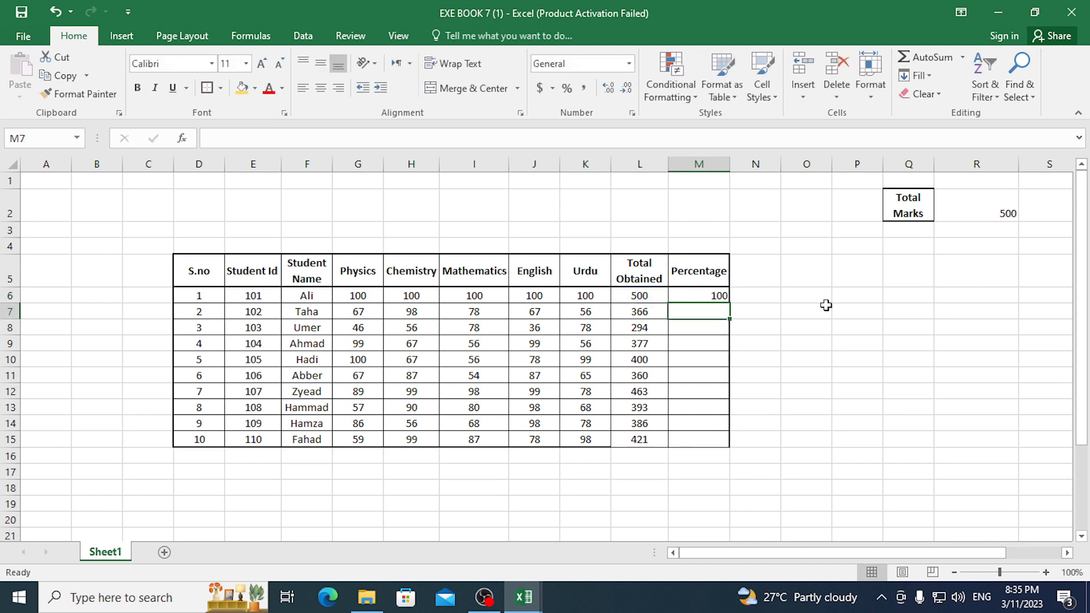
left_click(705, 294)
left_click_drag(732, 301, 759, 439)
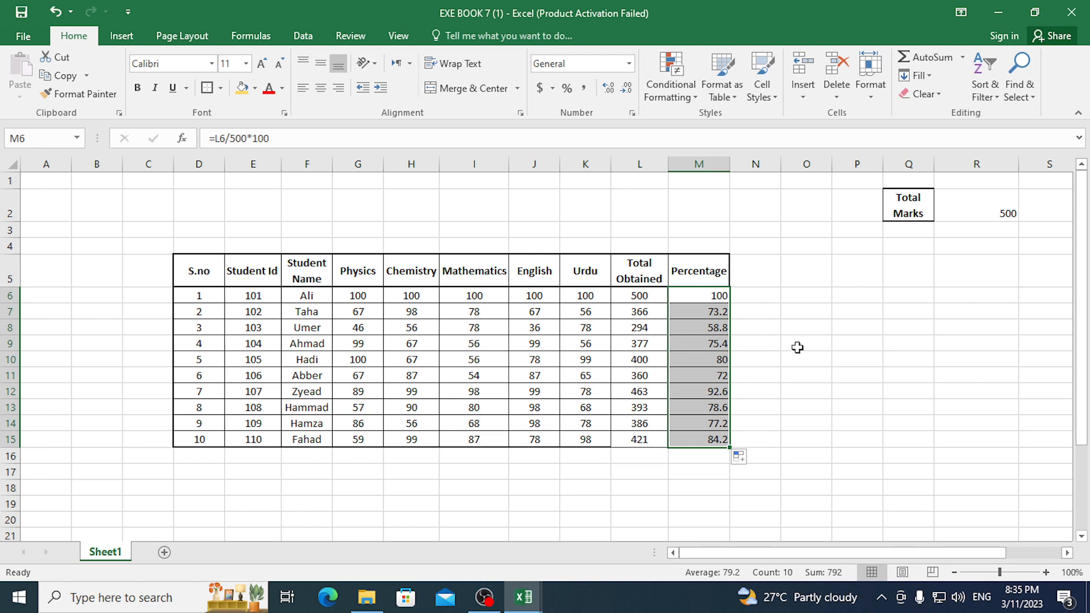
Try a divisor of 600 in the M6 percentage formula, filled down to M15, and undo both changes.
double_click(715, 295)
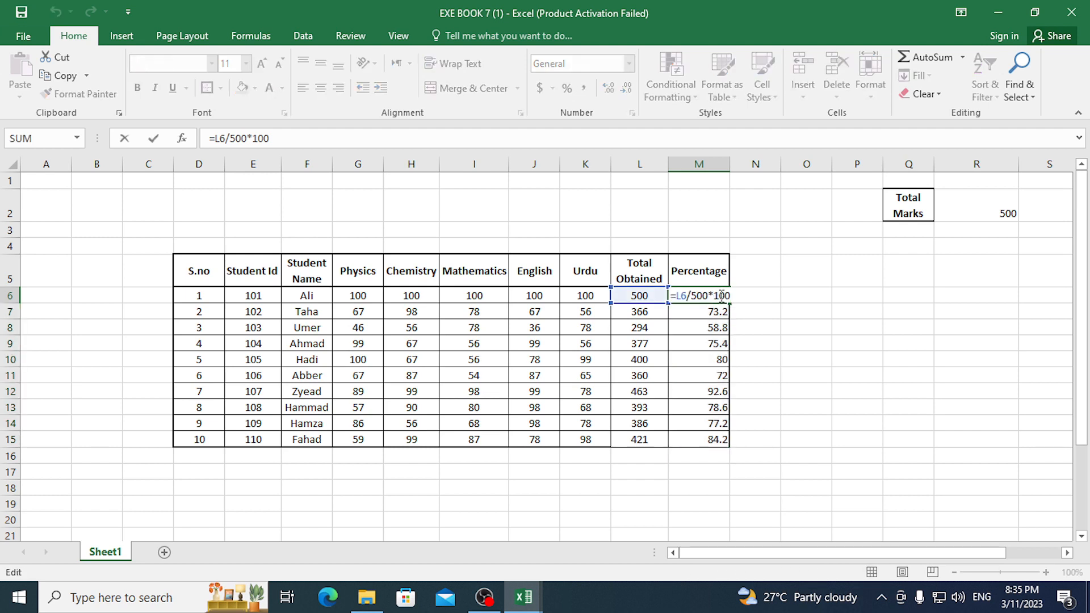
key("BackSpace")
type("6")
key("ctrl+Return")
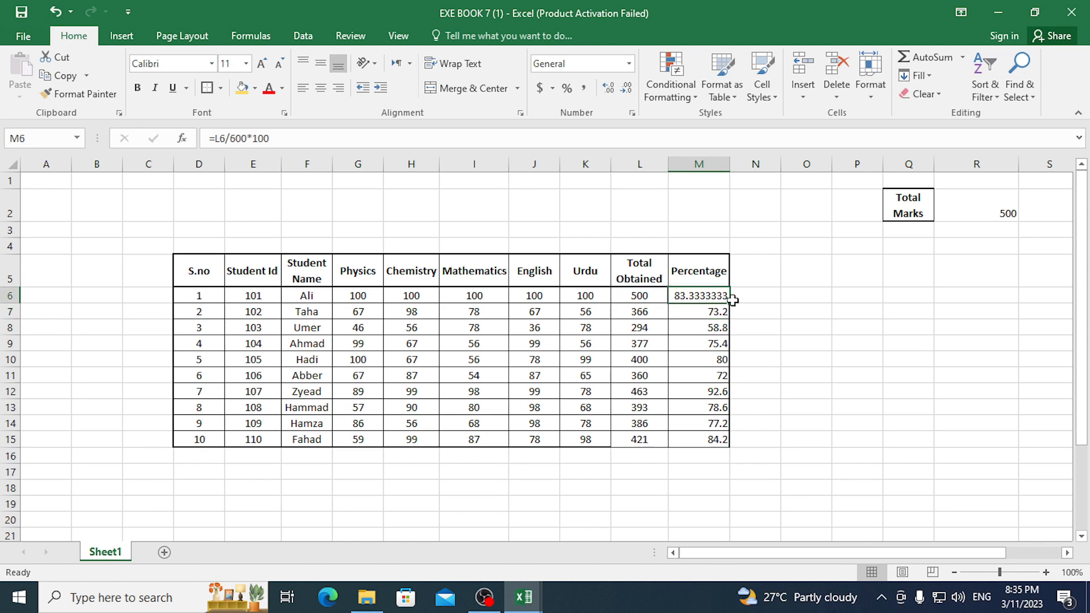
left_click_drag(728, 301, 732, 451)
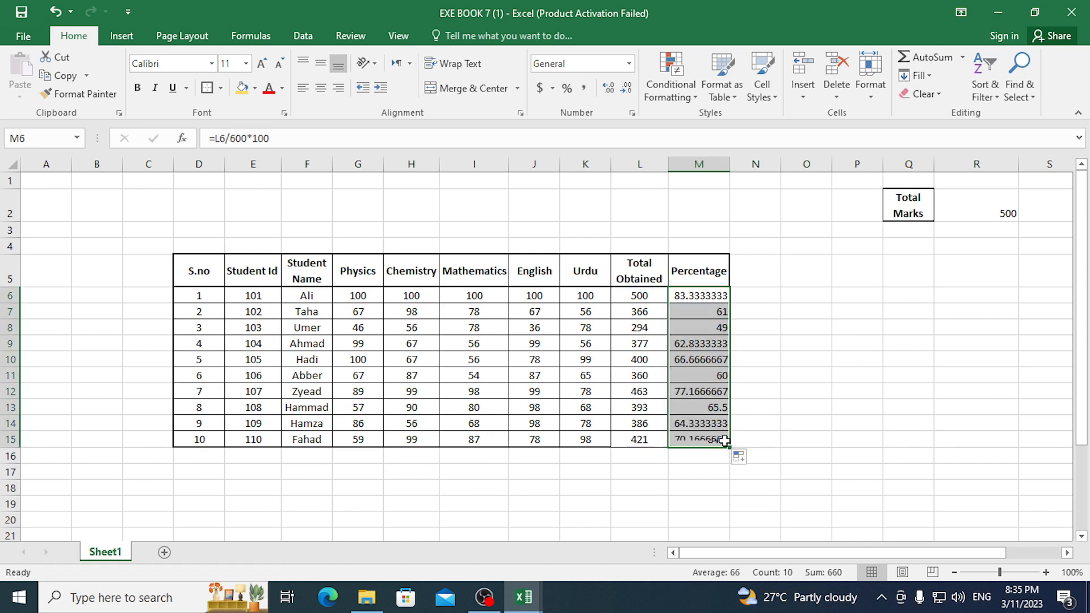
key("ctrl+z")
key("ctrl+z")
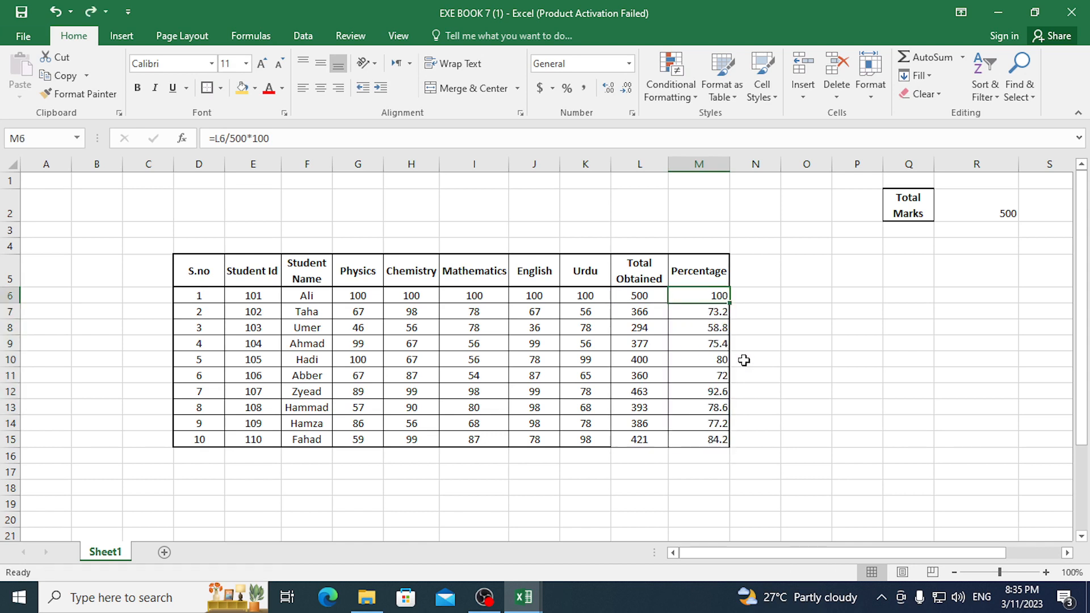
Calculate the first student's percentage in N6 with =L6/R2*100 and fill the formula down to N15.
left_click(770, 294)
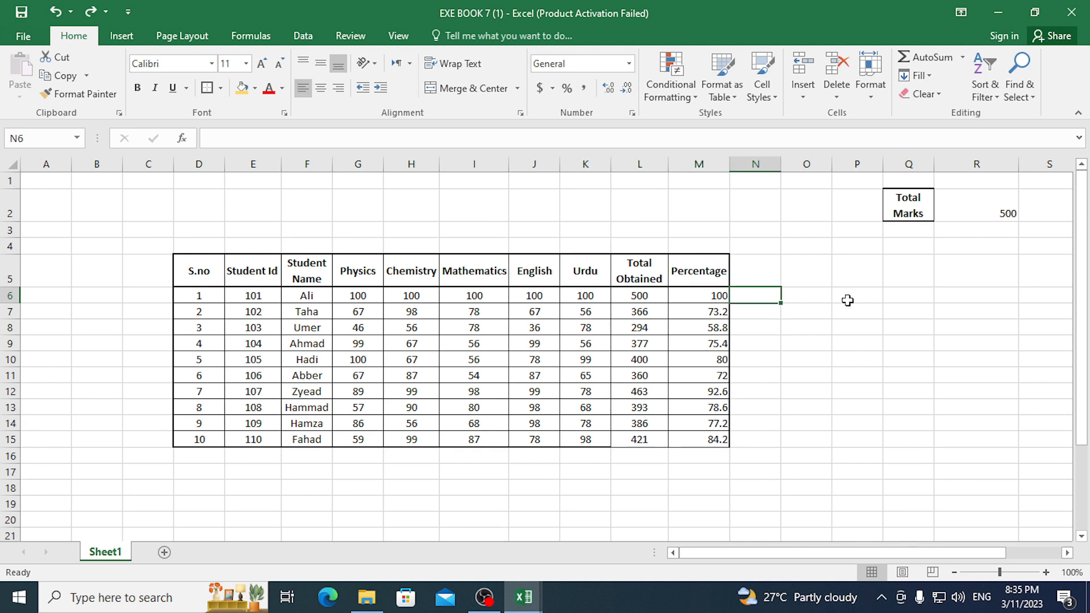
type("=")
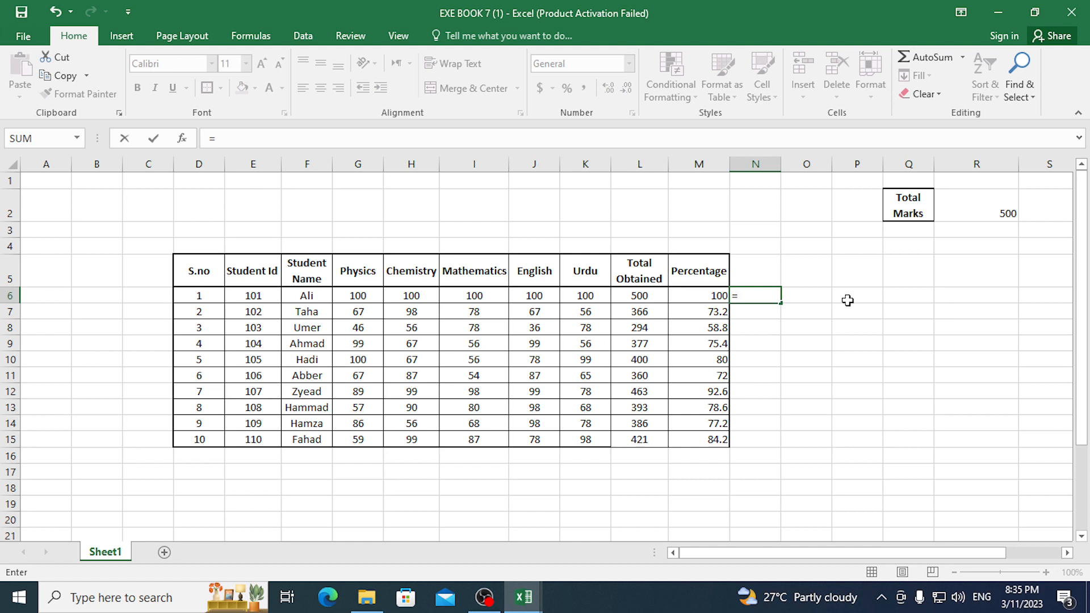
key("Left")
key("Left")
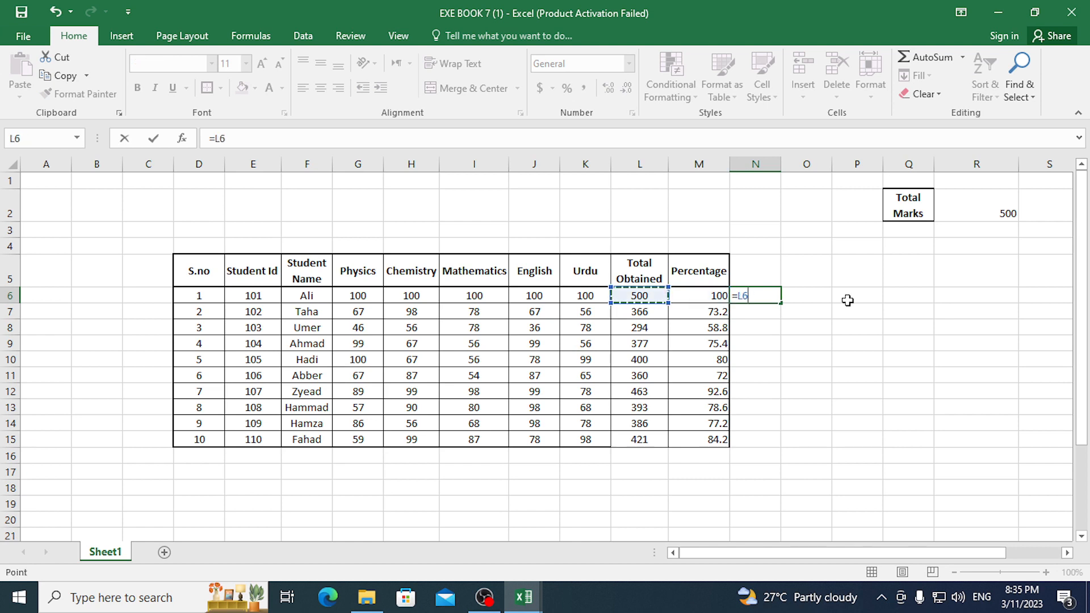
type("/")
left_click(990, 200)
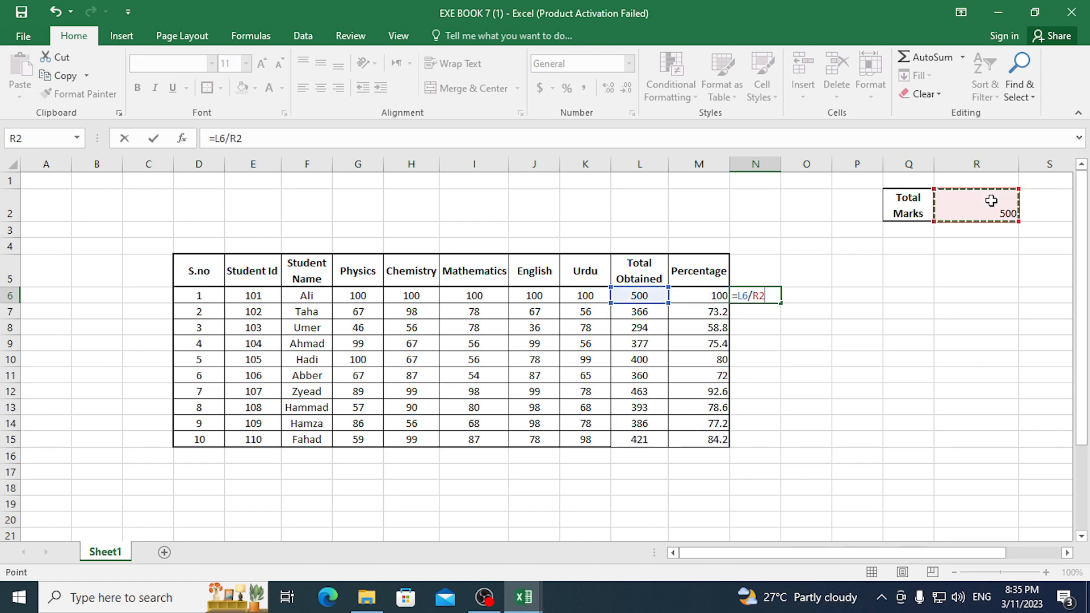
type("*100")
key("Return")
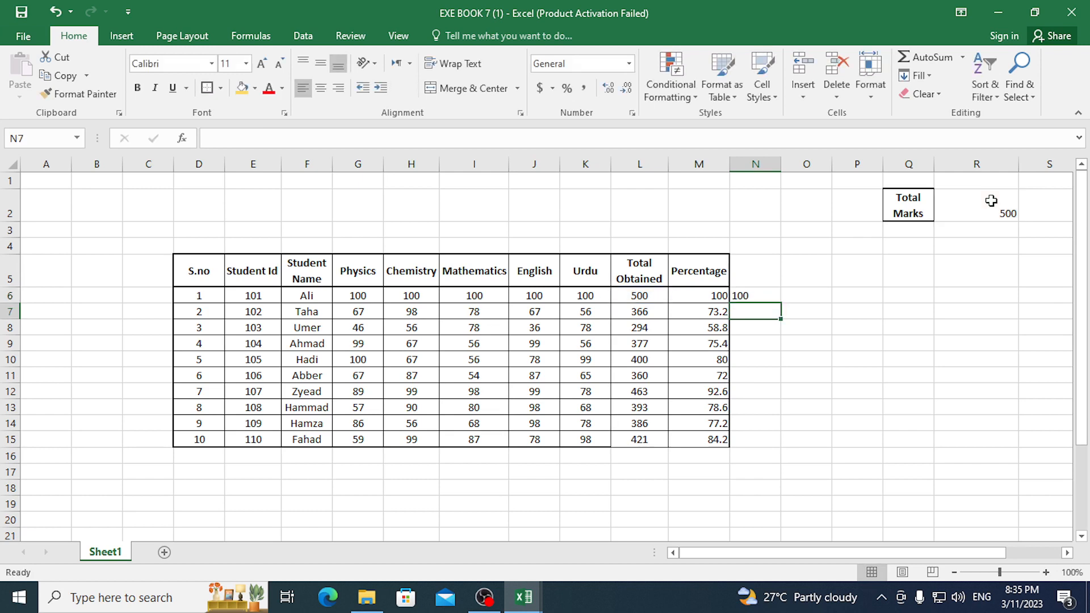
left_click(765, 290)
left_click_drag(780, 304, 782, 449)
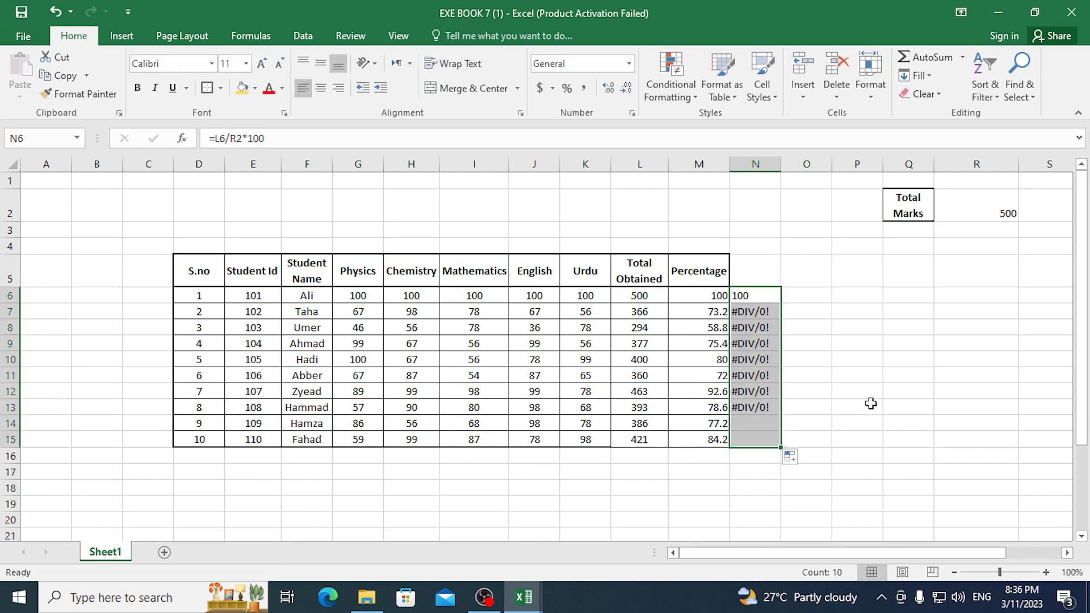
Make the Total Marks reference absolute in N6 with =L6/$R$2*100 and fill the formula down to N15.
double_click(761, 295)
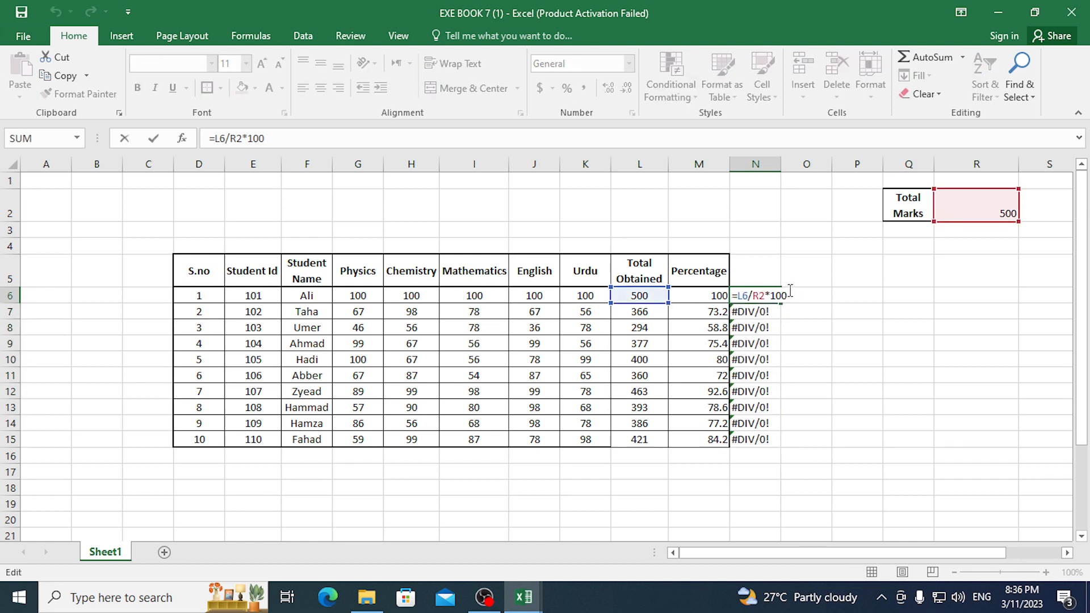
key("F4")
key("Return")
left_click(763, 301)
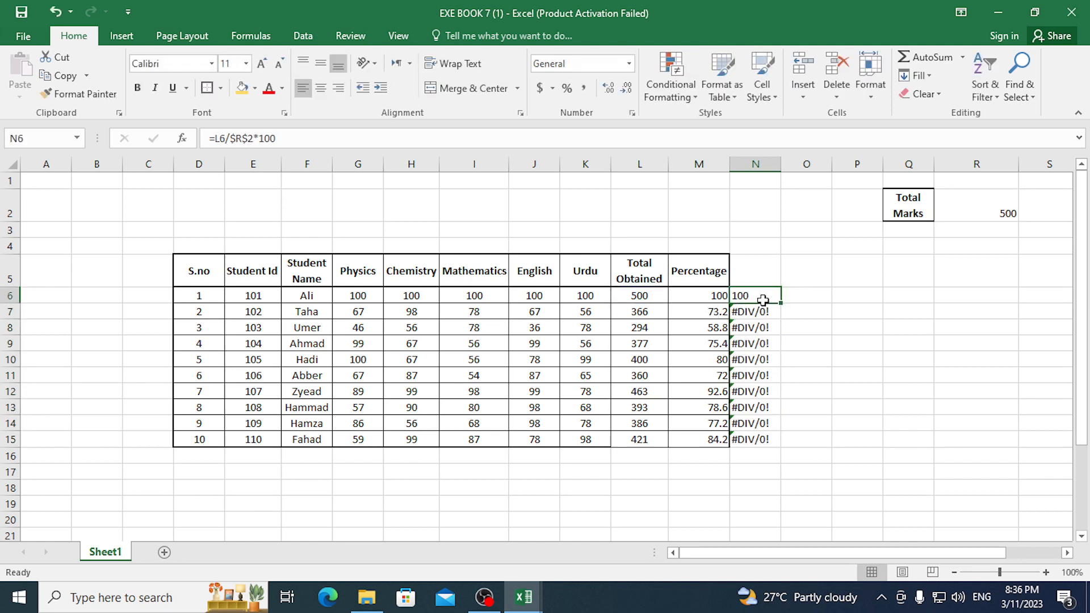
left_click_drag(779, 303, 782, 447)
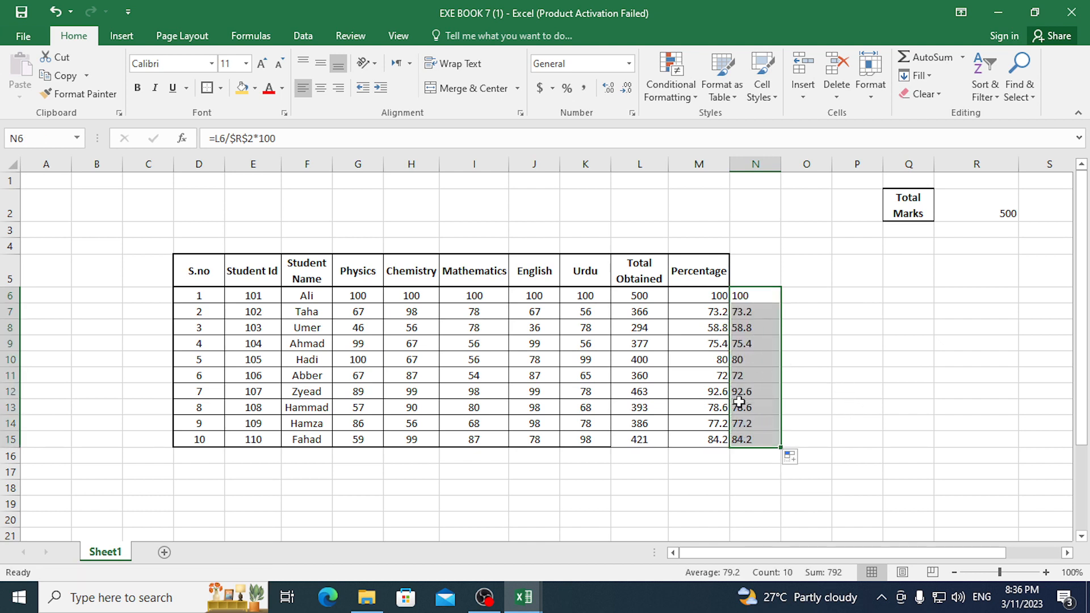
Review the first student's formula in M6 and set the Total Marks value in R2 to 450.
left_click(707, 296)
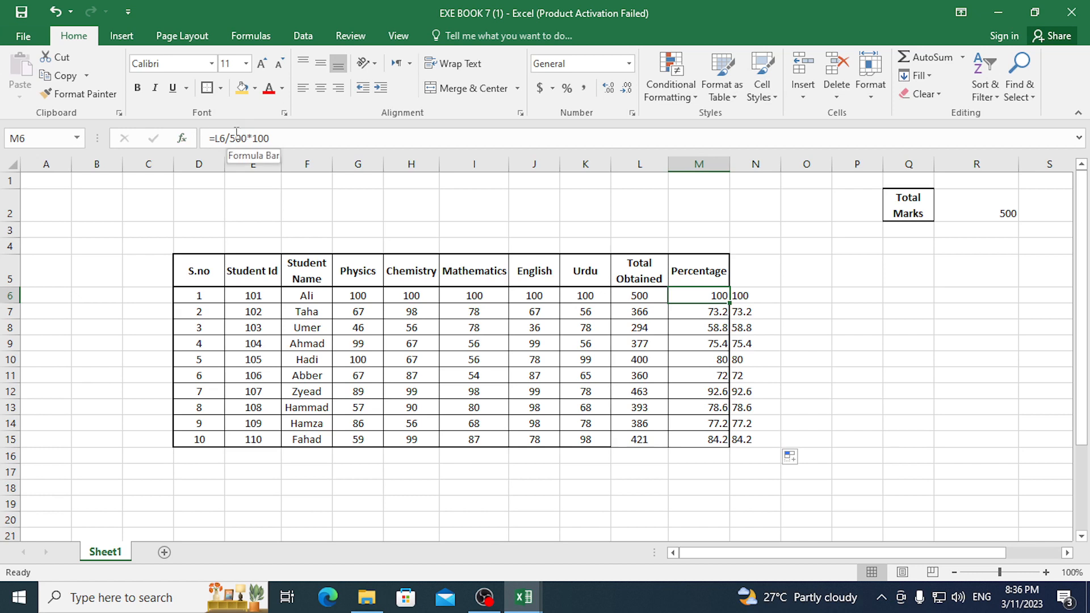
left_click(825, 357)
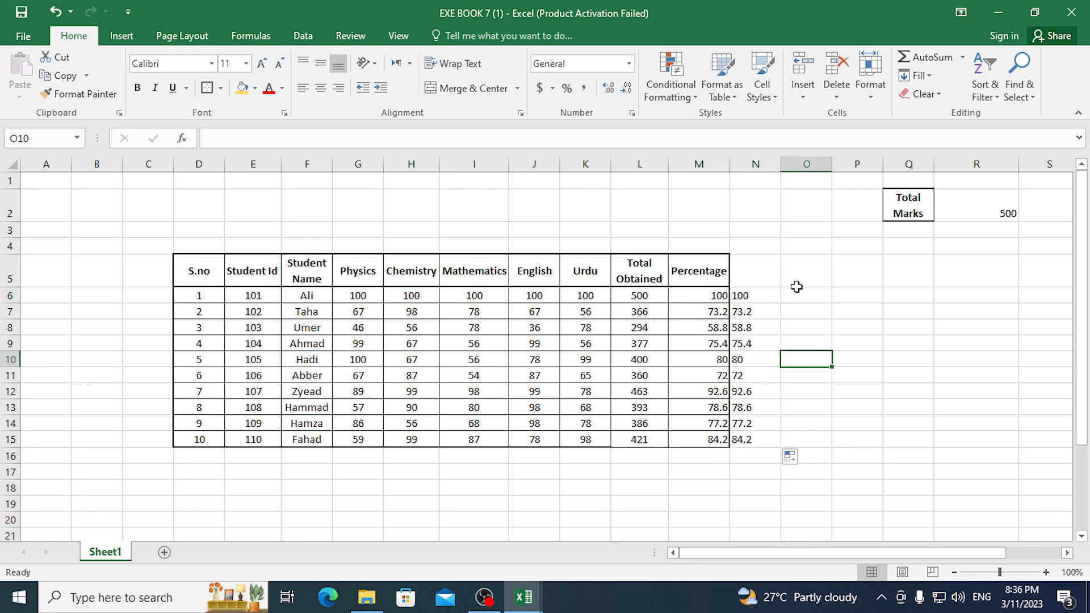
left_click(988, 205)
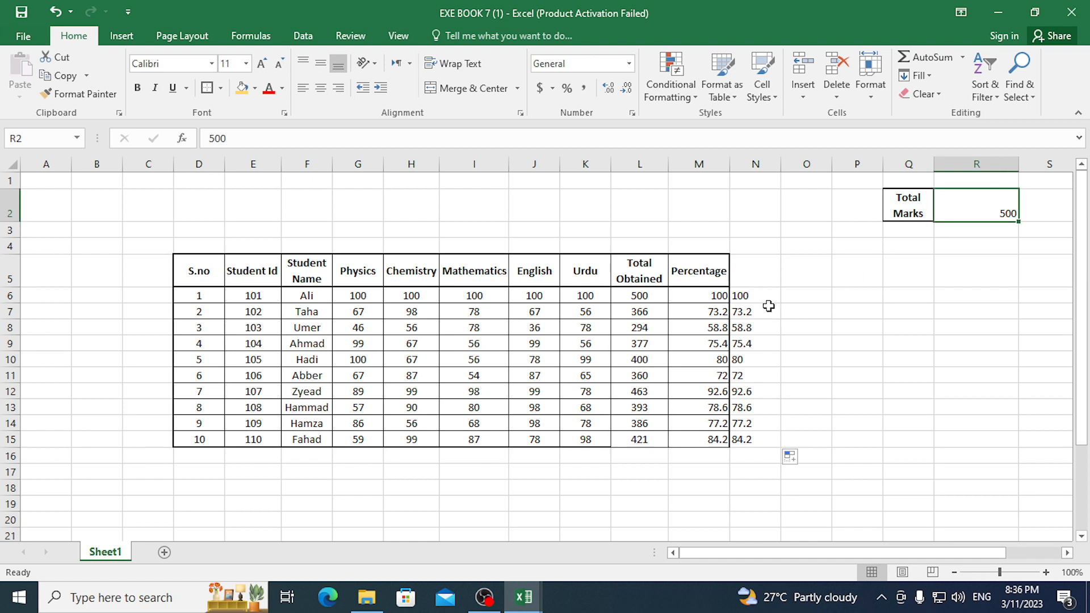
type("45")
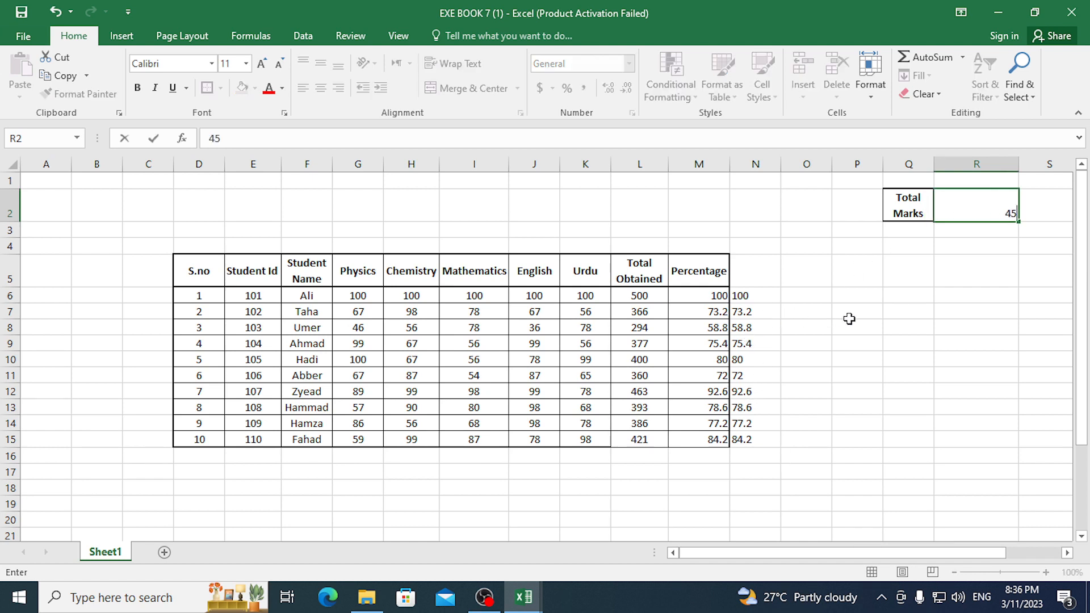
type("0")
key("Return")
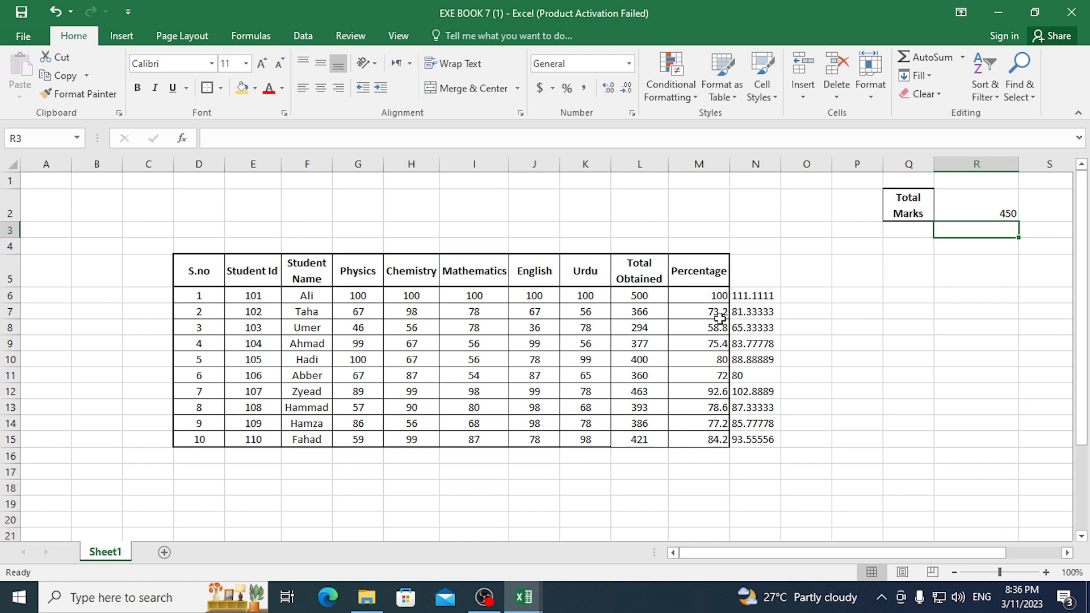
Change the M6 percentage formula to =L6/450*100 and fill it down to M15.
double_click(688, 293)
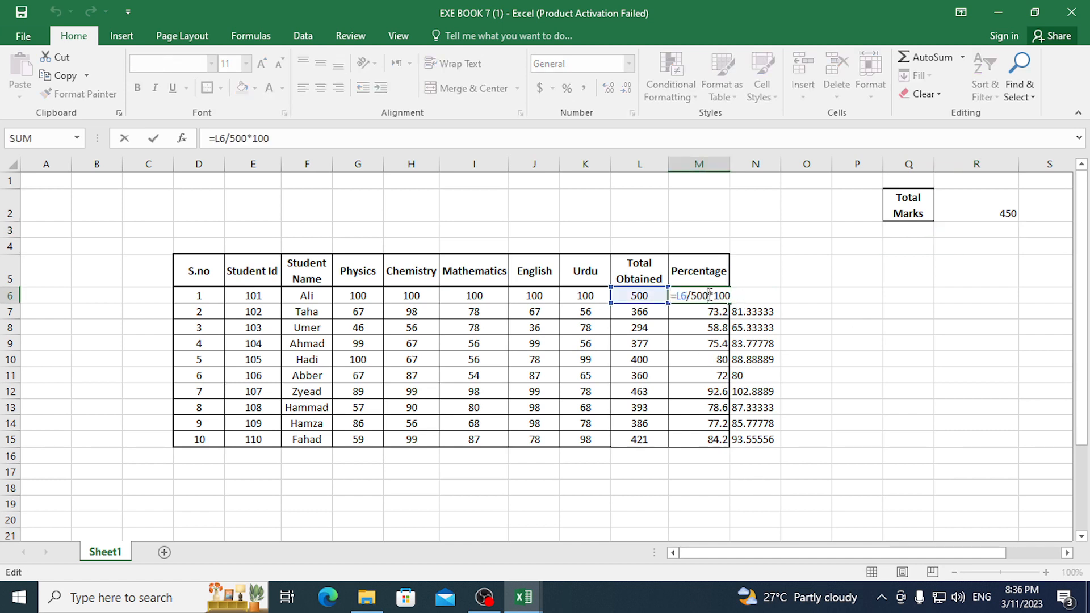
key("BackSpace")
key("BackSpace")
key("BackSpace")
type("450")
key("Return")
left_click(711, 296)
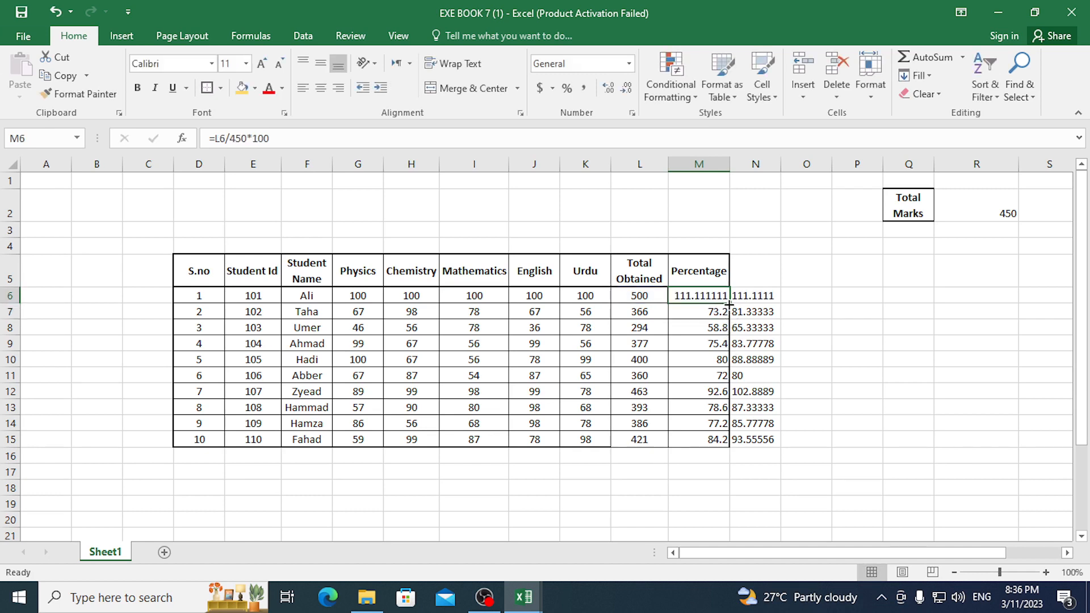
left_click_drag(729, 302, 726, 443)
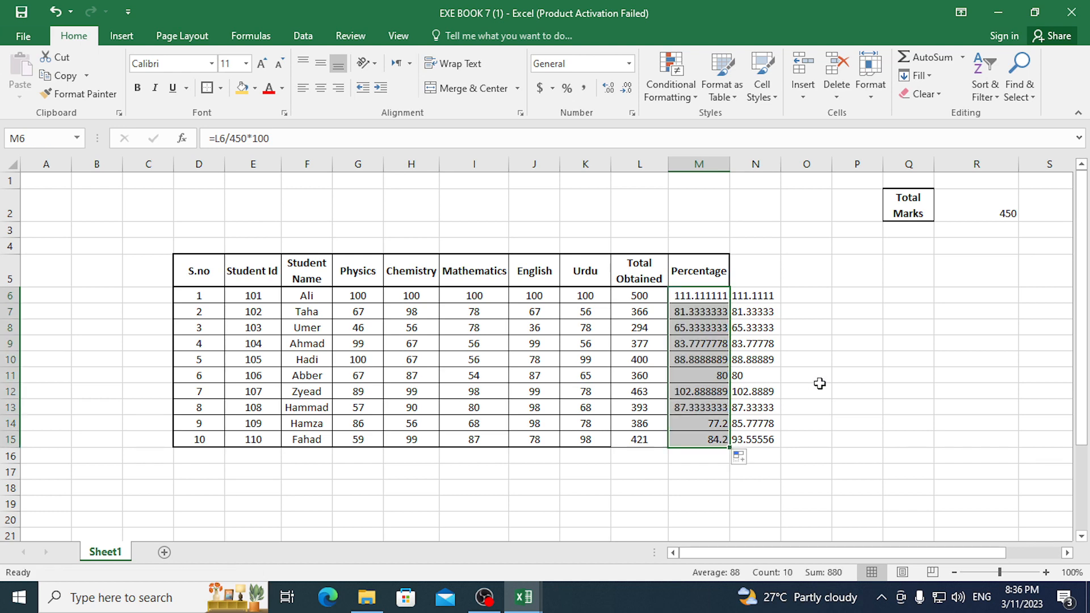
Undo the Percentage column fill and repeat it from M6 down to M15 to compare it with column N.
scroll(817, 377, "up", 2)
scroll(811, 372, "up", 1)
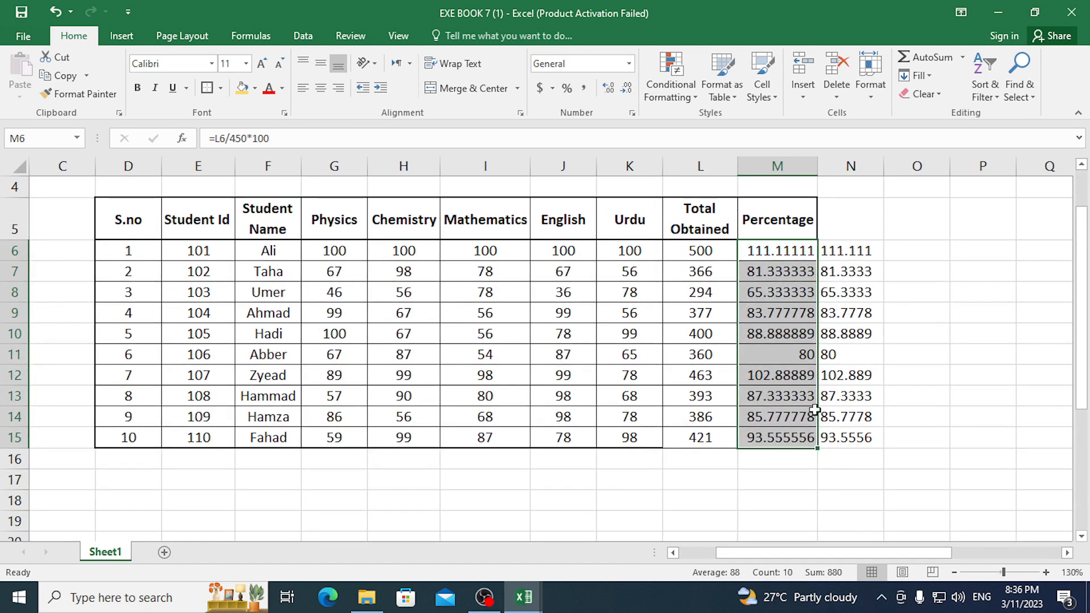
scroll(816, 406, "down", 2)
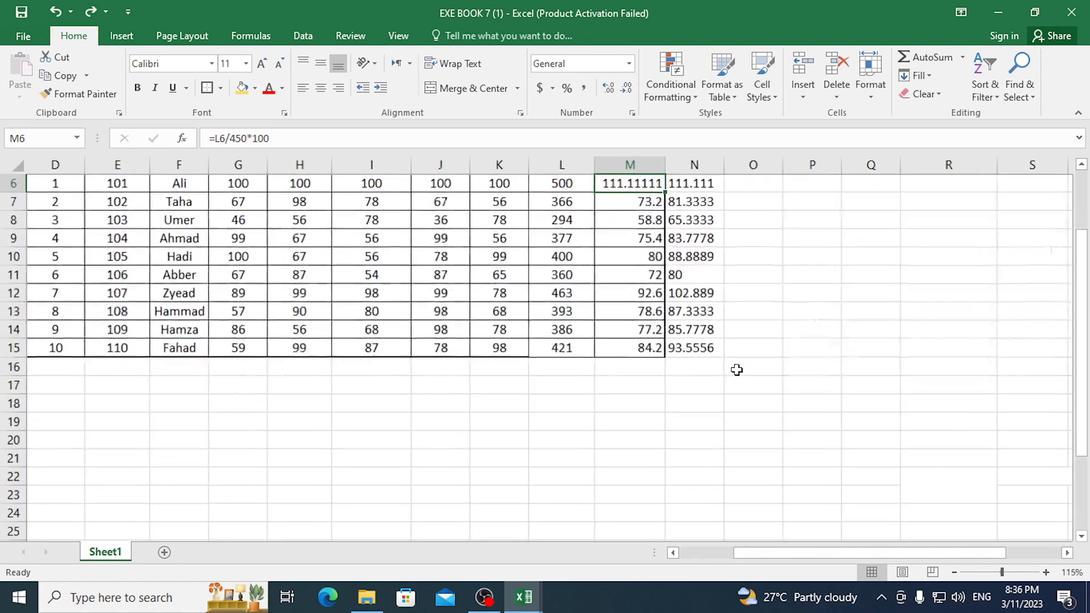
scroll(736, 370, "up", 3)
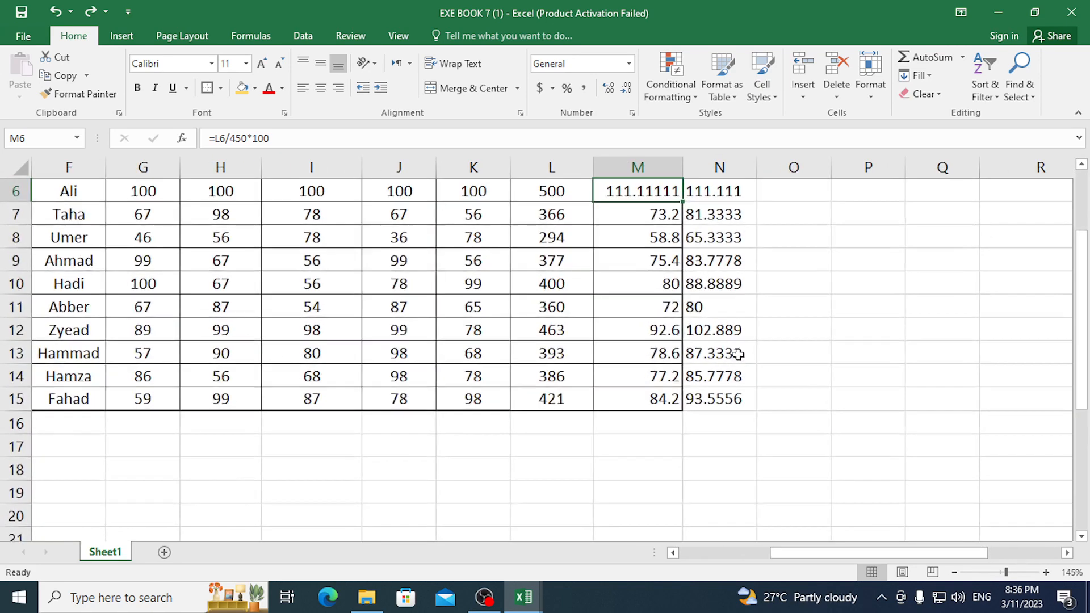
scroll(738, 358, "up", 1)
left_click_drag(683, 295, 683, 498)
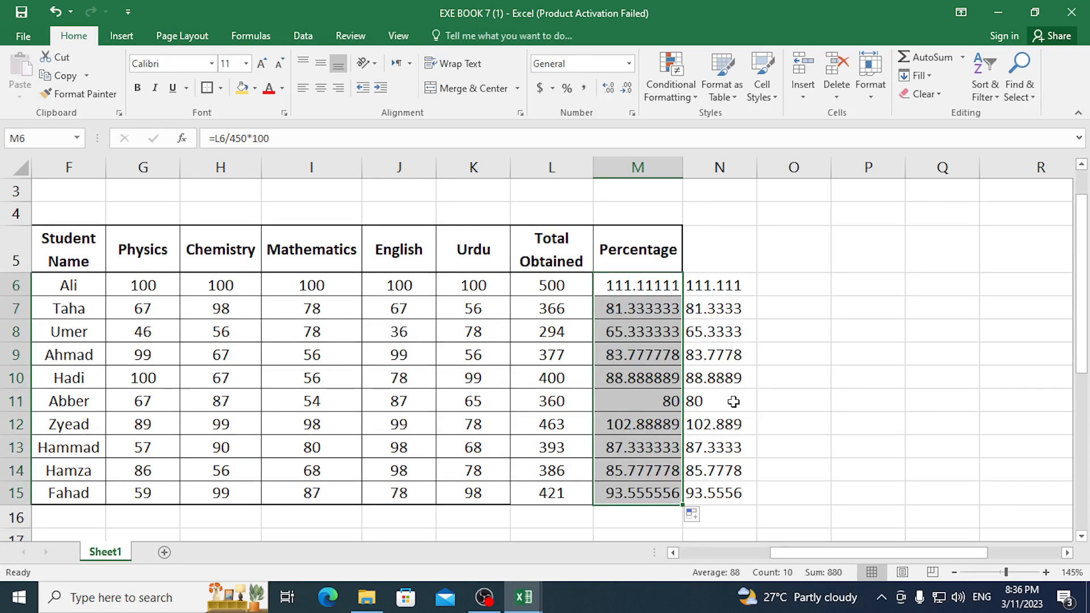
left_click(774, 380)
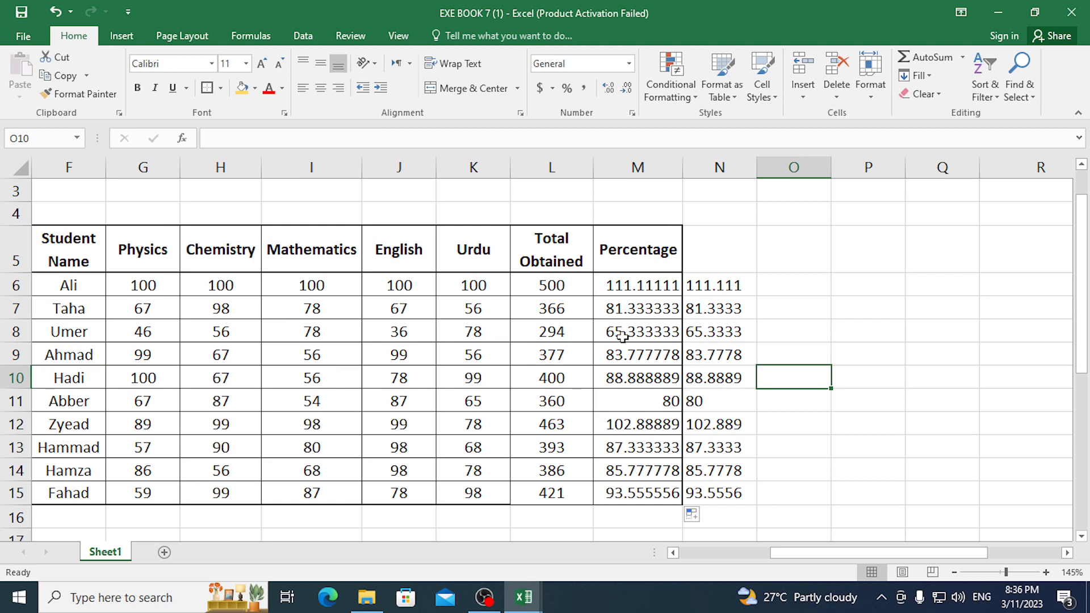
Switch to the Excel (2) workbook and open the Mixed Reference sheet with the multiplication table.
key("alt+Tab")
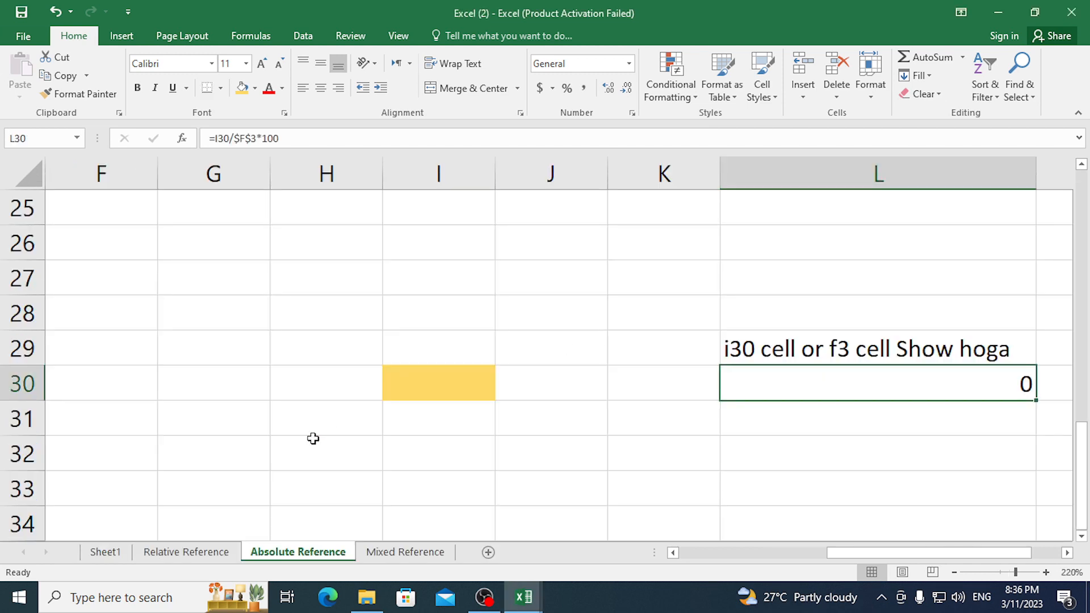
left_click(403, 553)
left_click(708, 340)
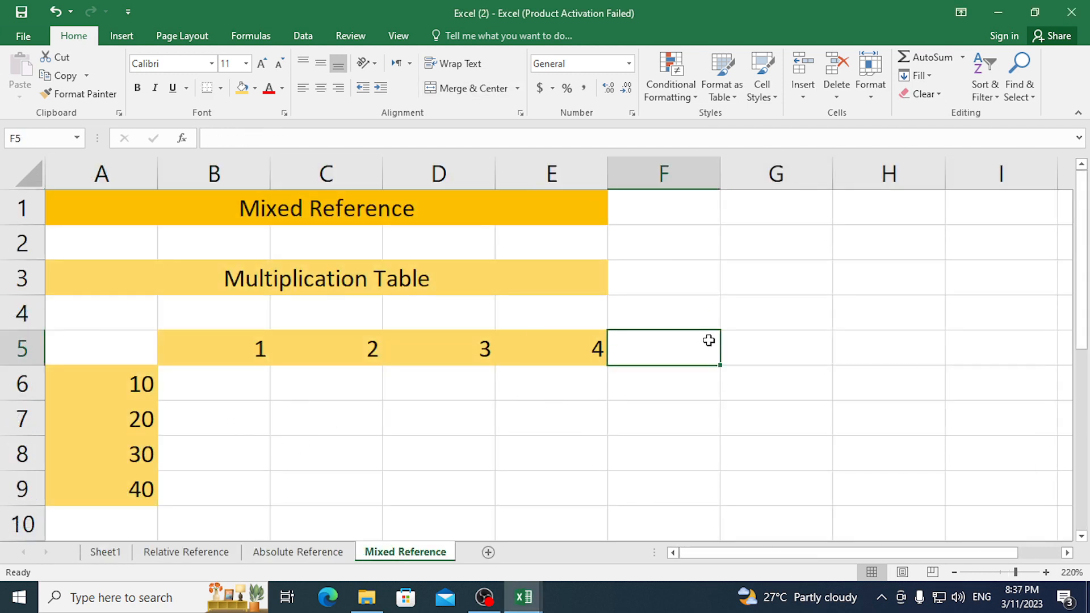
left_click(708, 313)
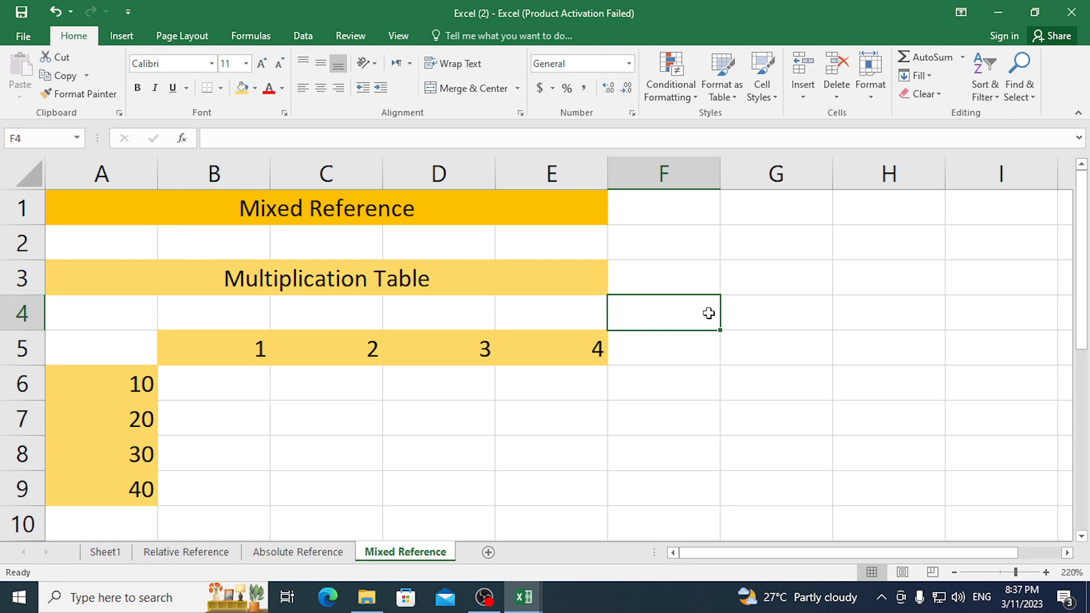
key("alt+Tab")
key("Tab")
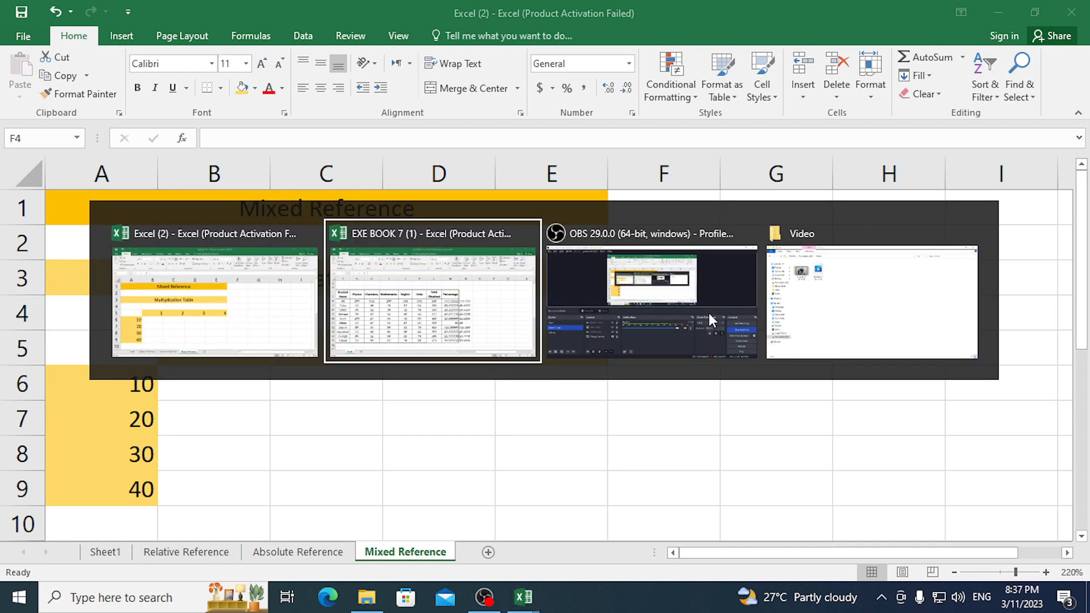
left_click(140, 440)
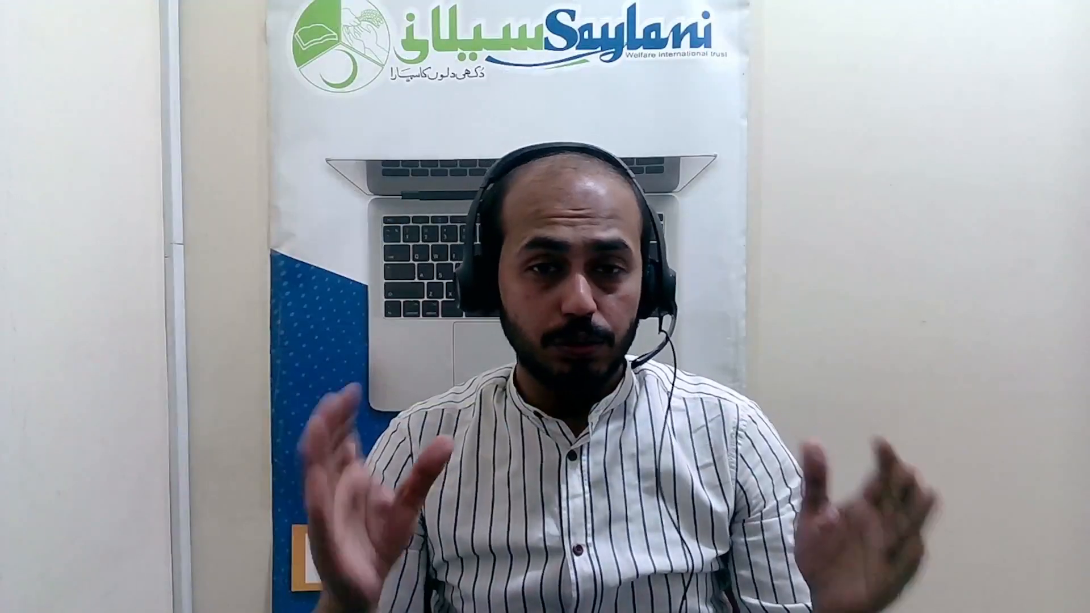
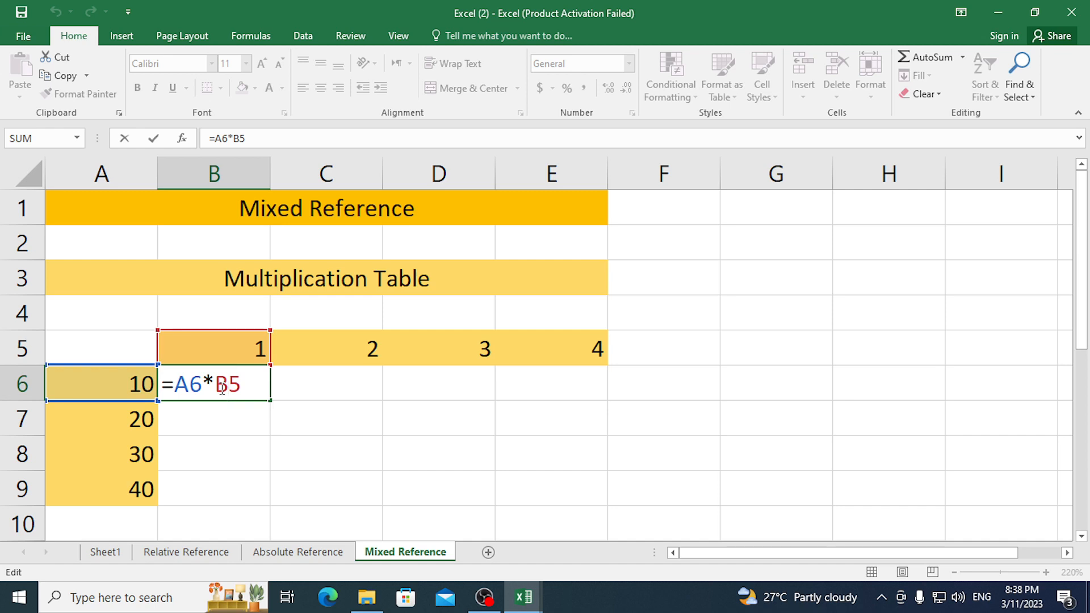
Enter the multiplication formula =A6*B5 in B6 and review its cell references.
key("ctrl+Return")
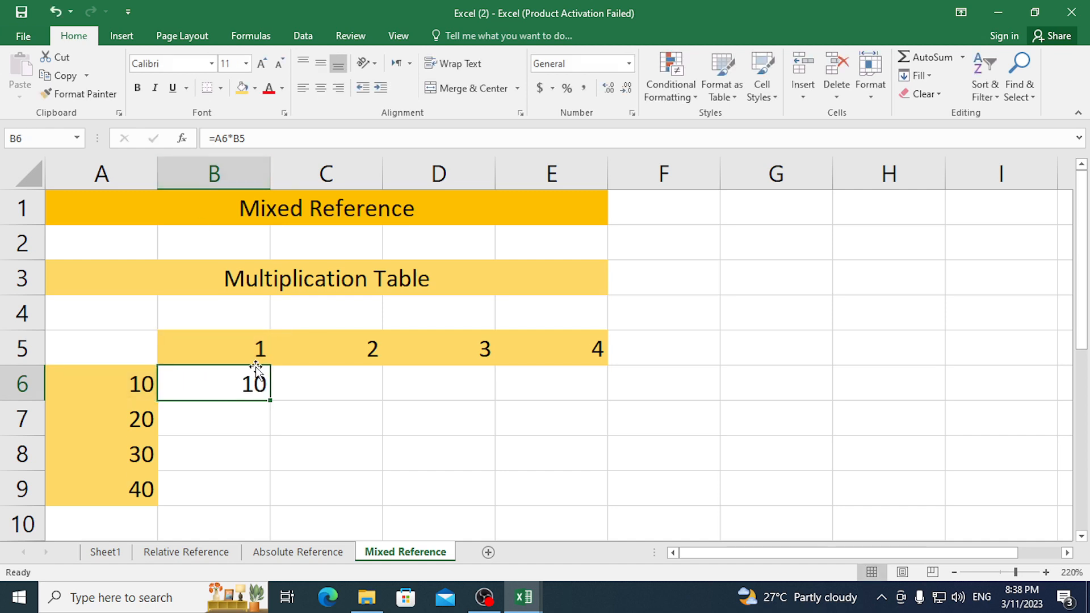
left_click_drag(274, 381, 325, 382)
left_click(285, 407)
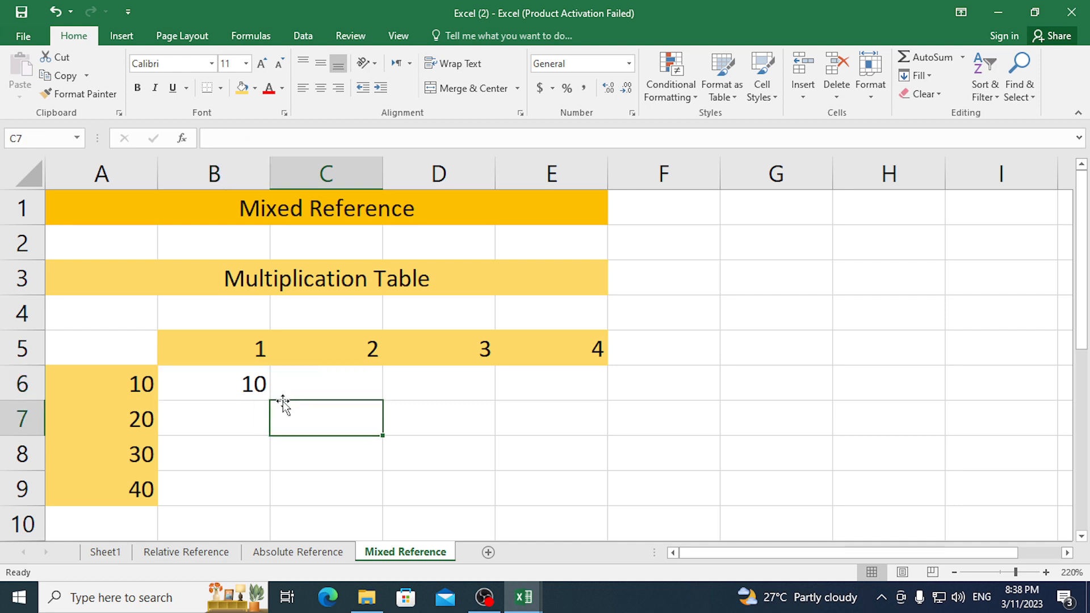
double_click(238, 373)
left_click(347, 389)
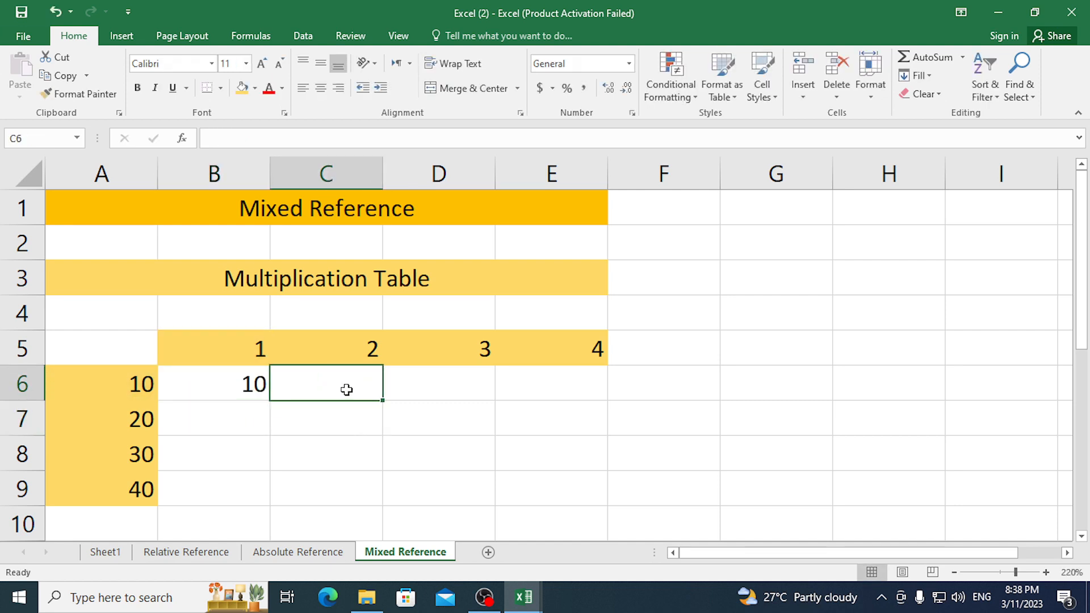
Fill the B6 multiplication formula across to C6 and inspect the references in the copied formula.
left_click(246, 382)
left_click(351, 357)
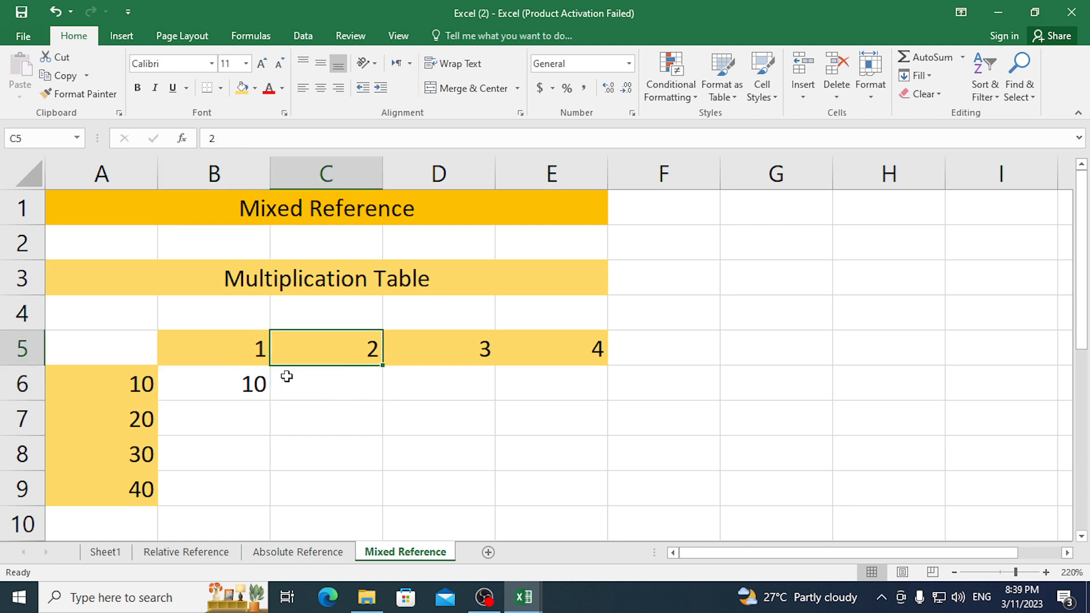
left_click(243, 384)
left_click(385, 349)
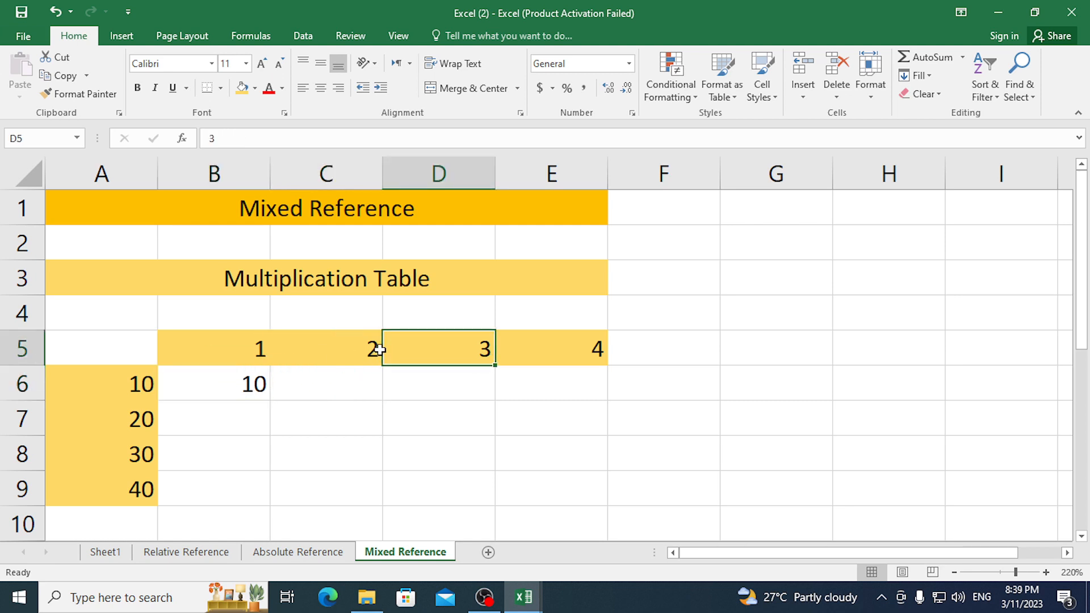
left_click(352, 353)
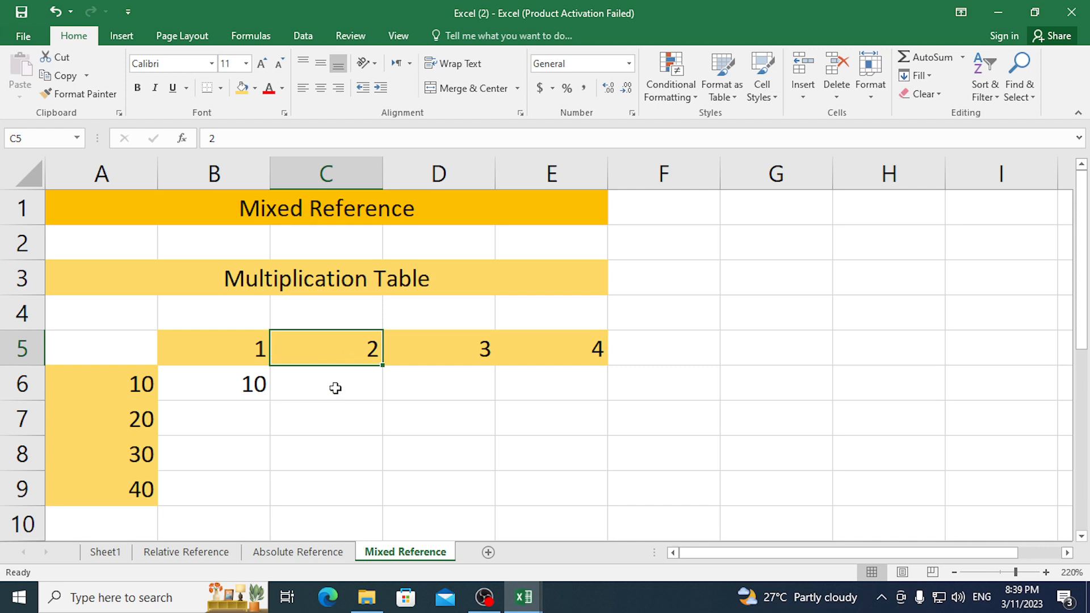
left_click(263, 384)
left_click_drag(266, 397, 343, 378)
double_click(344, 379)
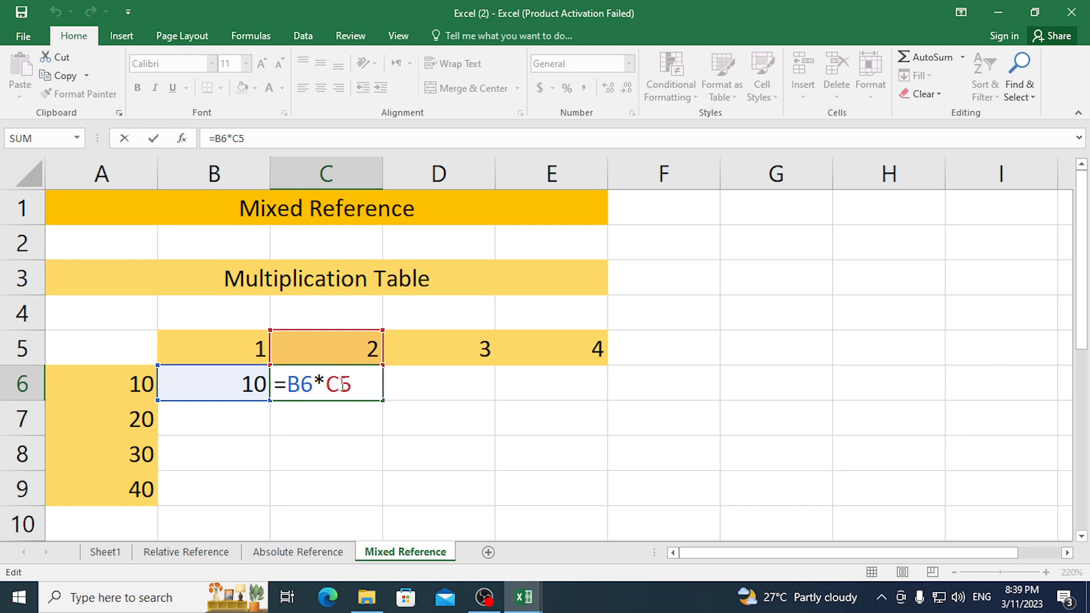
key("Escape")
Fill the C6 formula across to D6 and inspect which cells the copied formula multiplies.
left_click_drag(372, 383, 443, 384)
left_click(441, 386)
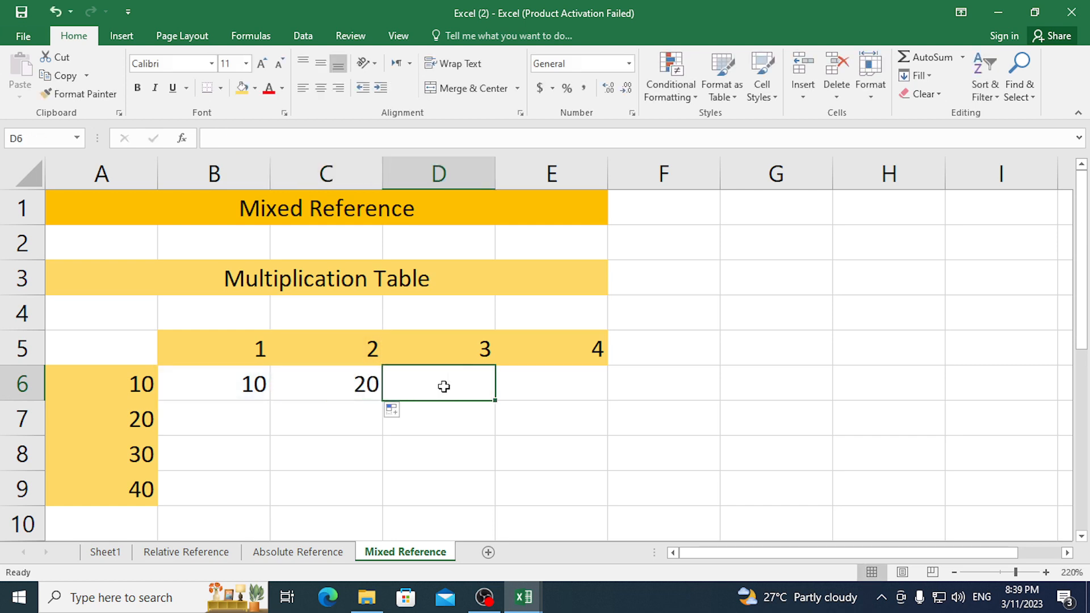
left_click(355, 385)
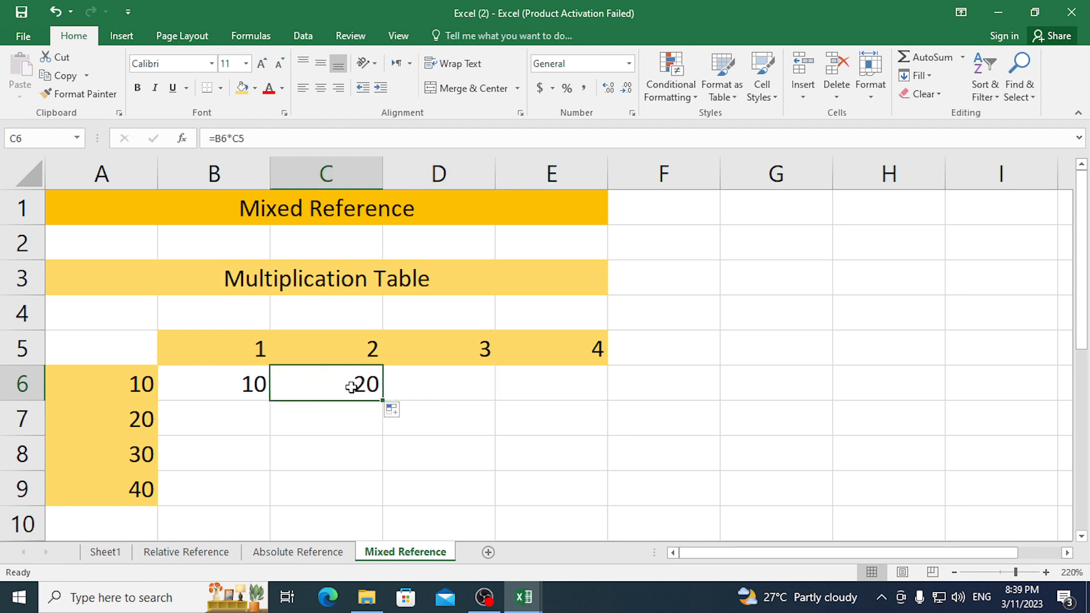
left_click(461, 354)
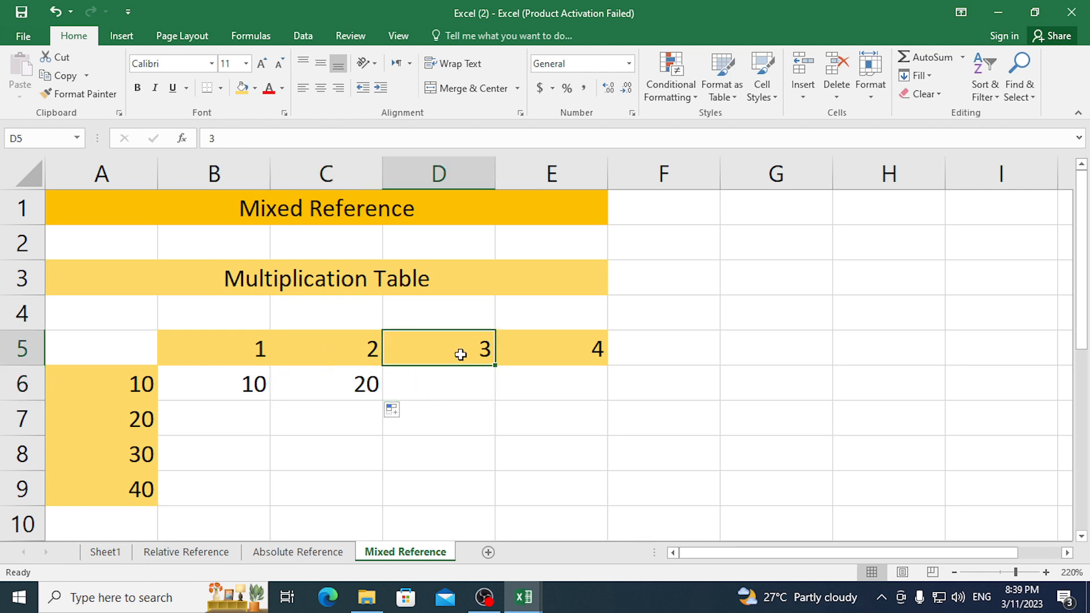
left_click(374, 389)
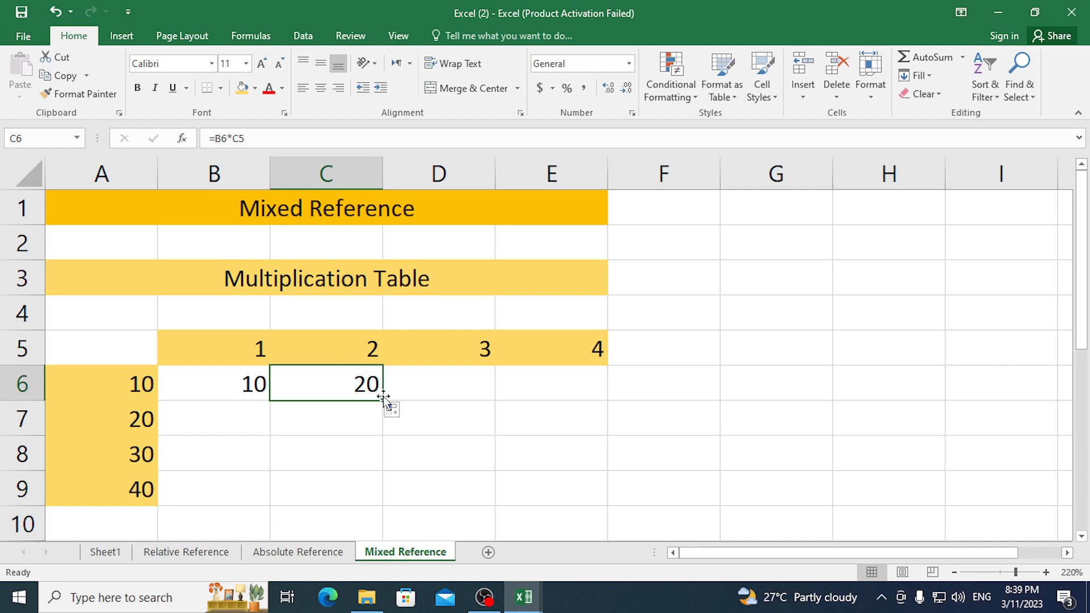
left_click_drag(384, 399, 476, 391)
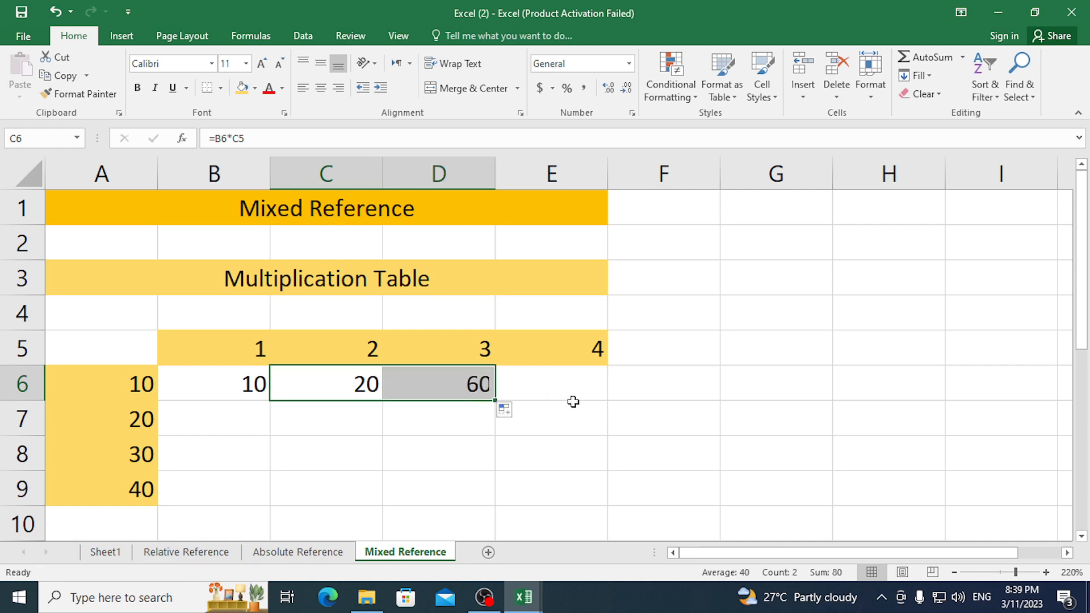
left_click(485, 386)
double_click(486, 386)
key("Escape")
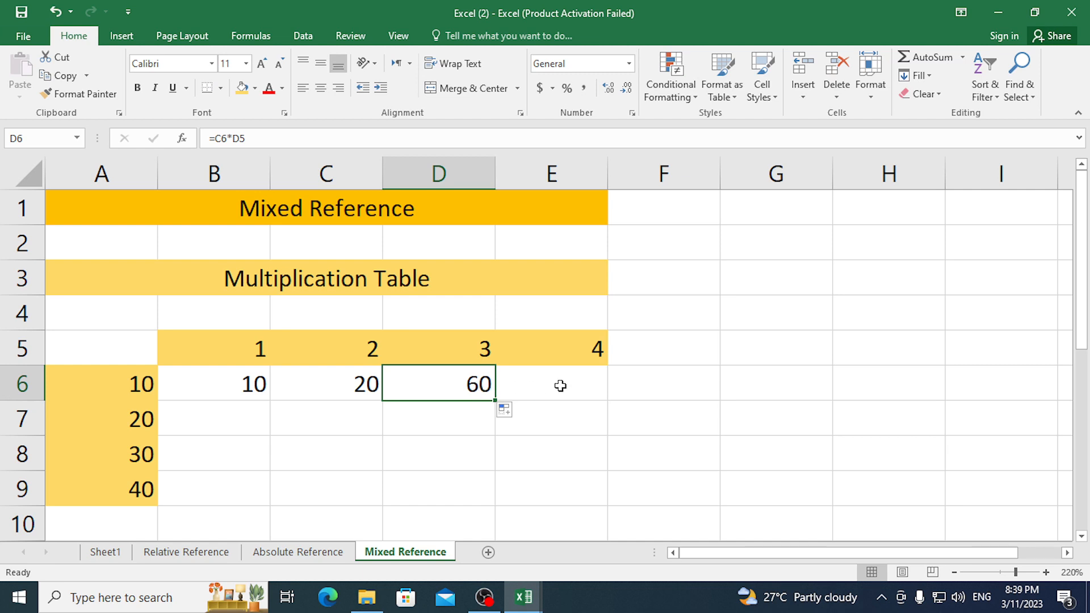
Fill the D6 multiplication formula across to E6.
left_click(555, 356)
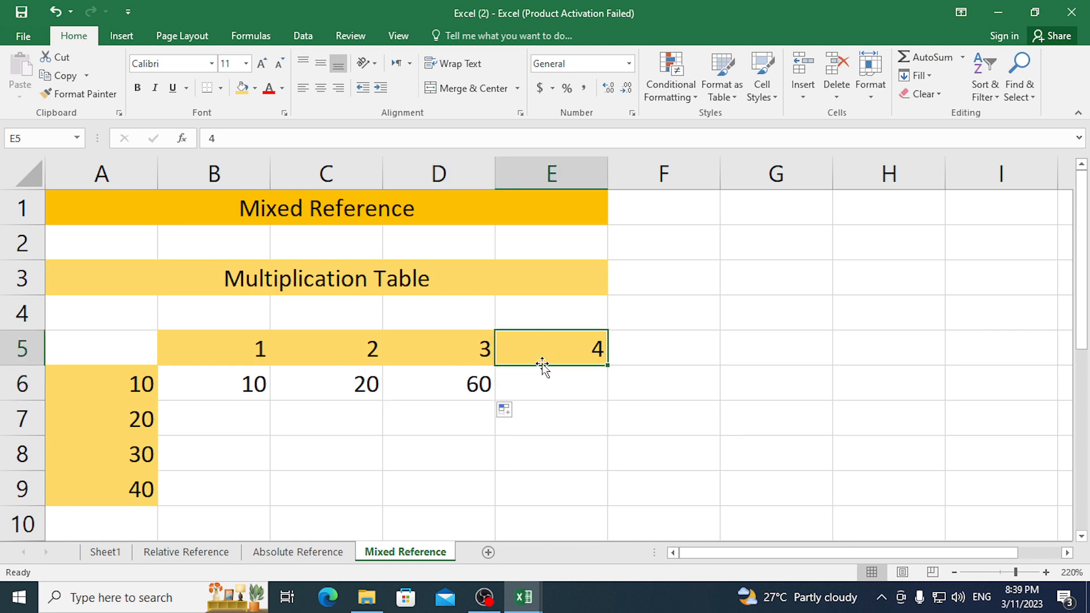
left_click(536, 392)
left_click(477, 384)
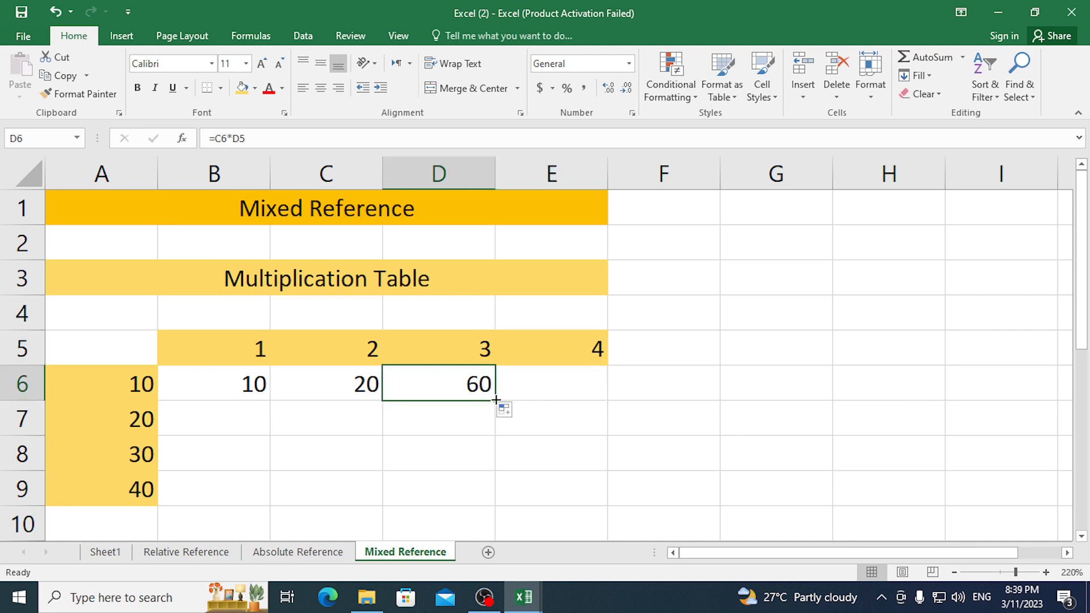
left_click_drag(496, 403, 579, 397)
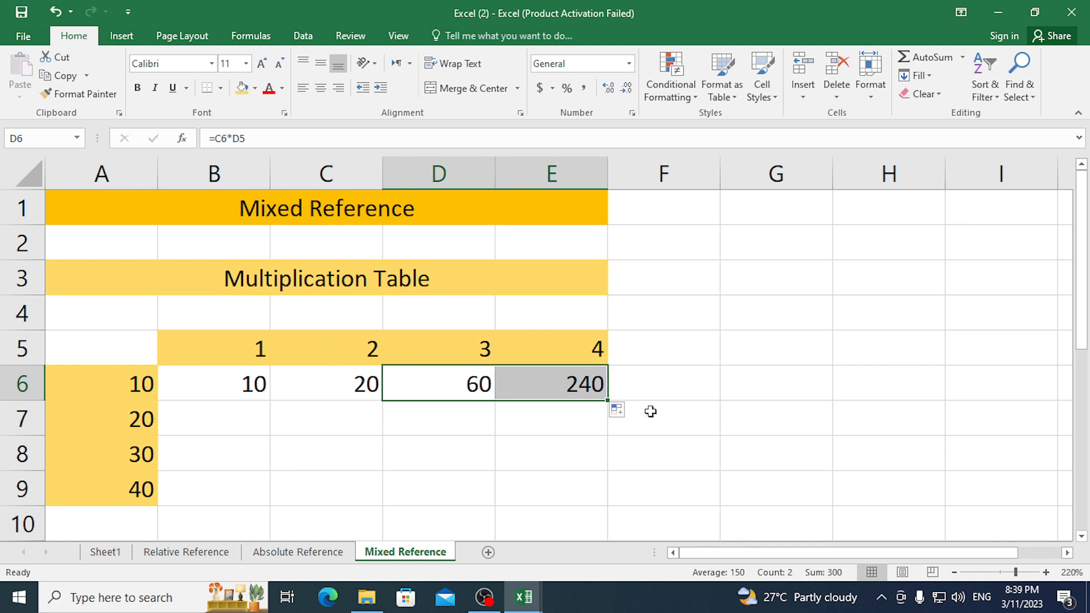
left_click(707, 427)
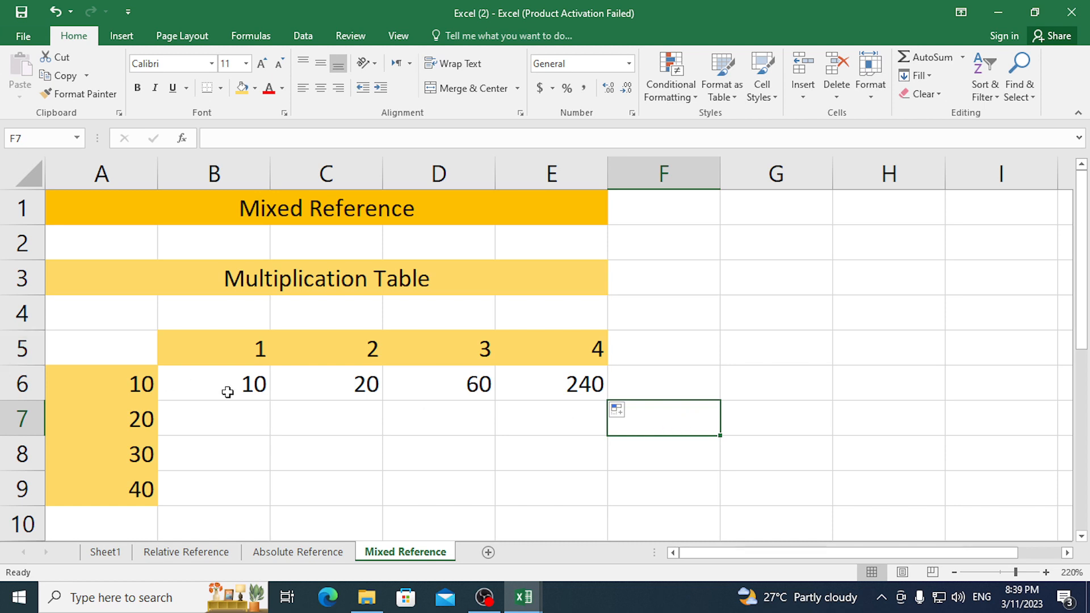
Clear the copied formulas from C6:E6.
left_click_drag(297, 386, 584, 401)
key("Delete")
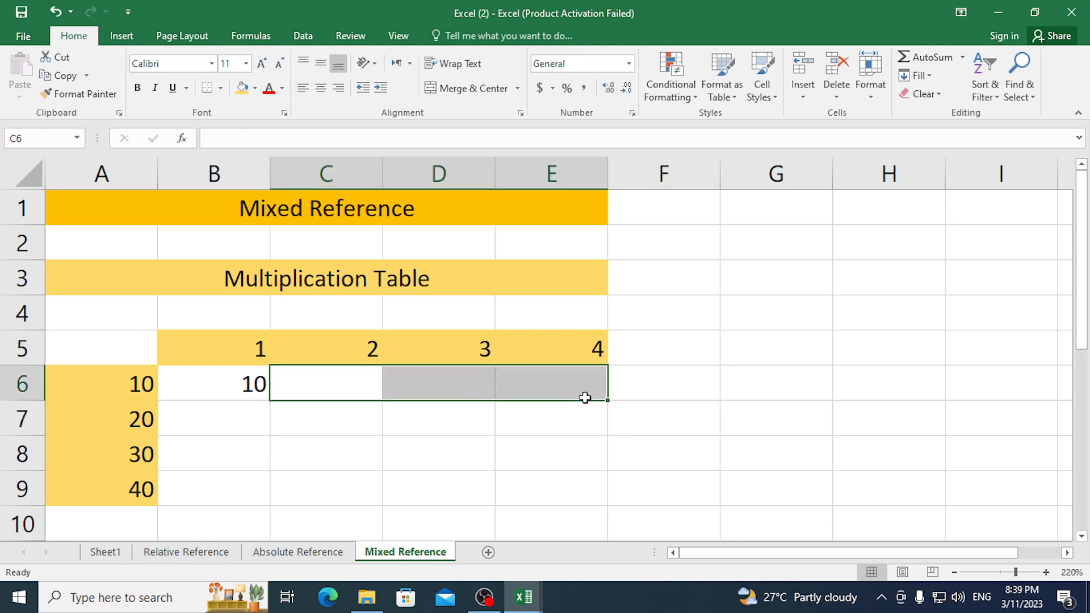
left_click(275, 382)
Clear B6 and re-enter the relative multiplication formula =A6*B5 in it.
left_click(224, 379)
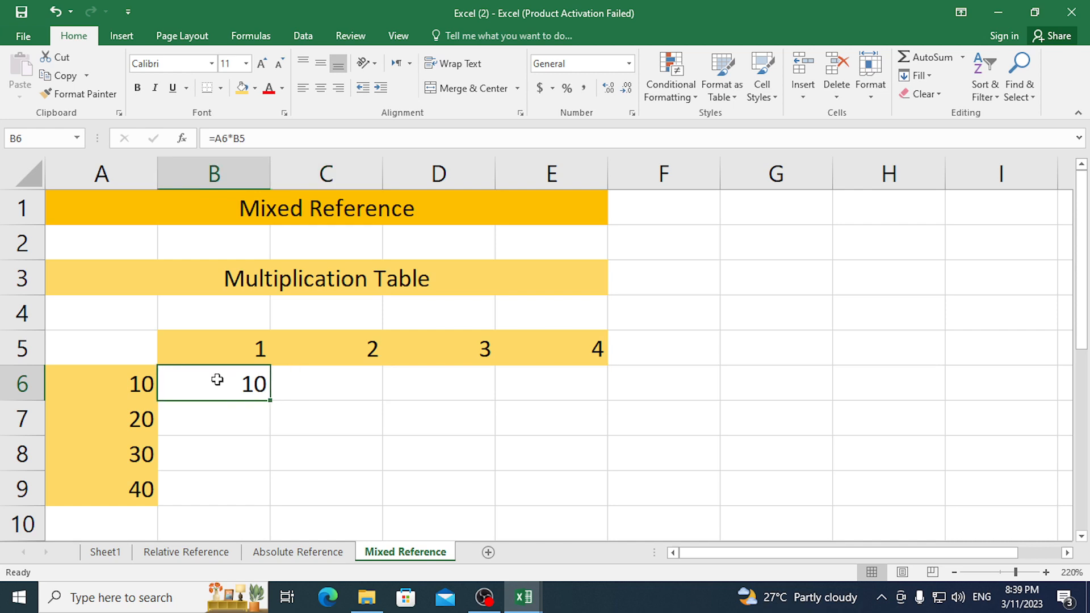
key("Delete")
type("=")
key("Left")
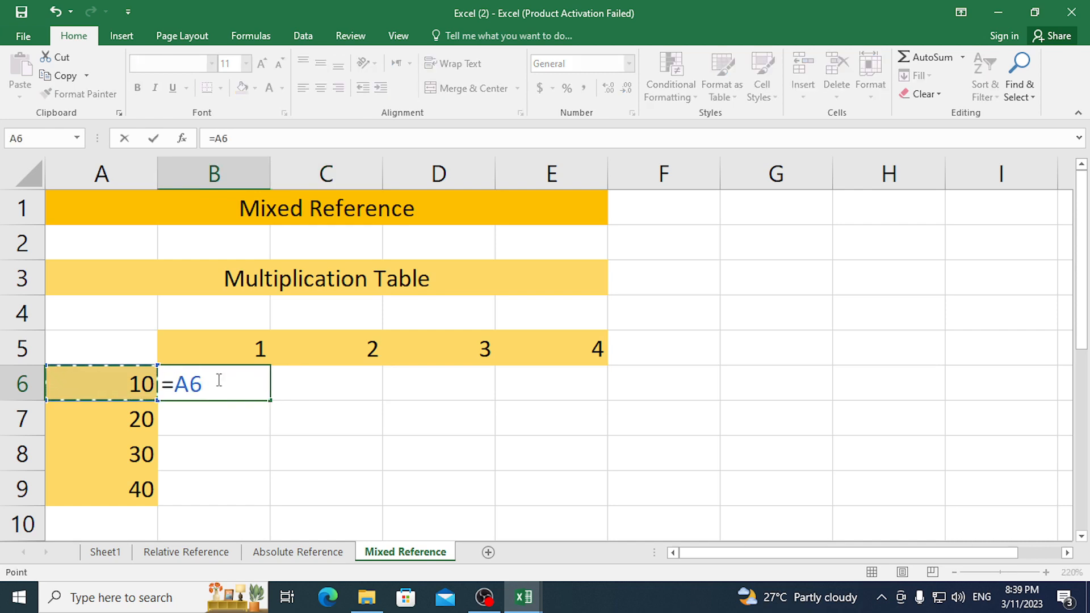
type("*")
key("Up")
key("Return")
Fill the relative B6 formula across the row to E6.
left_click(255, 353)
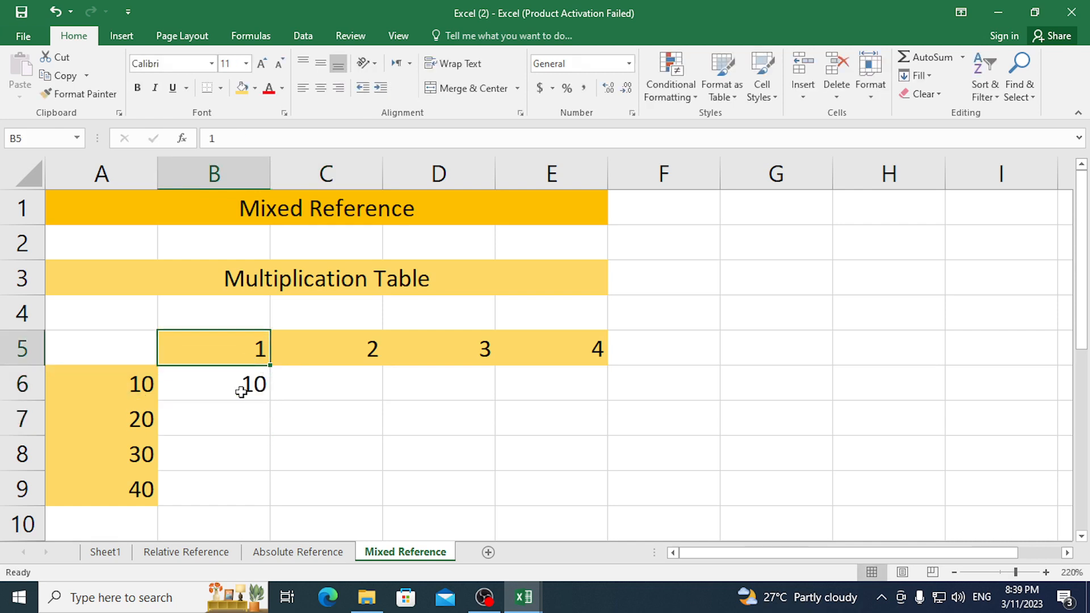
left_click(241, 392)
left_click_drag(270, 400, 589, 412)
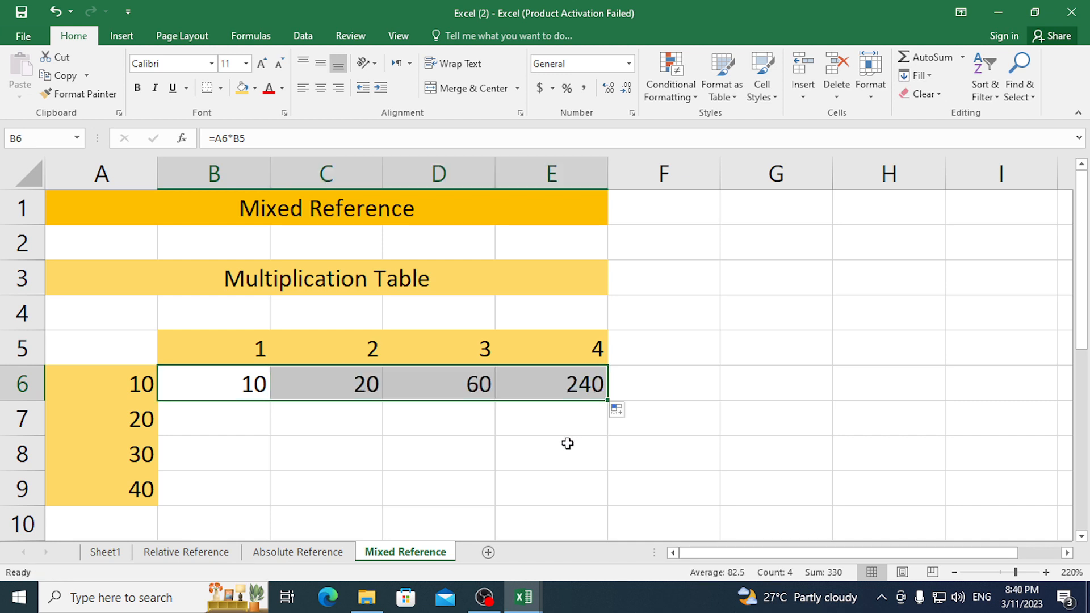
left_click(469, 431)
Clear all the formulas from B6:E6.
left_click(253, 381)
left_click_drag(254, 381, 554, 383)
key("Delete")
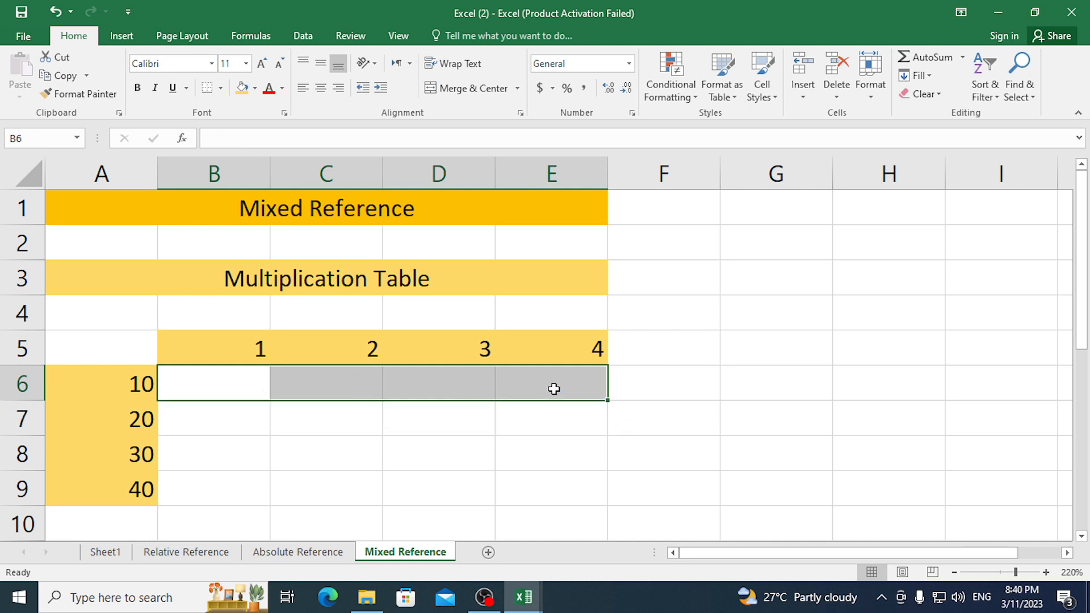
left_click(651, 380)
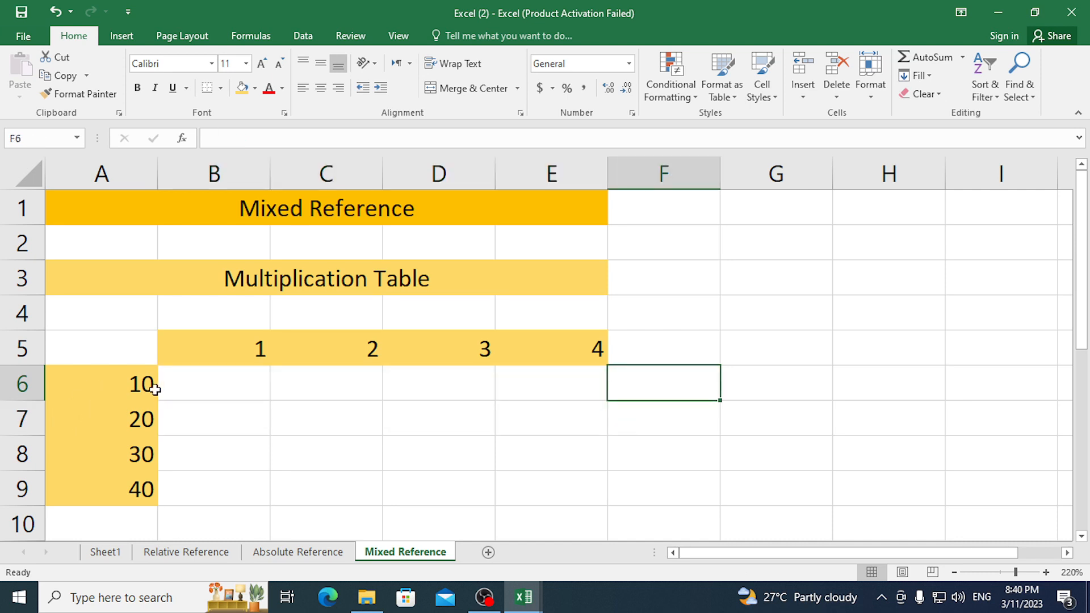
Enter =$A$6*B5 in B6, making the A6 reference absolute.
left_click(200, 387)
type("=")
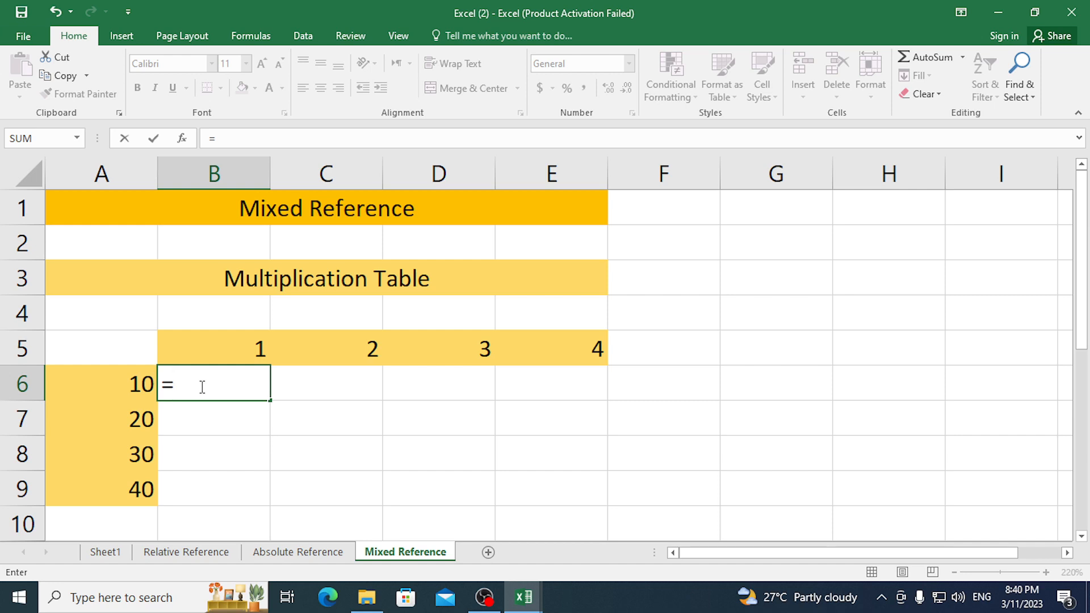
key("Left")
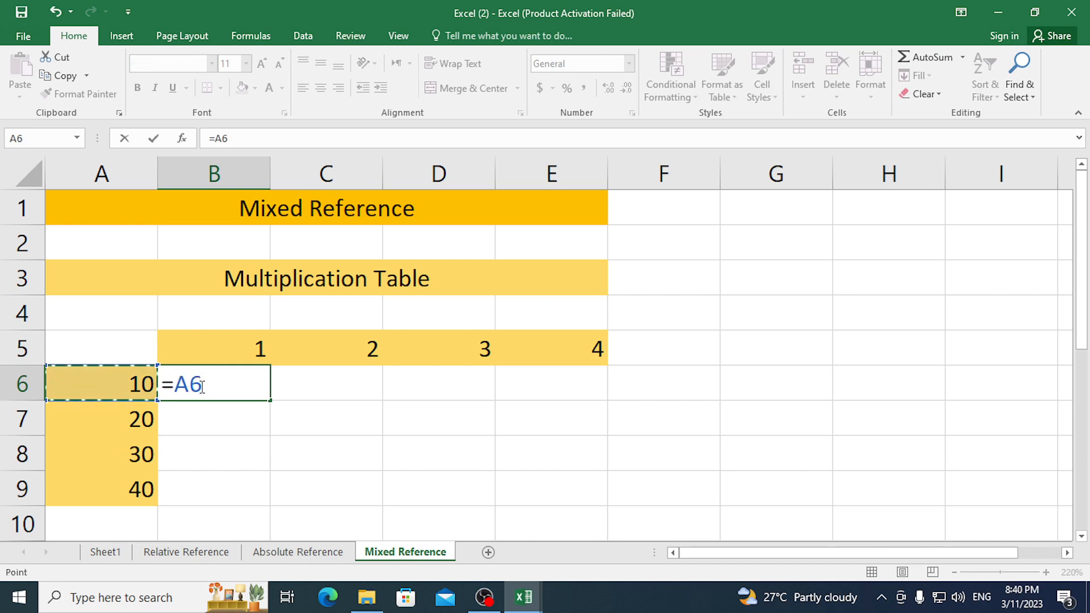
key("F4")
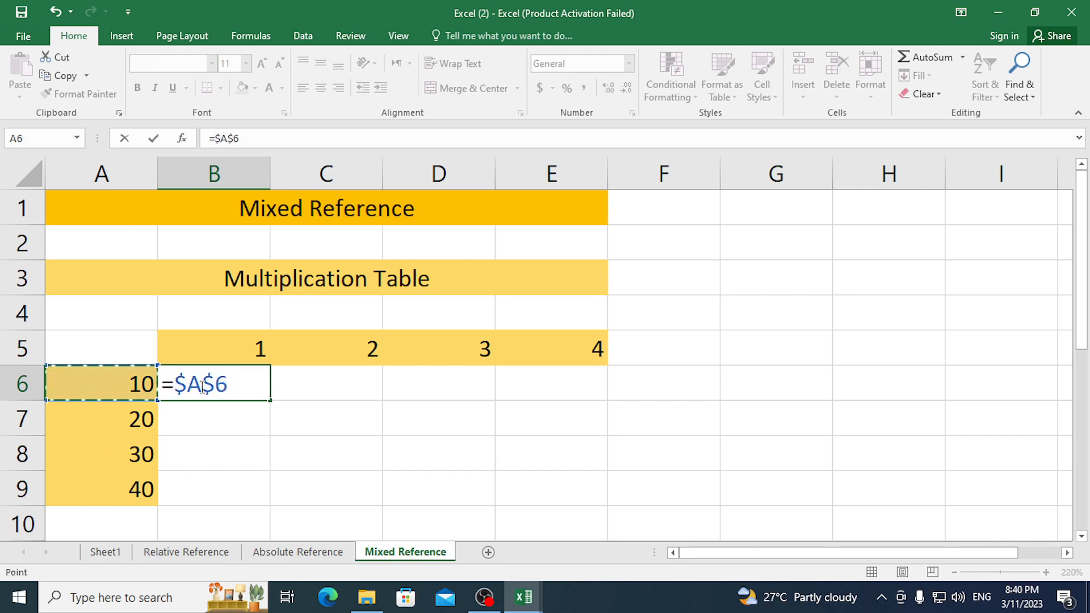
type("*")
left_click(236, 354)
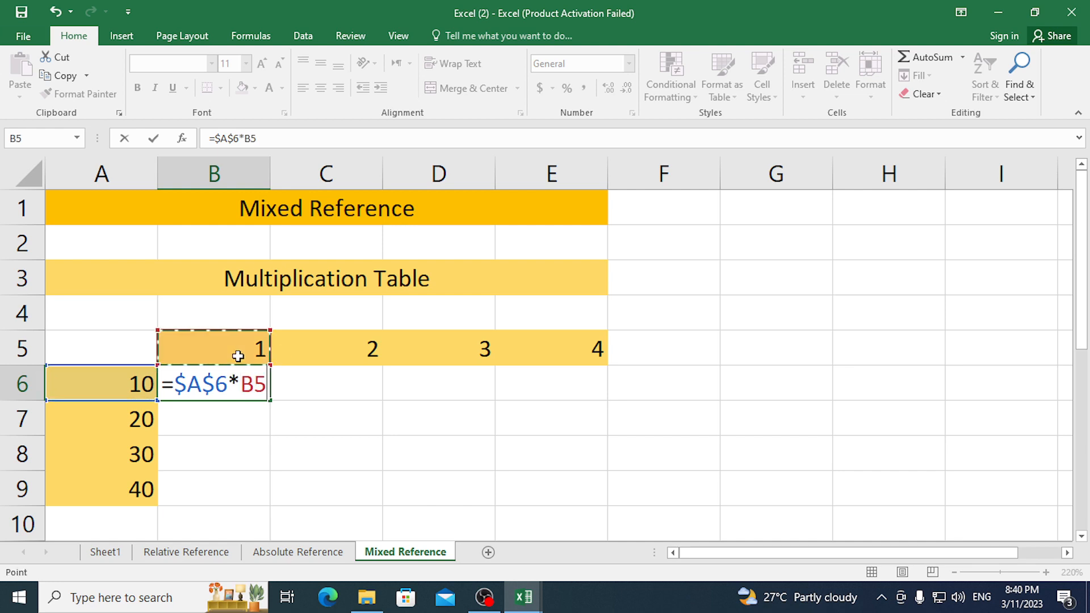
key("Return")
Fill the B6 formula with the absolute A6 reference across to E6.
left_click(203, 382)
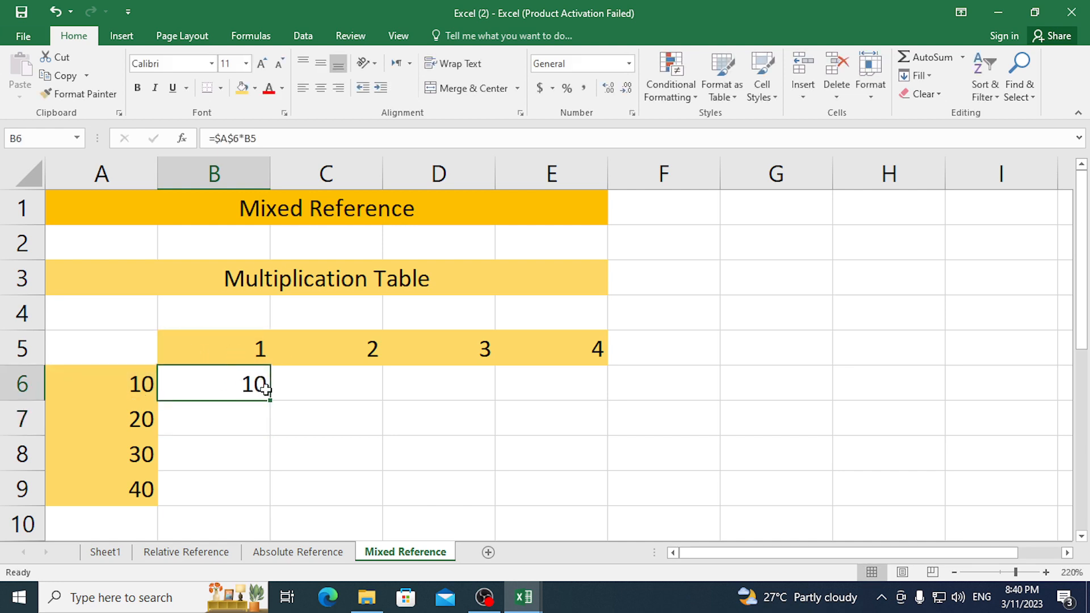
left_click_drag(270, 400, 561, 387)
left_click(551, 427)
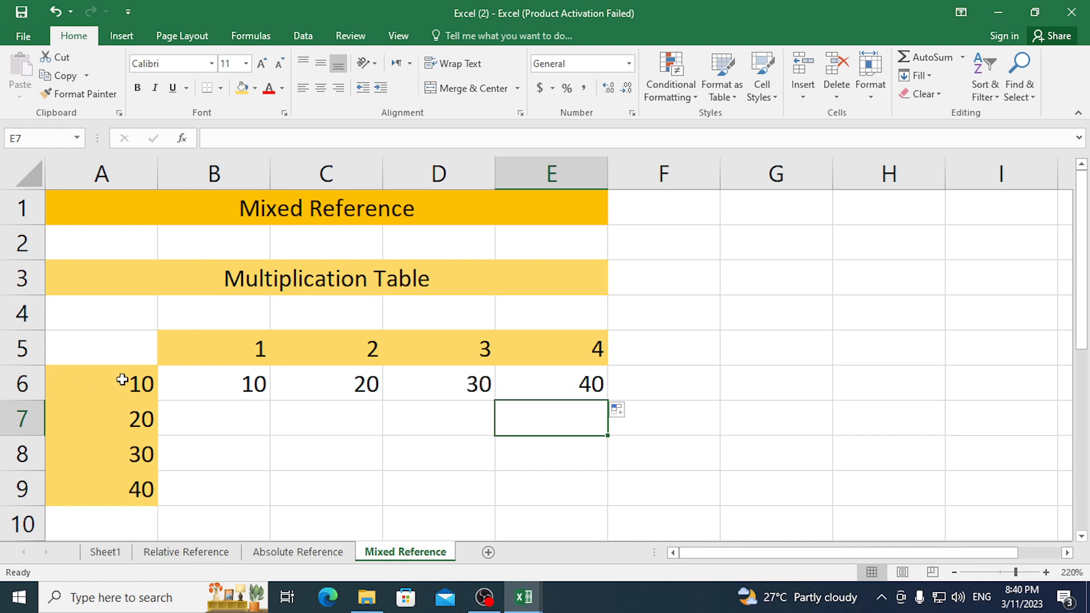
Inspect the cell references in the D6, B6 and E6 formulas, leaving them unedited.
left_click(458, 384)
double_click(457, 384)
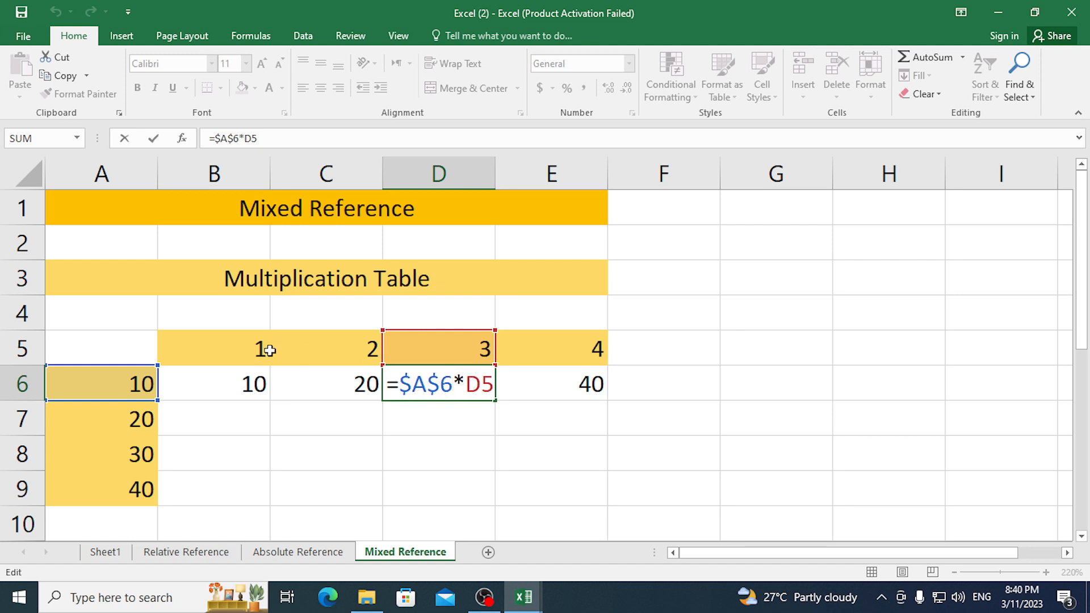
key("Escape")
left_click(237, 371)
double_click(238, 375)
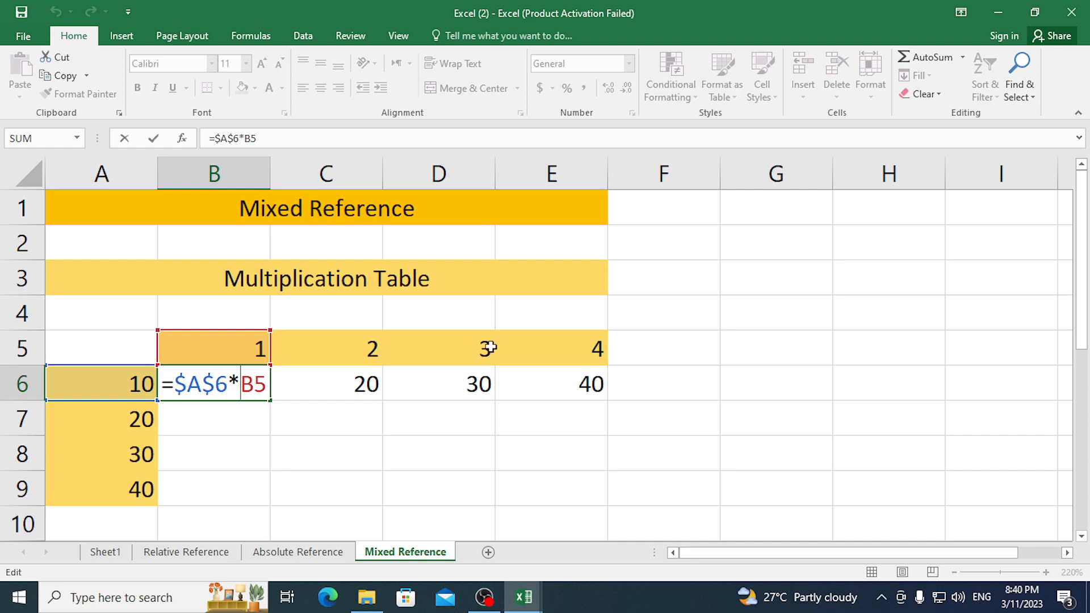
key("Escape")
left_click(555, 382)
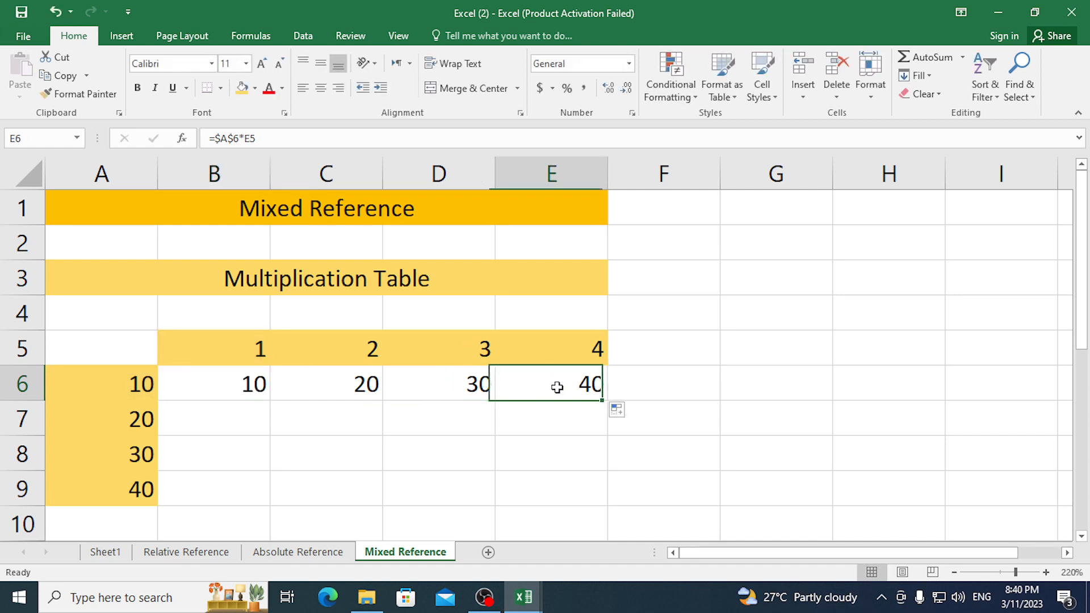
Fill the formulas in B6:E6 down into row 7.
left_click_drag(252, 383, 517, 375)
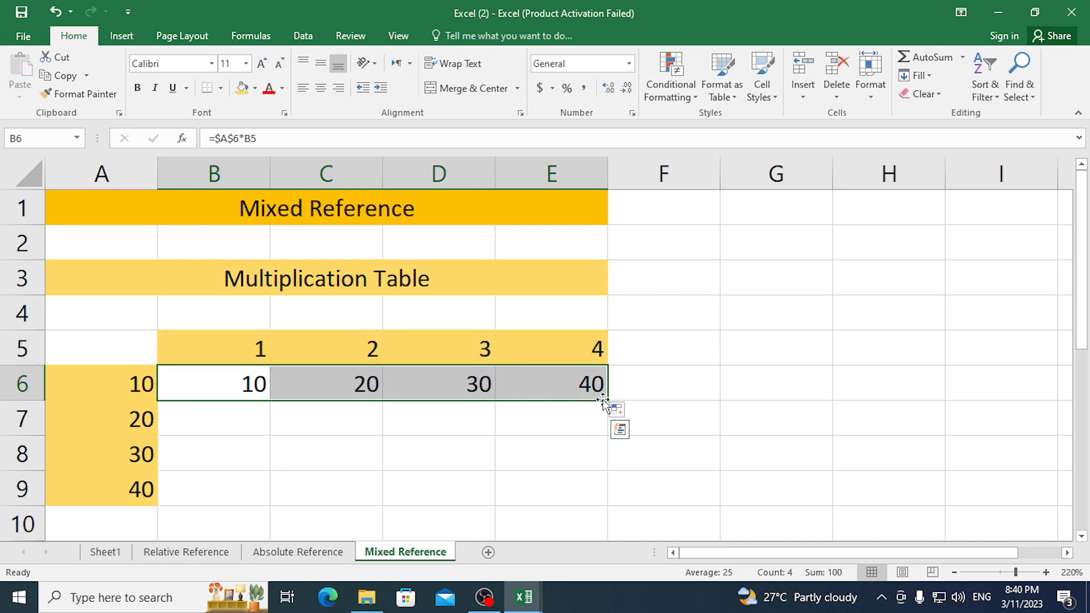
left_click_drag(607, 402, 602, 434)
left_click(712, 502)
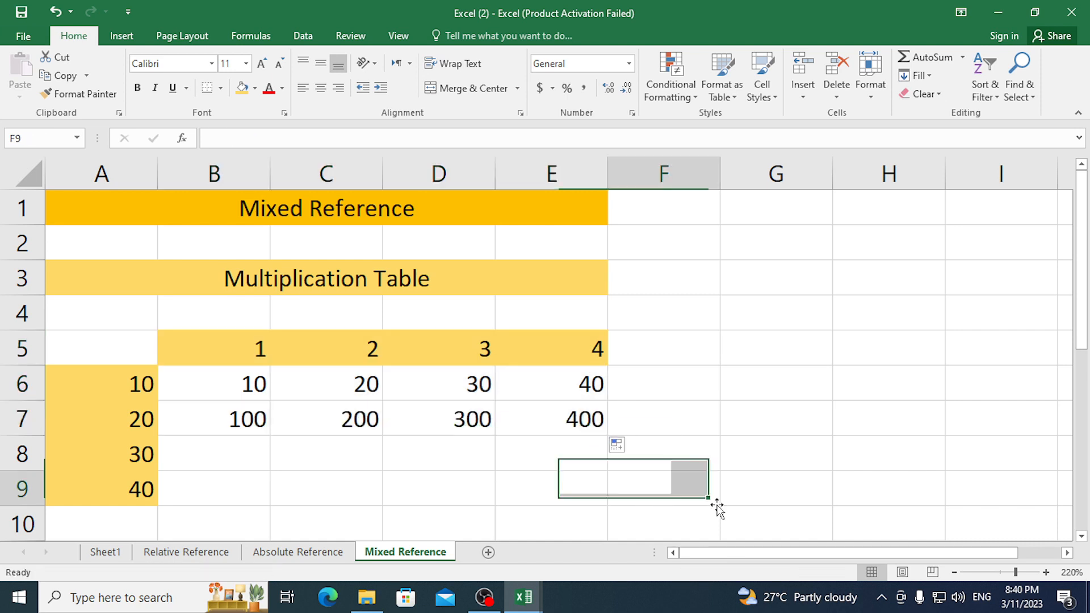
Compare the references in the B6 formula with those in its copy in B7.
left_click(251, 344)
left_click(250, 386)
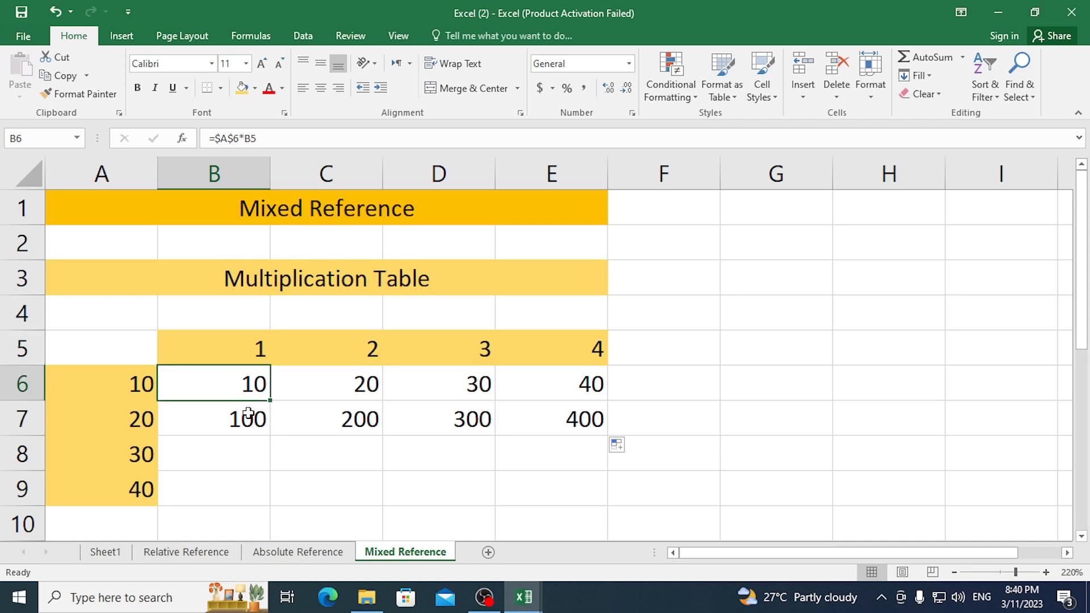
left_click(138, 386)
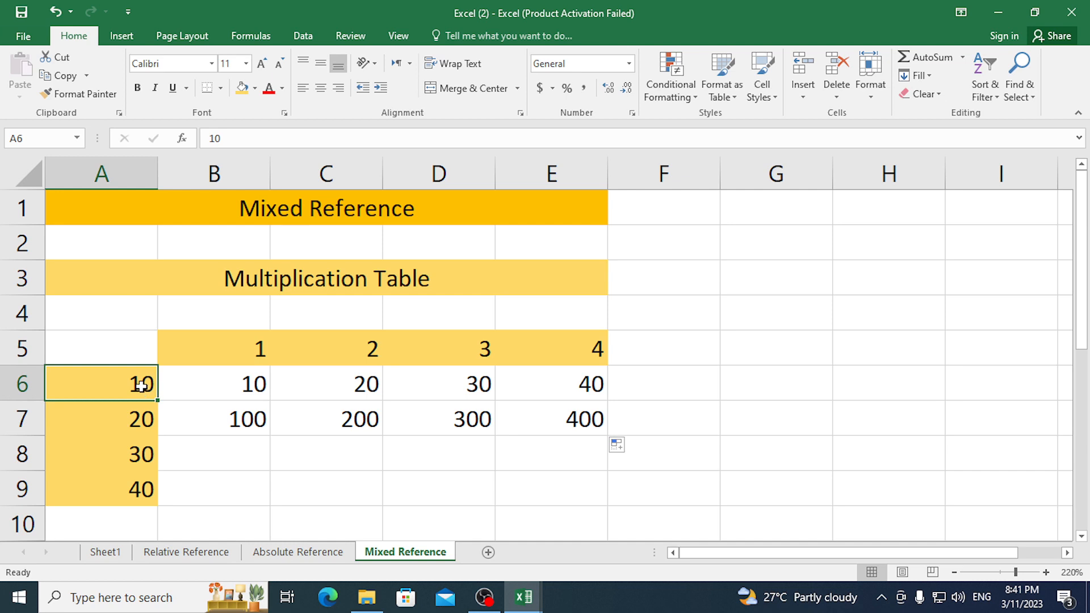
left_click(238, 385)
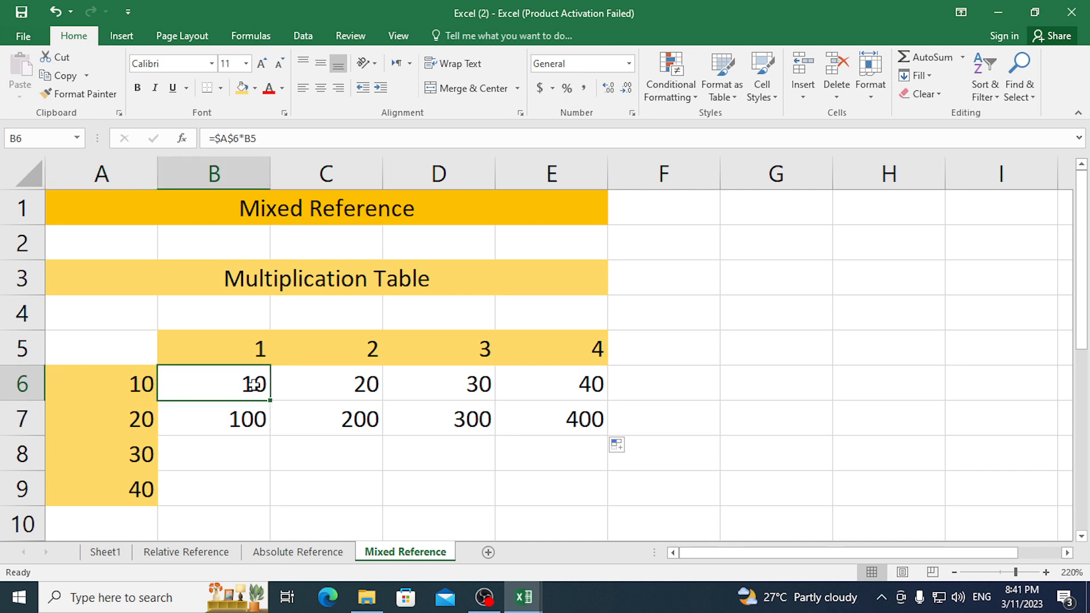
double_click(225, 424)
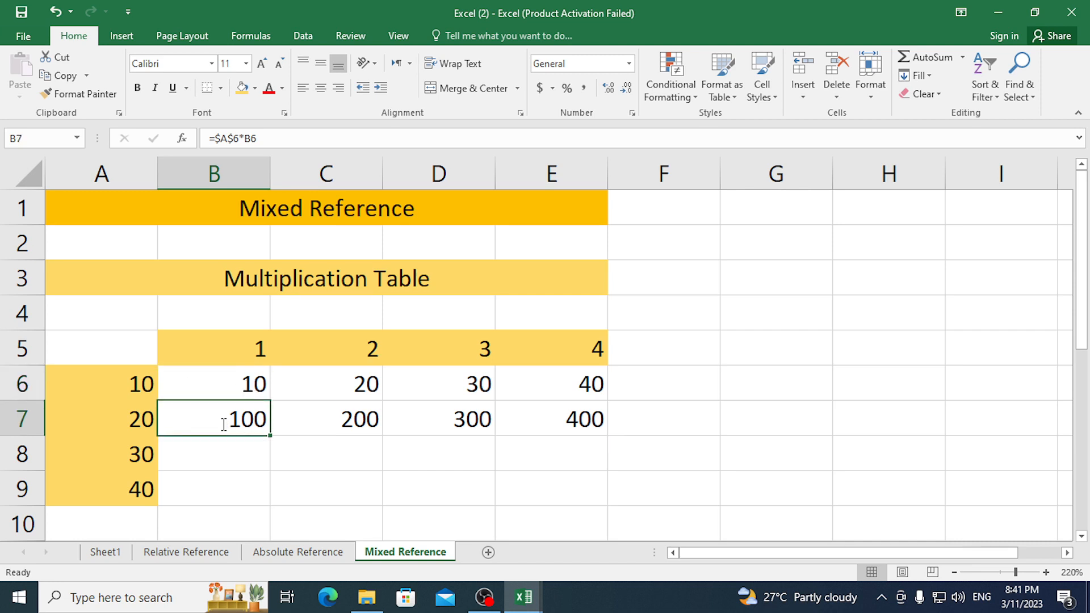
key("Escape")
Compare the references in the C6 formula with those in its copy in C7.
left_click(329, 385)
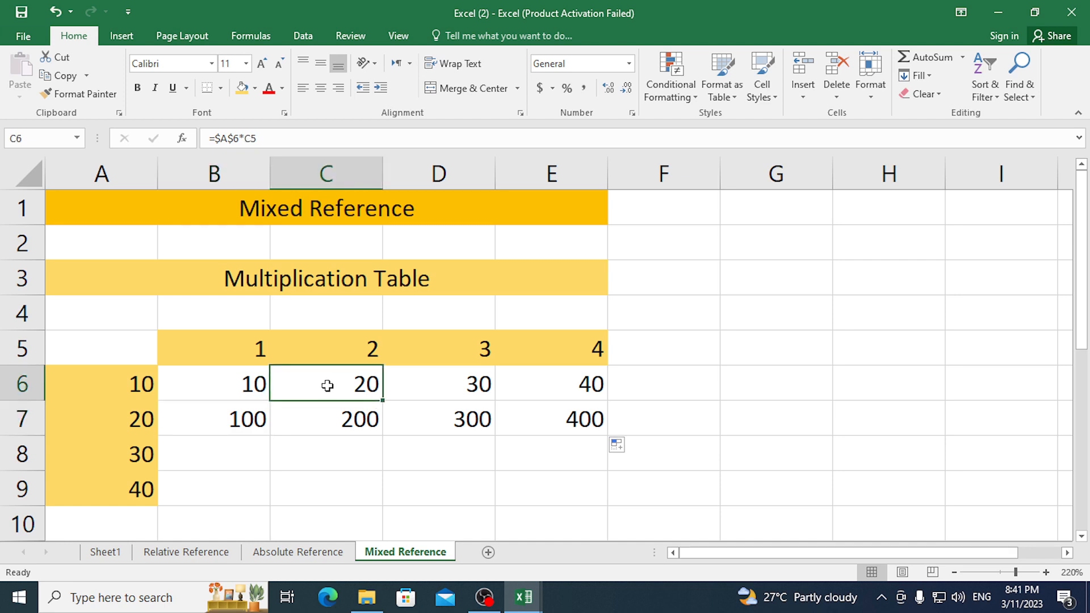
left_click(109, 381)
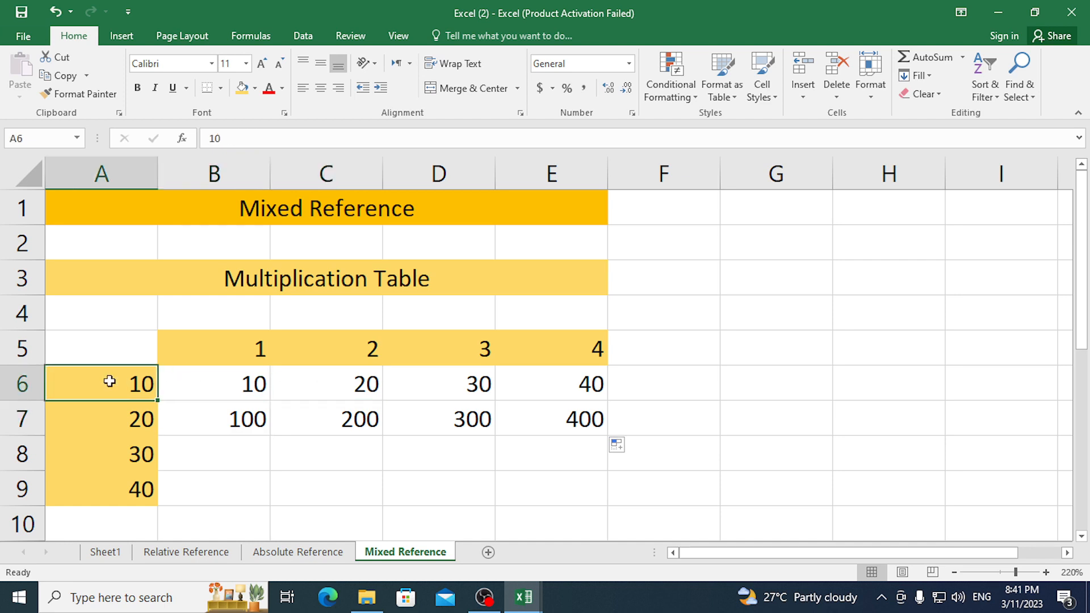
double_click(382, 424)
double_click(372, 424)
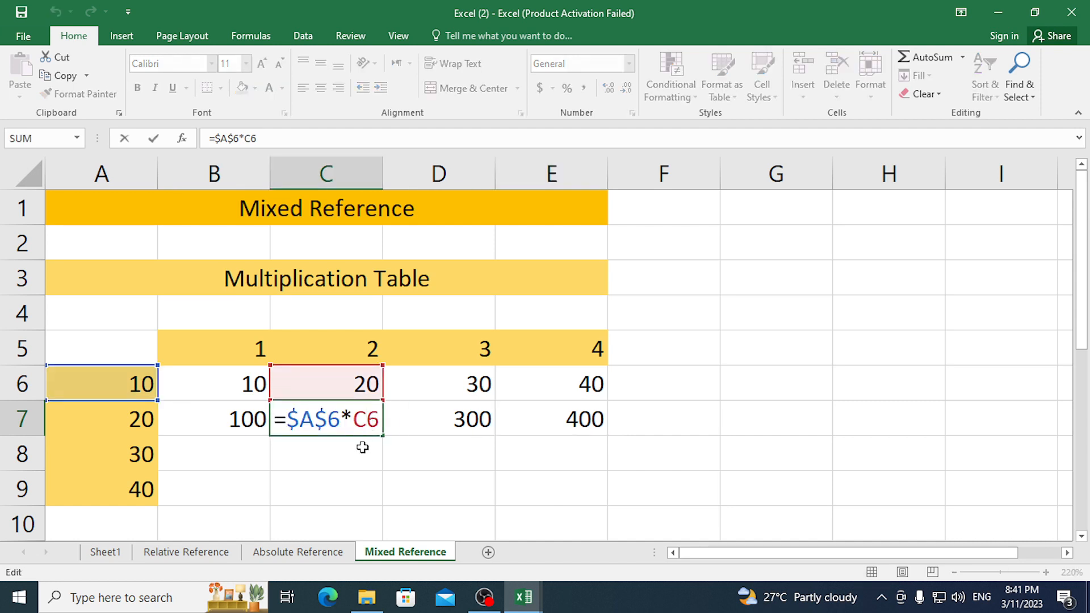
key("Escape")
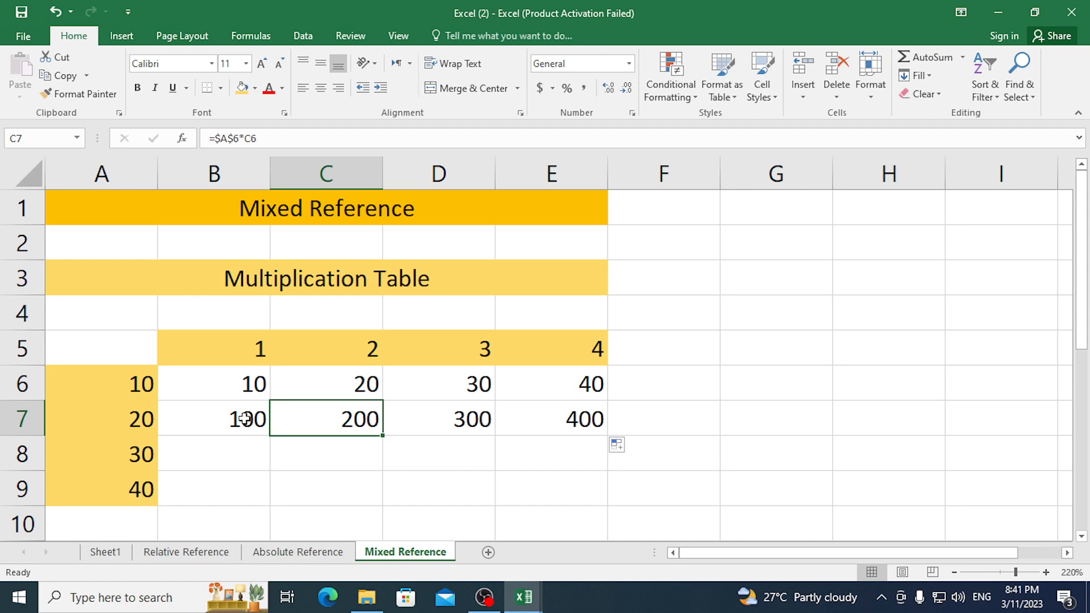
Clear the copied formulas from B7:E7.
left_click_drag(244, 419, 569, 421)
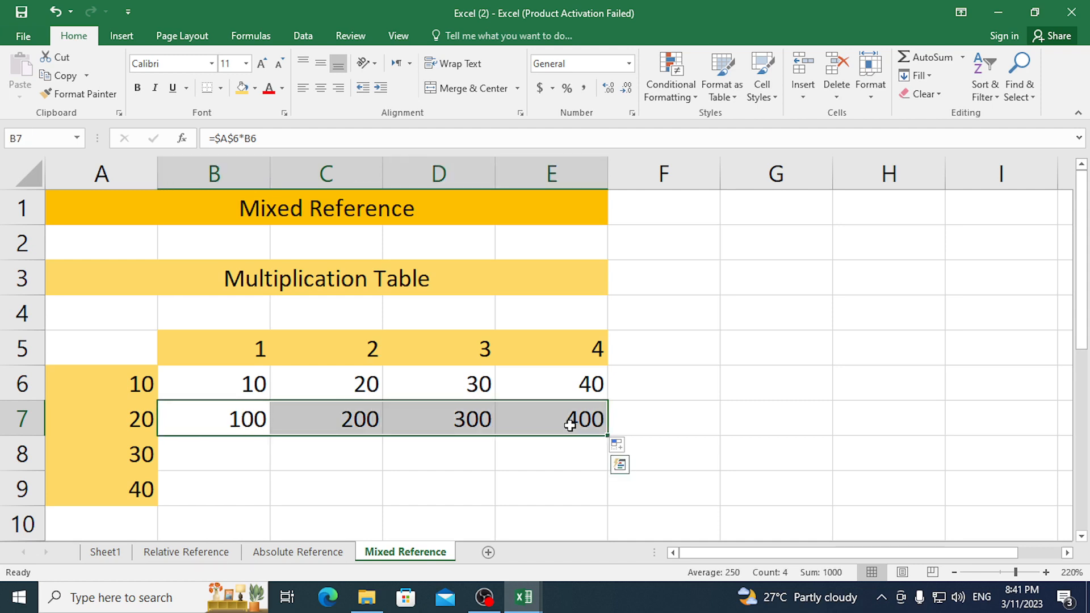
key("Delete")
left_click(221, 438)
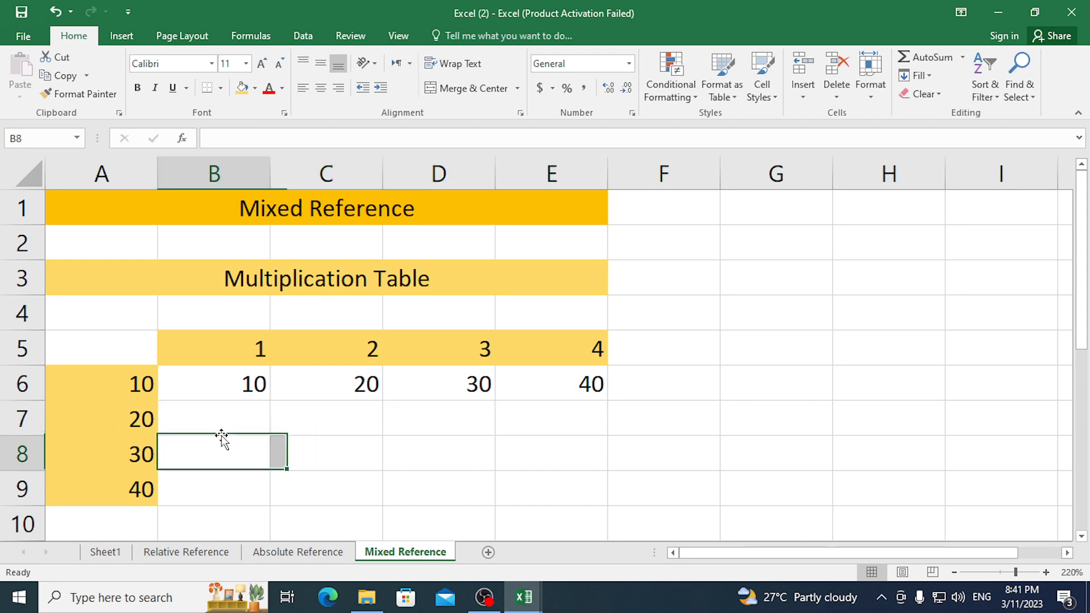
Enter the formula =$A$7*B5 in B7 and fill it across to E7.
double_click(222, 429)
type("=")
key("Left")
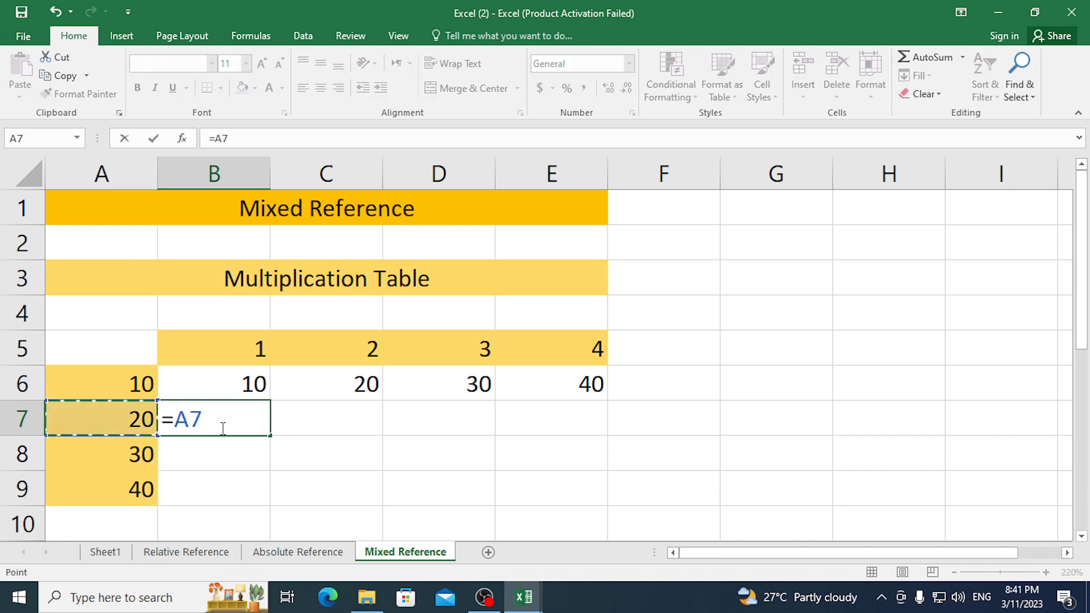
key("F4")
type("*")
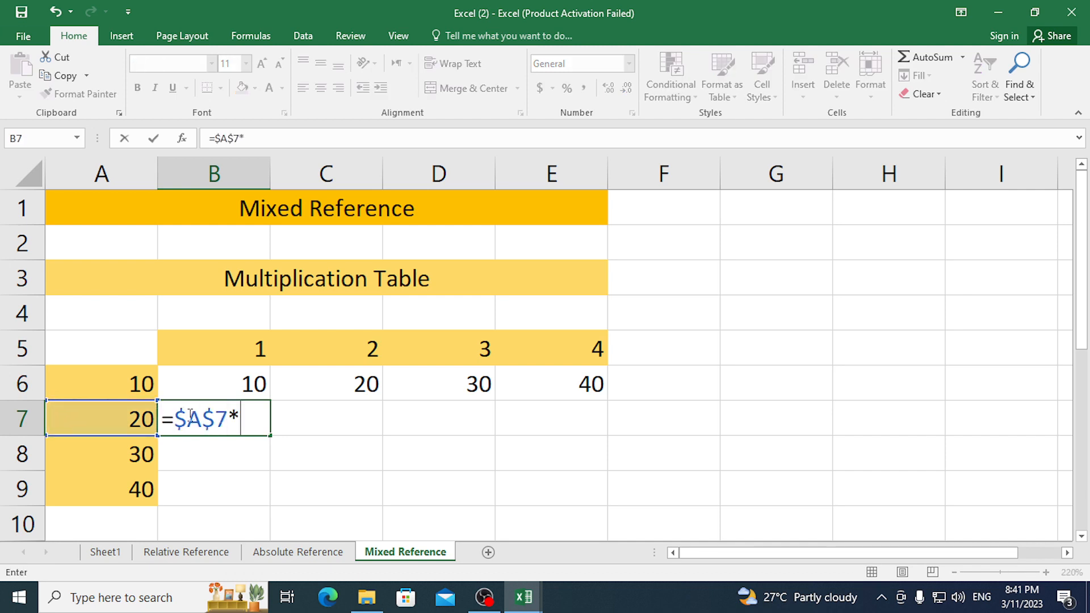
left_click(263, 353)
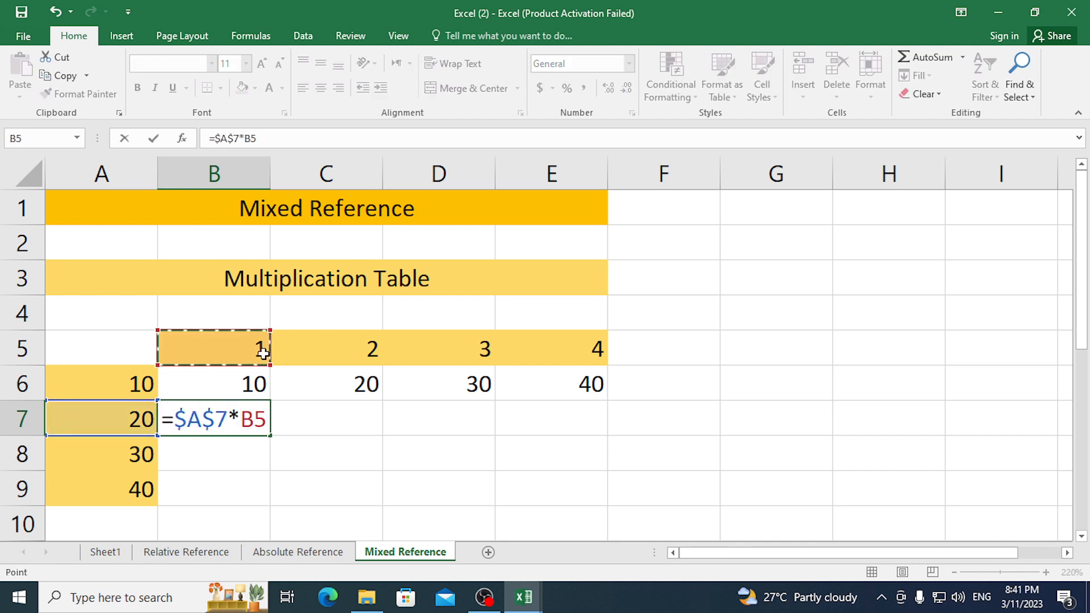
key("Return")
left_click(236, 408)
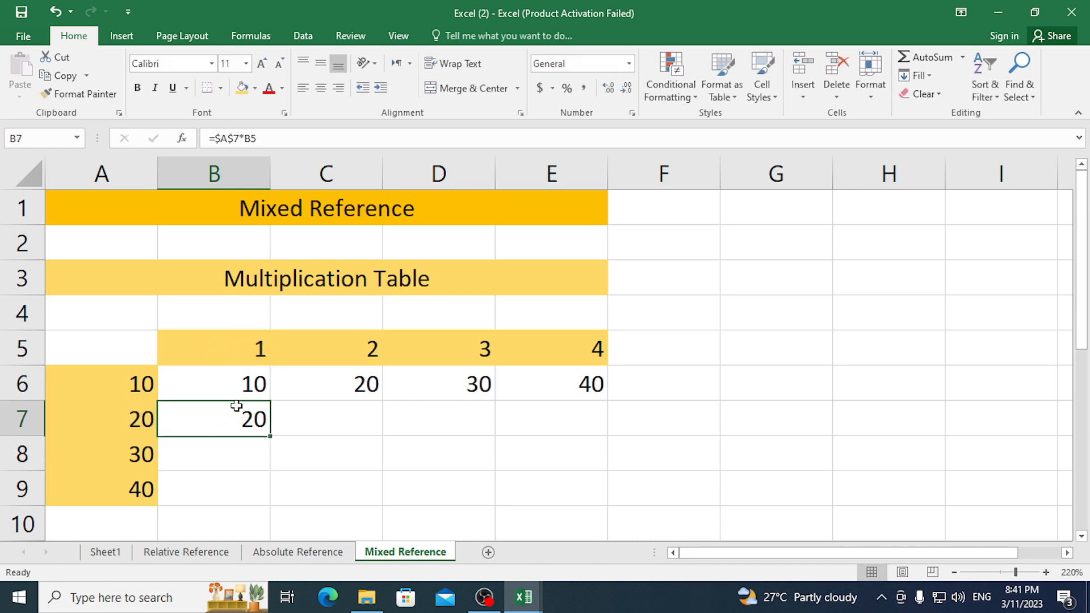
left_click_drag(270, 434, 574, 425)
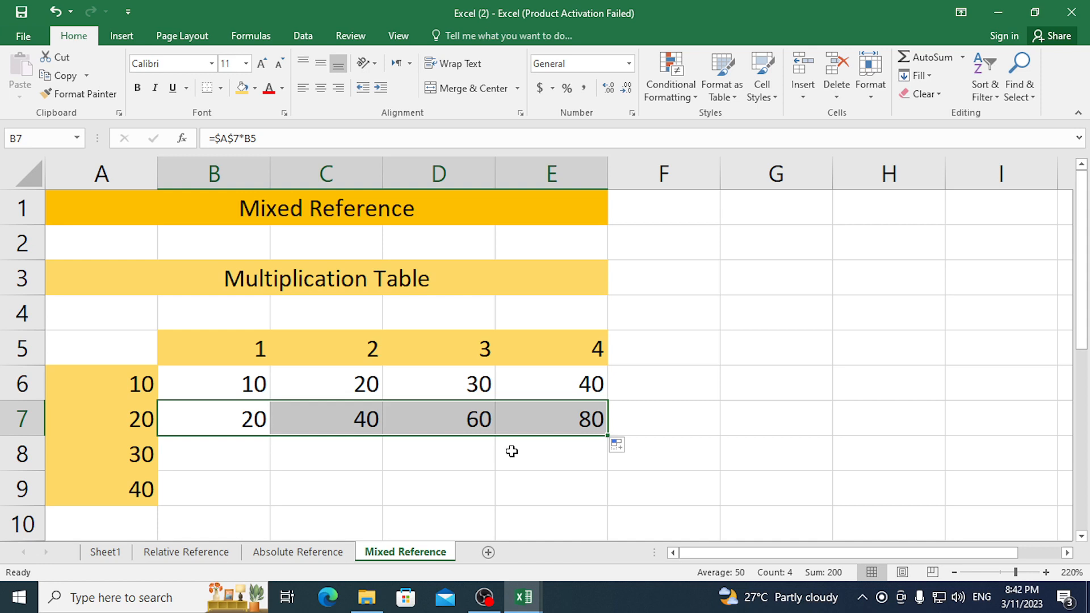
Clear the multiplication formulas from the range B6:E8.
left_click(681, 448)
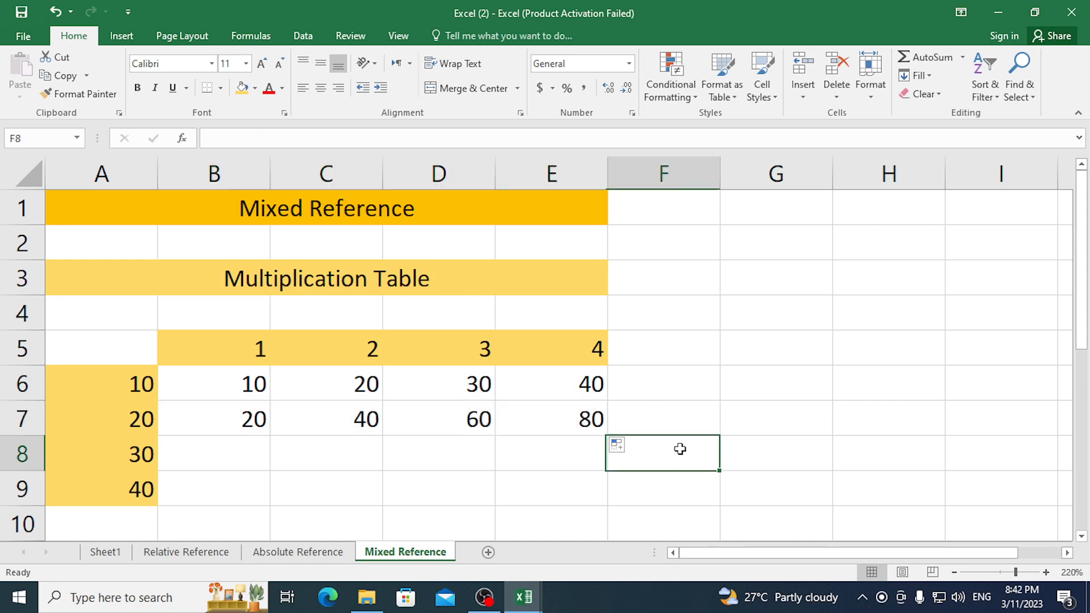
left_click_drag(185, 377, 545, 442)
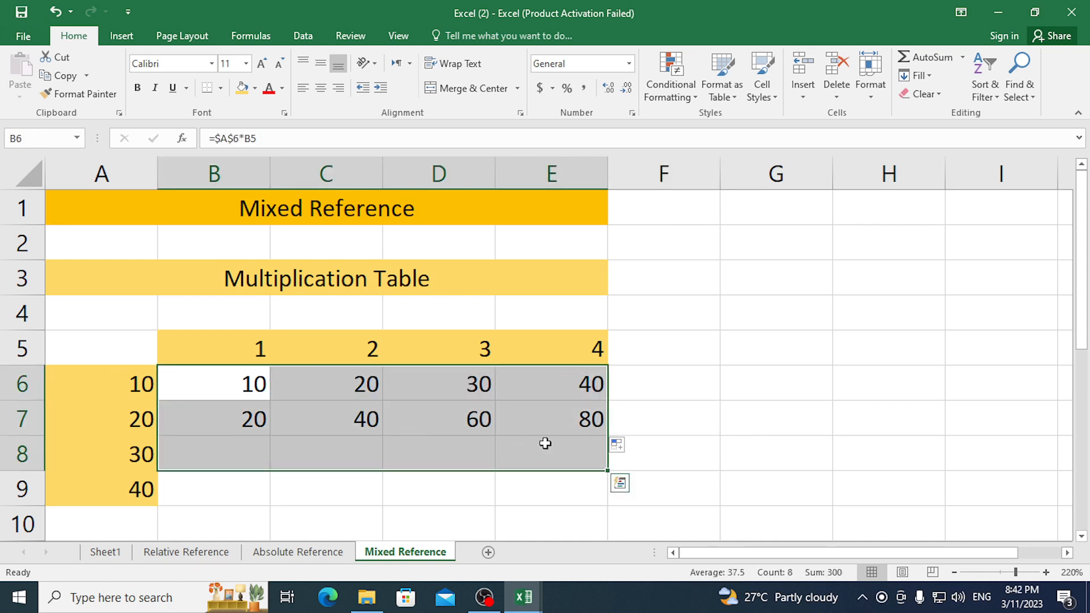
key("Delete")
Switch to OBS to show the Camera scene, and return to Excel with the Screen Share scene restored.
key("alt+Tab")
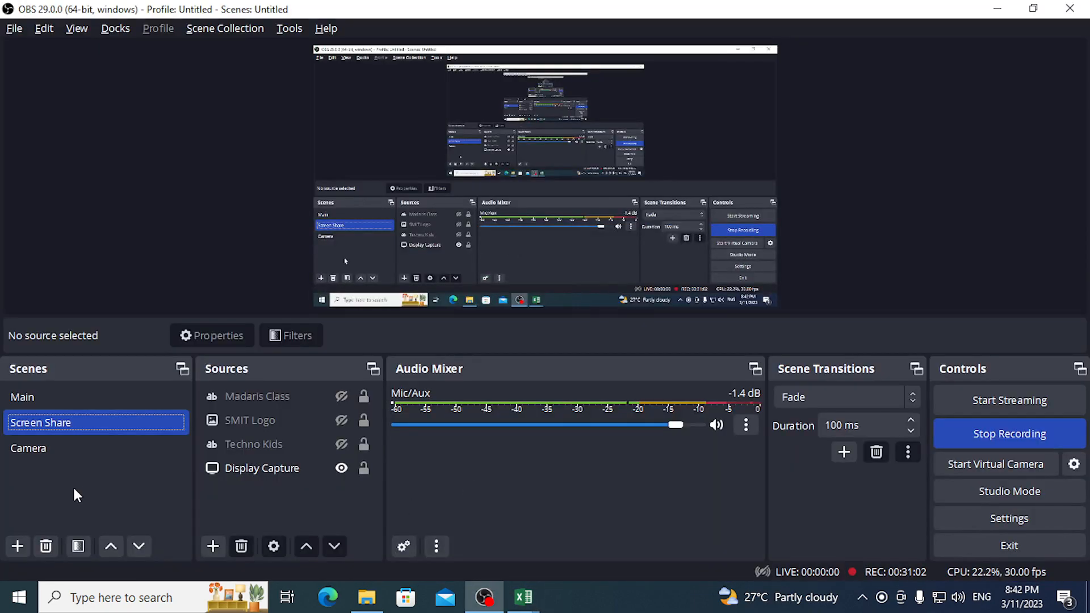
left_click(73, 449)
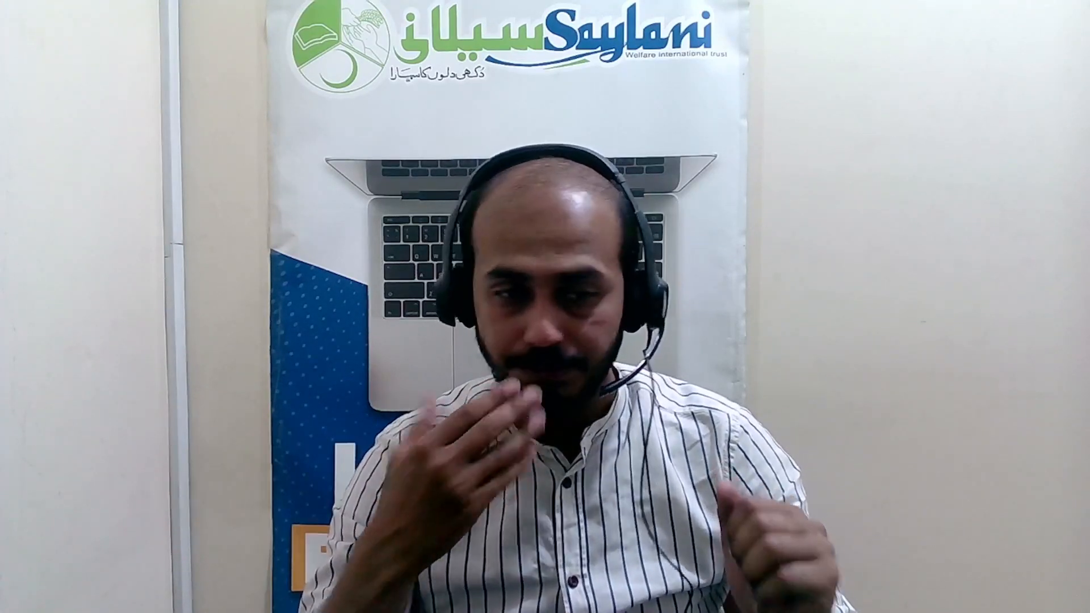
left_click(62, 414)
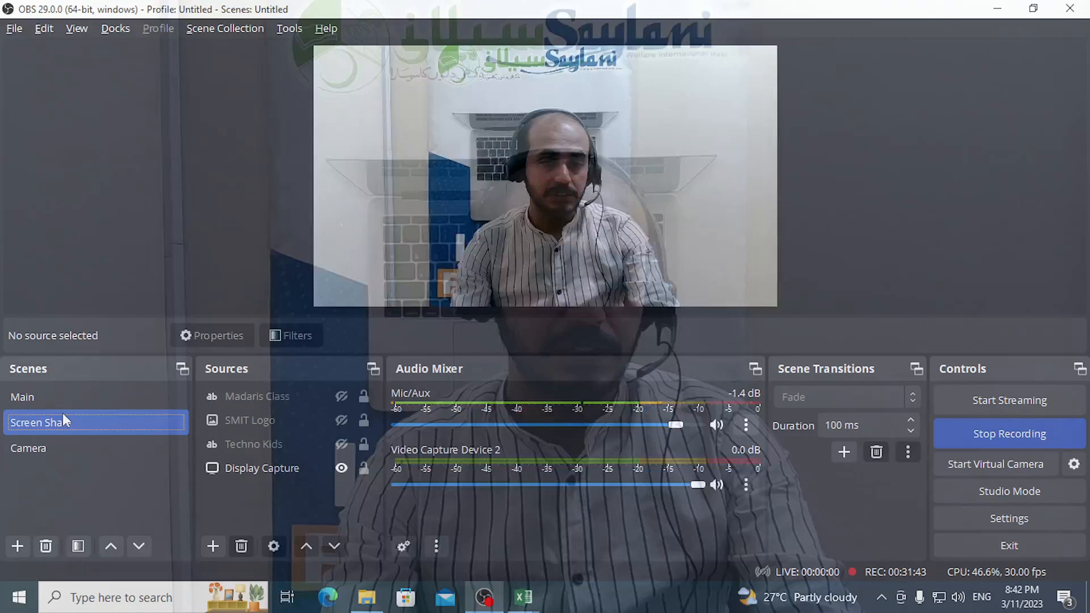
key("alt+Tab")
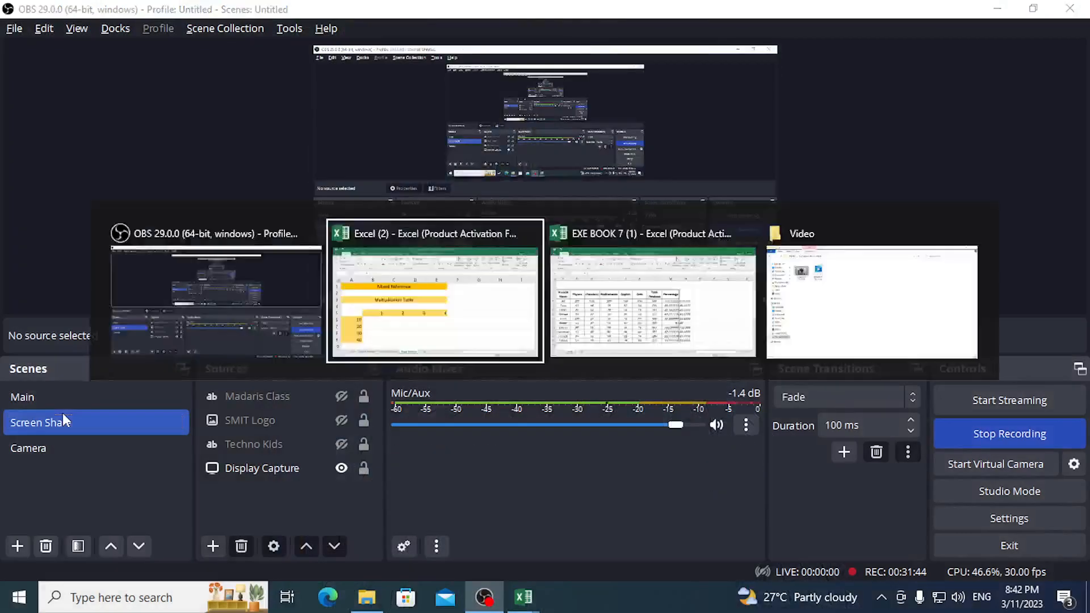
left_click(324, 381)
left_click(221, 384)
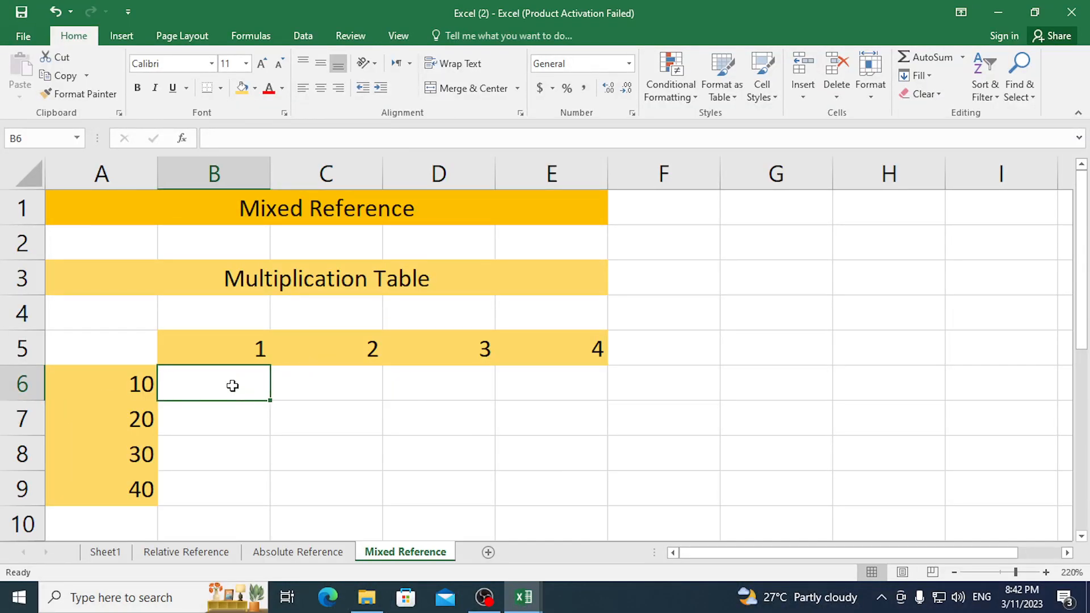
left_click_drag(233, 385, 591, 391)
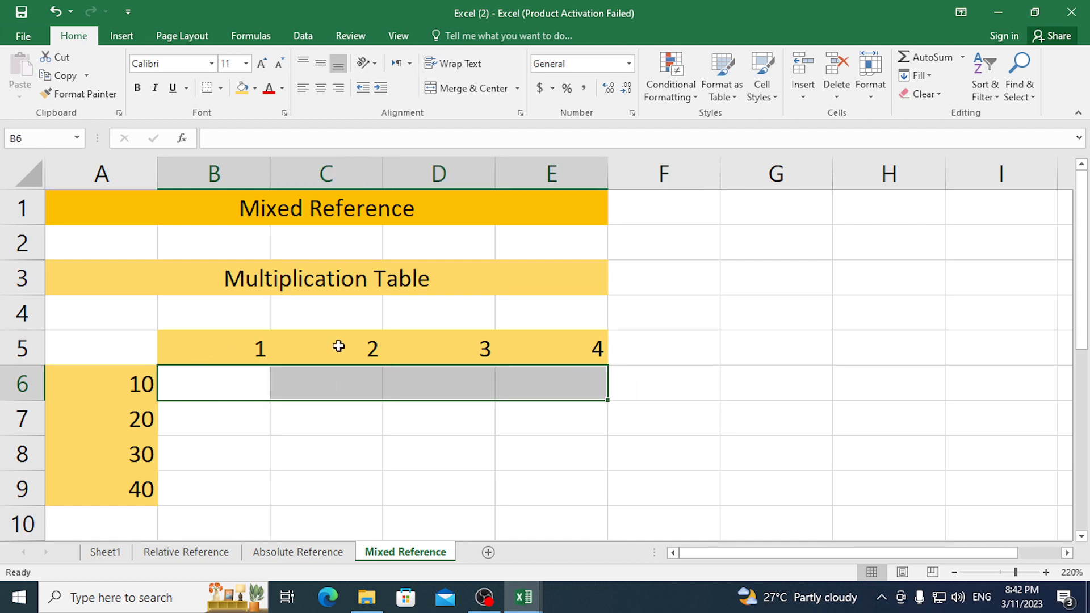
mouse_move(608, 401)
left_mouse_down()
mouse_move(606, 481)
mouse_move(607, 439)
left_mouse_up()
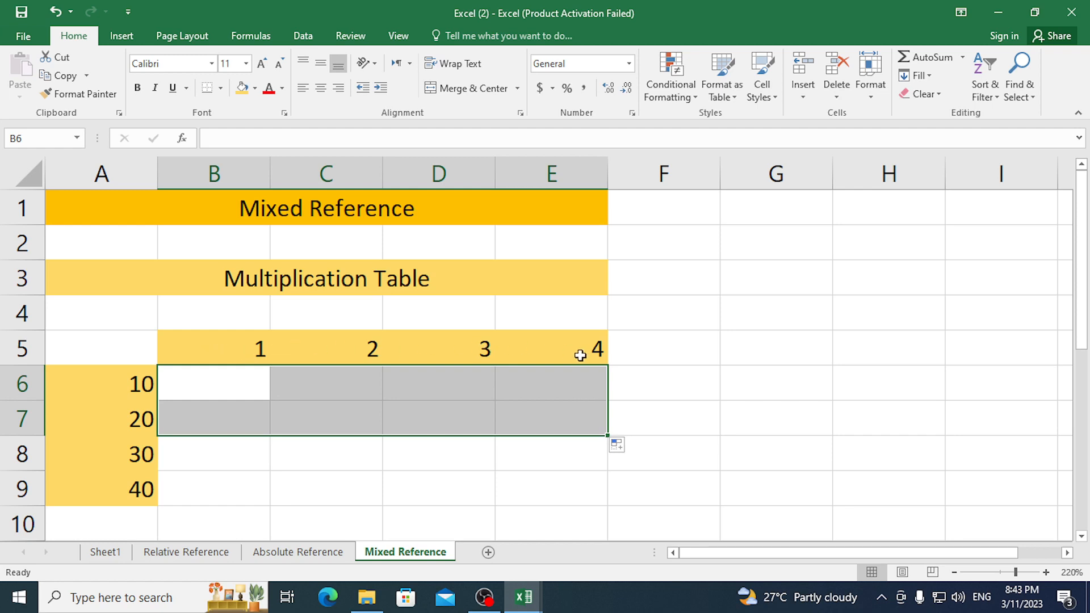
left_click(540, 479)
Start a formula in B6, try the $A$6 and A$6 reference forms, and delete the reference after the equals sign.
left_click(223, 377)
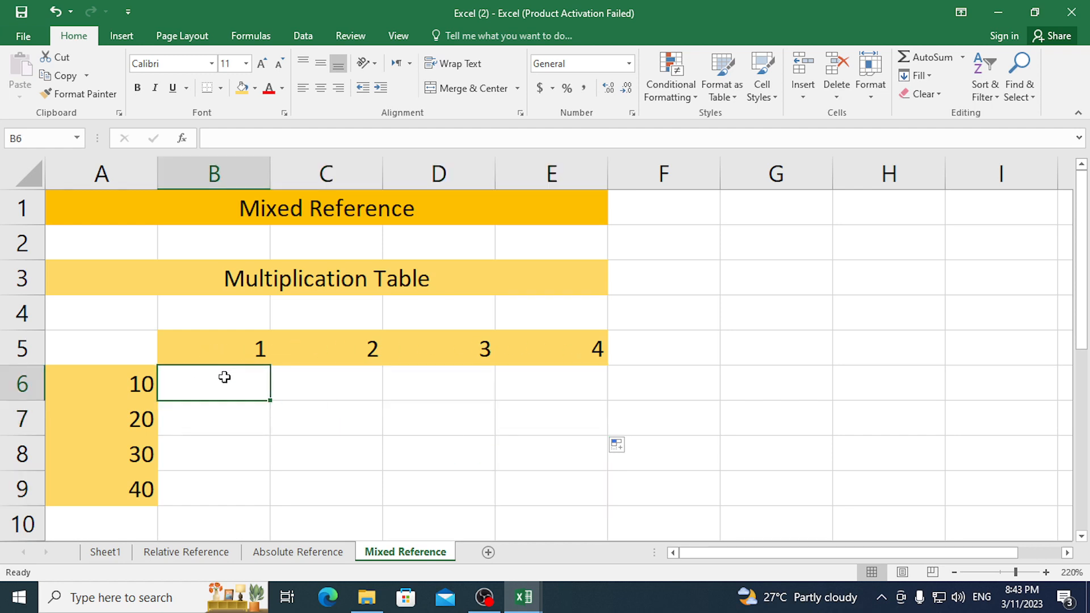
type("=")
key("Left")
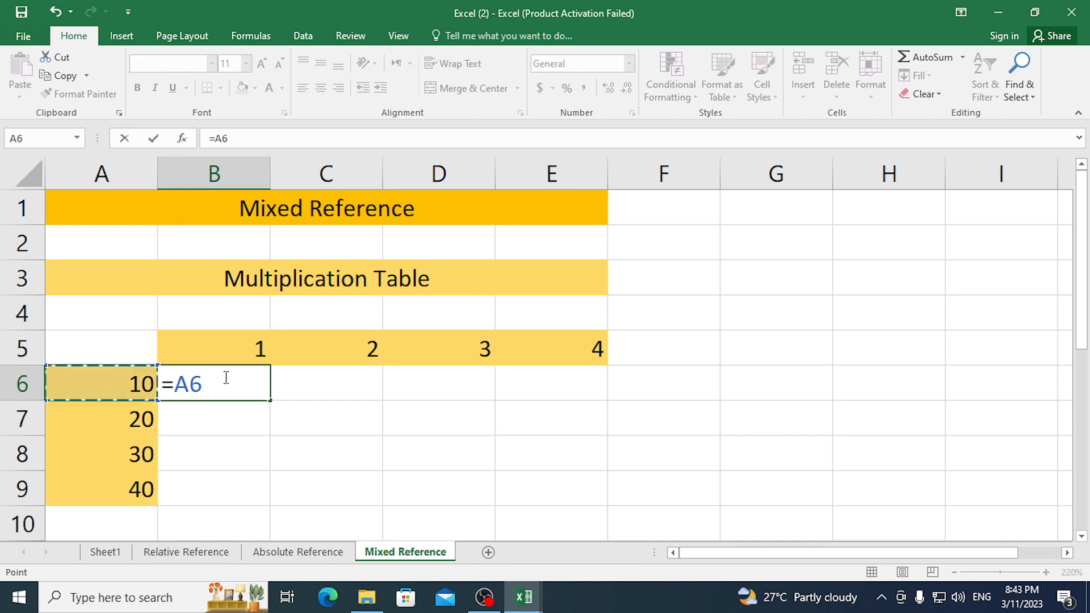
key("F4")
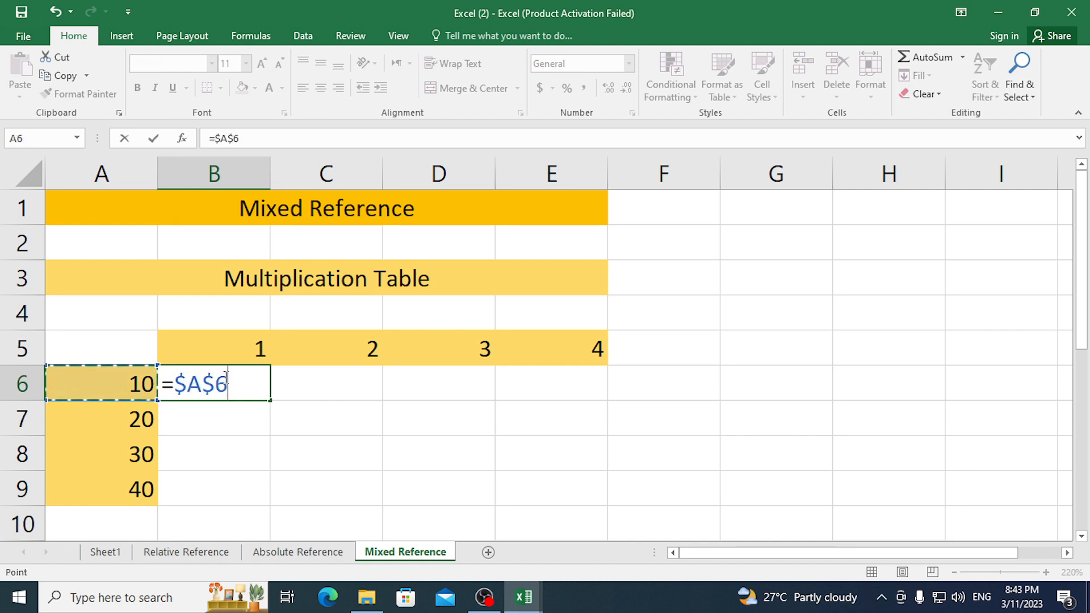
key("F4")
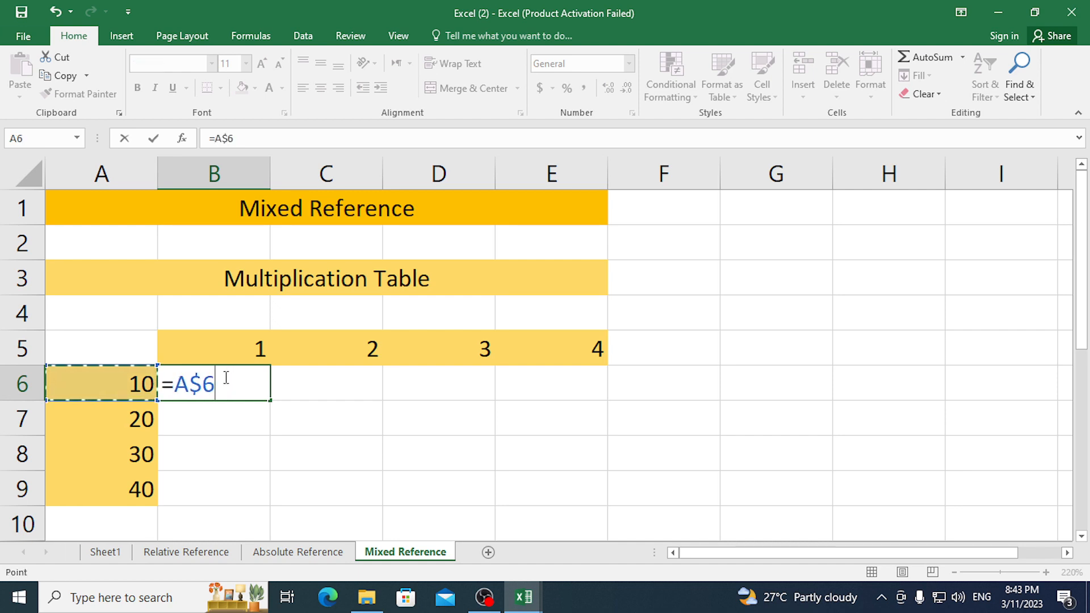
key("F4")
key("BackSpace")
key("BackSpace")
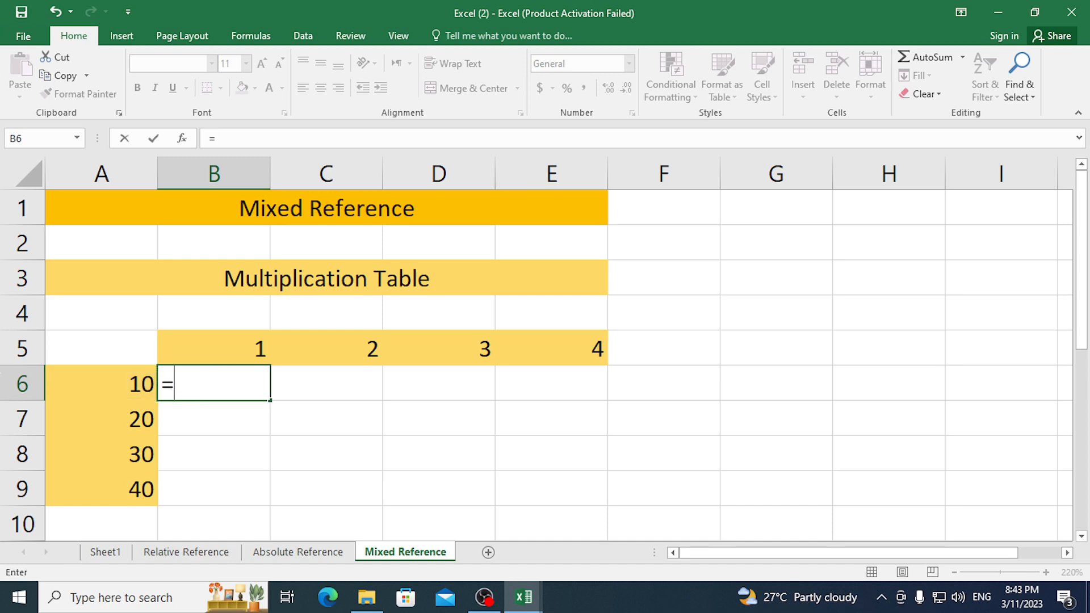
Build the B6 formula as =$A6*B5, with a dollar sign locking only column A in the first reference.
left_click(105, 388)
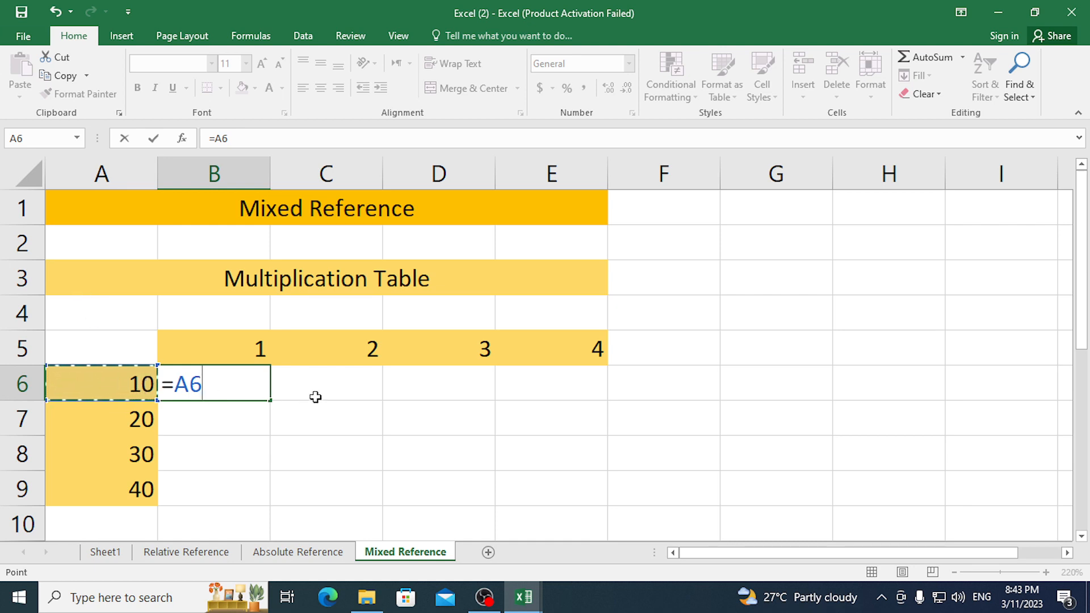
left_click(178, 380)
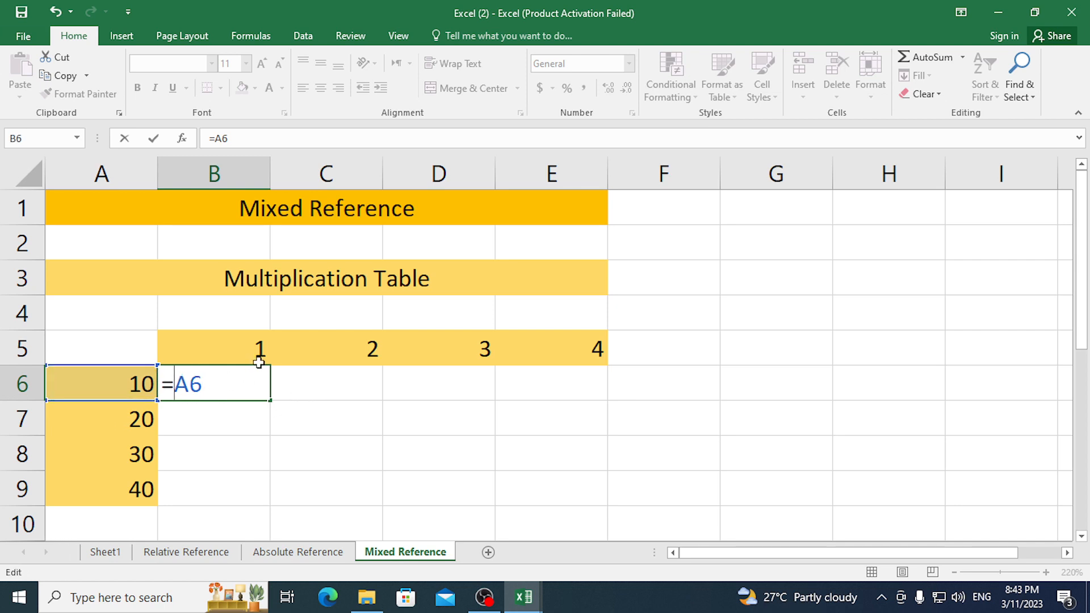
type("$")
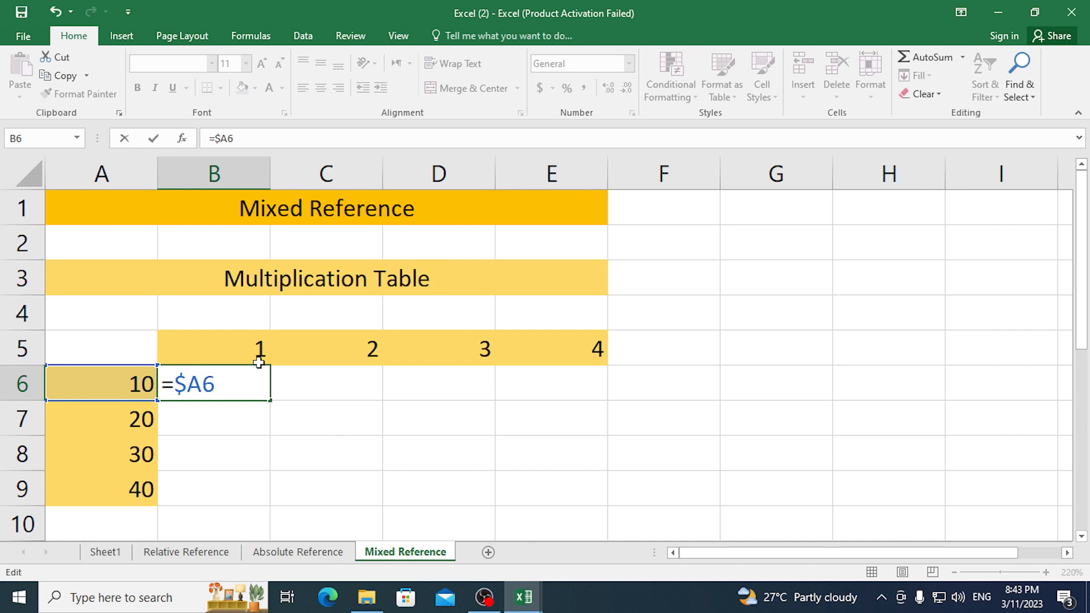
left_click(254, 383)
type("*")
left_click(244, 352)
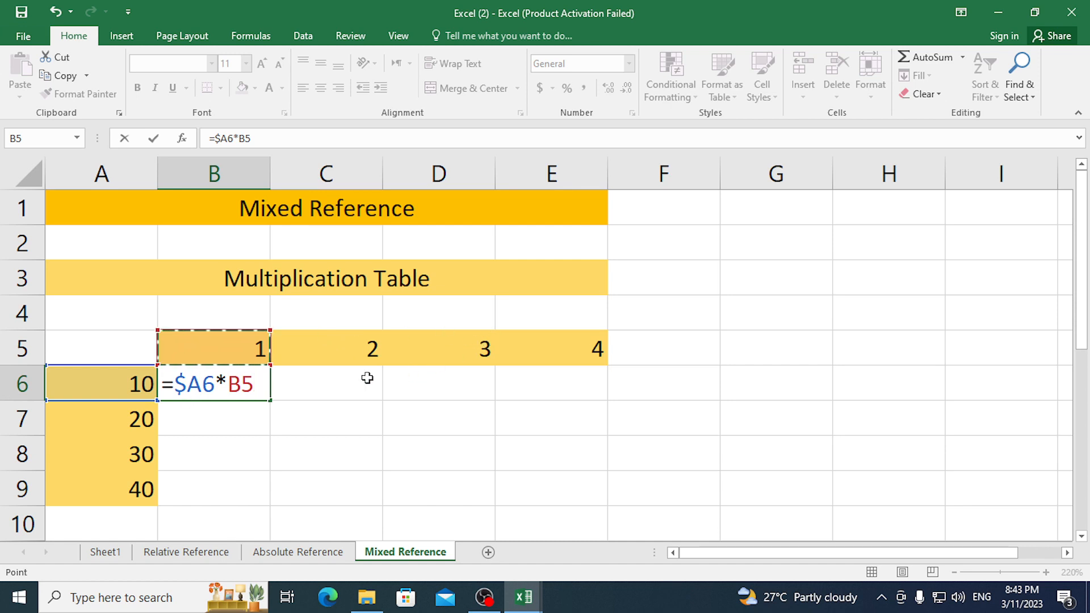
Lock row 5 so the B6 formula is =$A6*B$5, and fill it through the range B6:E9.
key("F2")
key("Left")
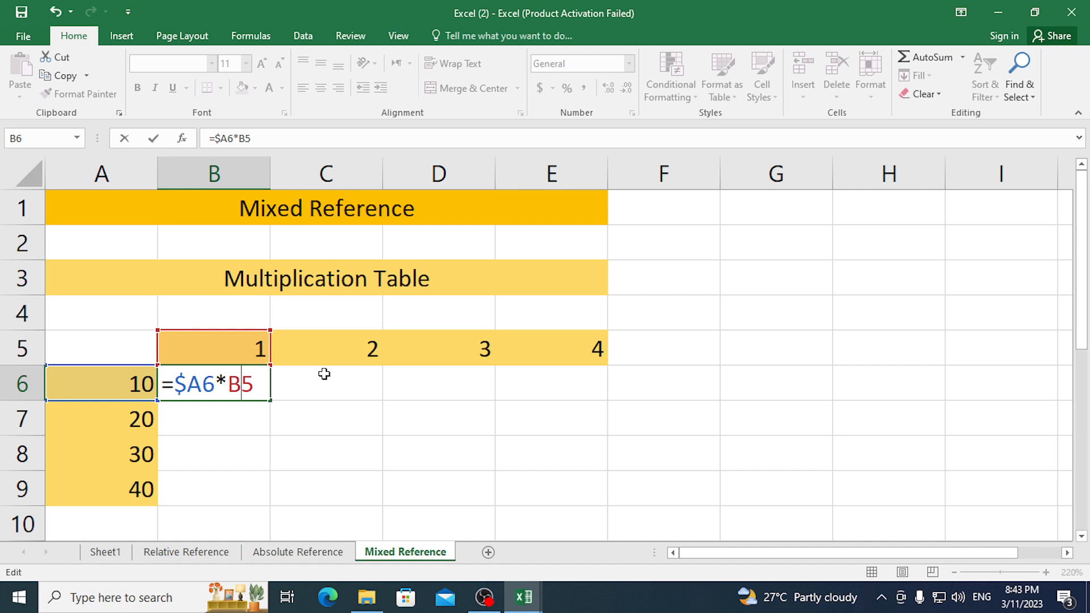
type("$")
key("Return")
left_click(256, 383)
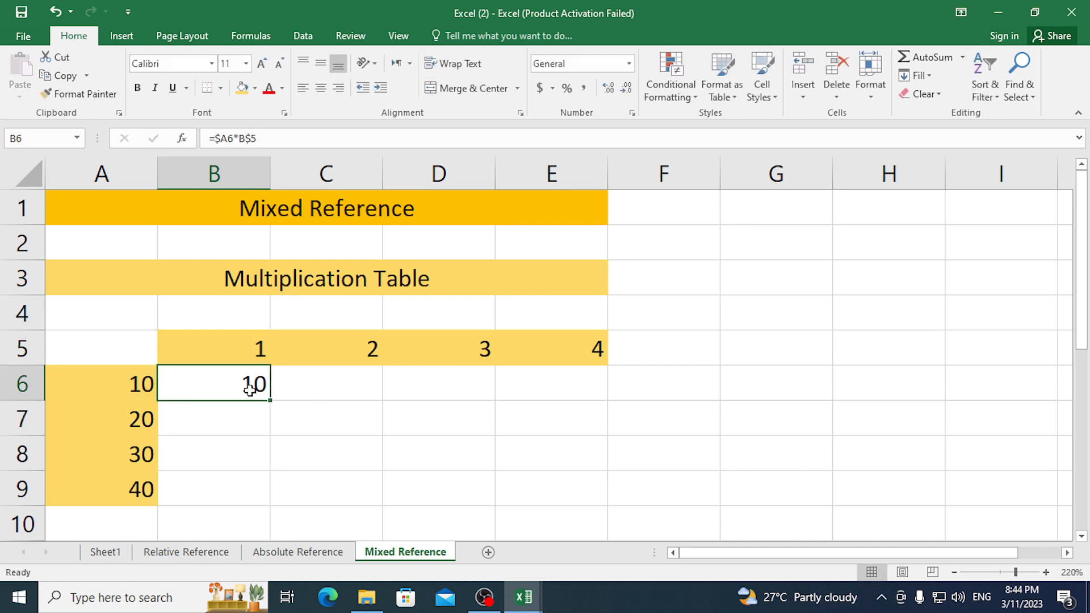
left_click_drag(268, 397, 587, 505)
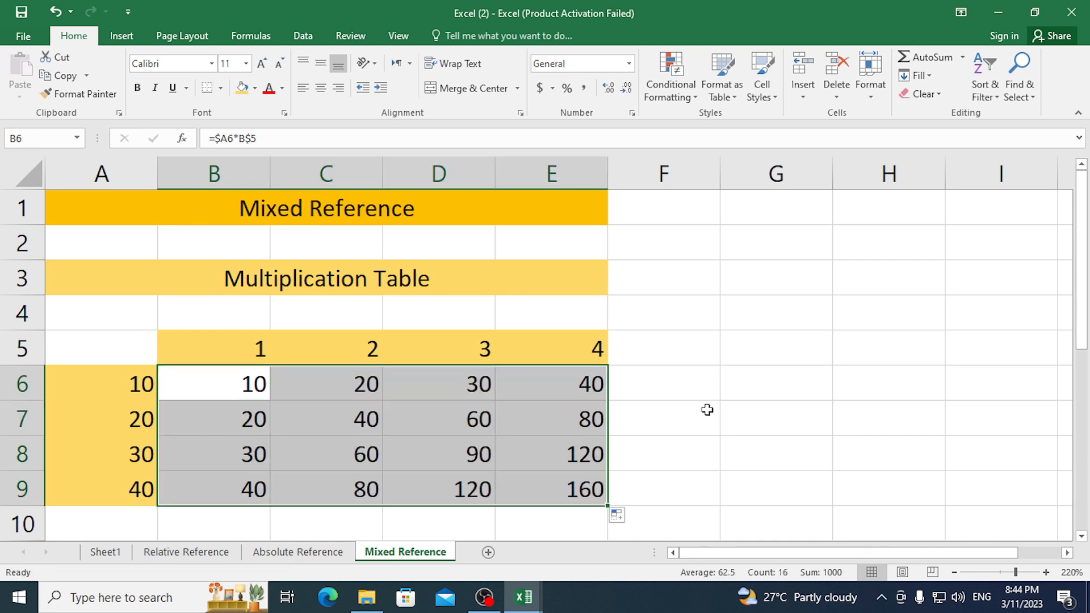